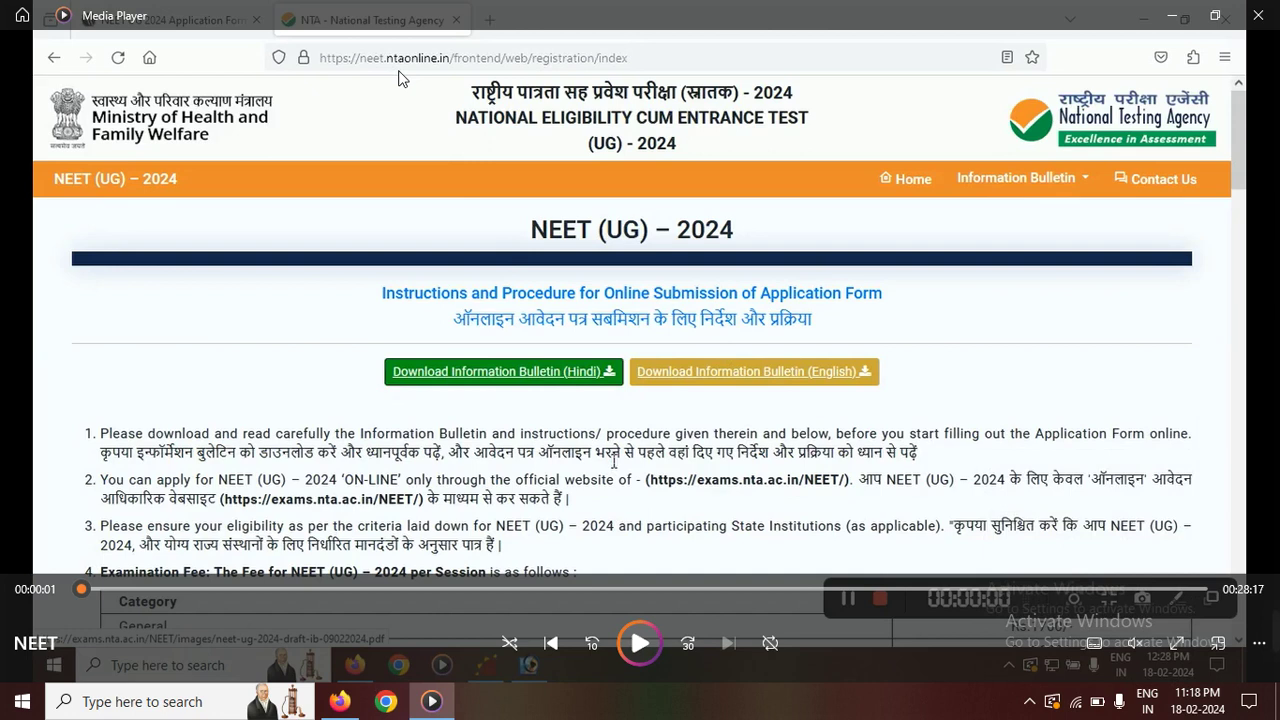
Start playing the recorded registration walkthrough
click(652, 633)
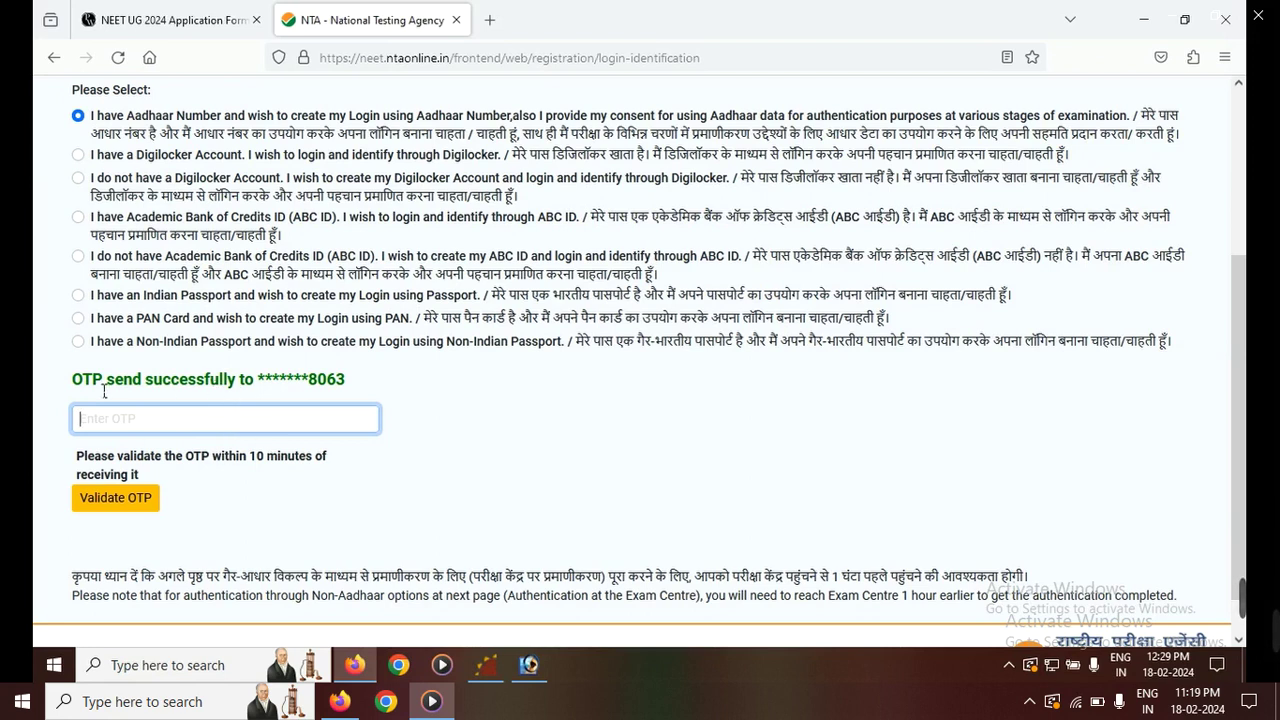
Enter the received one-time password and validate it
drag(75, 381, 378, 382)
click(242, 423)
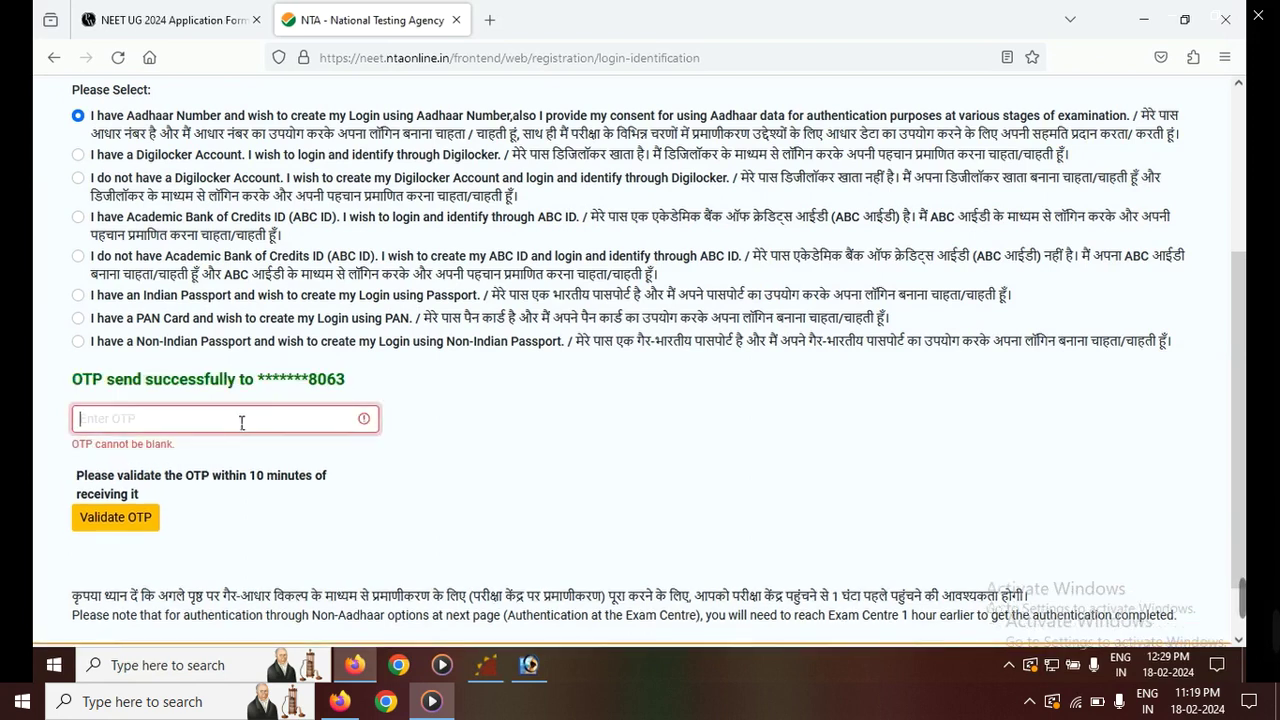
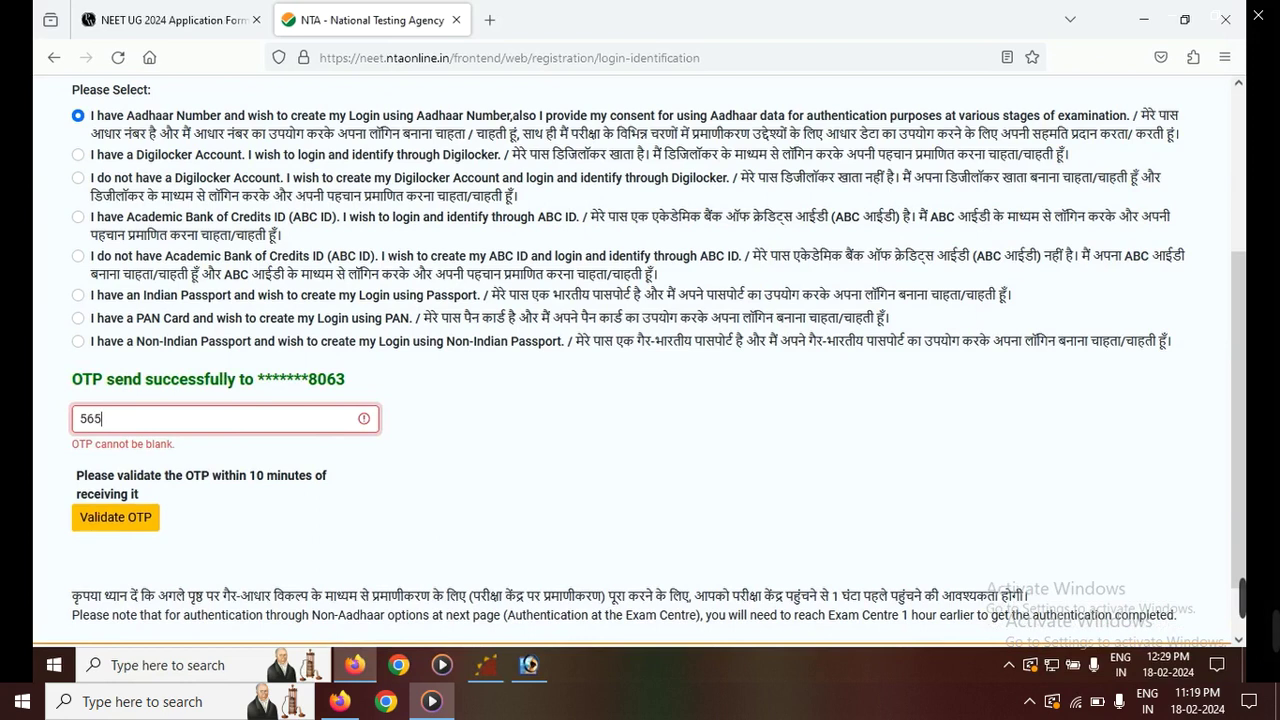
click(152, 520)
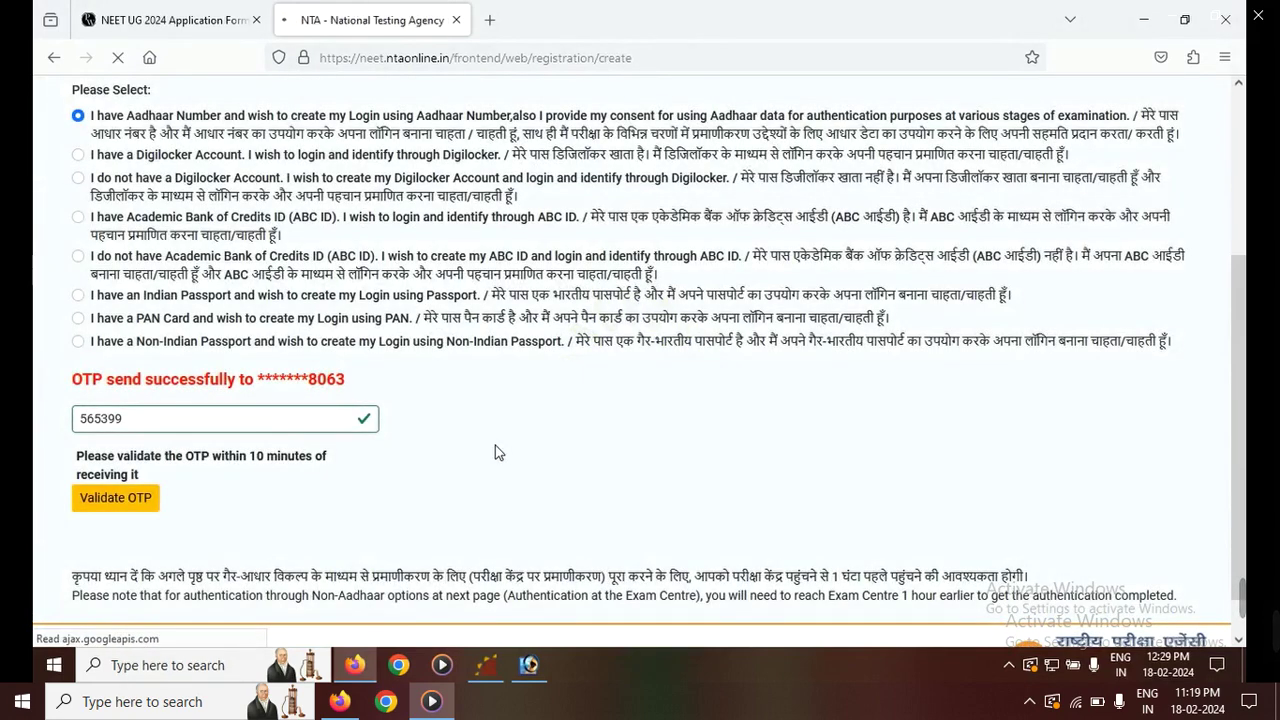
Review the prefilled Aadhaar details: candidate name, birth date and gender Male
scroll(520, 451, up, 1)
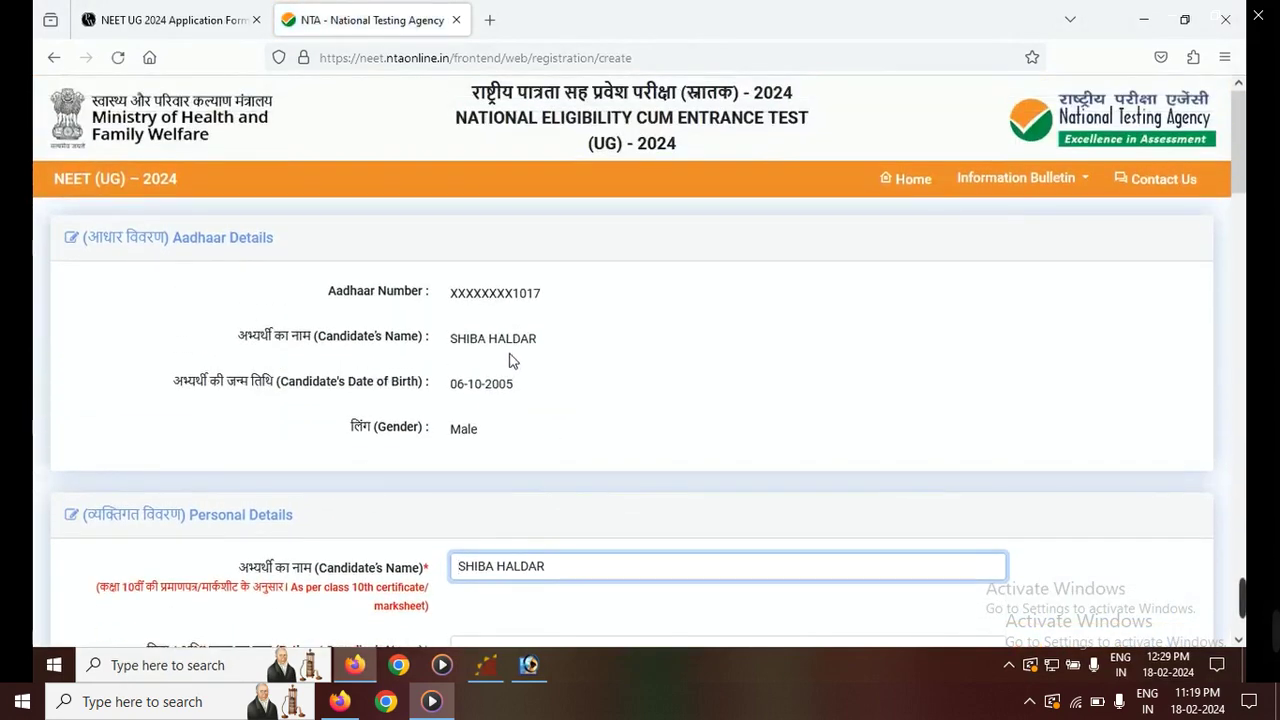
double_click(469, 293)
drag(451, 339, 554, 345)
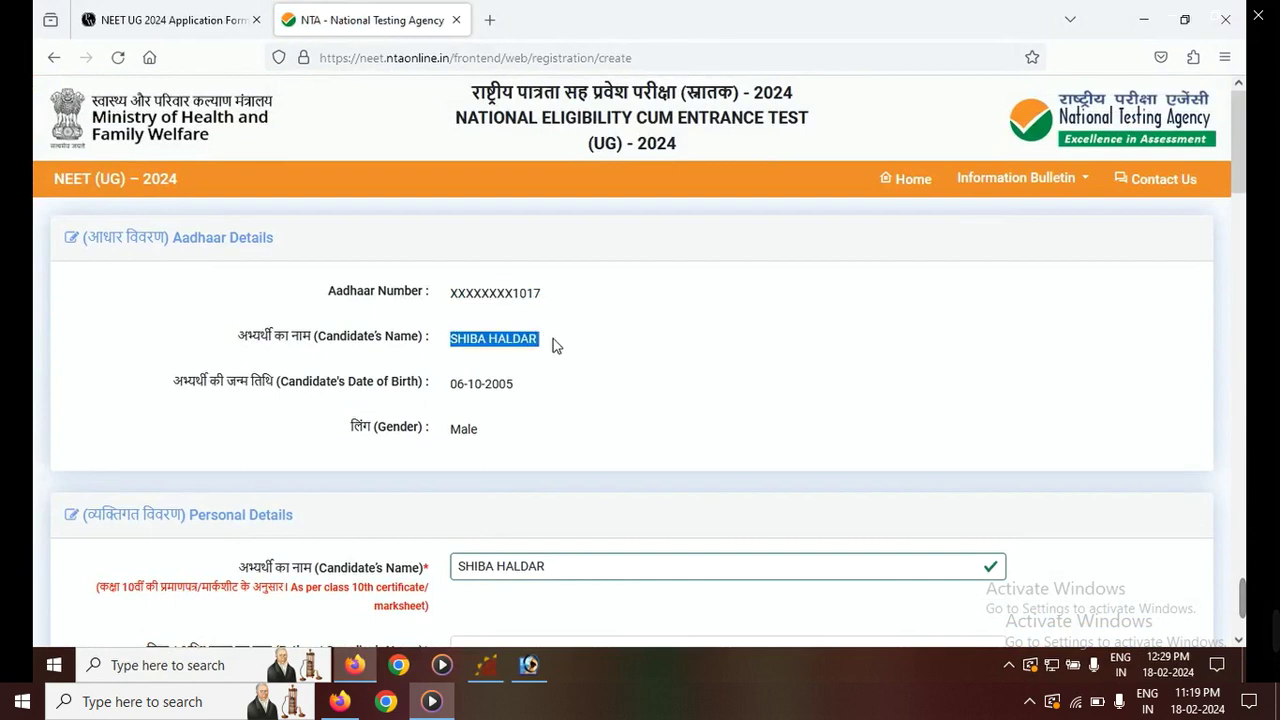
click(496, 398)
drag(476, 398, 548, 393)
drag(452, 436, 583, 428)
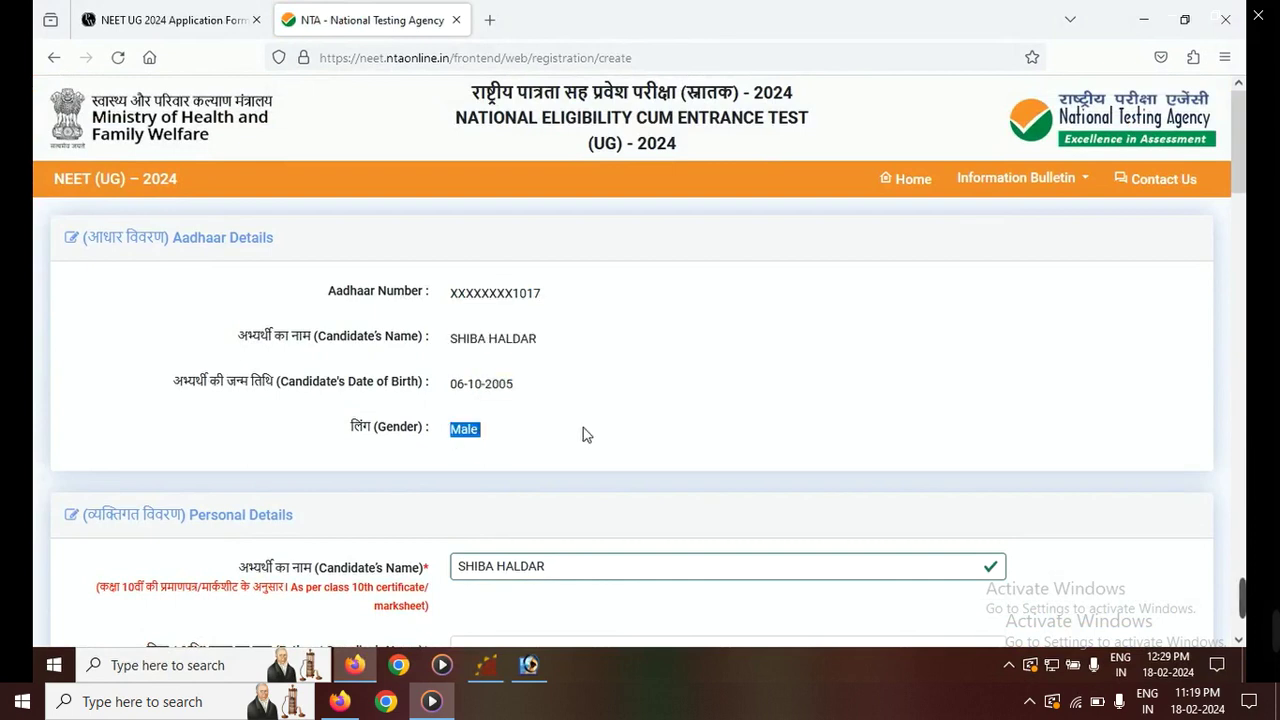
scroll(583, 427, down, 3)
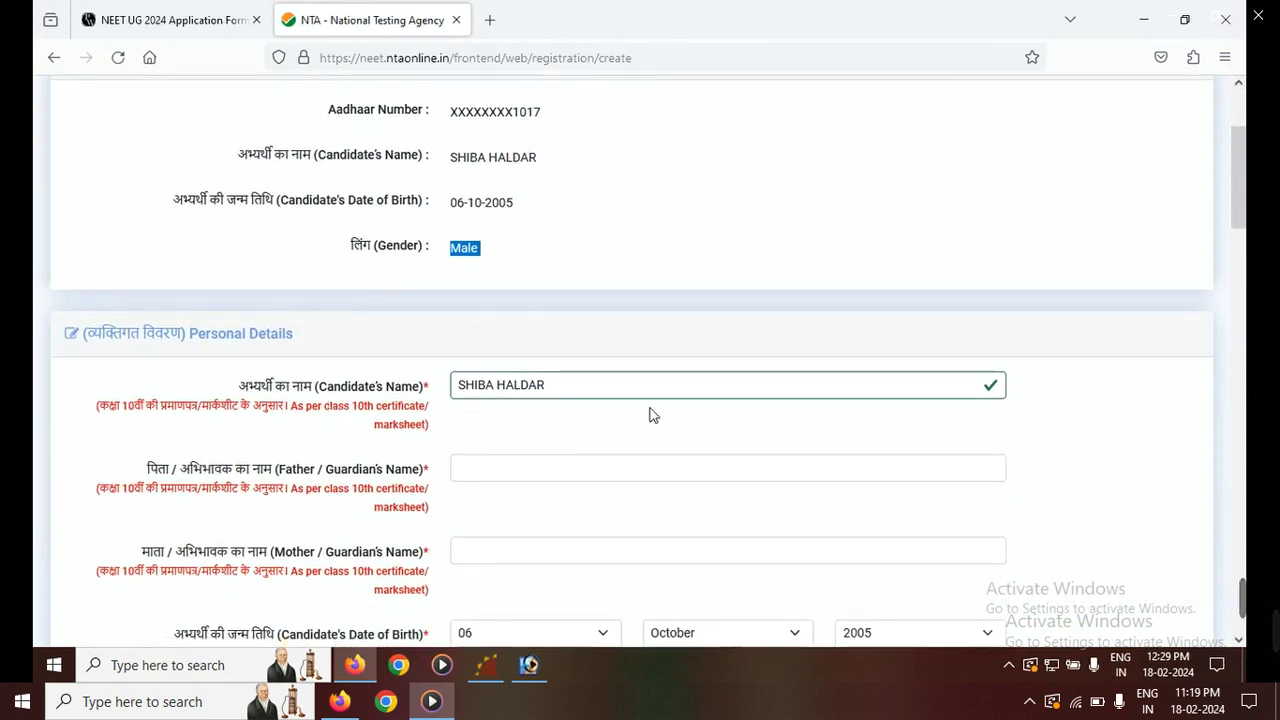
Enter the father's and mother's names in Personal Details
click(510, 472)
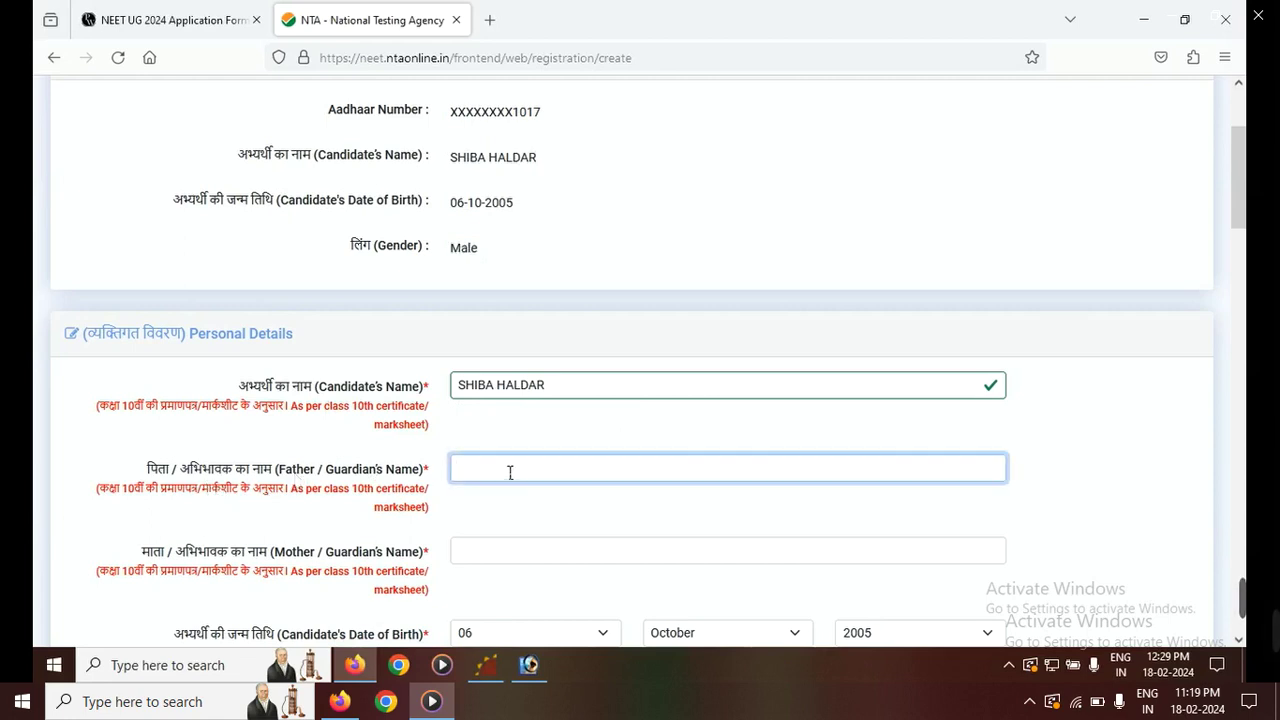
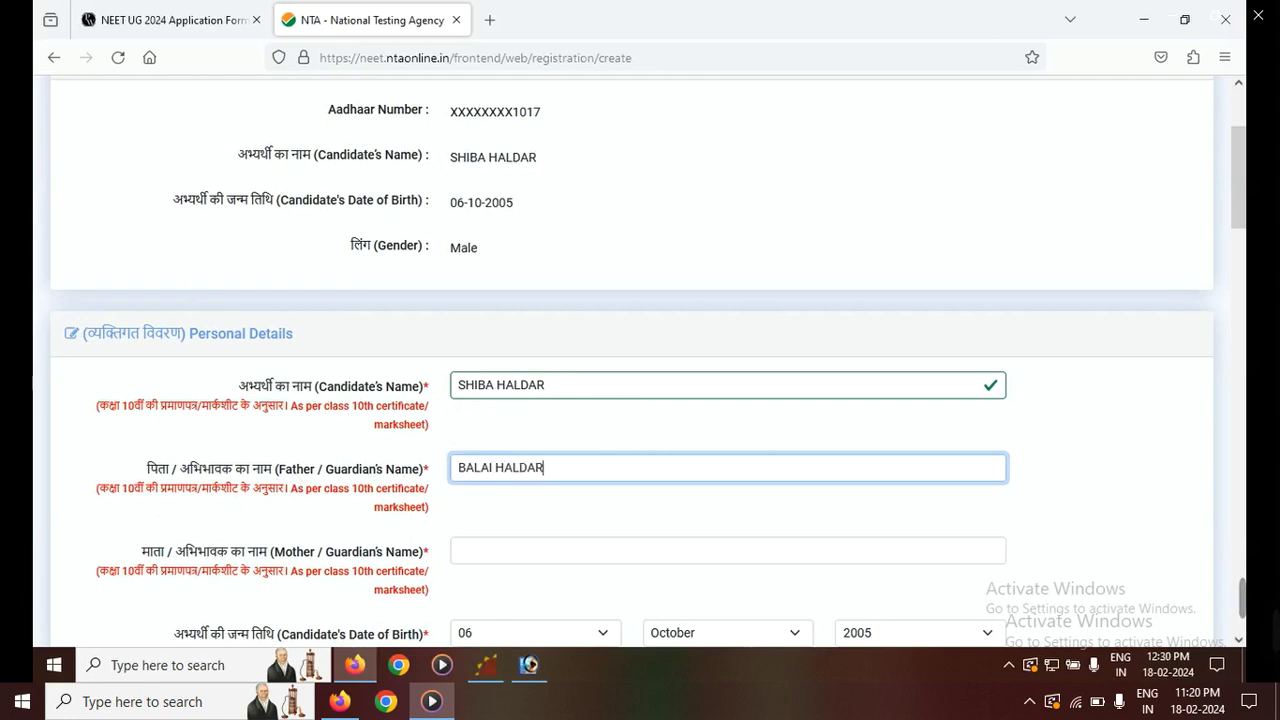
scroll(548, 480, down, 2)
click(539, 464)
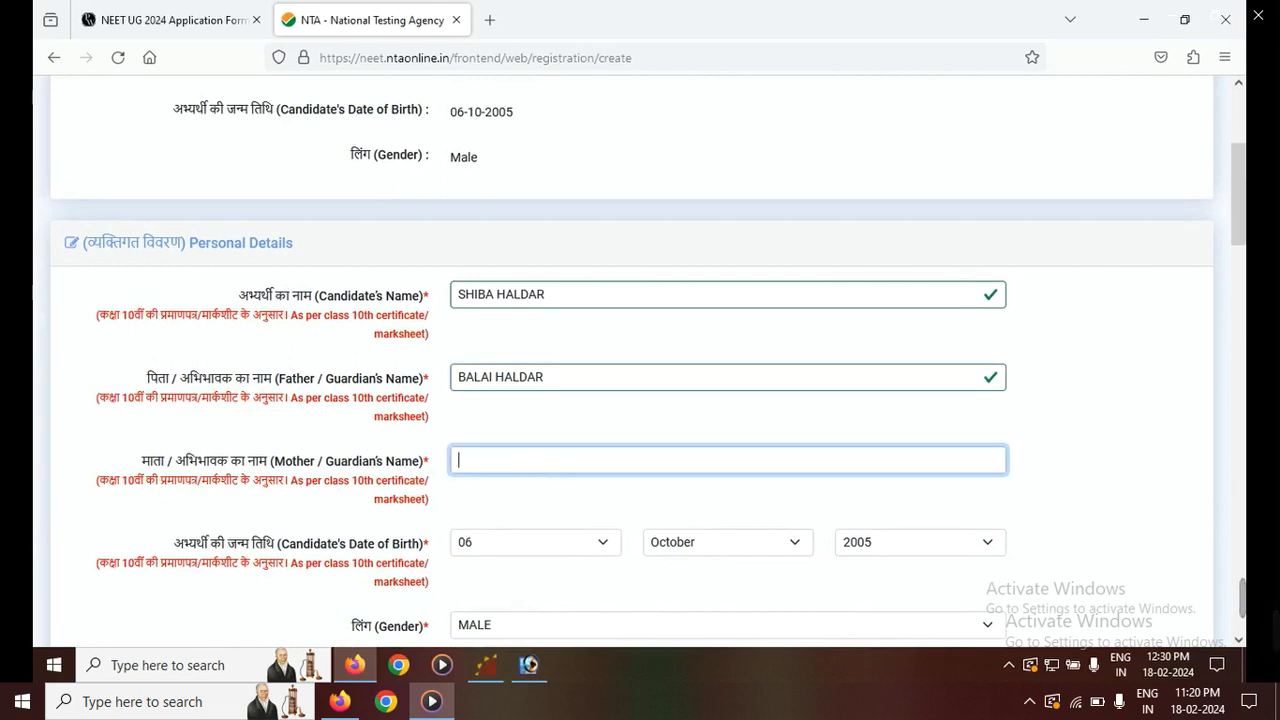
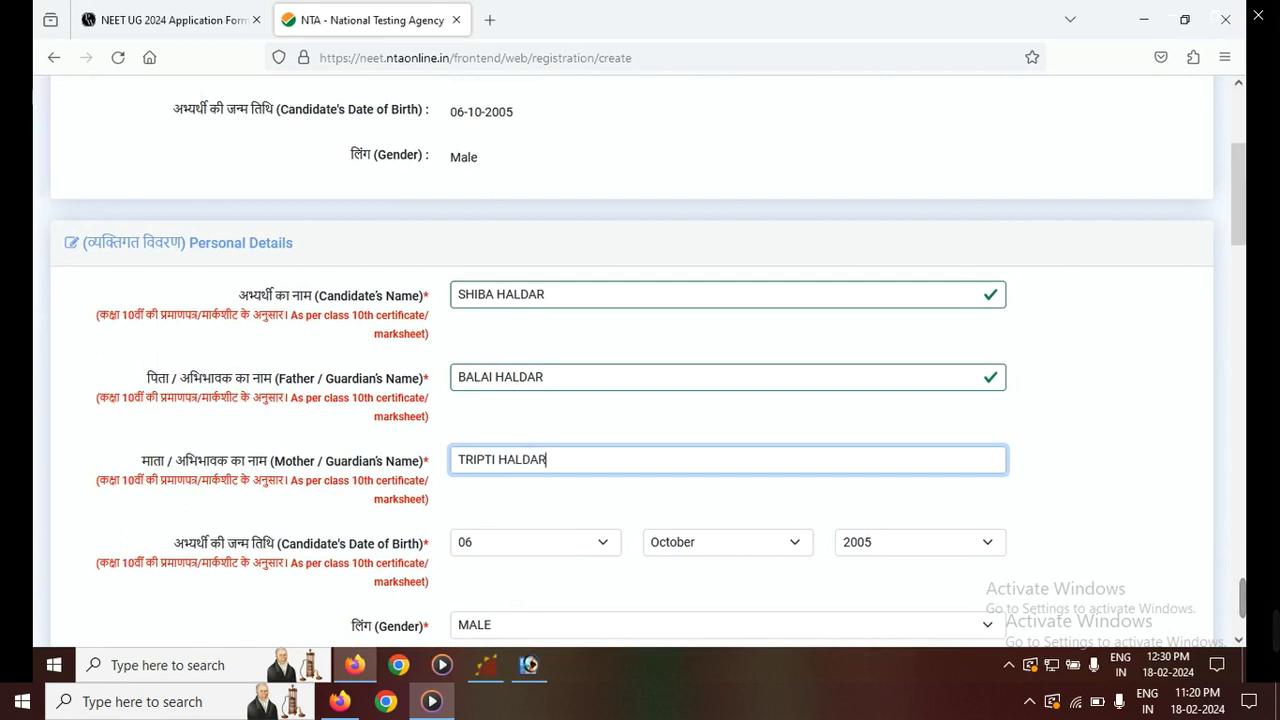
Keep the birth date as 06 October and set nationality to INDIAN
click(540, 547)
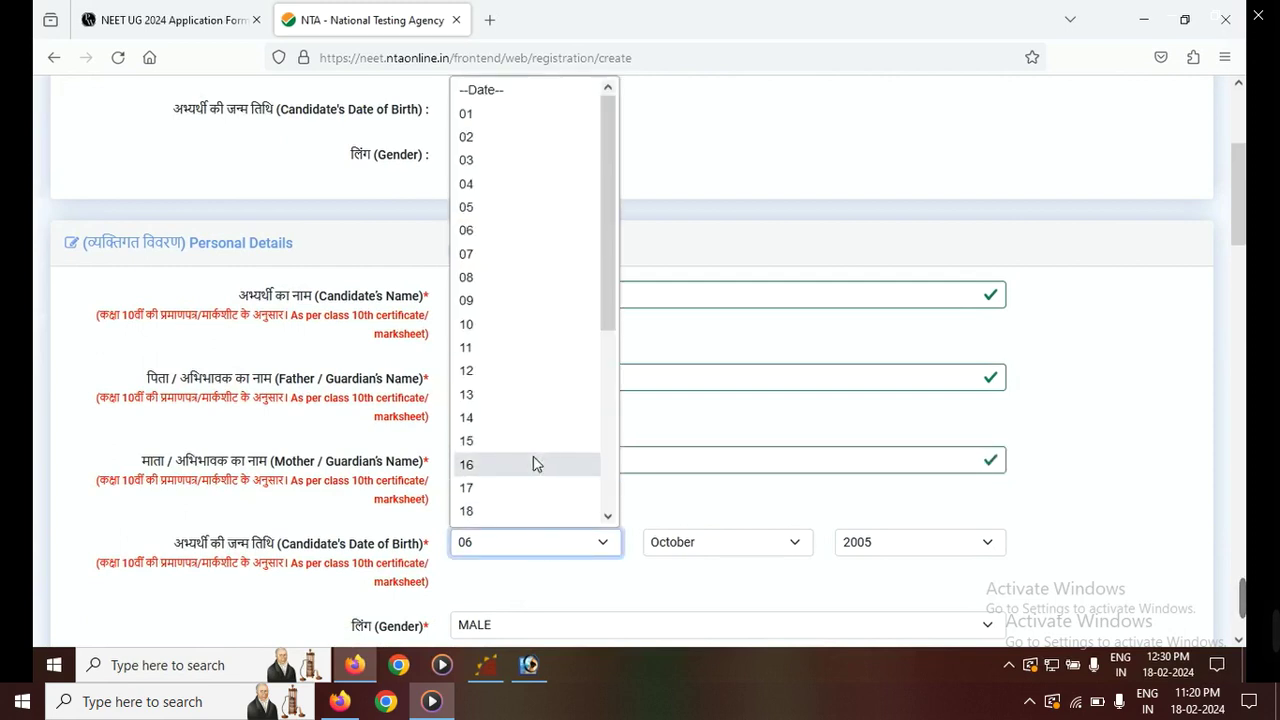
click(474, 232)
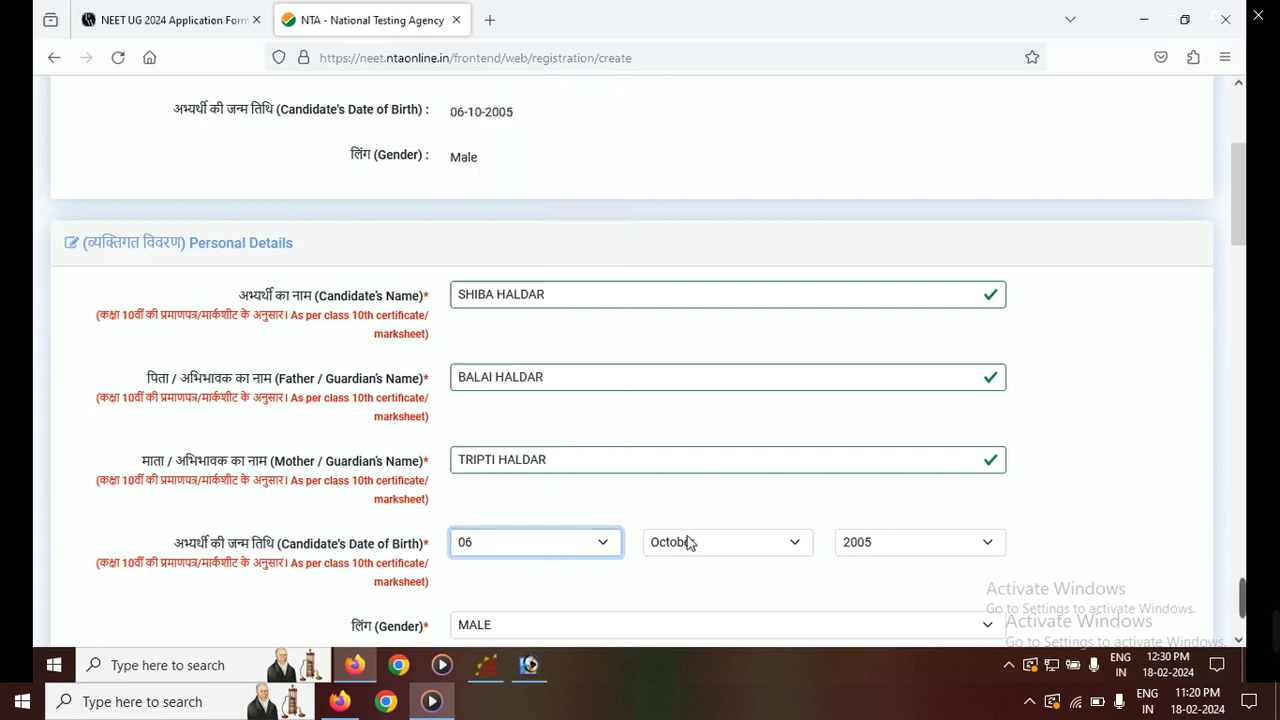
click(688, 544)
click(688, 544)
scroll(693, 588, down, 3)
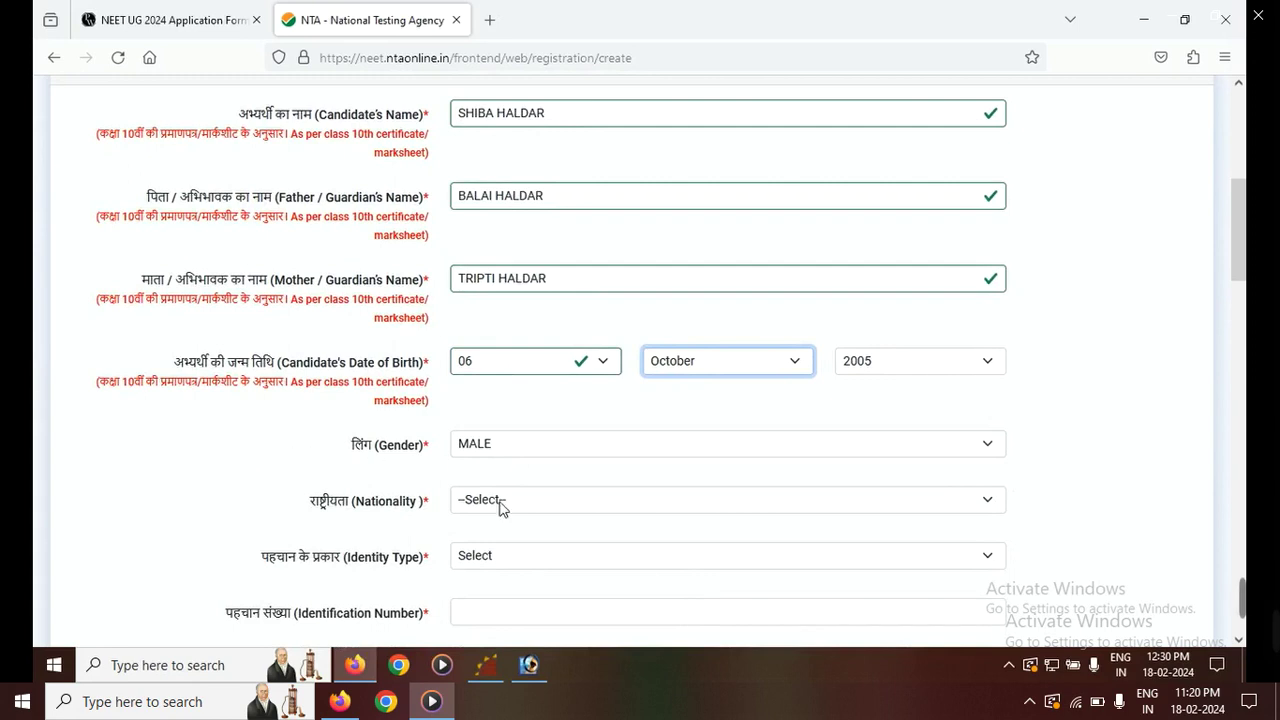
click(523, 500)
click(505, 552)
scroll(525, 515, down, 1)
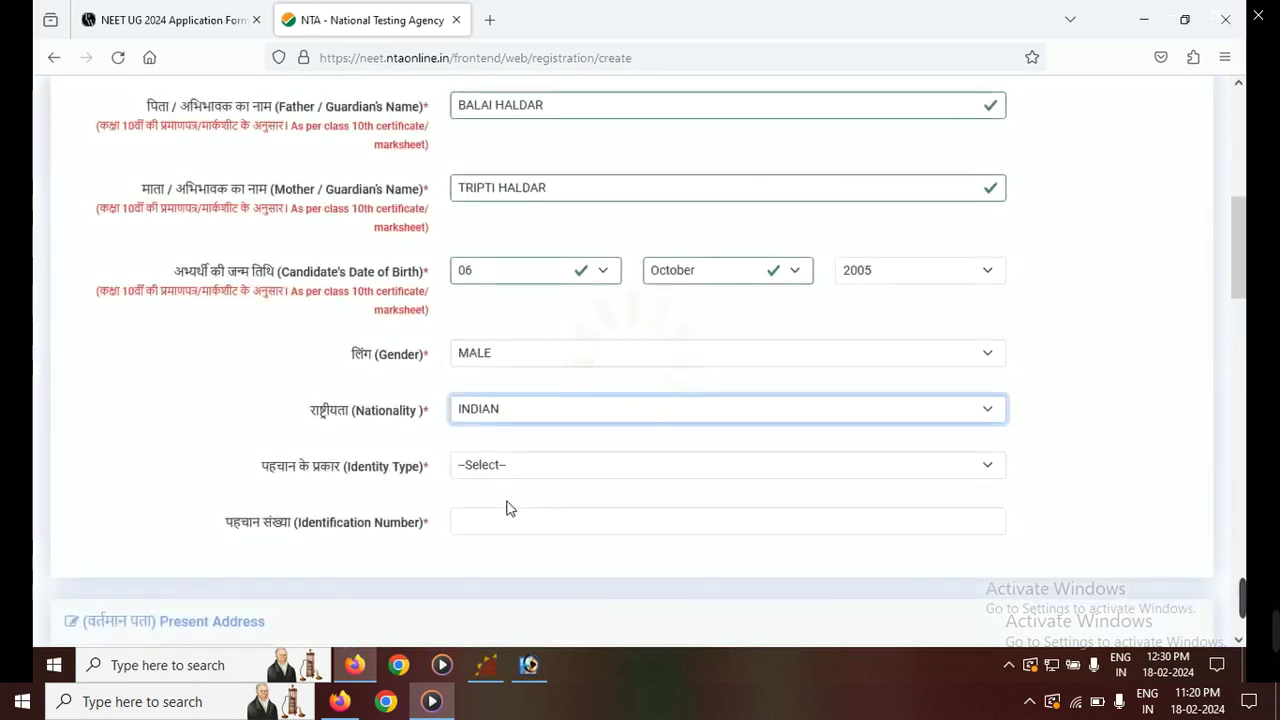
Choose identity type 'Any Other Valid Govt Identity With Photograph' and enter the identification number
click(521, 468)
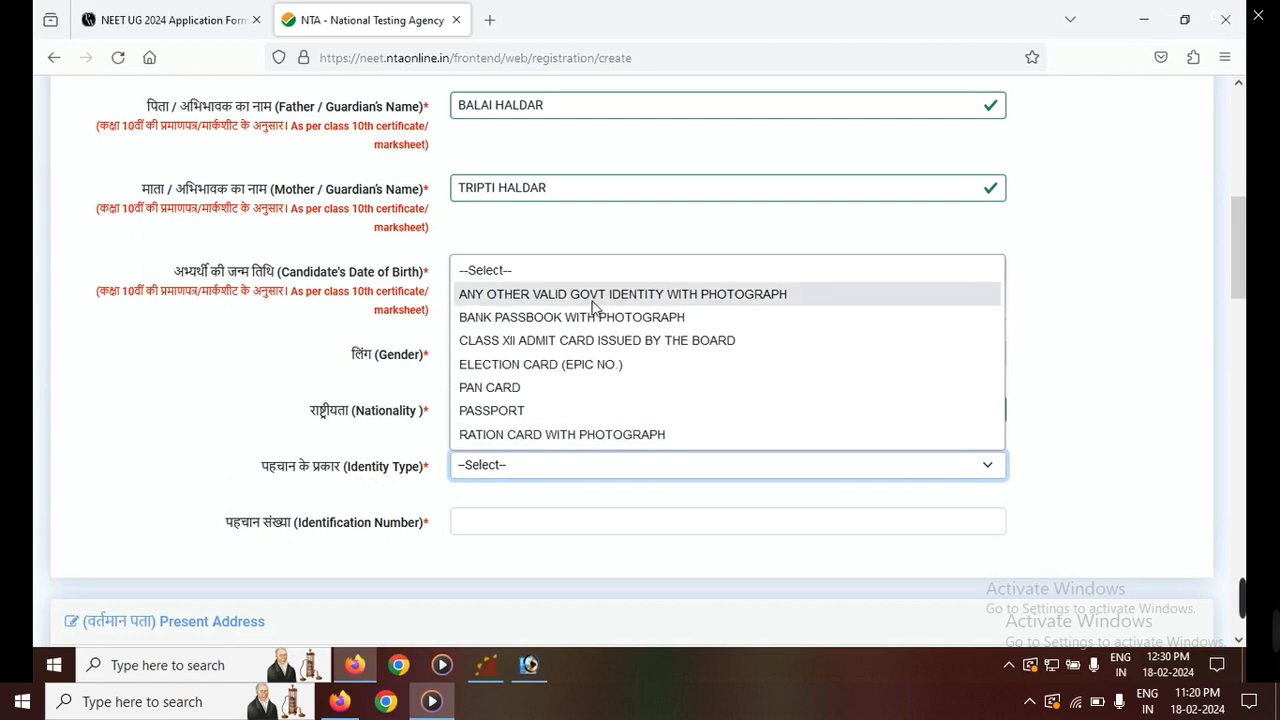
click(640, 294)
scroll(550, 470, down, 2)
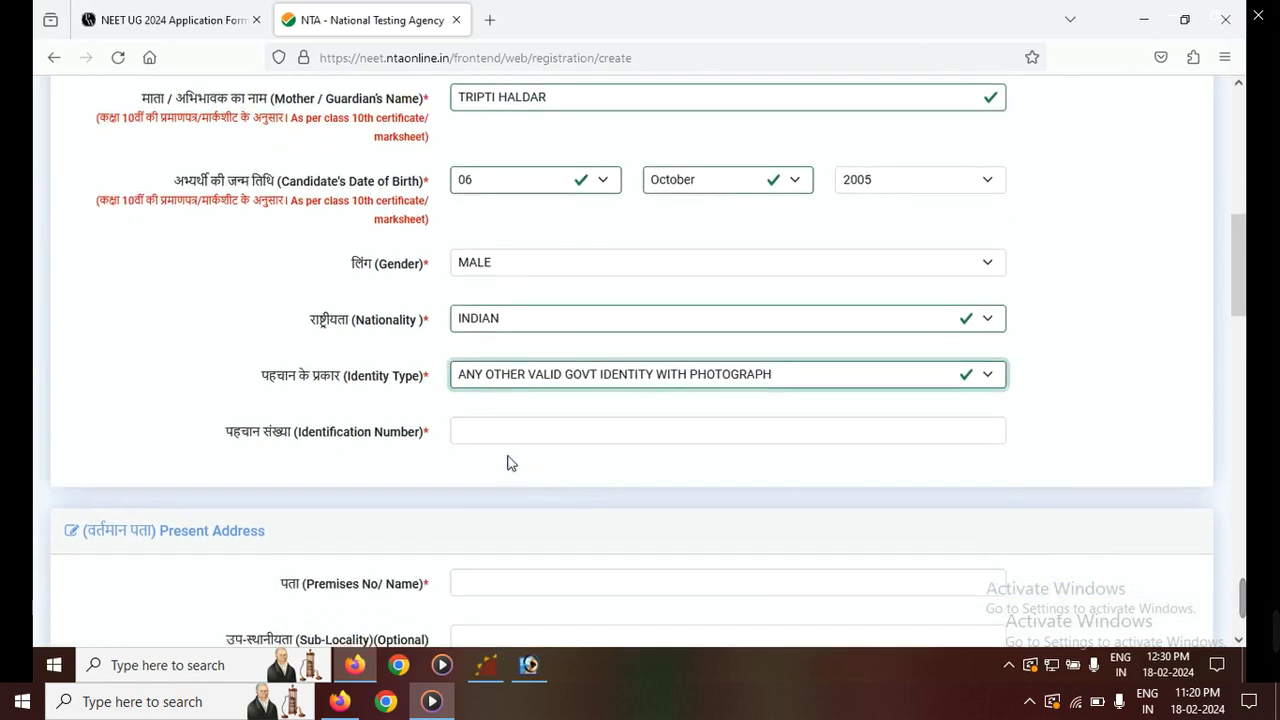
click(507, 442)
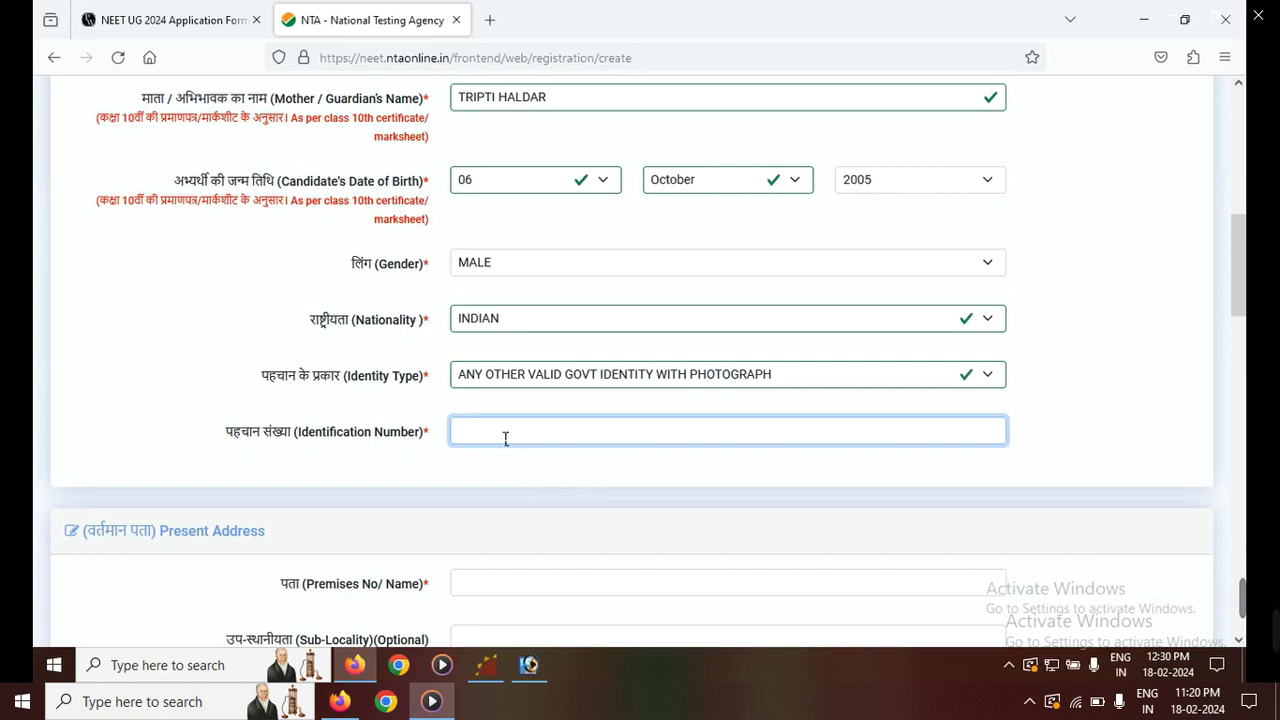
scroll(556, 492, down, 5)
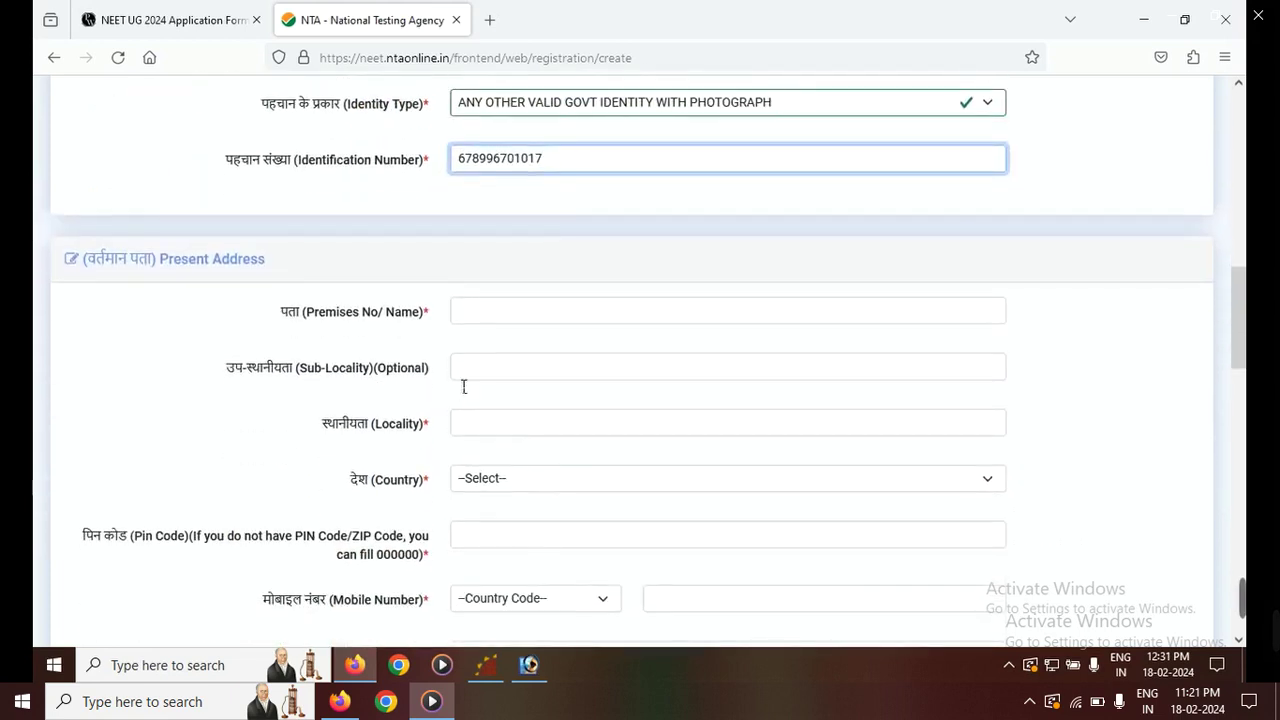
Fill in the premises, sub-locality and locality of the present address
click(512, 315)
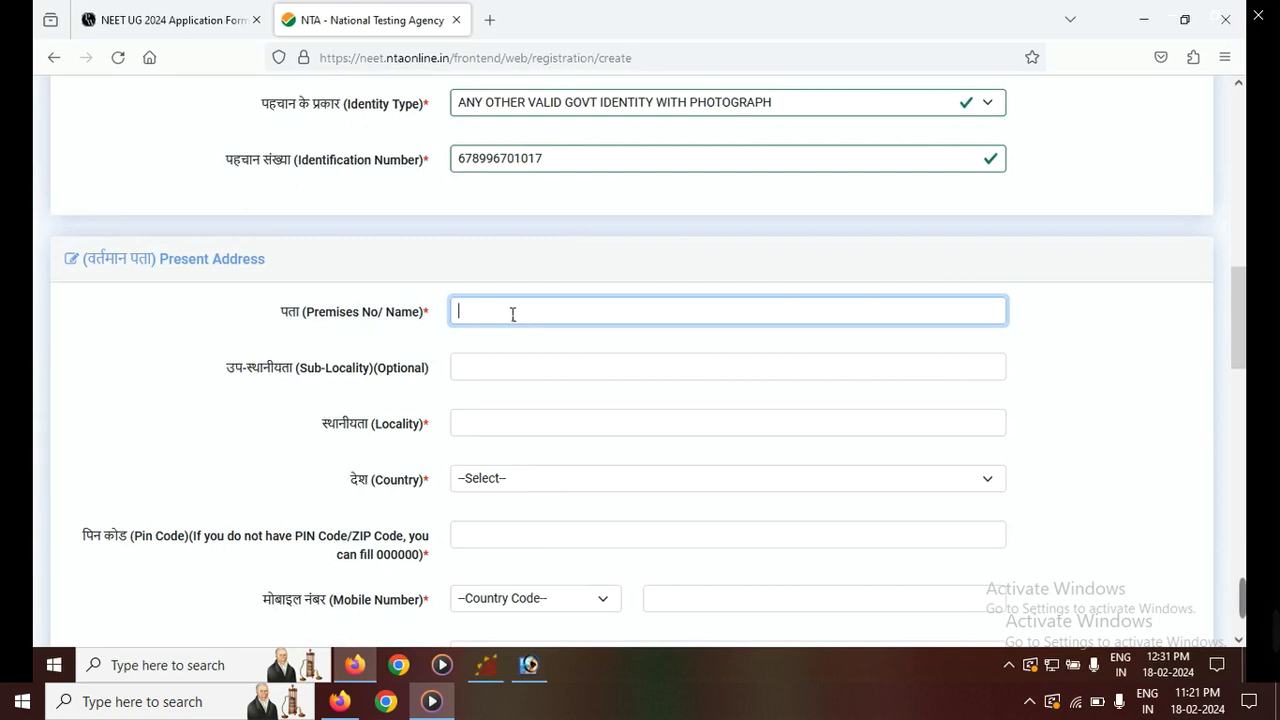
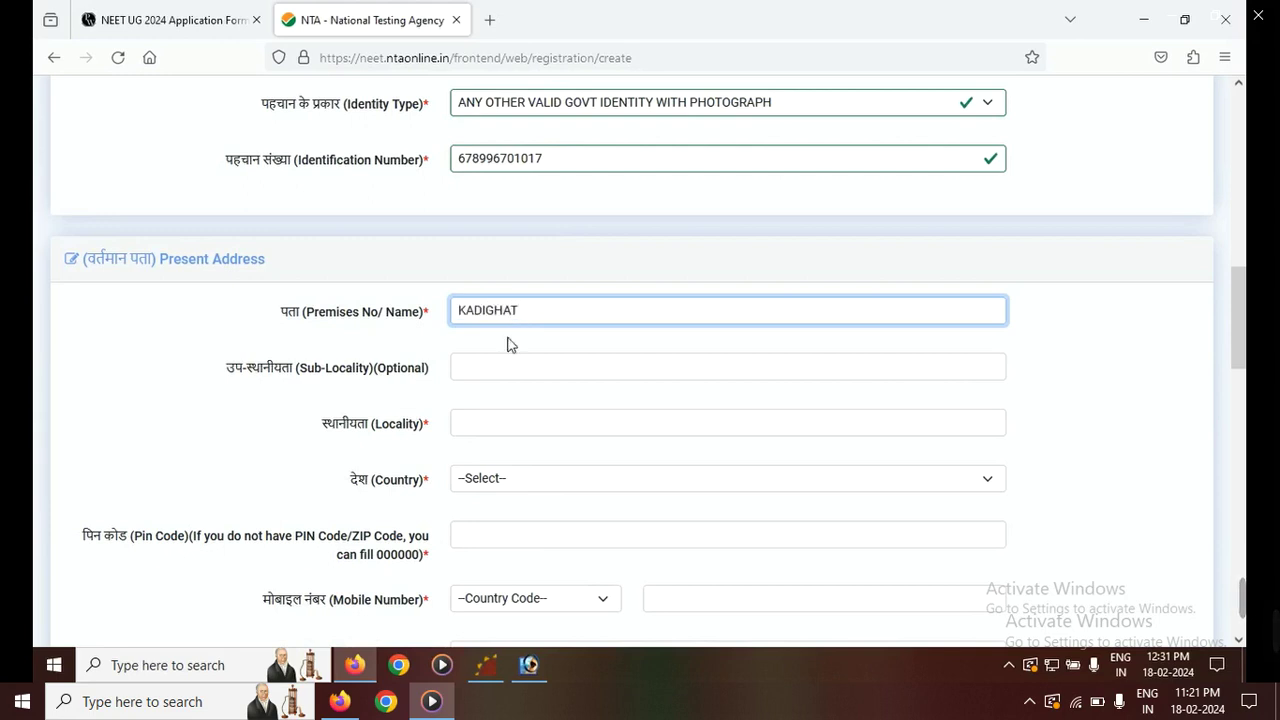
click(505, 380)
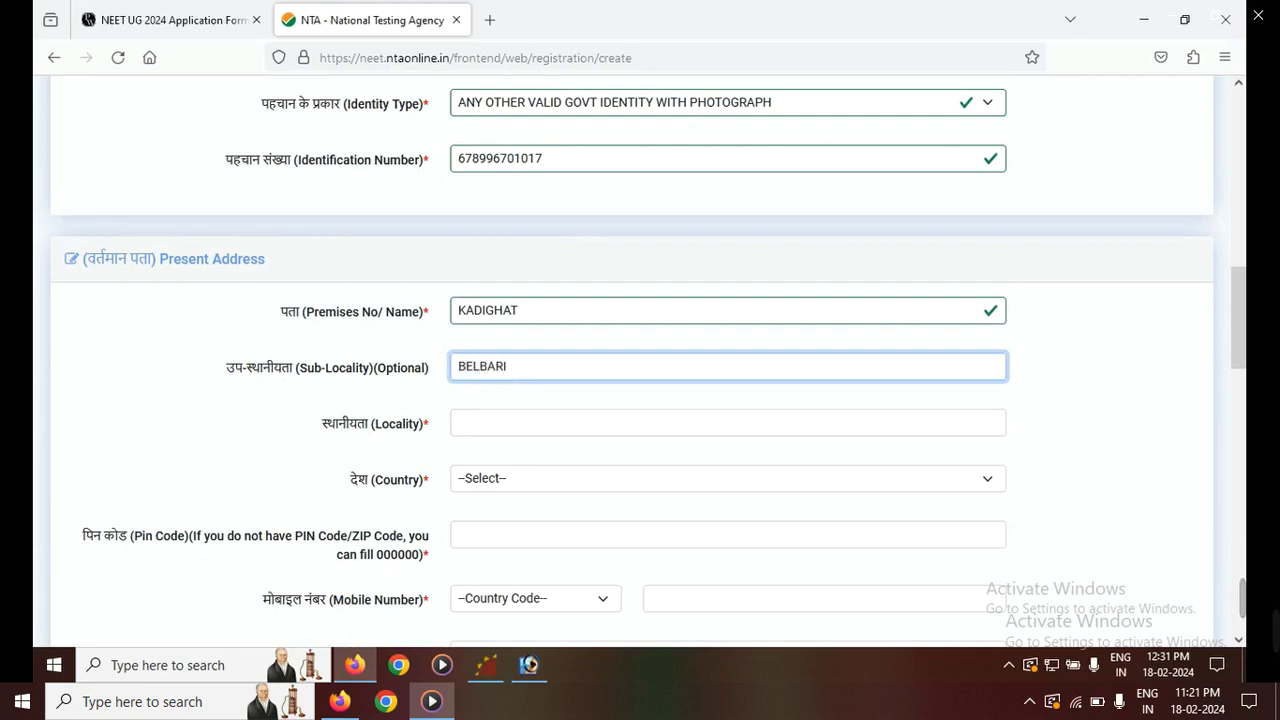
click(510, 428)
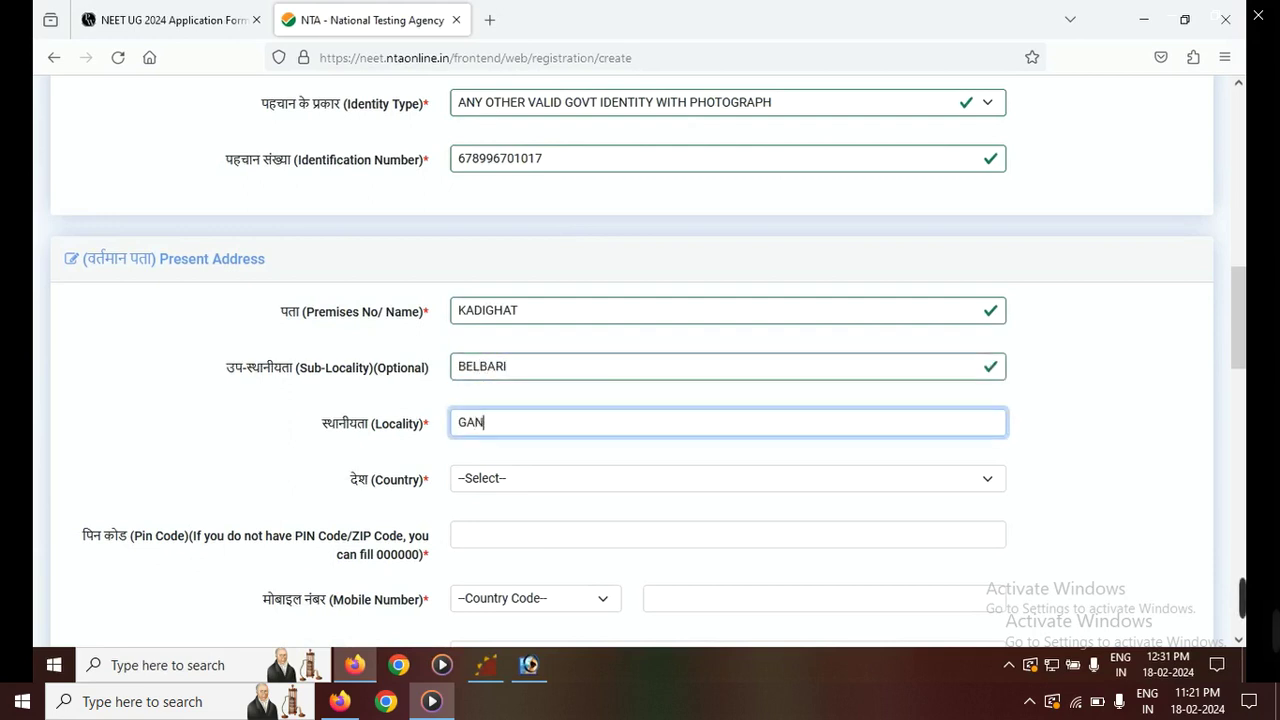
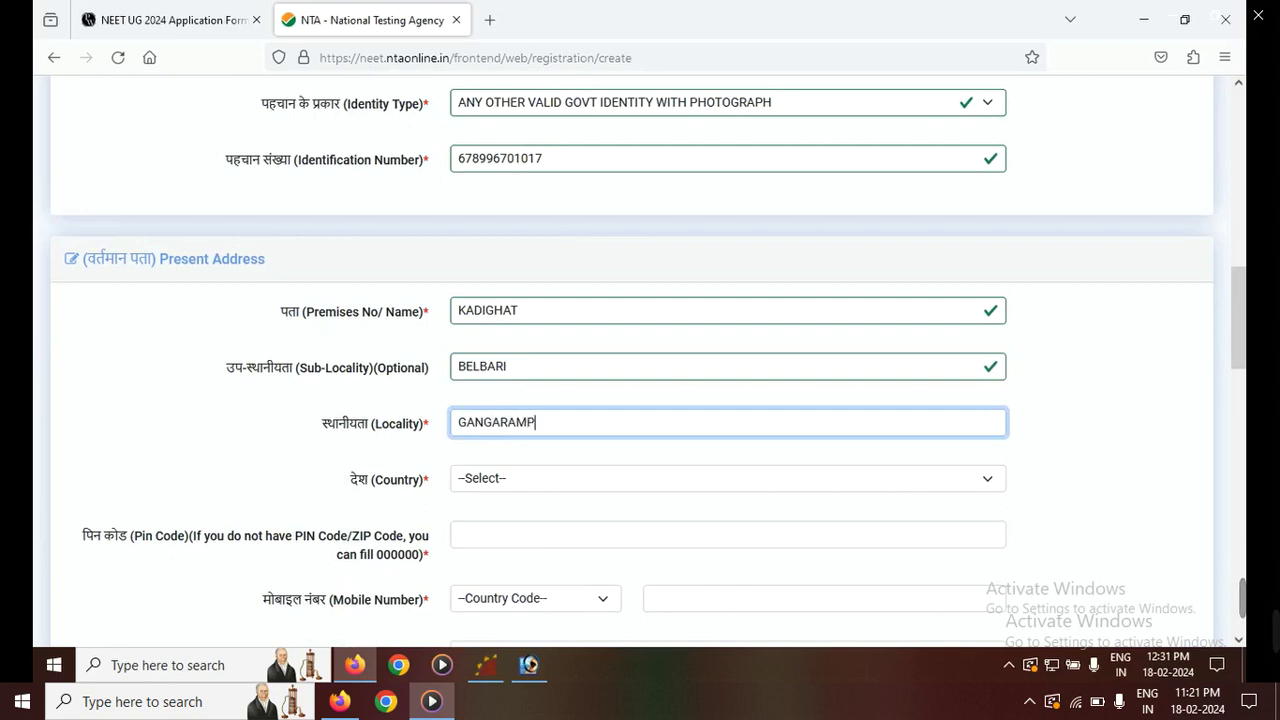
Set the present address country to INDIA
click(520, 480)
scroll(580, 300, down, 5)
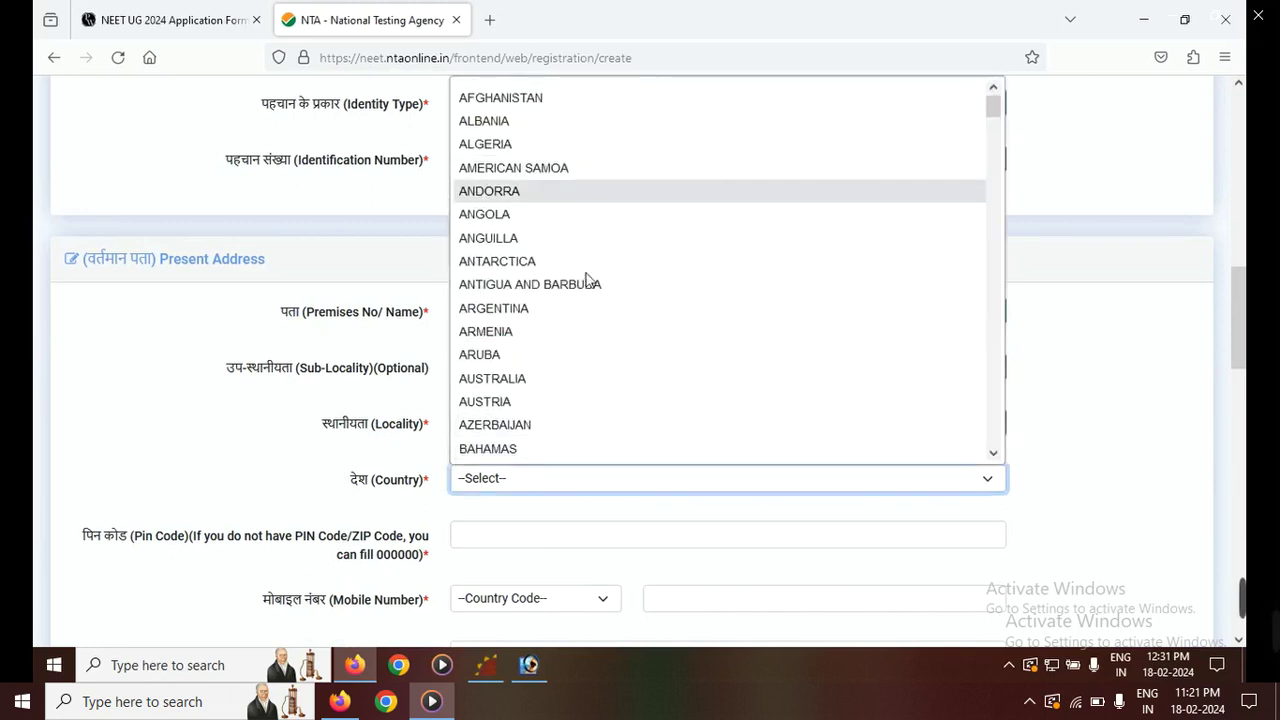
key(i)
key(n)
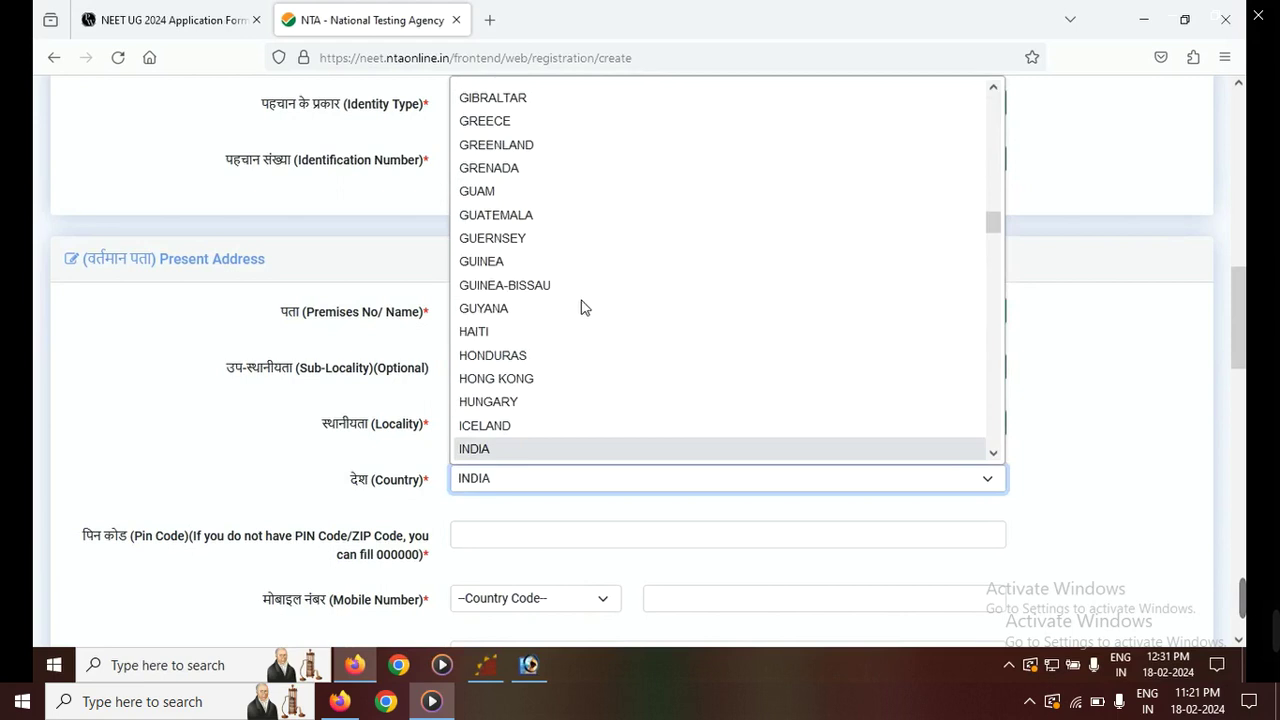
click(506, 448)
scroll(506, 458, down, 1)
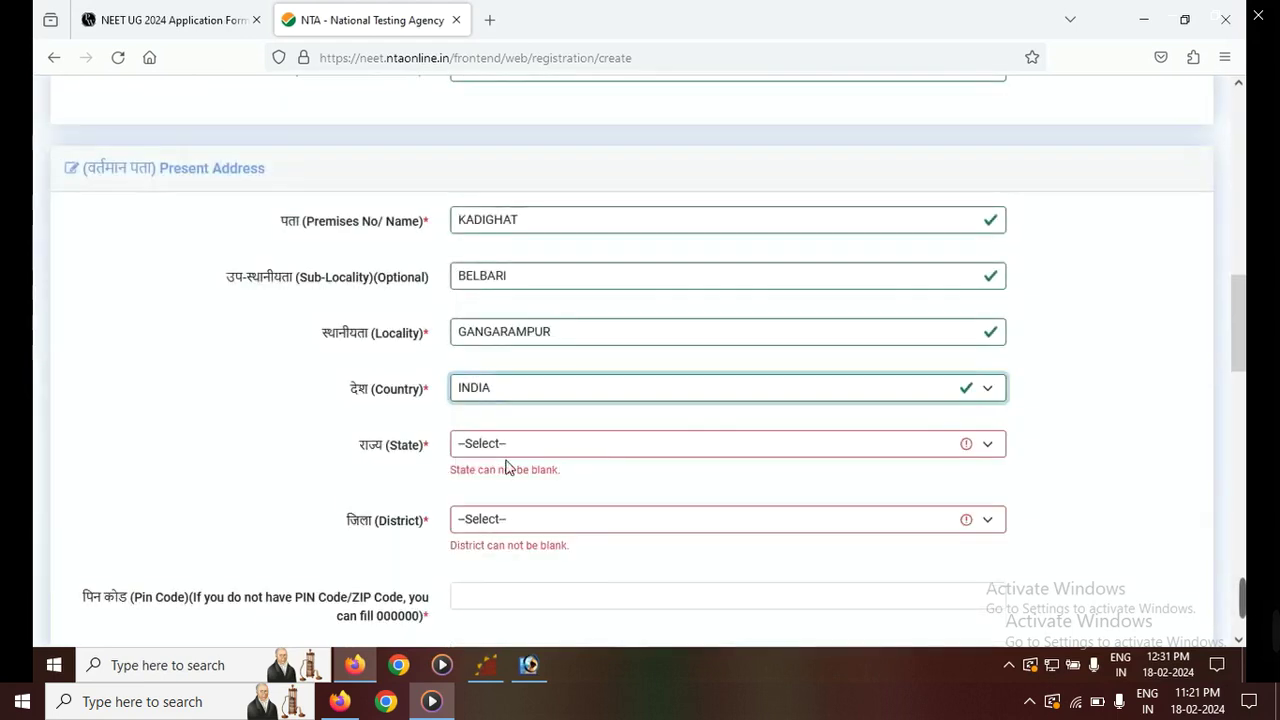
scroll(506, 468, down, 1)
Set the state to WEST BENGAL and the district to DINAJPUR DAKSHIN
click(508, 356)
scroll(549, 543, down, 8)
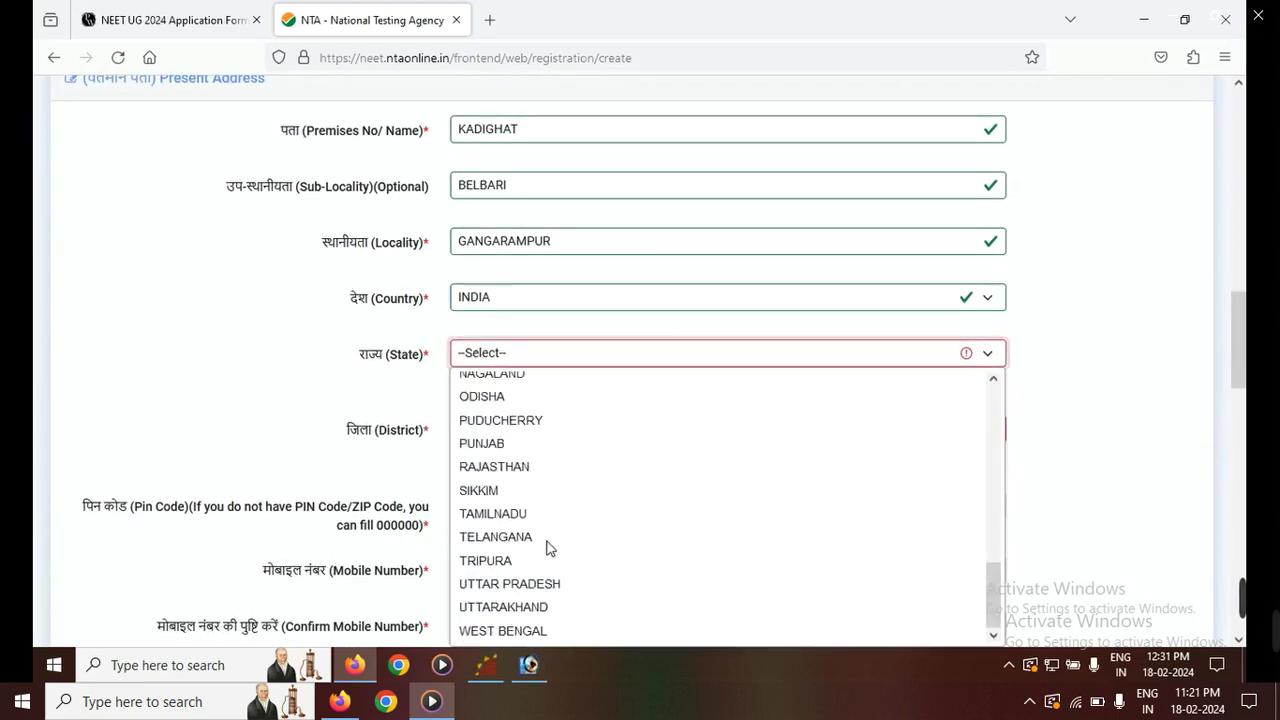
click(505, 631)
click(519, 411)
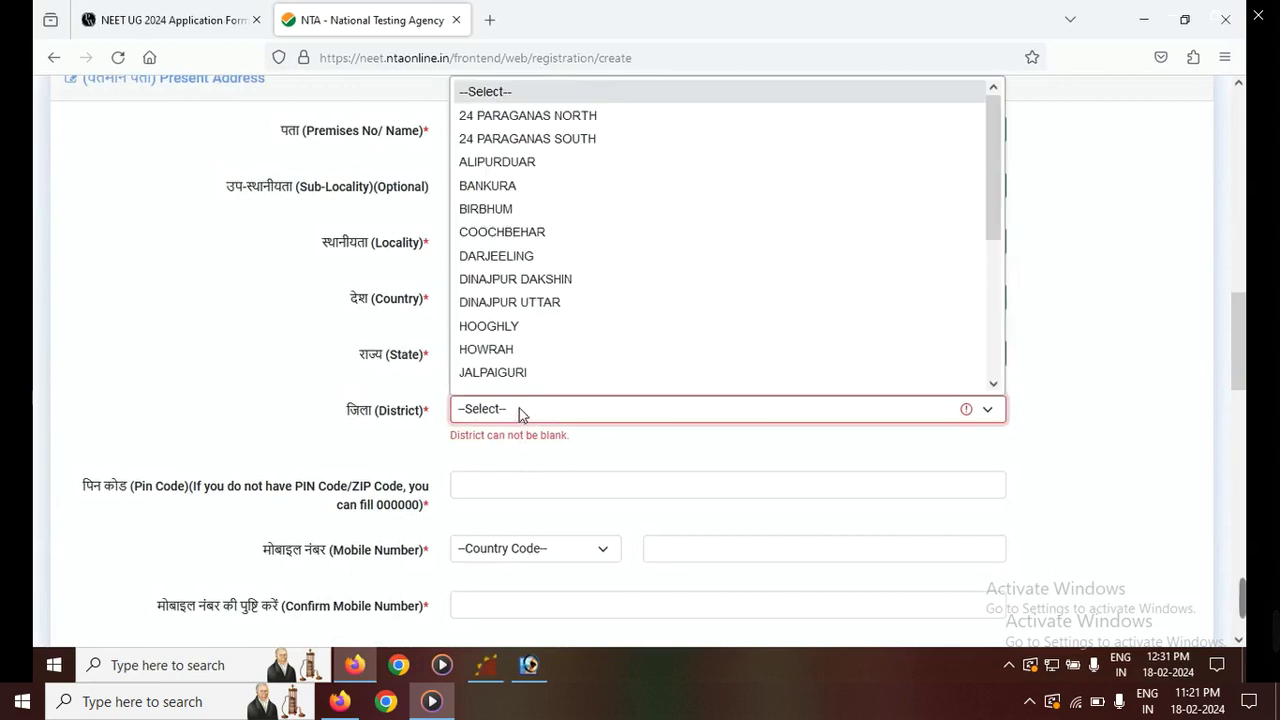
click(543, 279)
scroll(597, 449, down, 1)
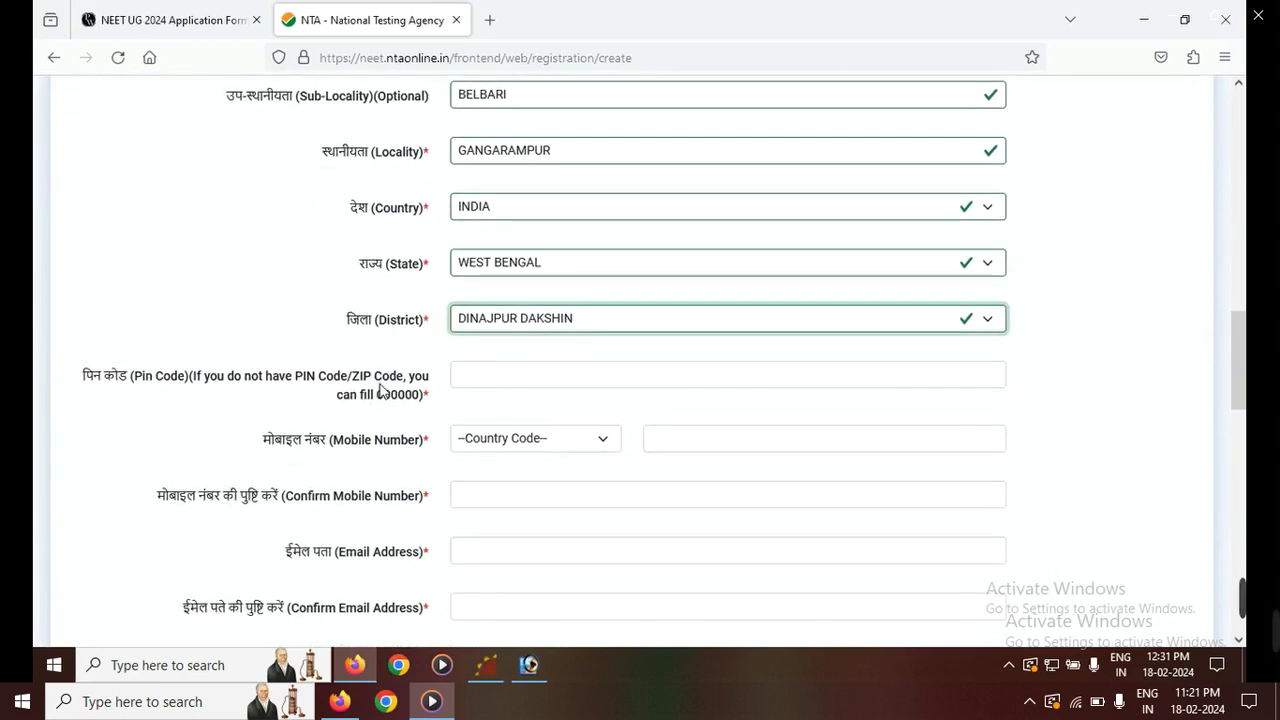
Enter the PIN code, choose country code +91, and enter and confirm the mobile number
click(512, 378)
text(7331)
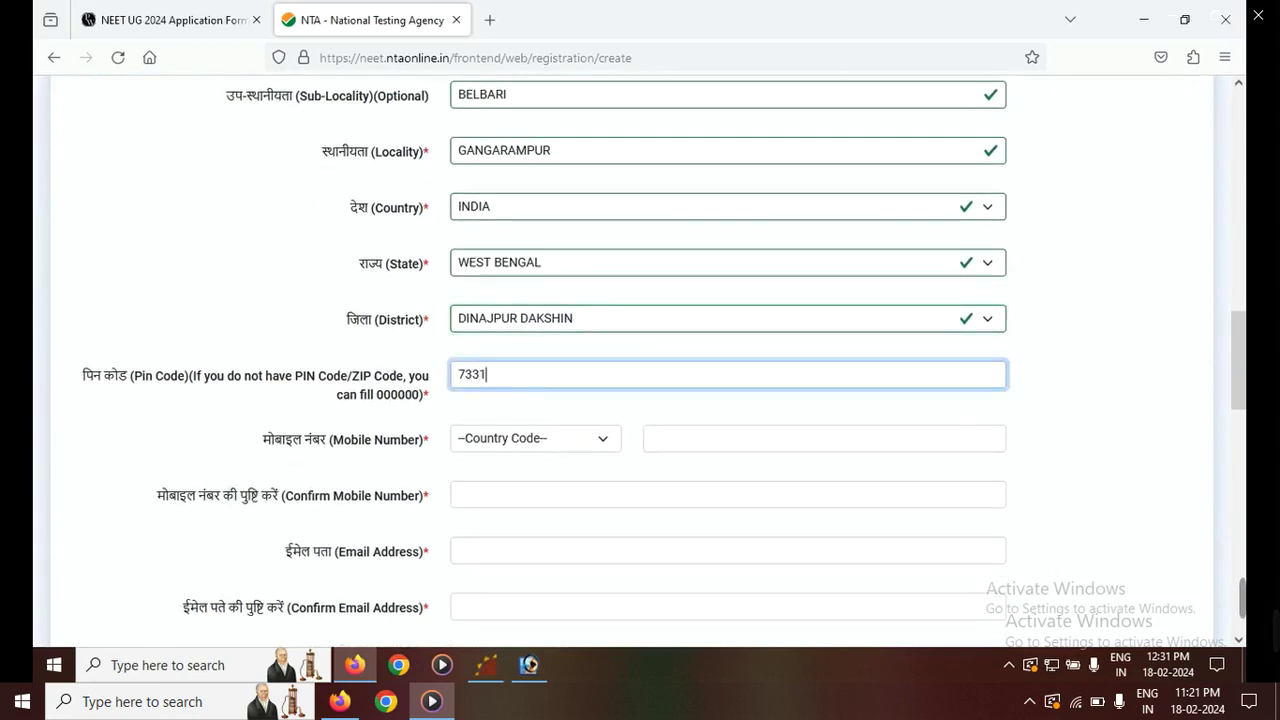
text(24)
scroll(497, 415, down, 1)
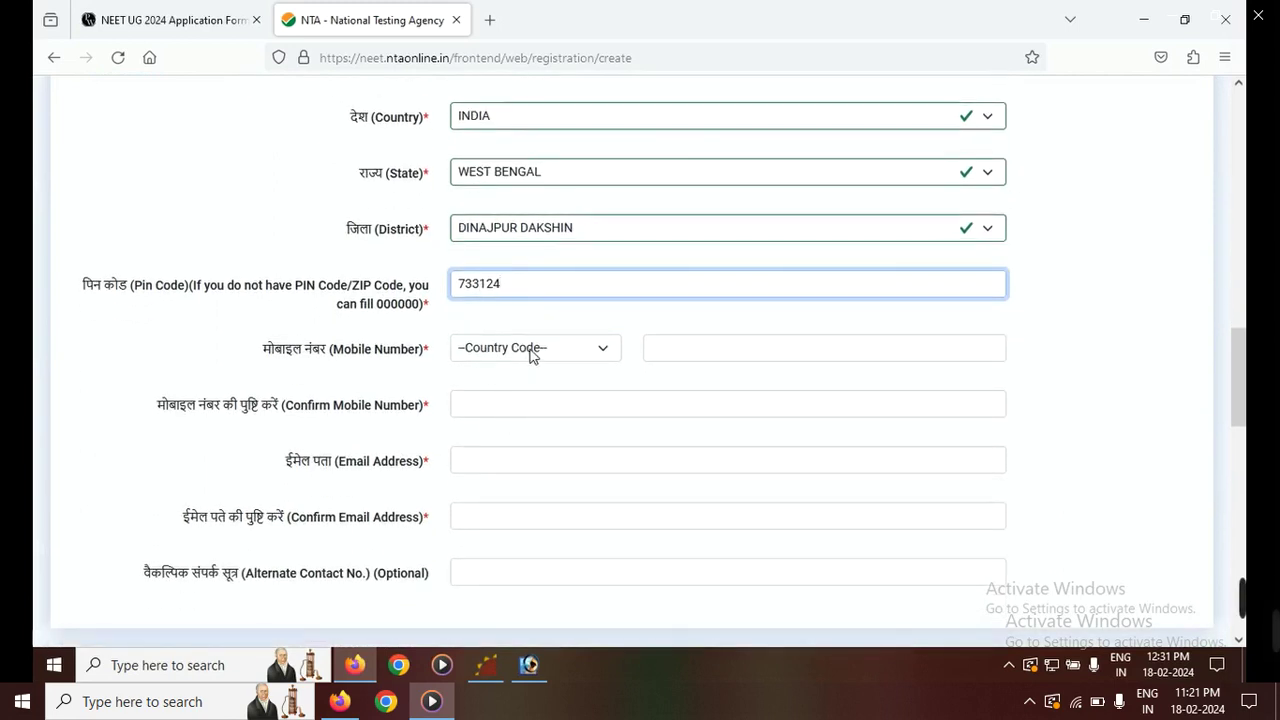
click(531, 349)
click(592, 398)
click(719, 357)
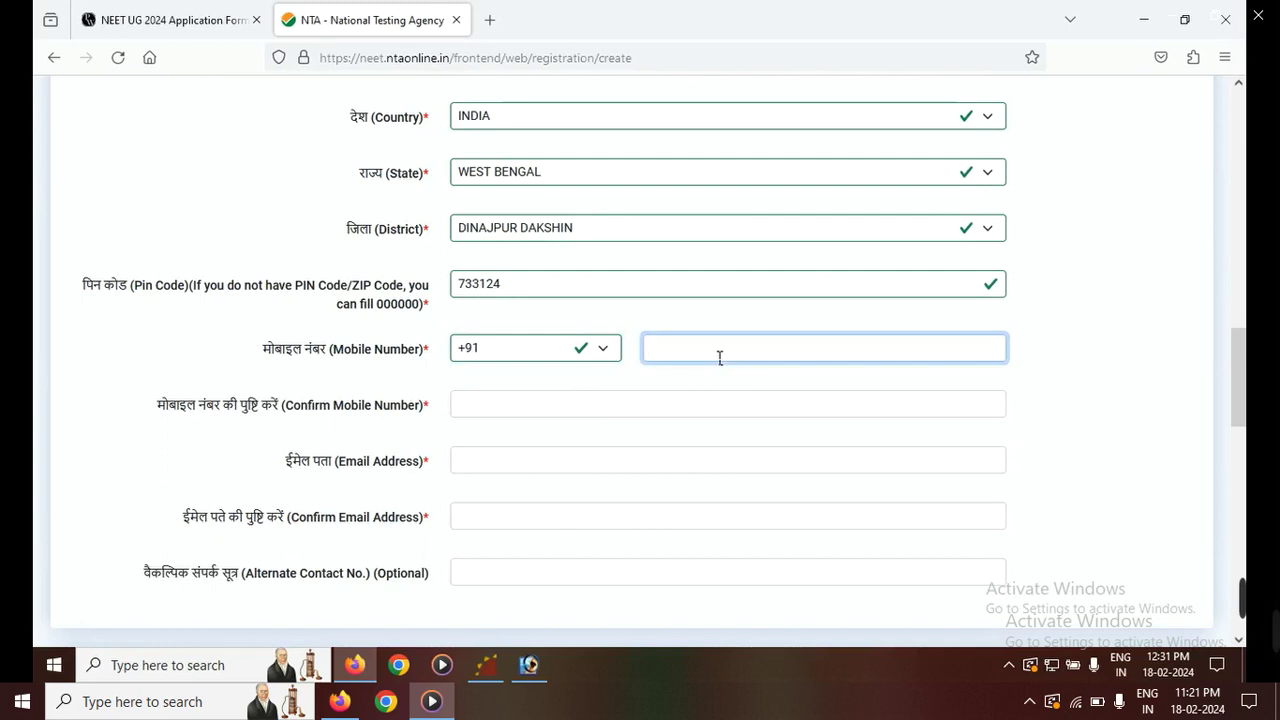
click(527, 419)
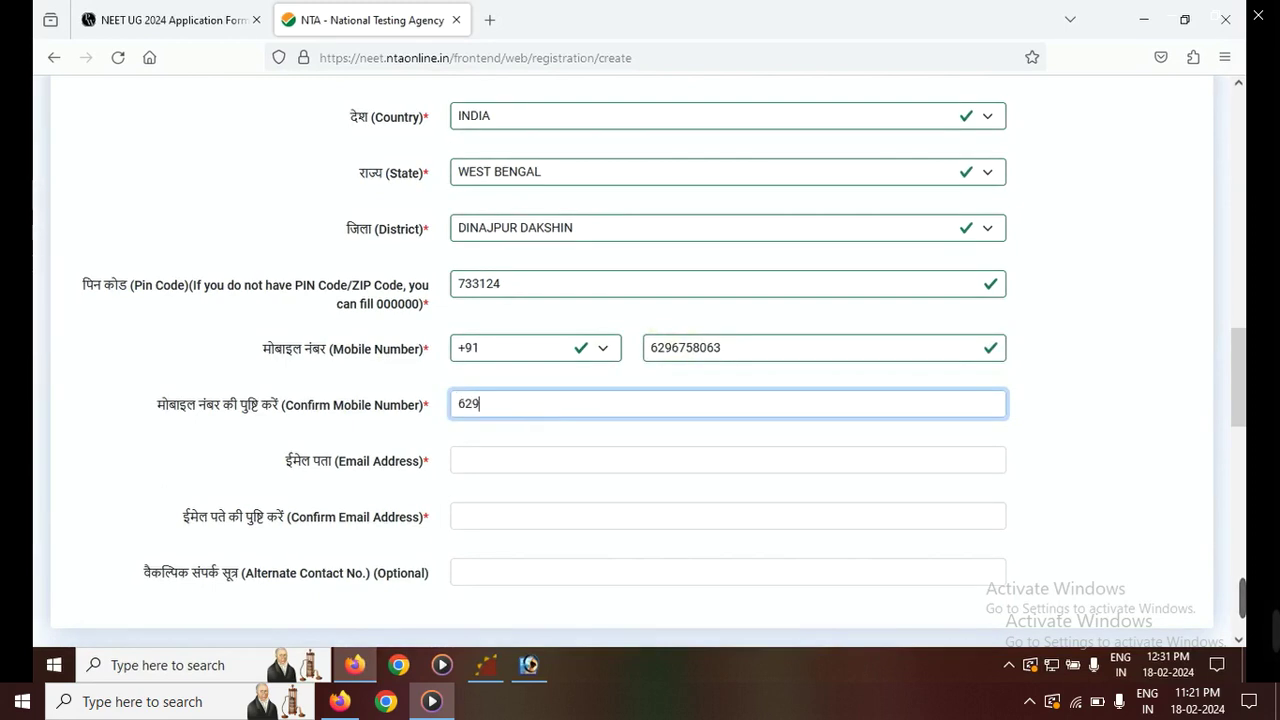
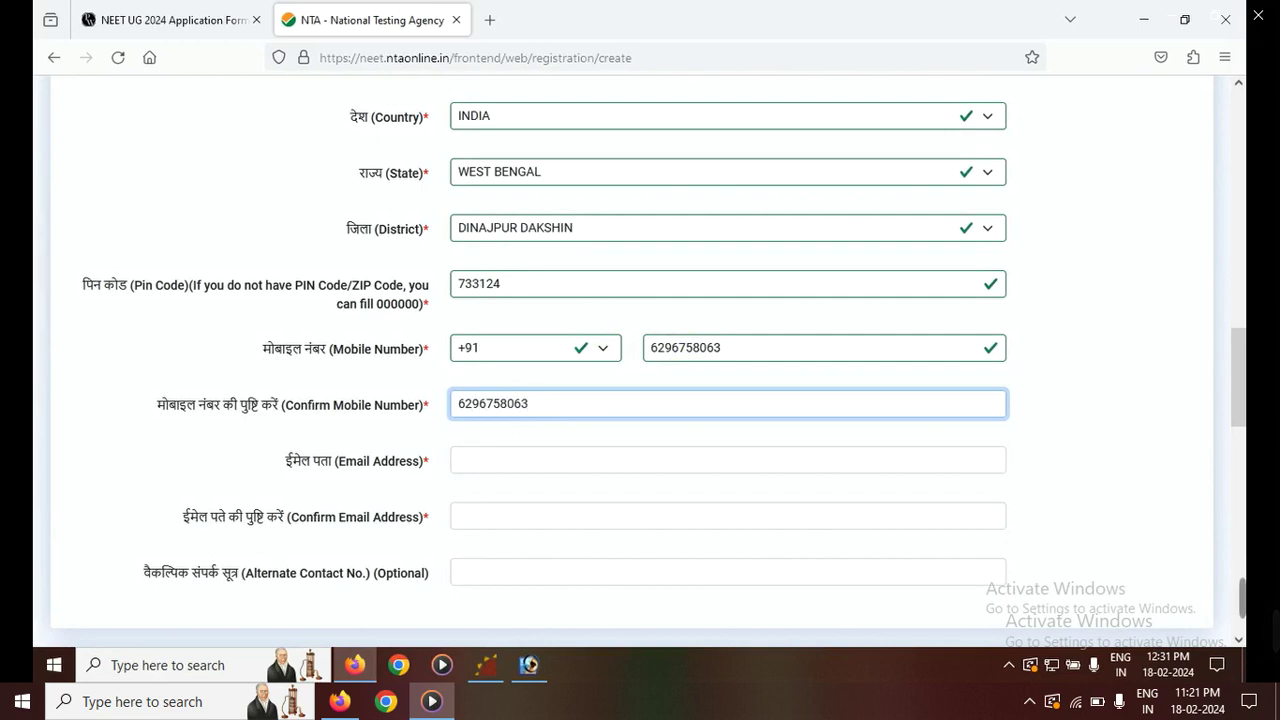
Enter the e-mail address and its confirmation, removing a stray 0
click(528, 468)
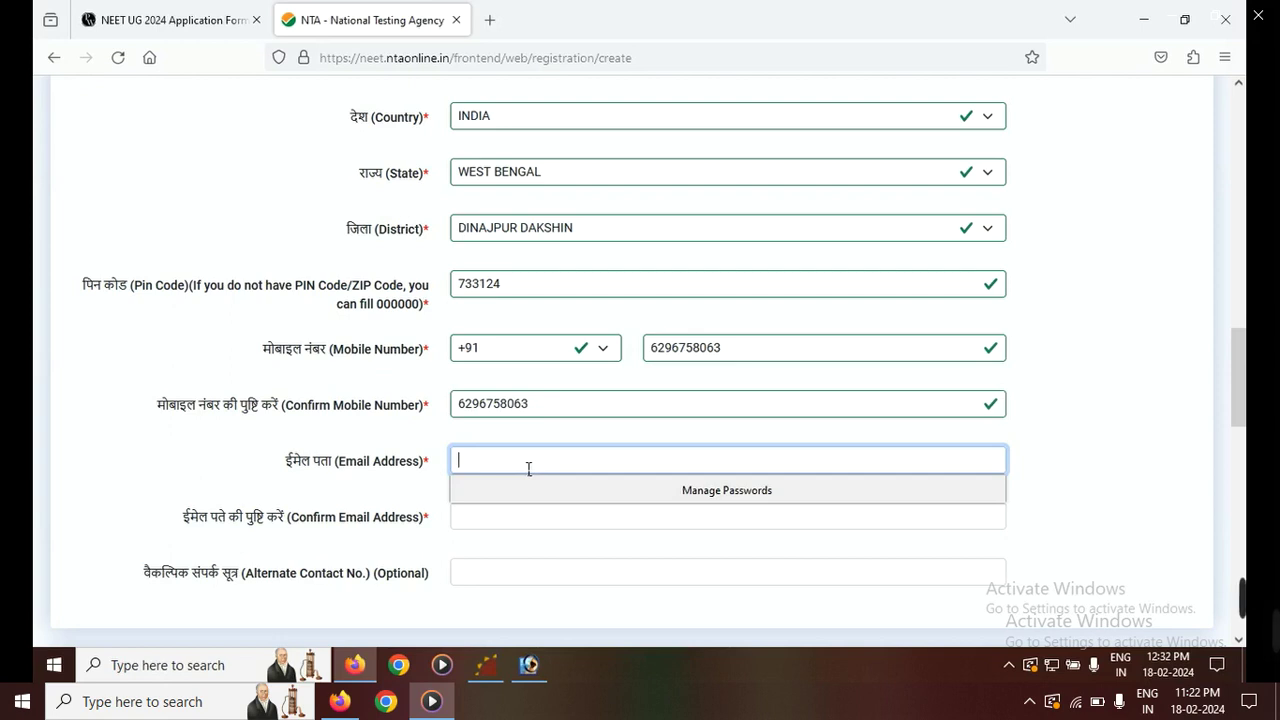
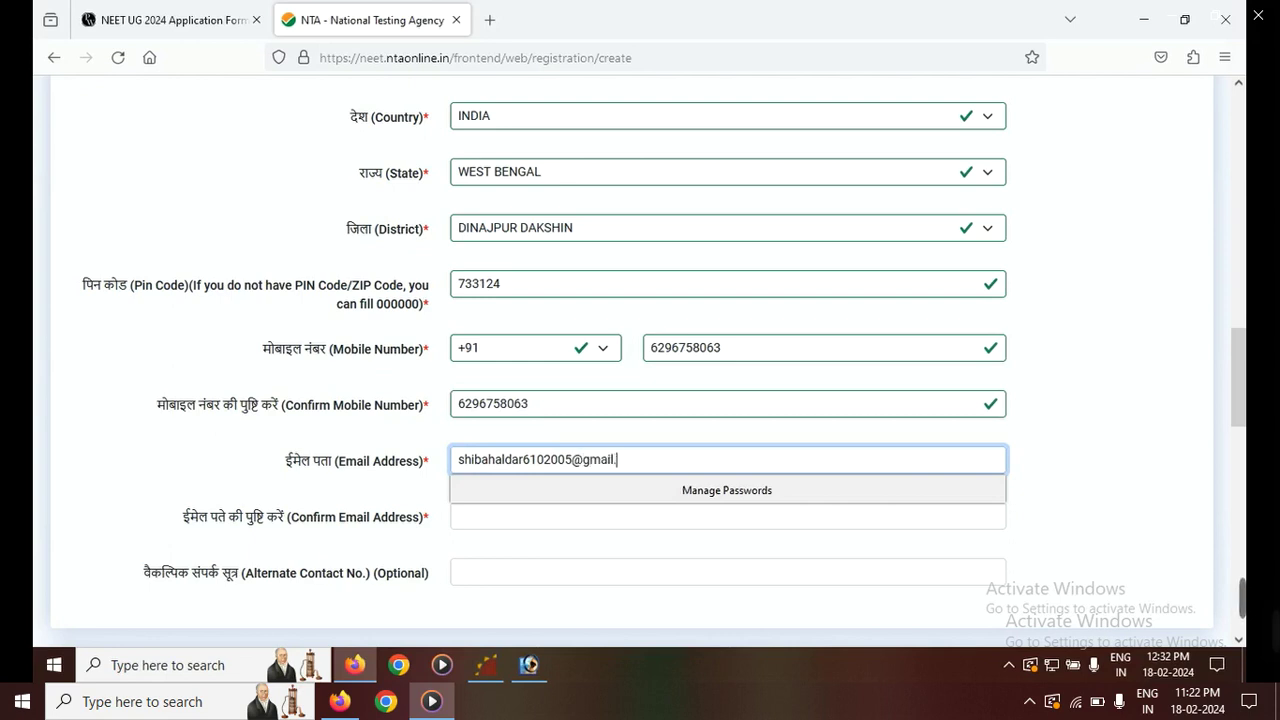
click(500, 528)
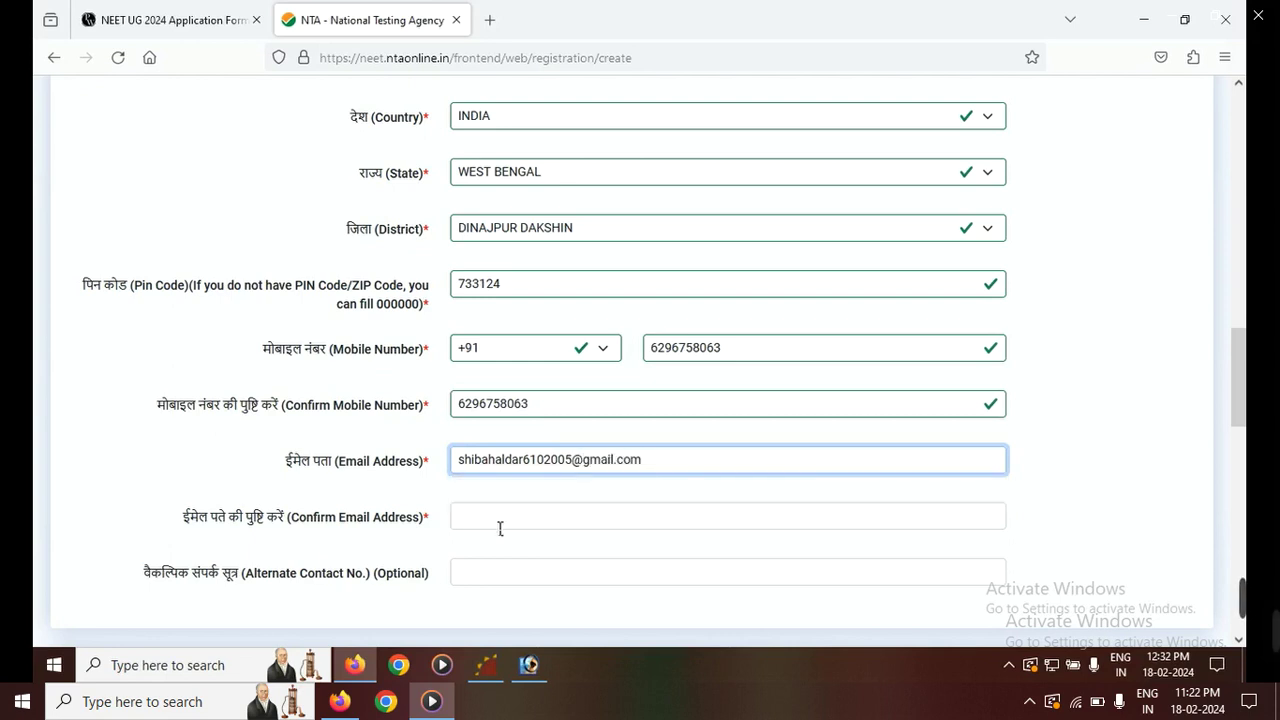
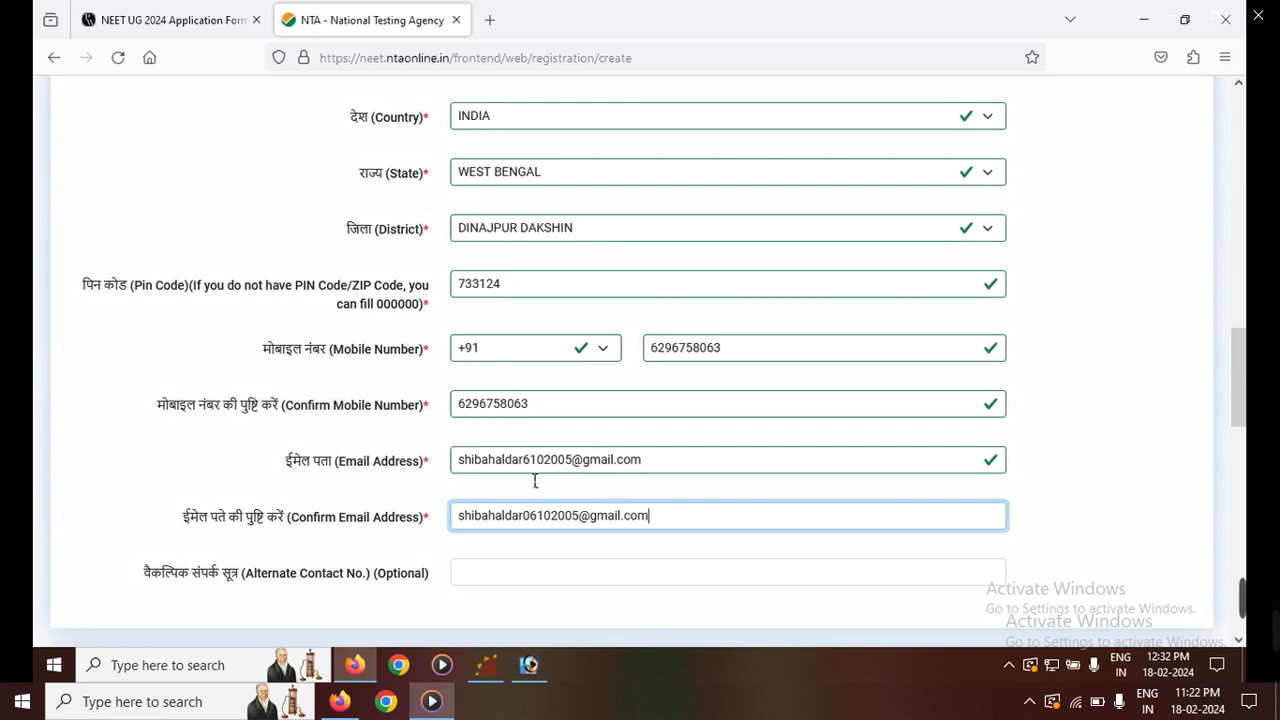
click(533, 516)
key(BackSpace)
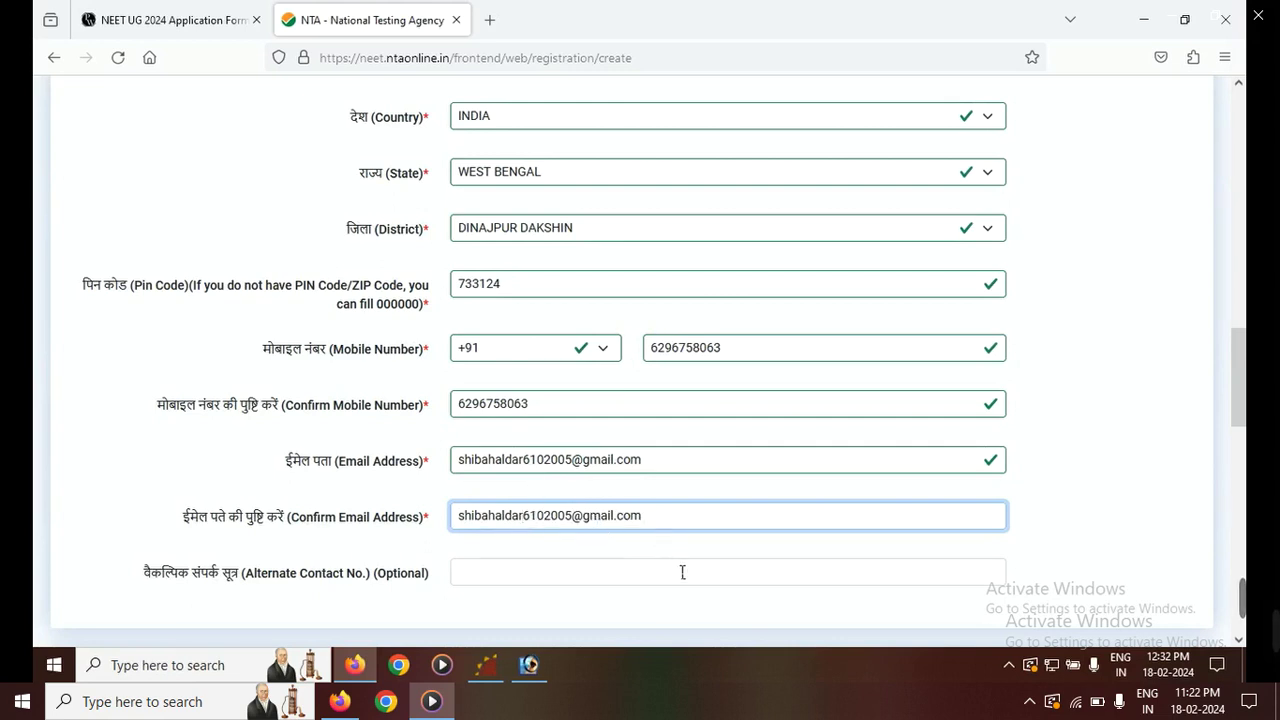
Fill in the alternate contact number
scroll(682, 572, down, 1)
scroll(682, 572, down, 2)
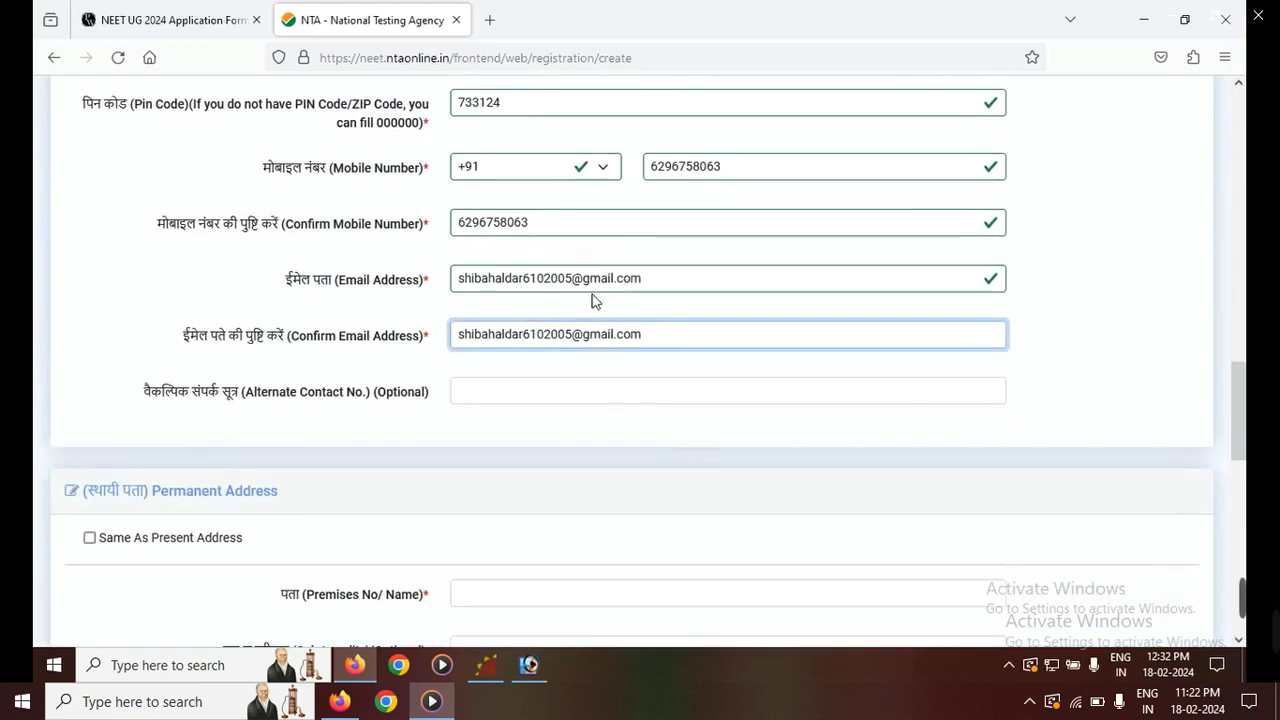
click(509, 397)
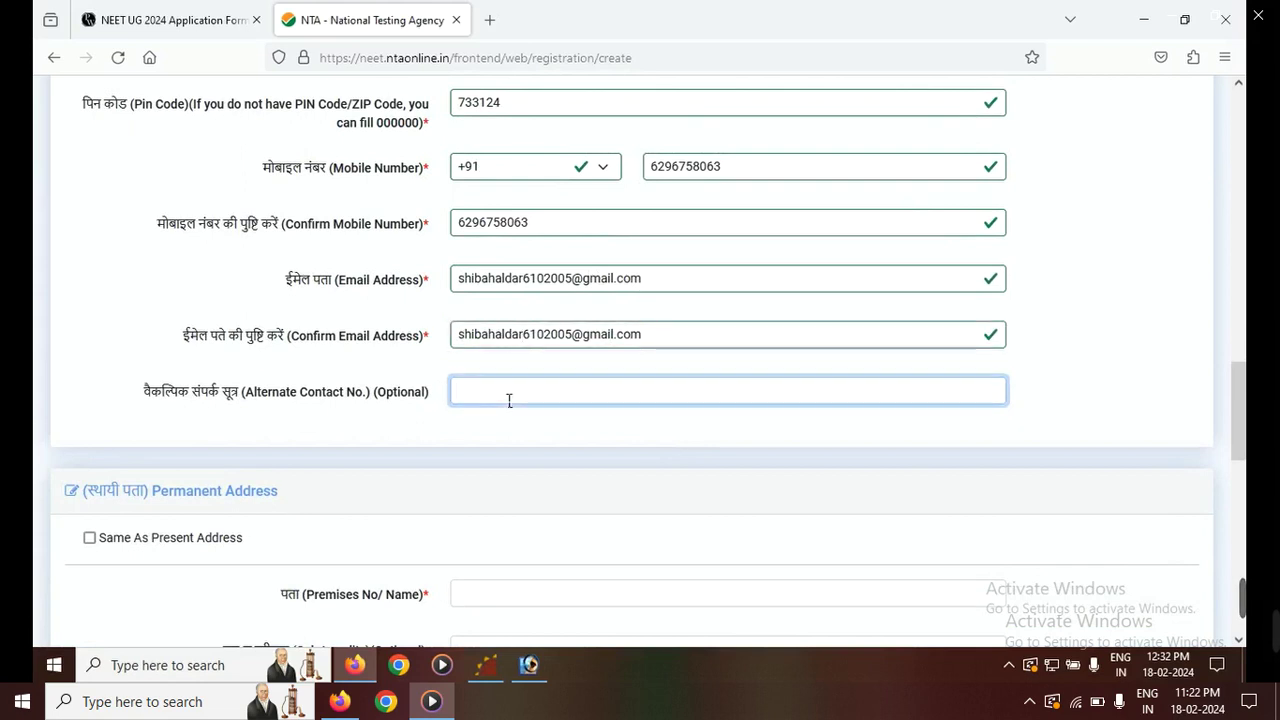
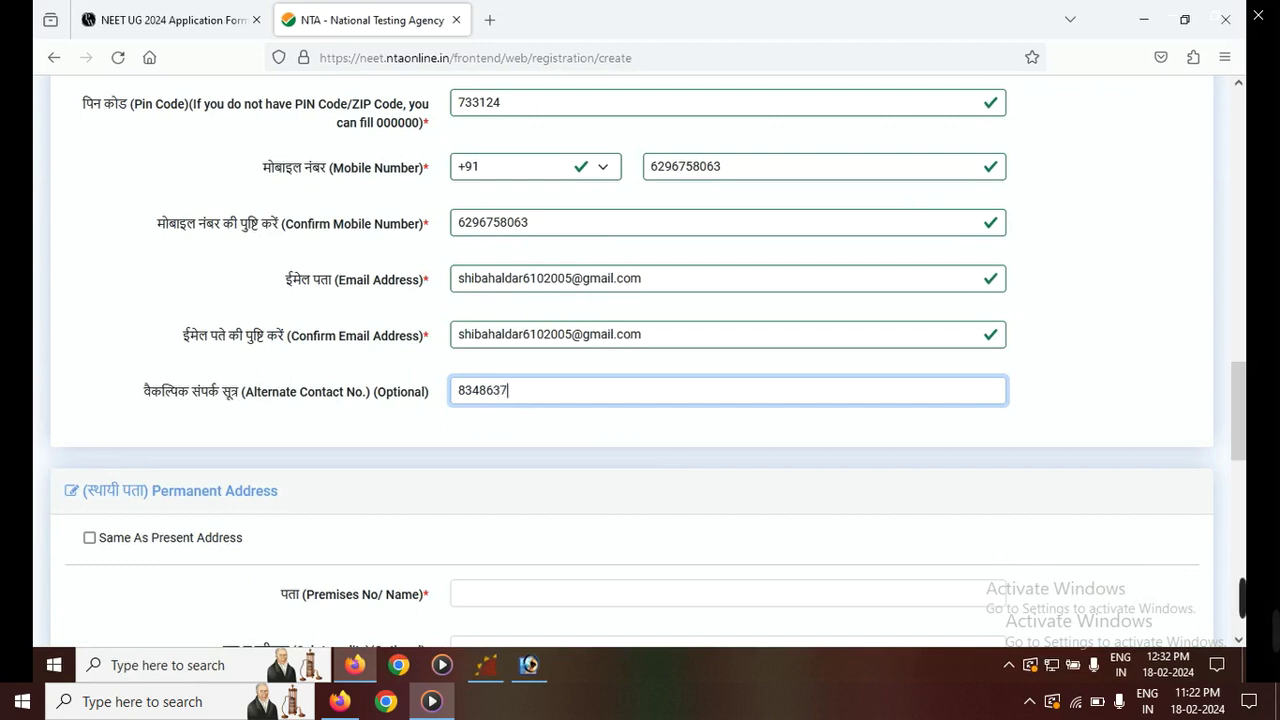
scroll(516, 413, down, 3)
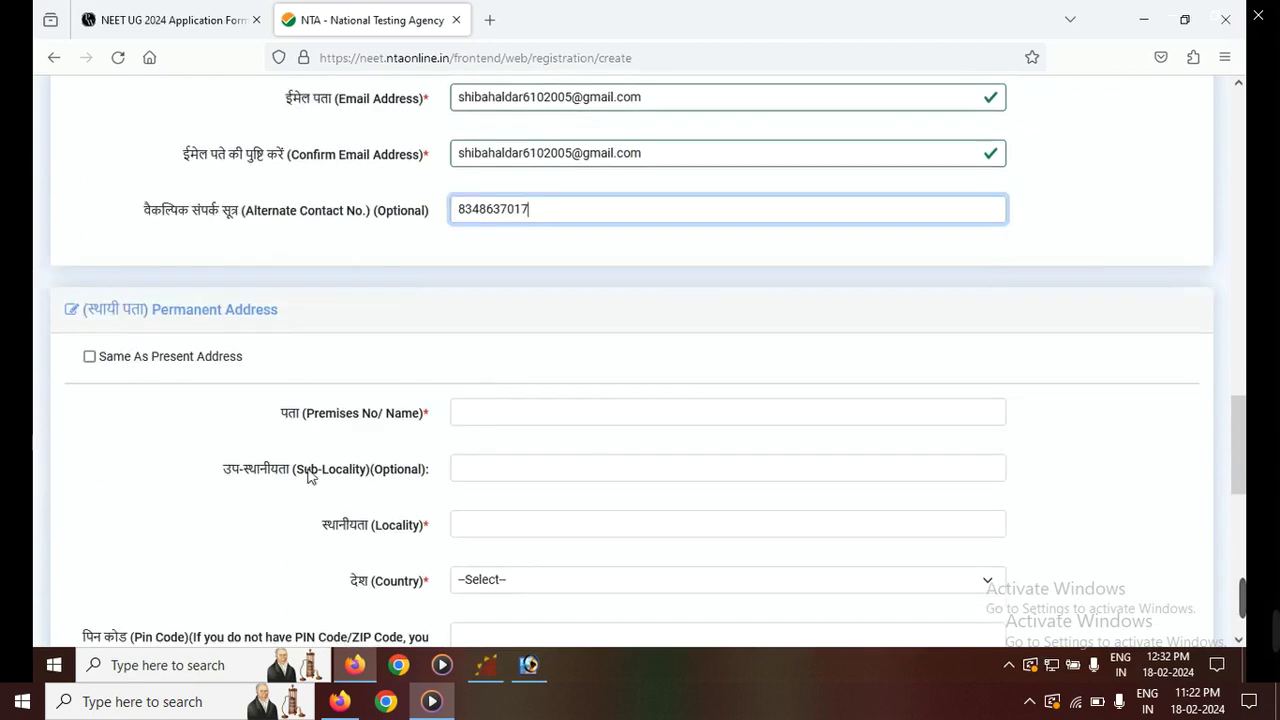
Tick 'Same As Present Address' and set and confirm the account password
click(89, 357)
scroll(437, 409, down, 5)
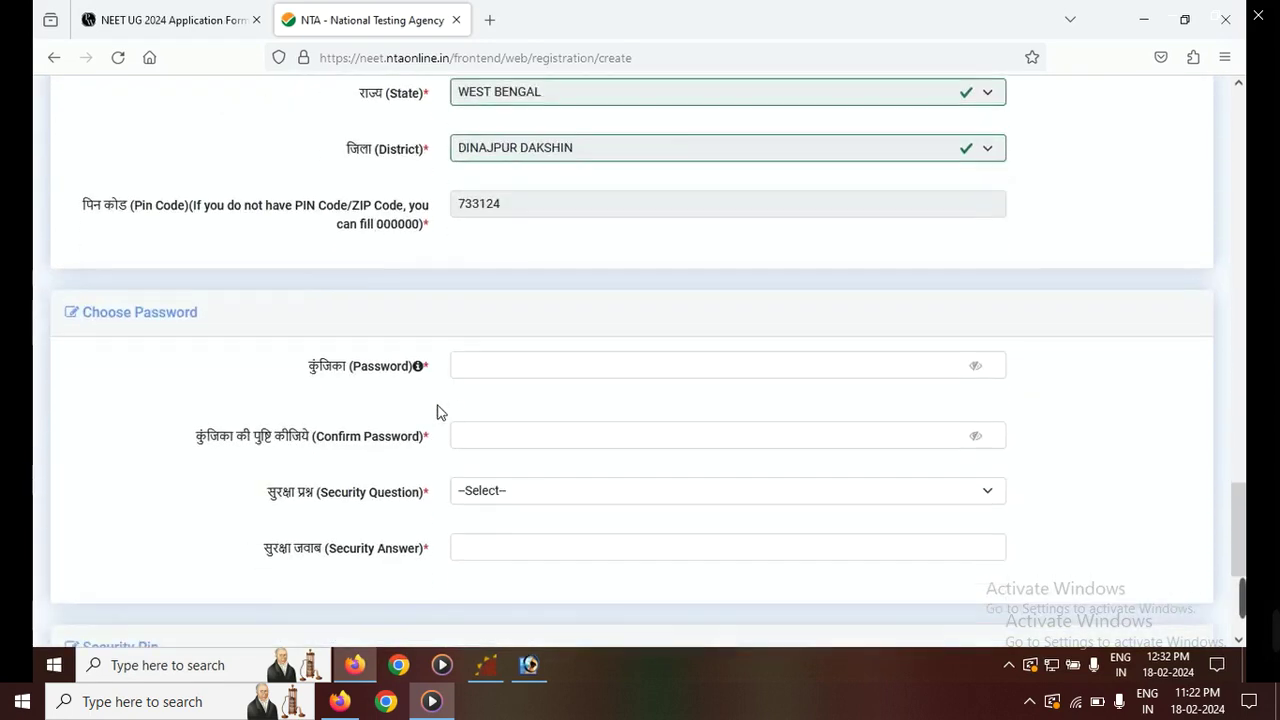
click(513, 369)
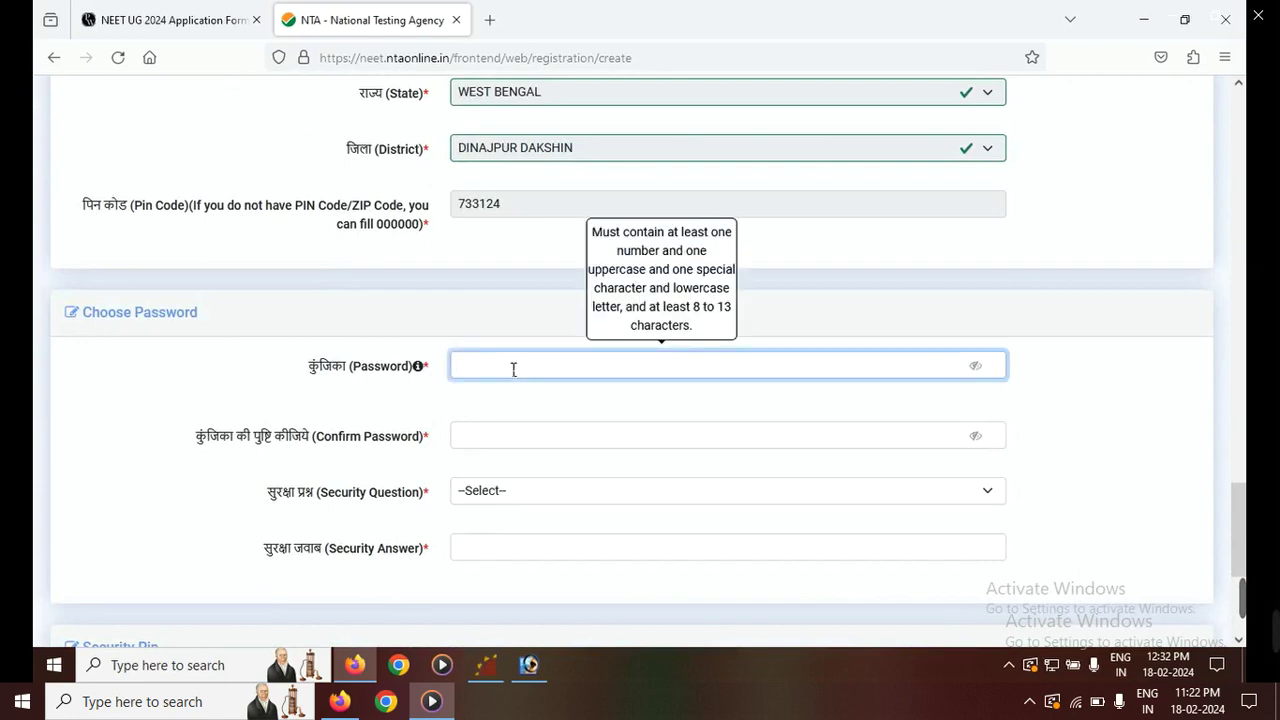
text(••••)
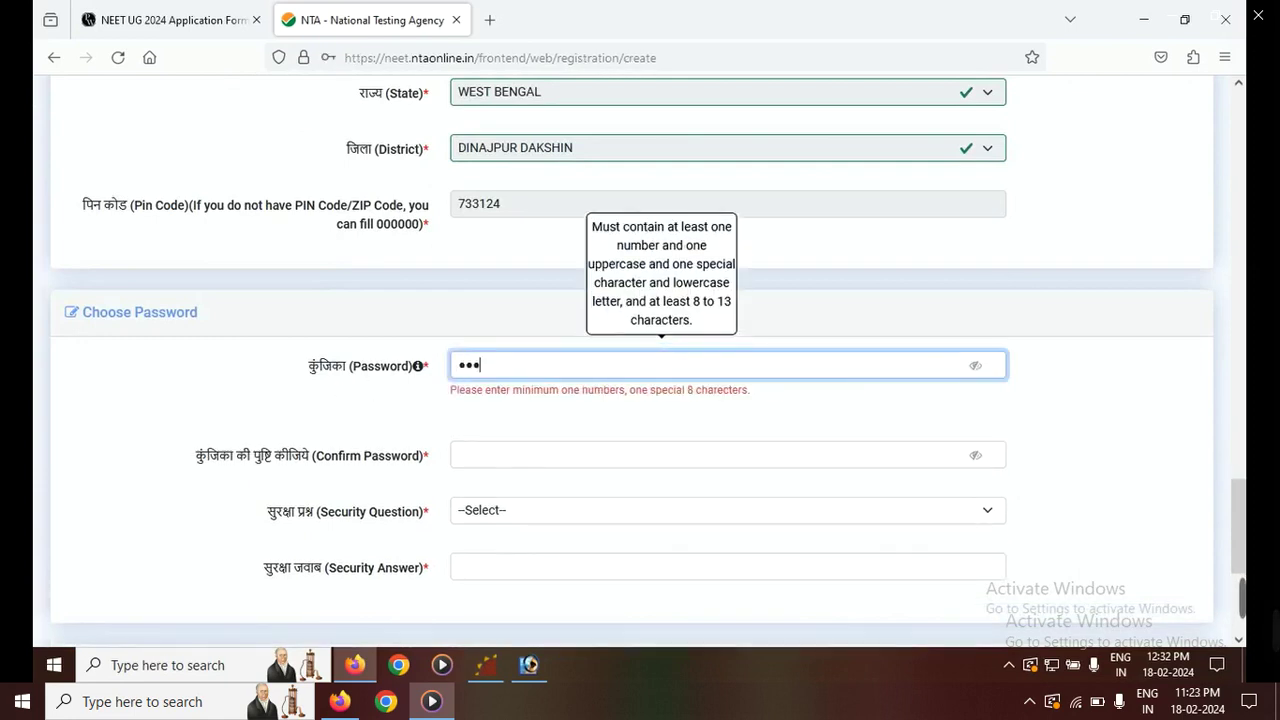
text(•••••)
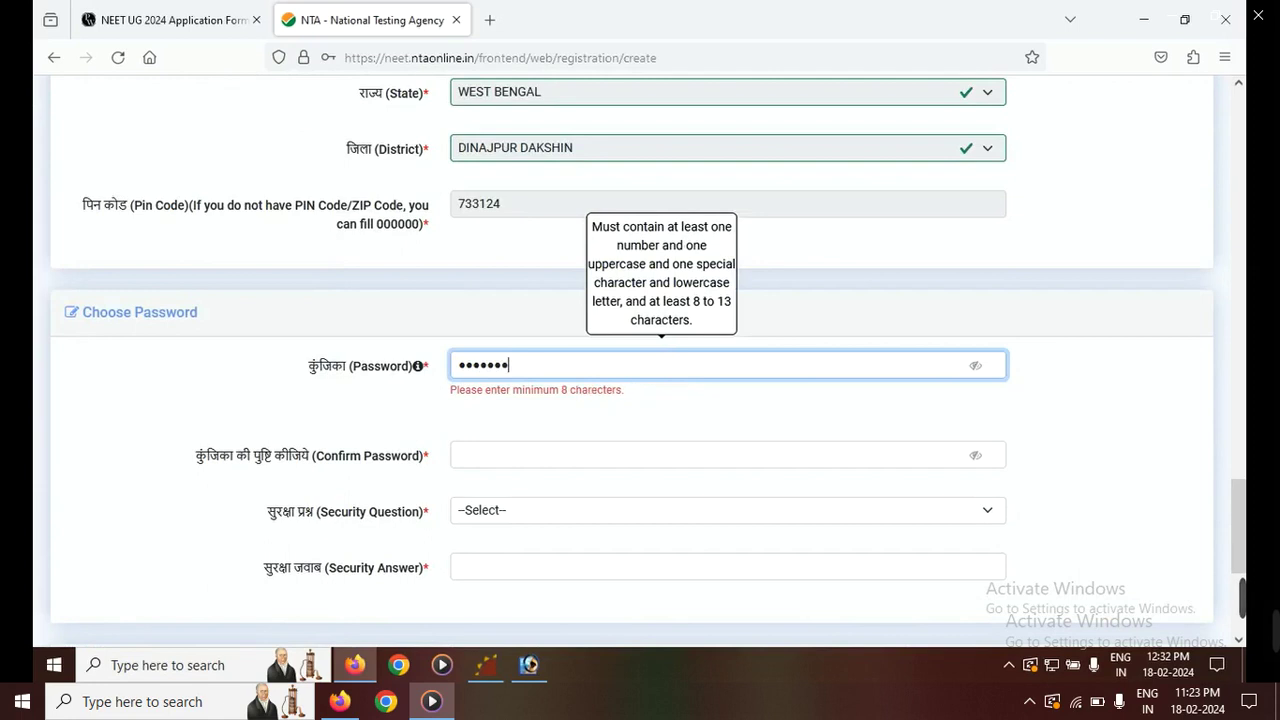
click(534, 437)
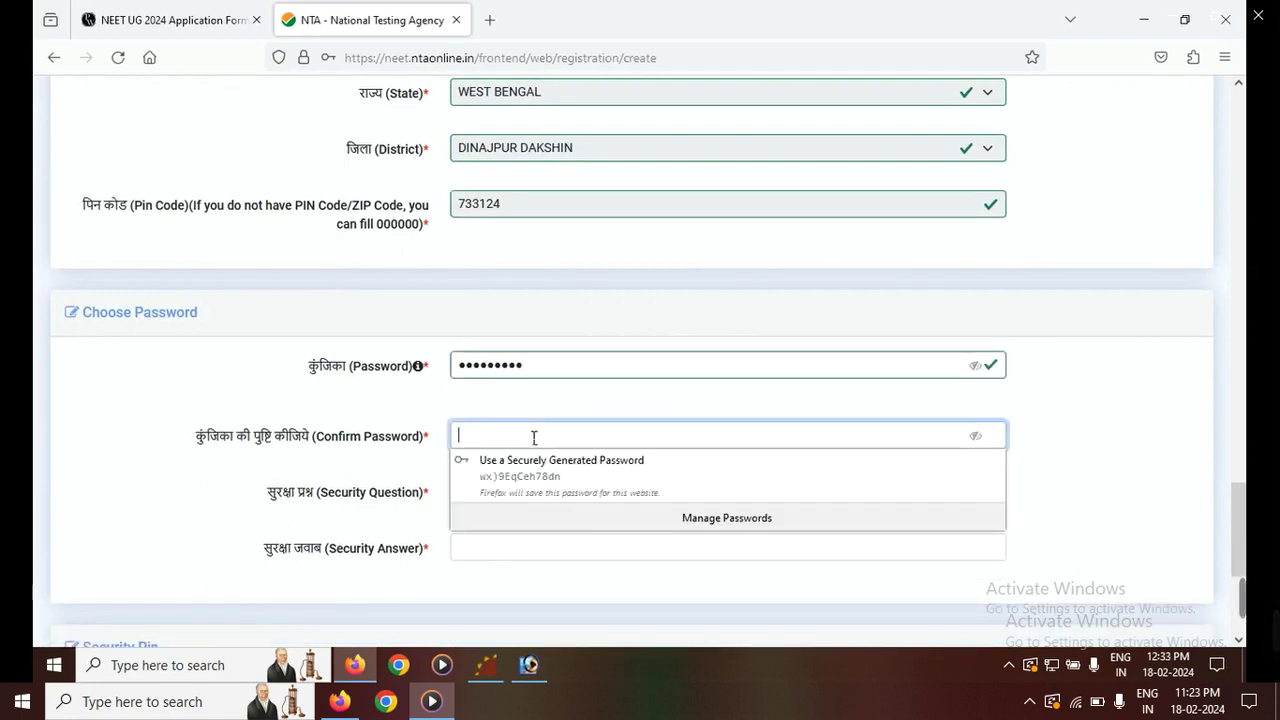
text(•••••)
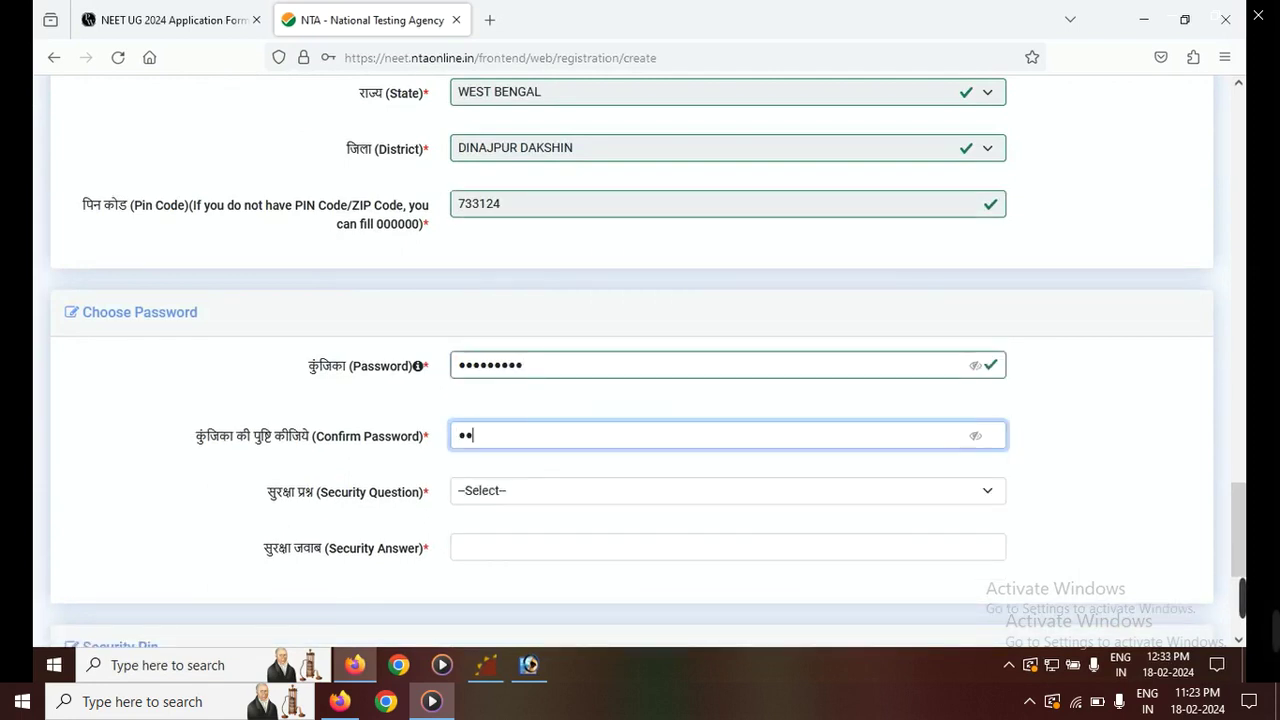
text(••••)
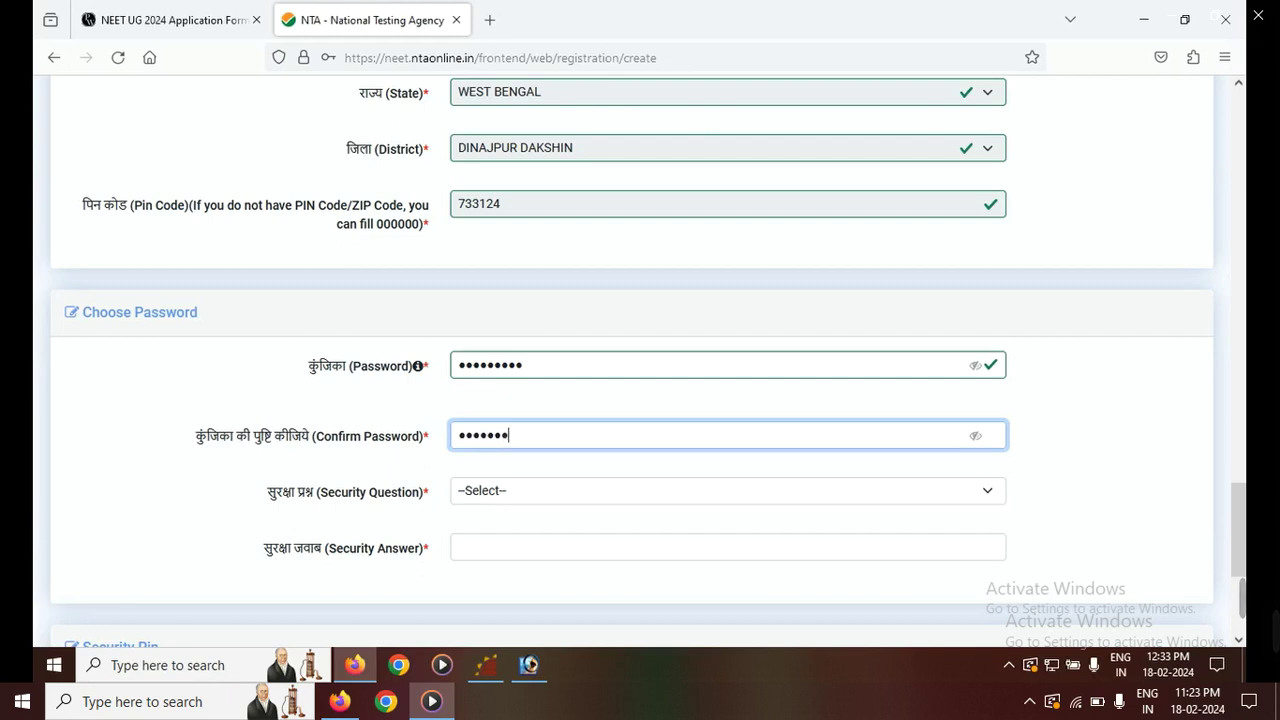
click(521, 491)
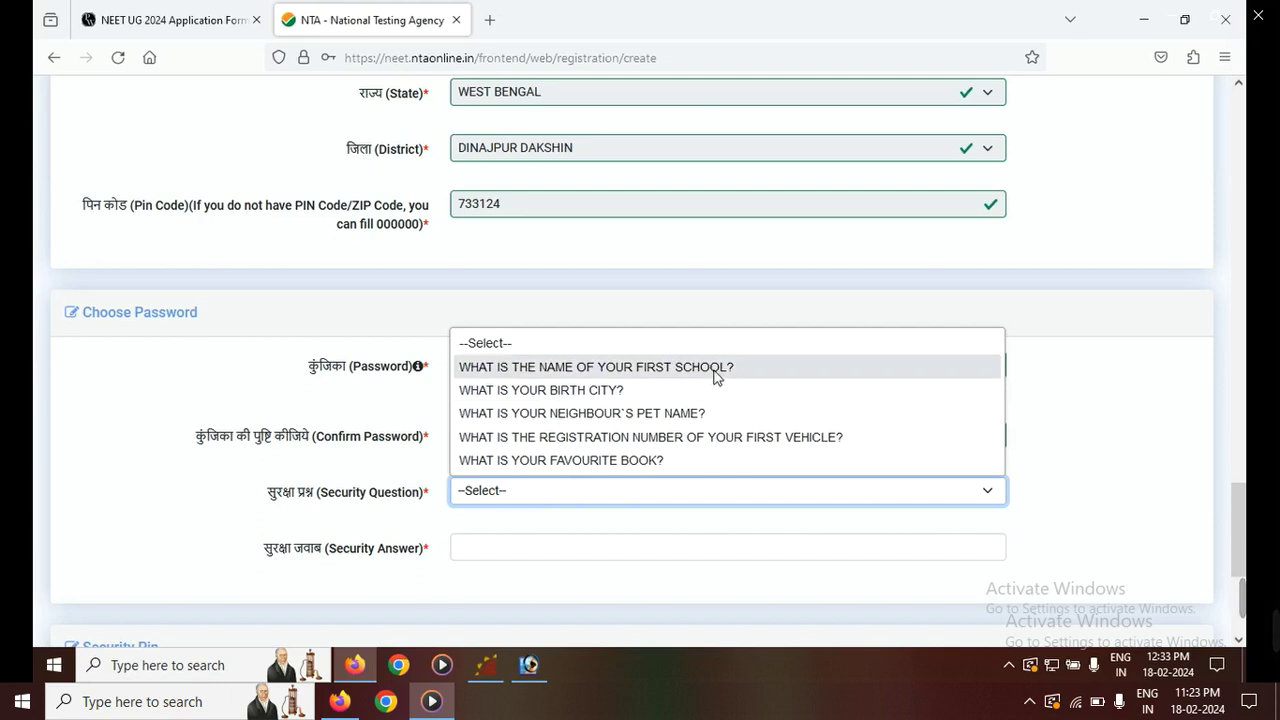
Choose the first-school security question and enter the school name as the answer
click(714, 370)
click(546, 562)
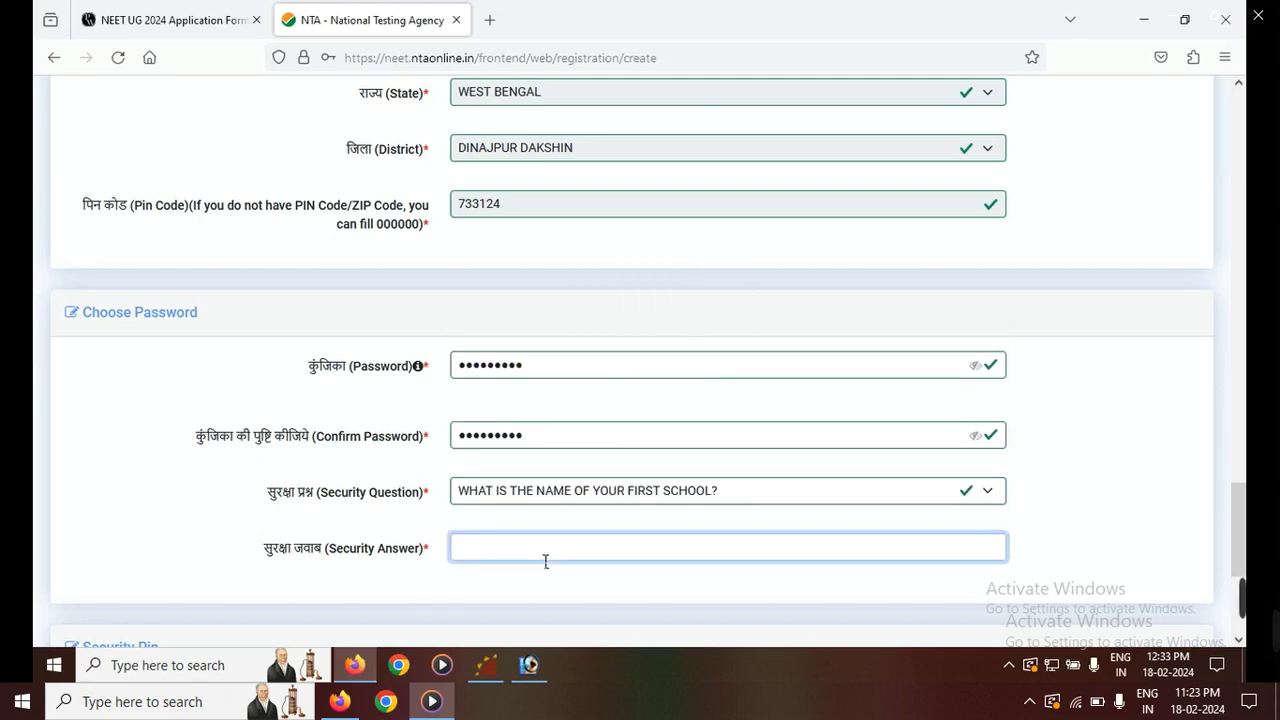
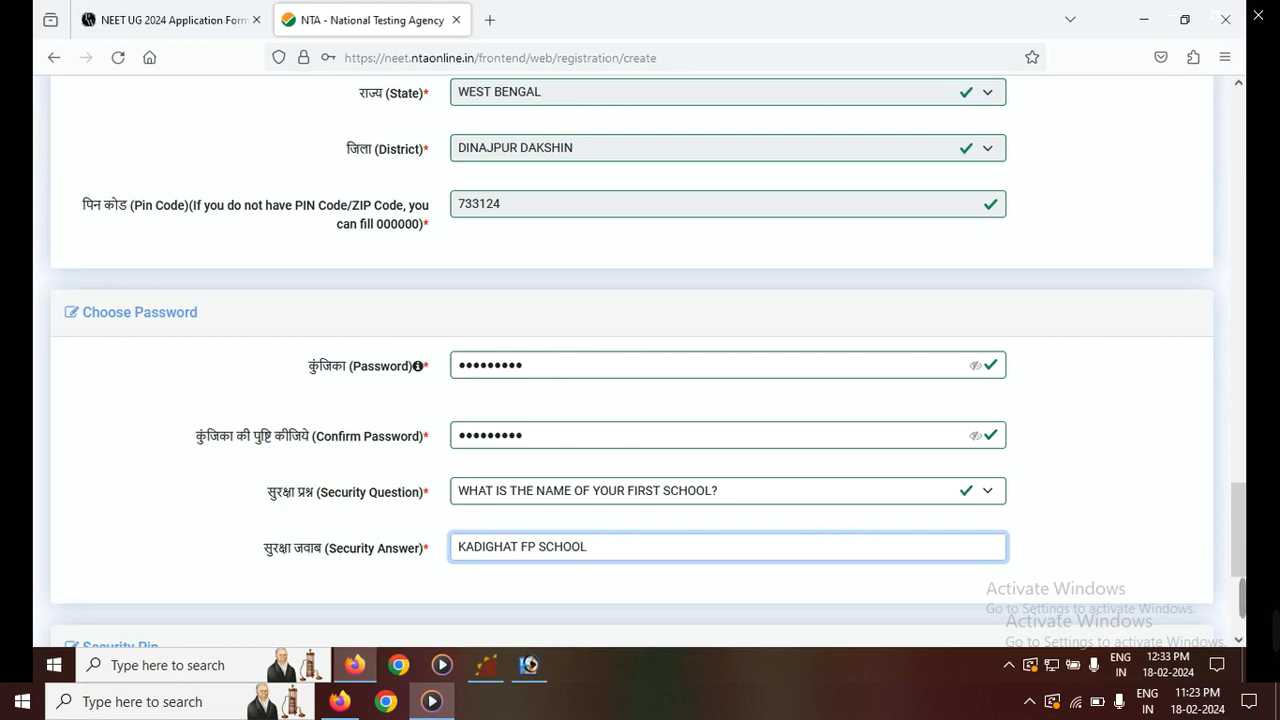
Enter the displayed security pin and submit the registration form
scroll(551, 557, down, 4)
click(678, 428)
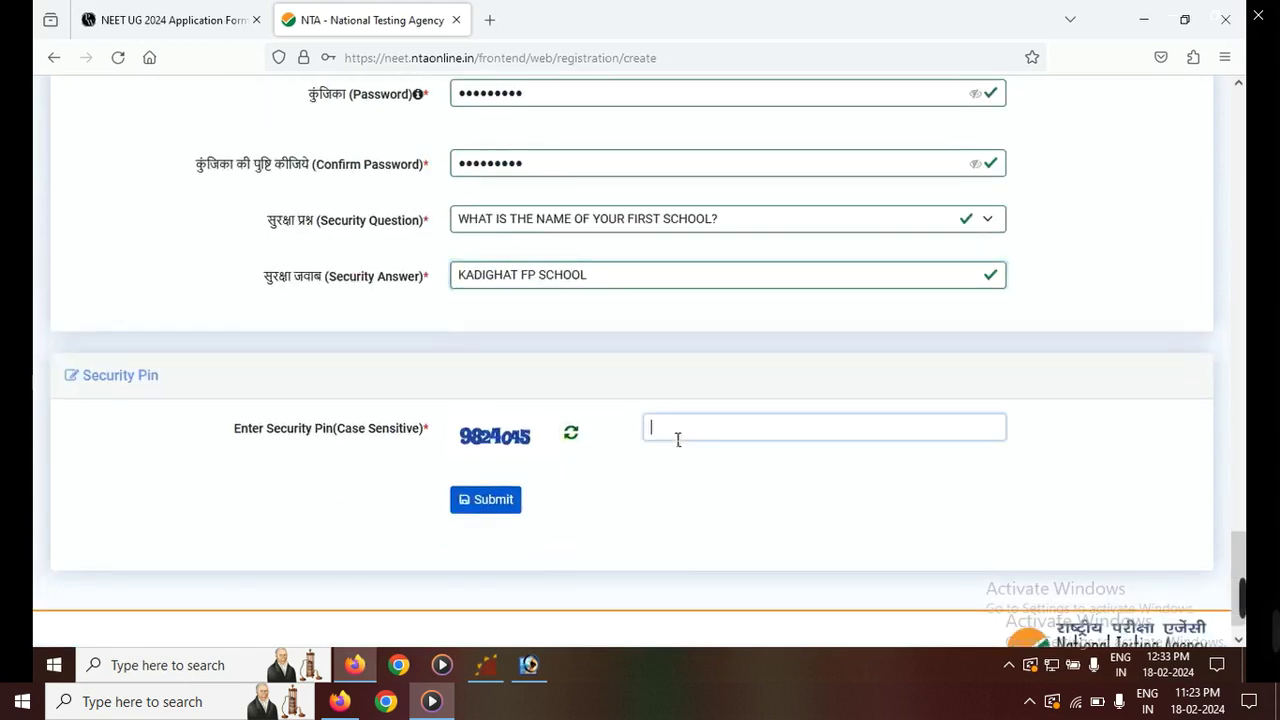
text(982)
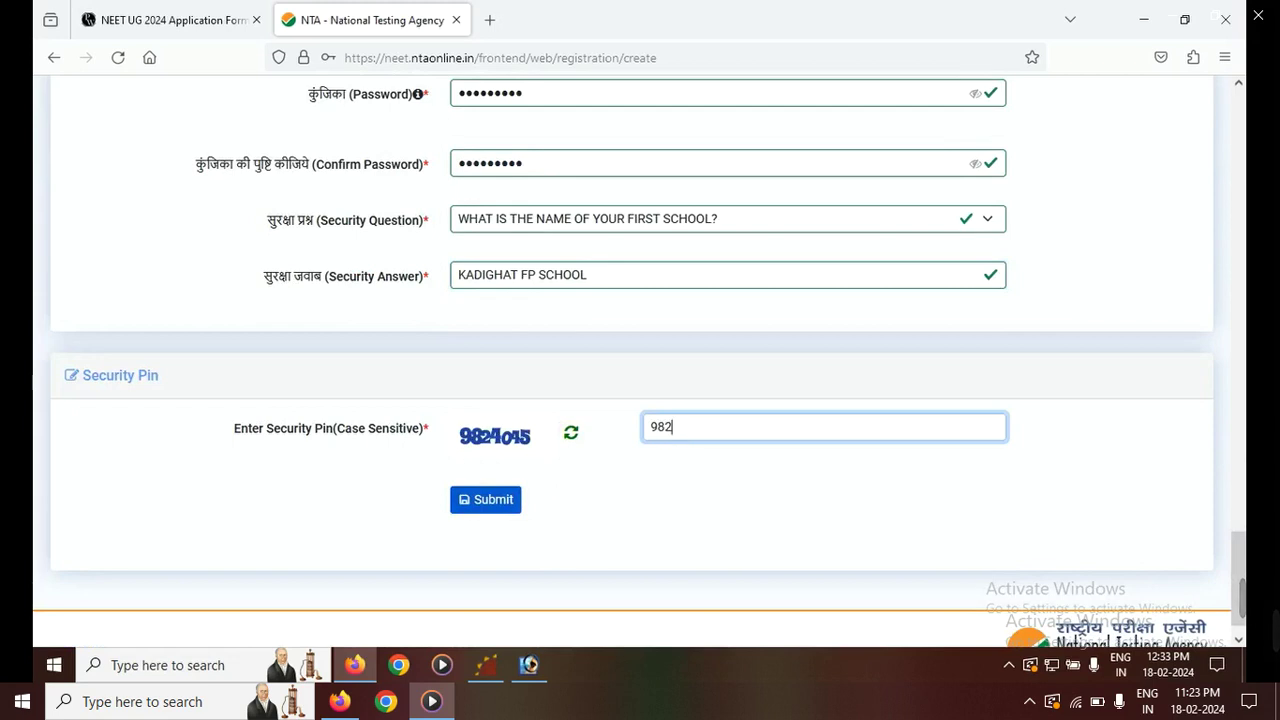
text(4045)
click(508, 500)
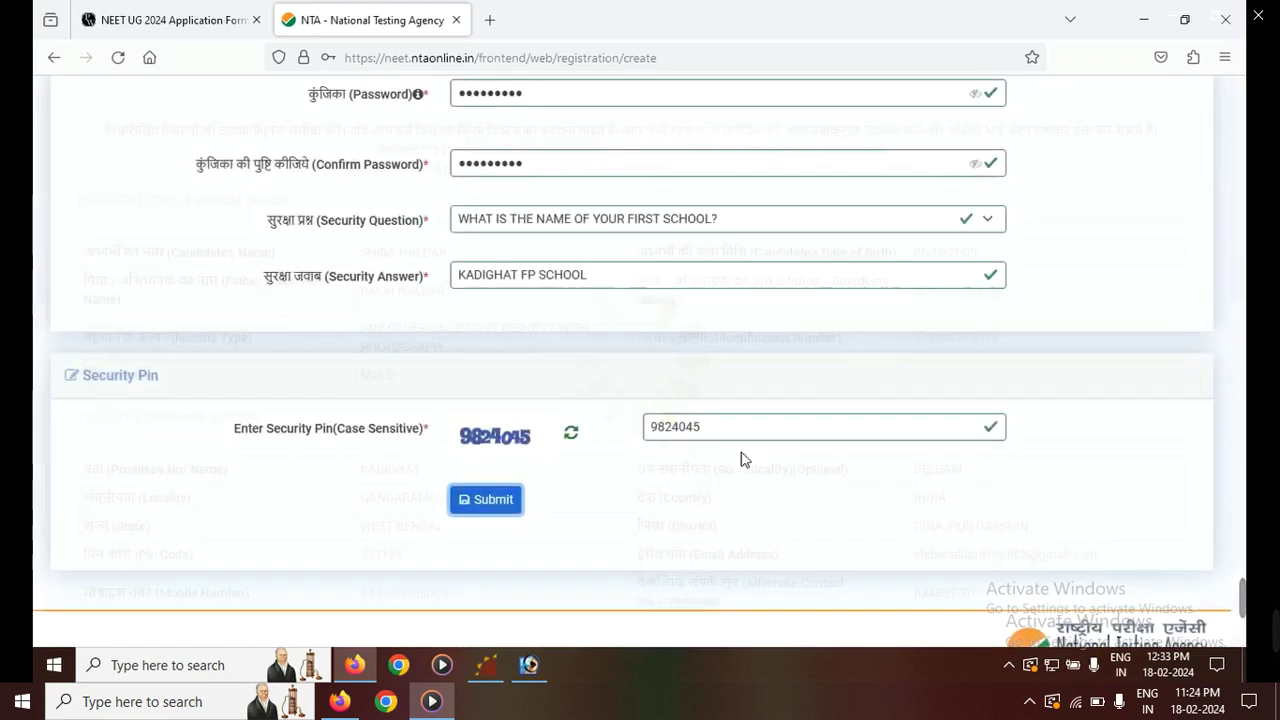
scroll(963, 429, down, 1)
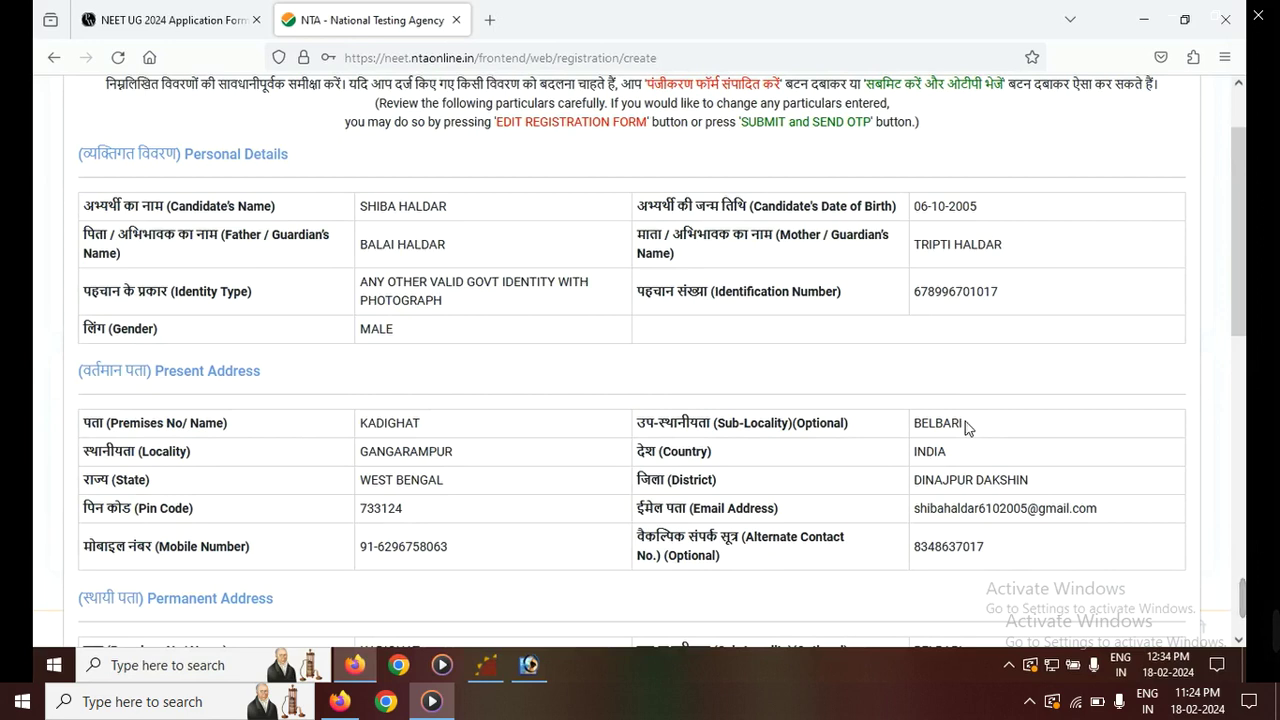
scroll(964, 428, down, 5)
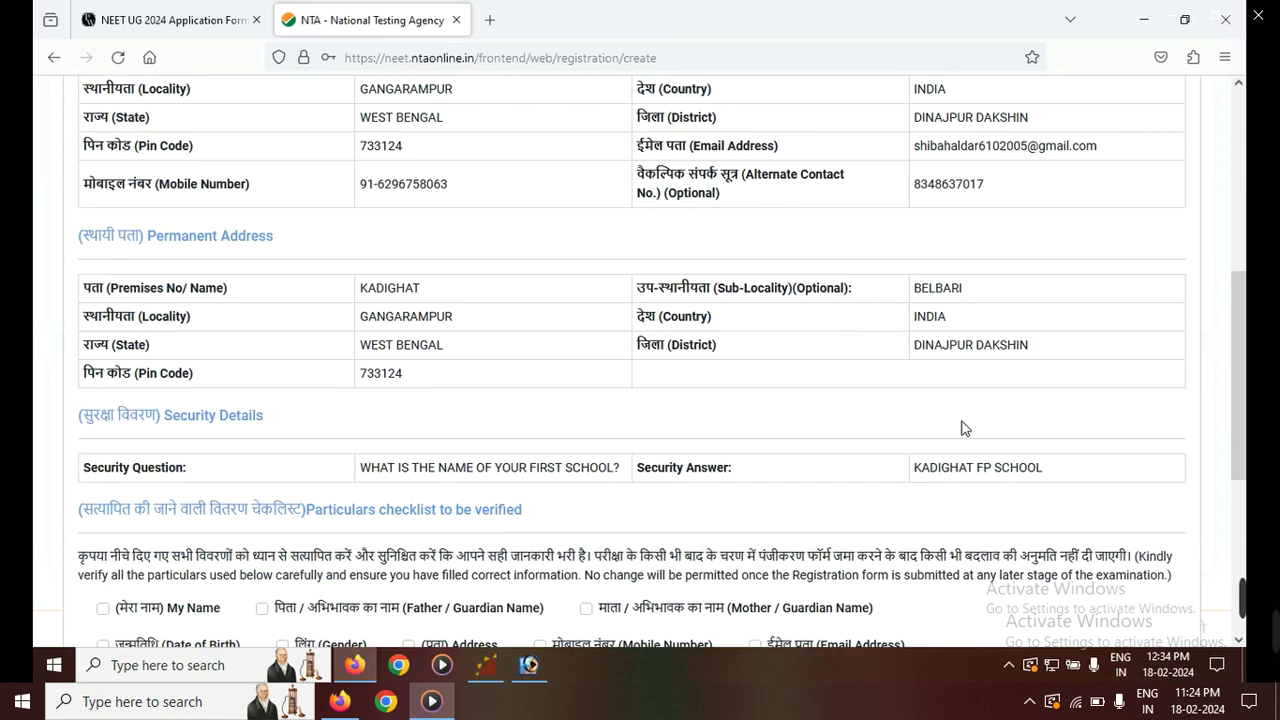
scroll(963, 430, down, 2)
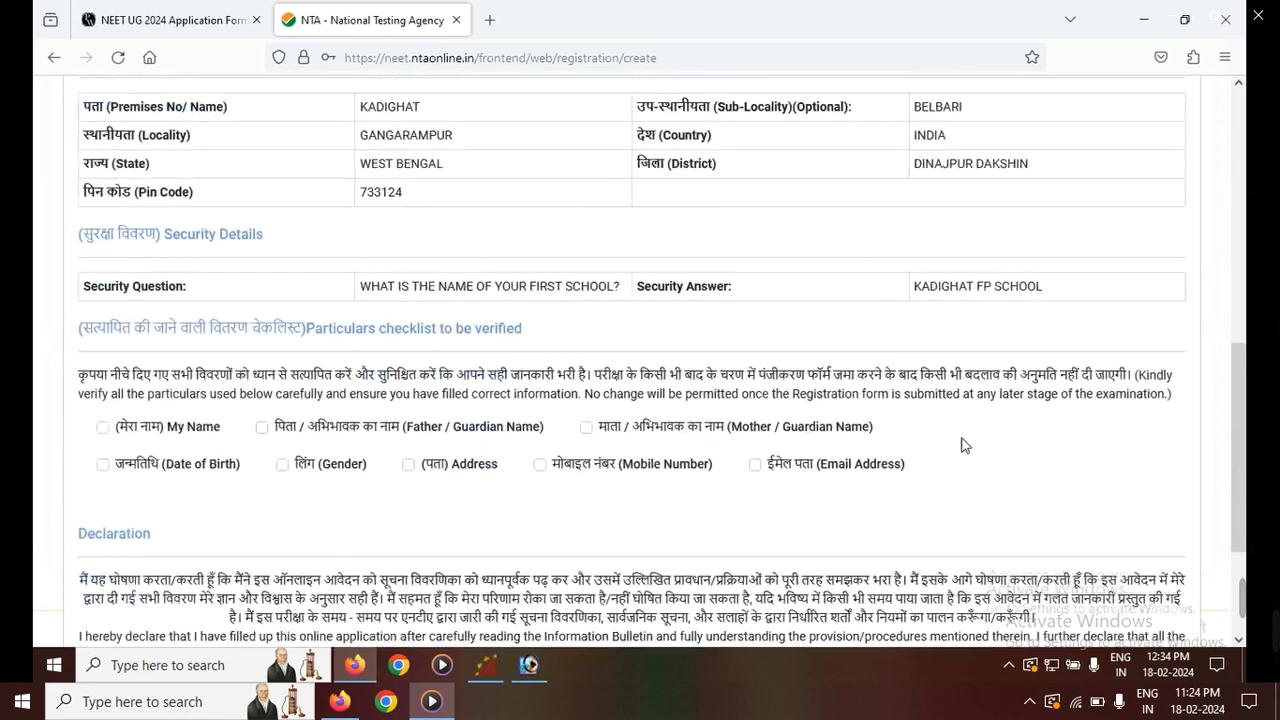
Confirm all eight particulars: name, parents' names, birth date, gender, address, mobile, e-mail
click(103, 427)
click(262, 427)
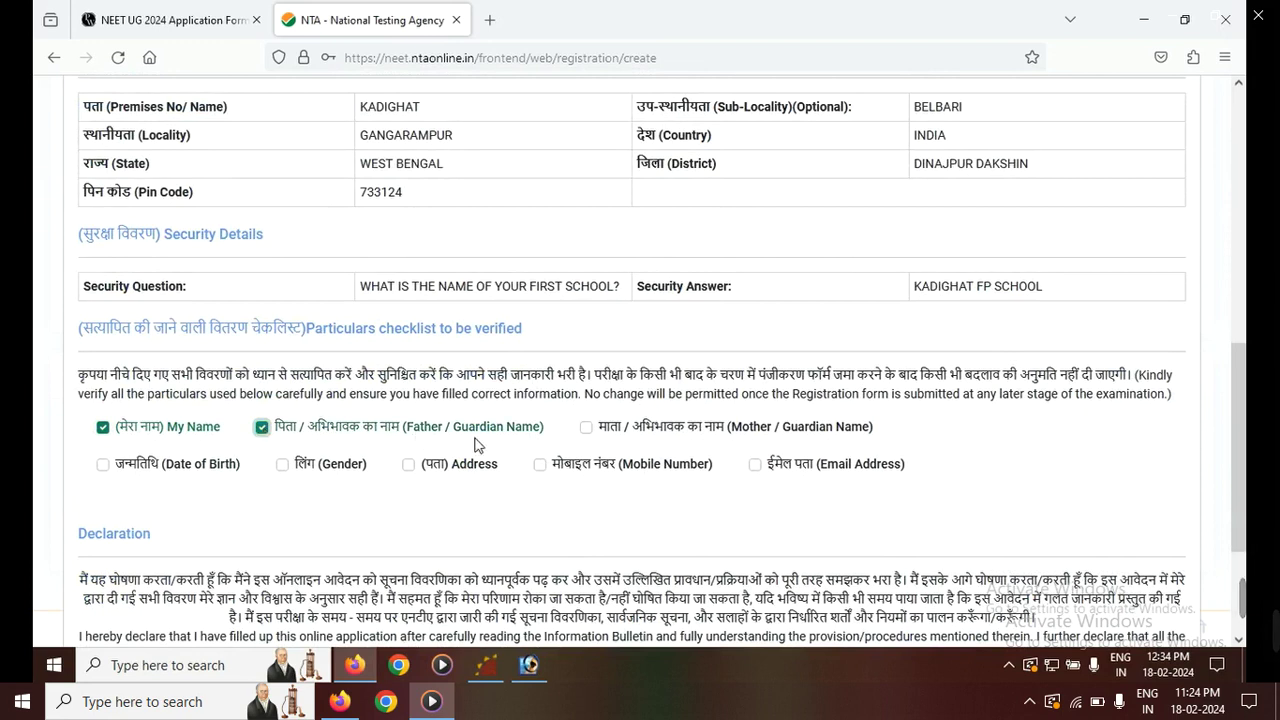
click(586, 427)
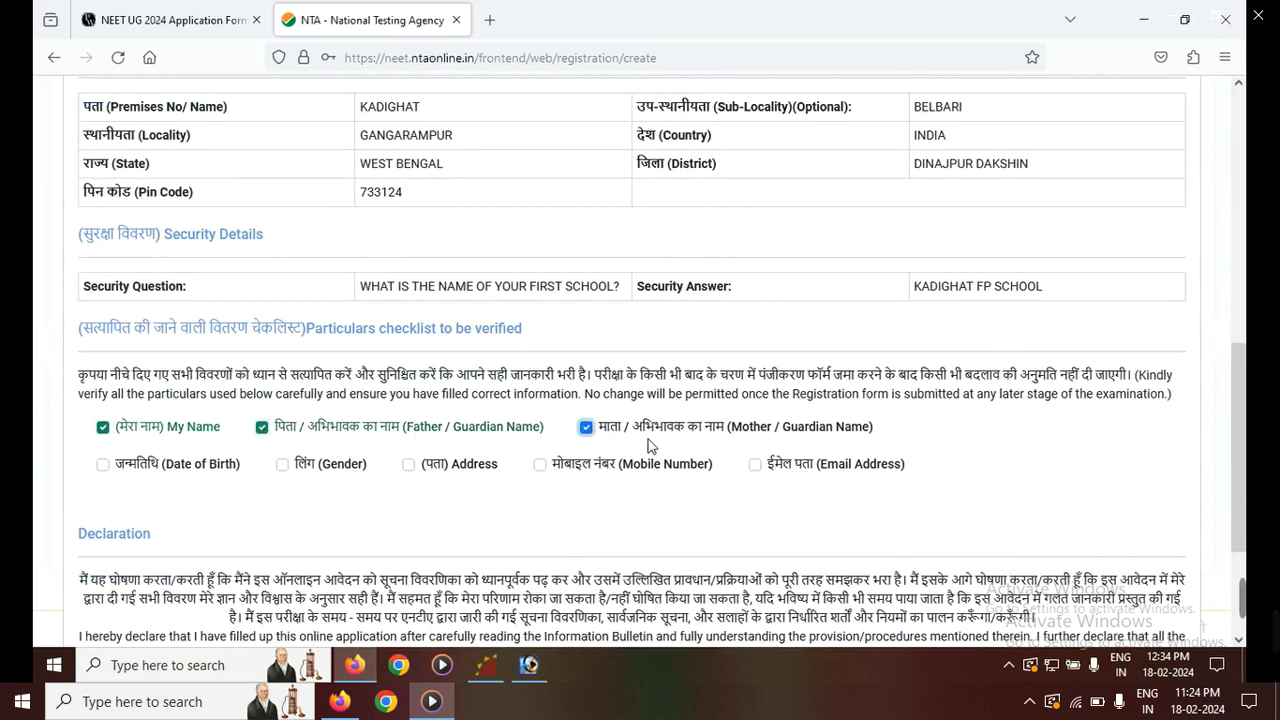
click(103, 465)
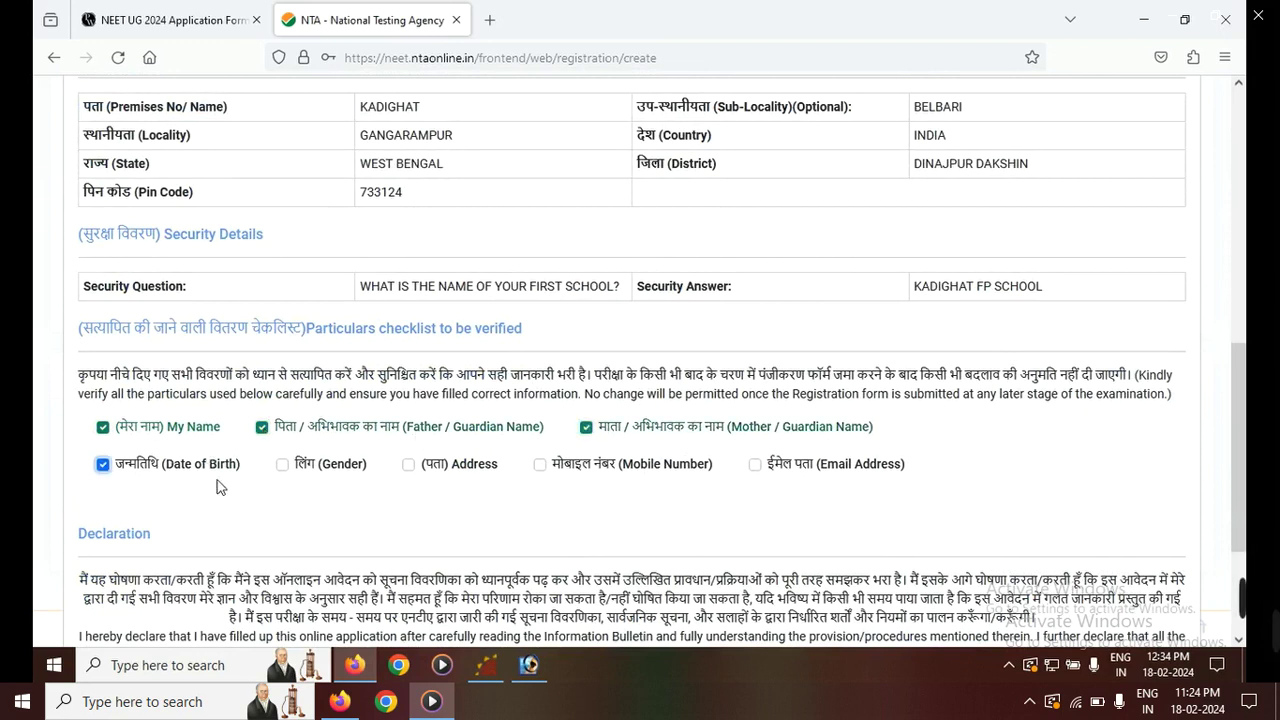
click(283, 465)
click(409, 465)
click(540, 465)
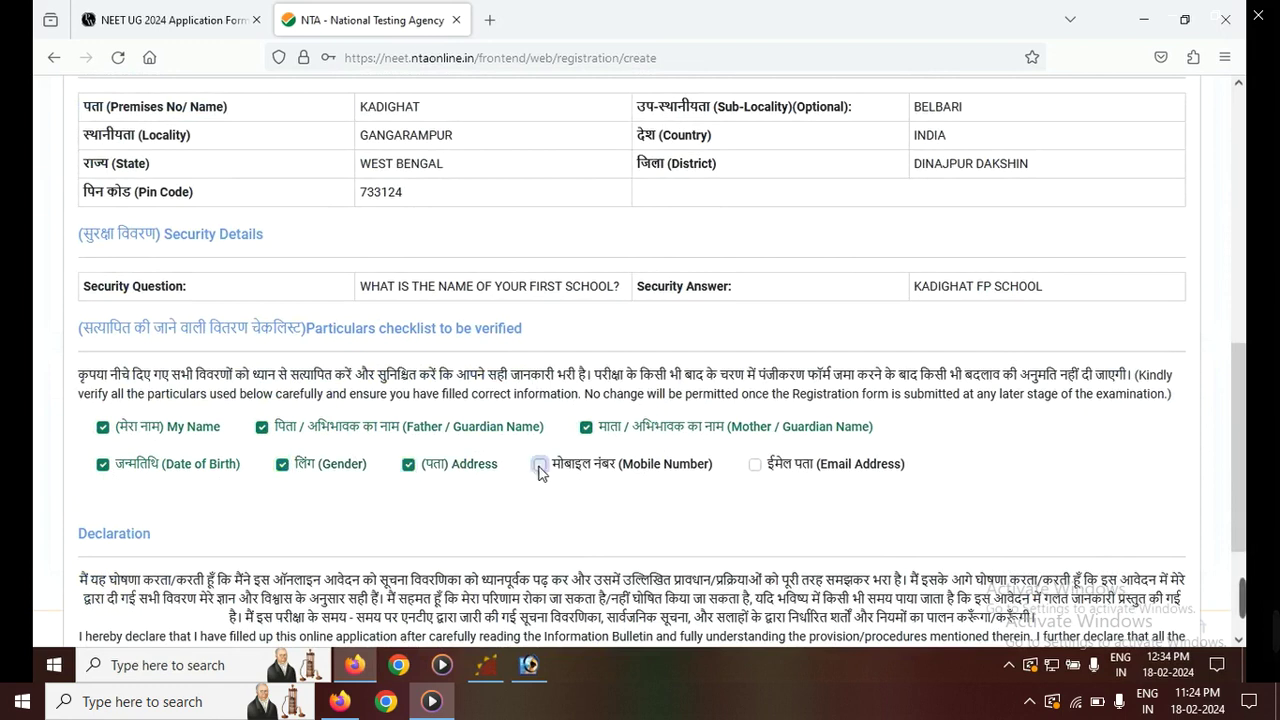
click(755, 465)
Accept the declaration, submit to request an OTP, and confirm with Yes
scroll(697, 500, down, 2)
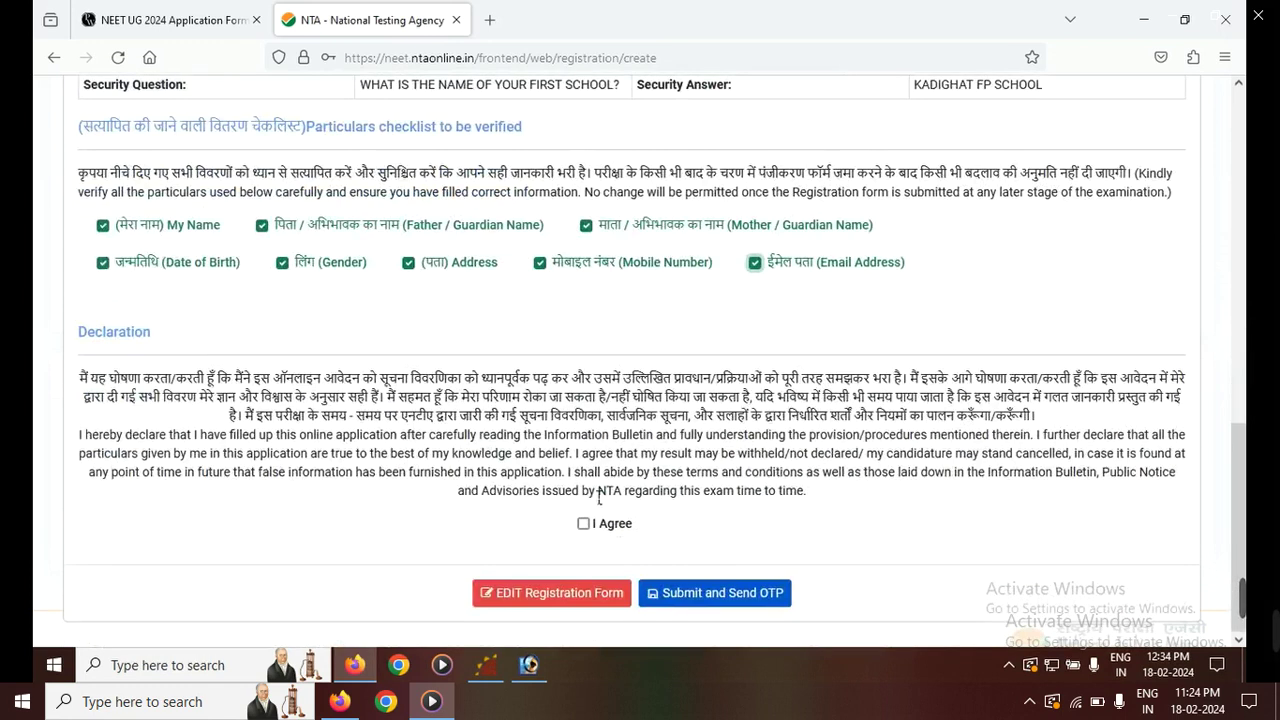
click(583, 523)
scroll(745, 492, up, 5)
scroll(740, 492, up, 5)
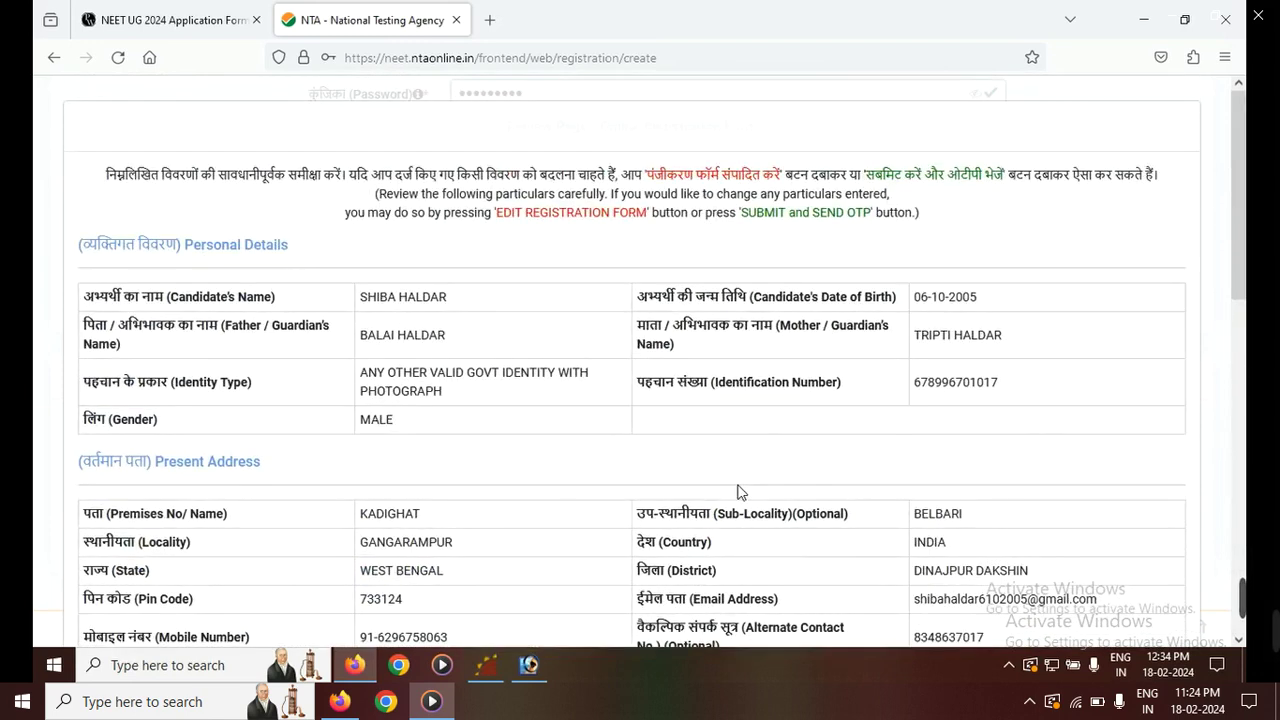
scroll(751, 454, down, 10)
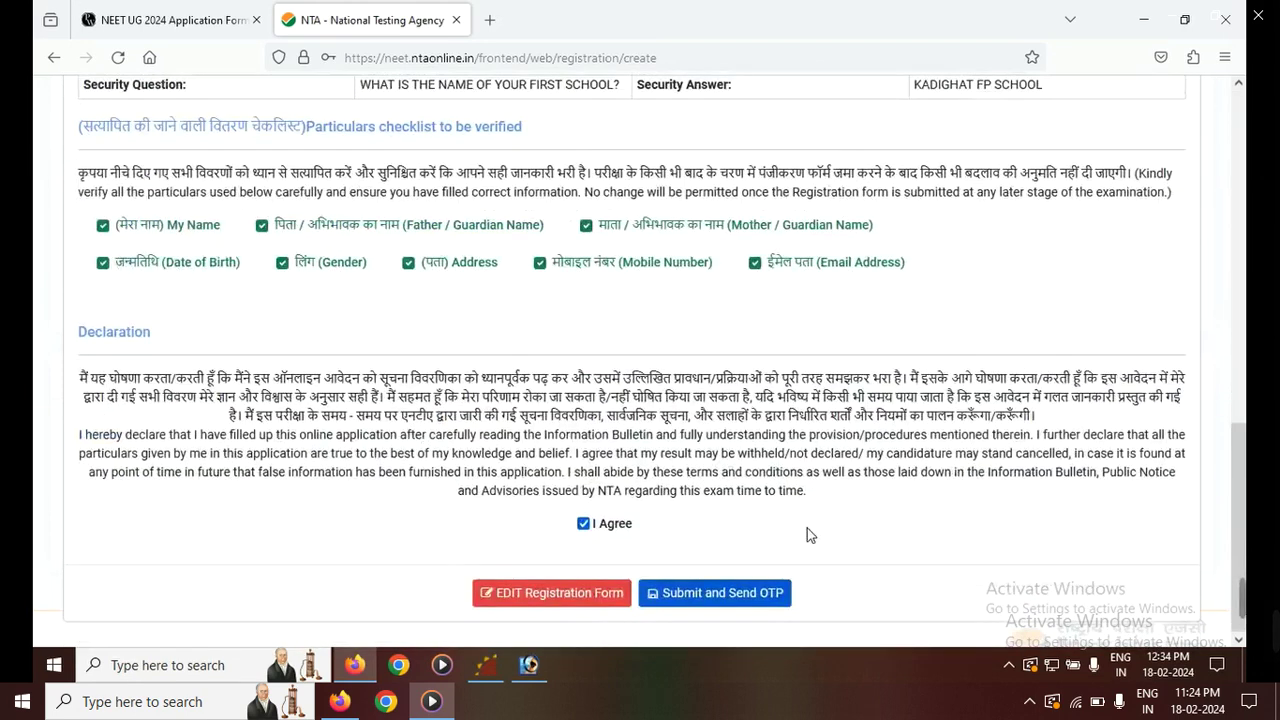
click(714, 595)
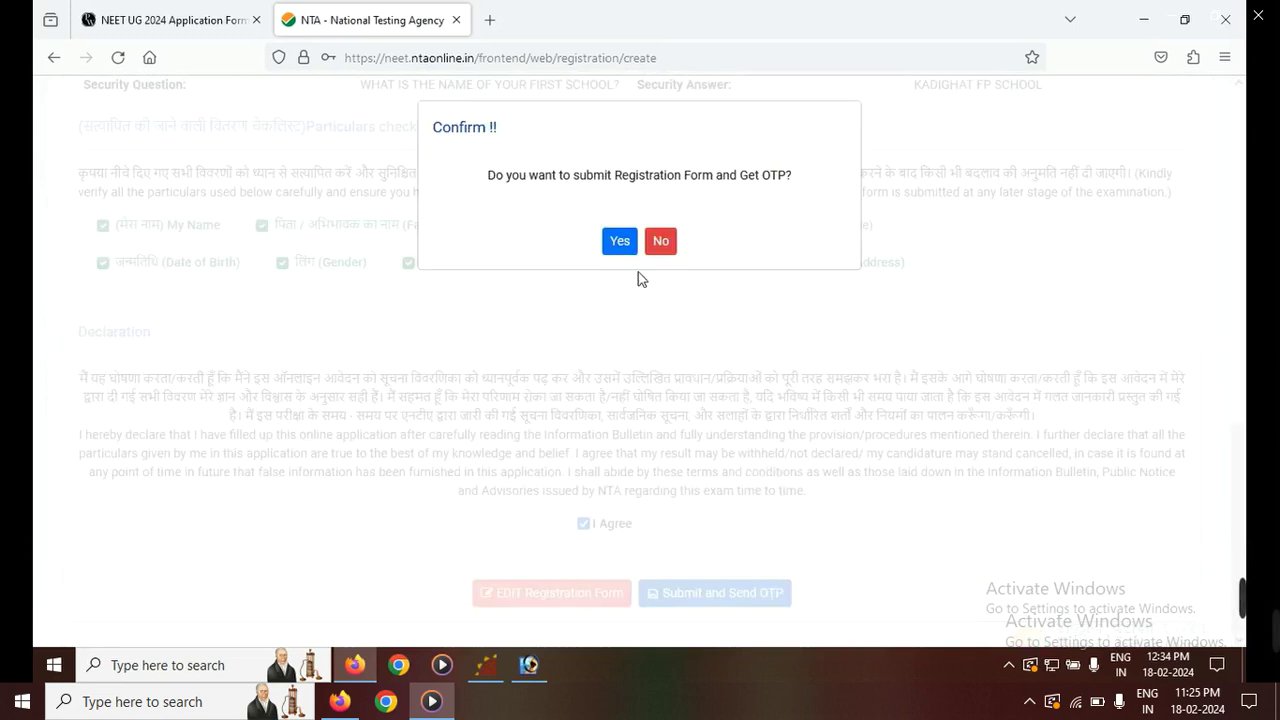
click(622, 243)
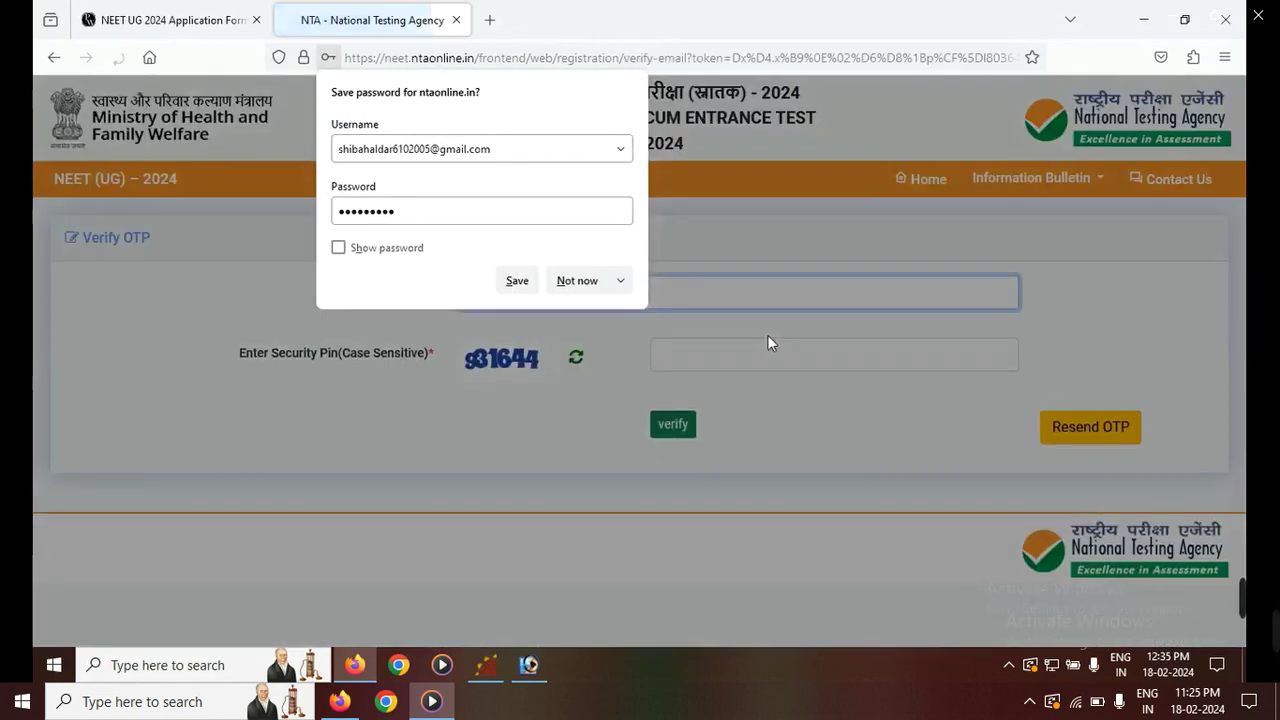
Dismiss the save-password prompt and thank-you message, then enter the security pin
click(576, 281)
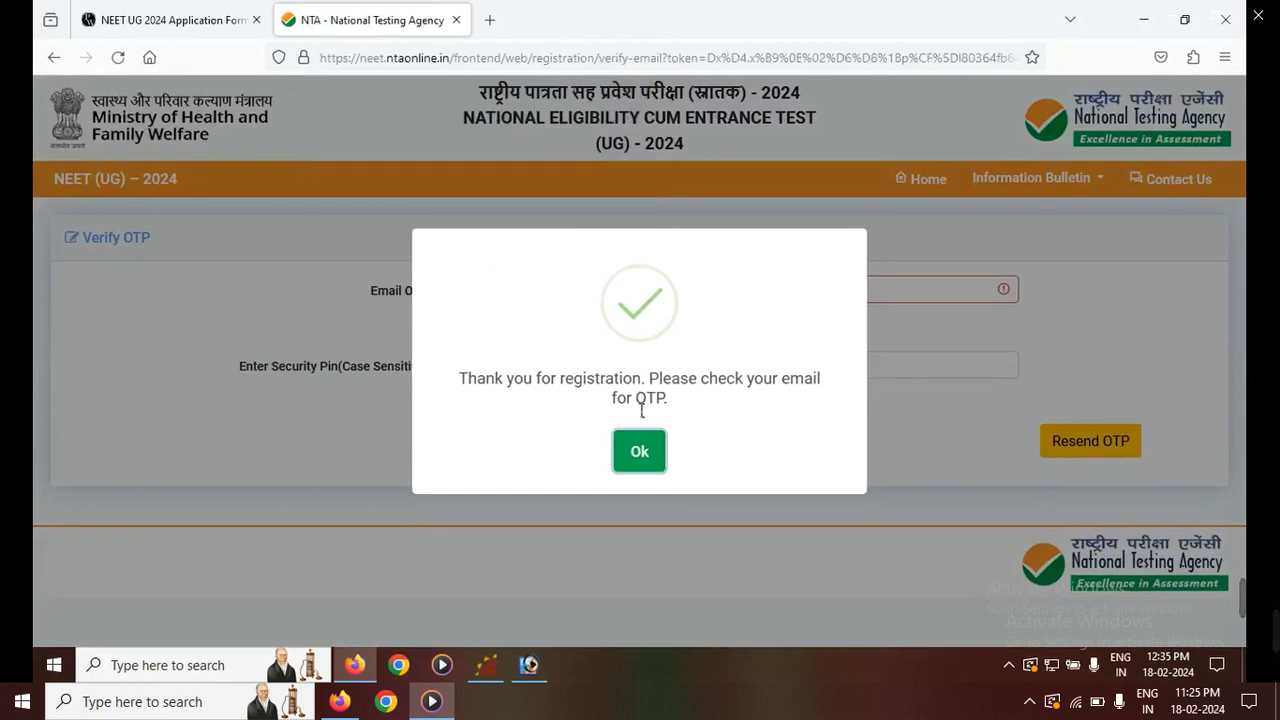
click(639, 452)
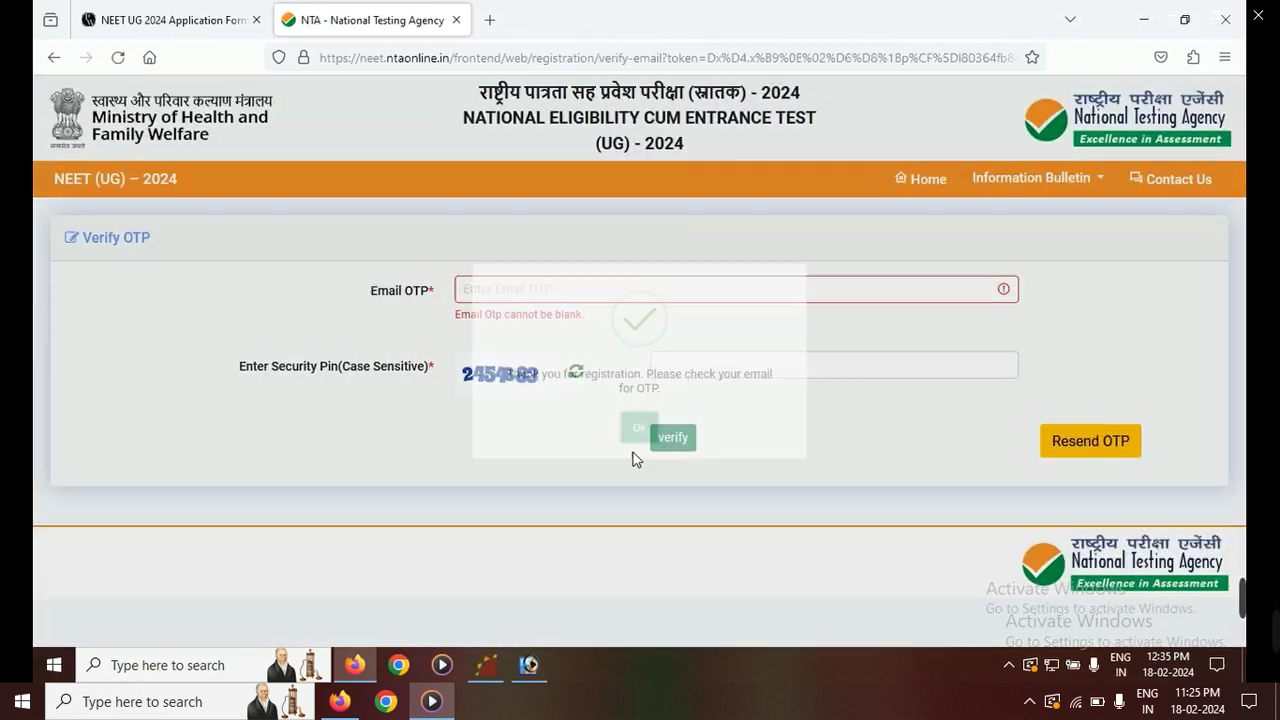
click(703, 372)
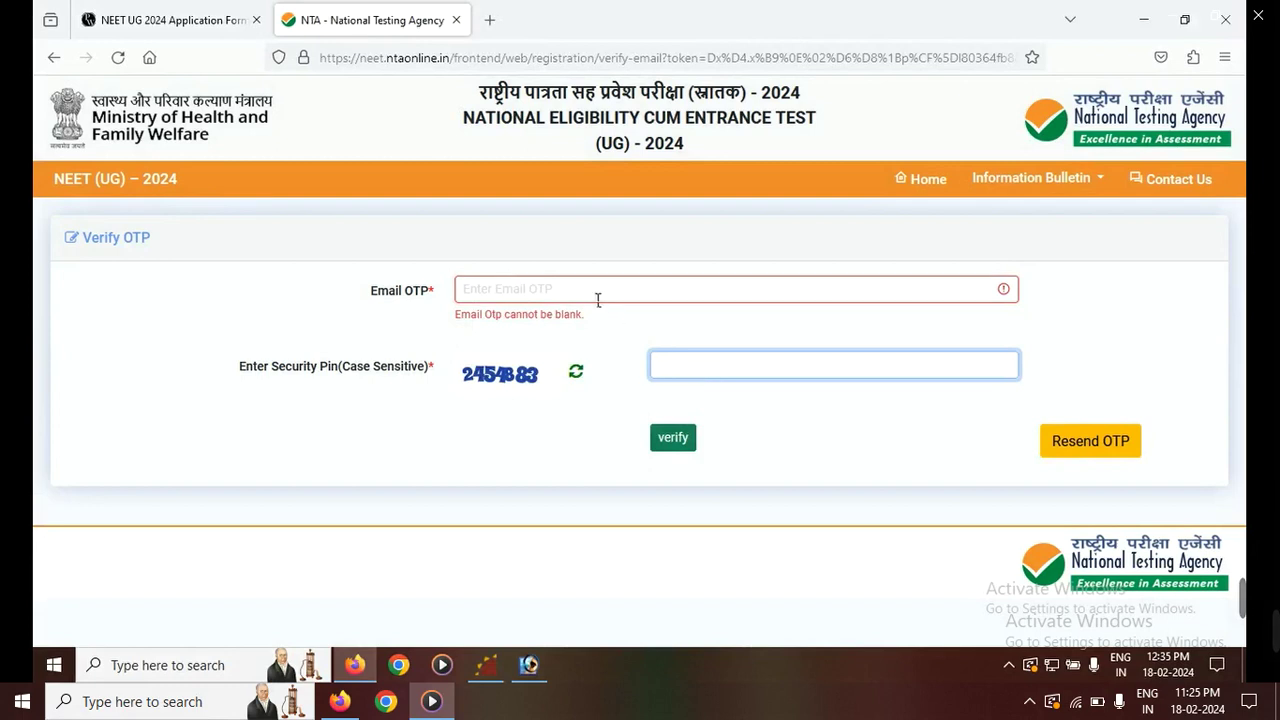
click(599, 299)
click(706, 368)
text(2)
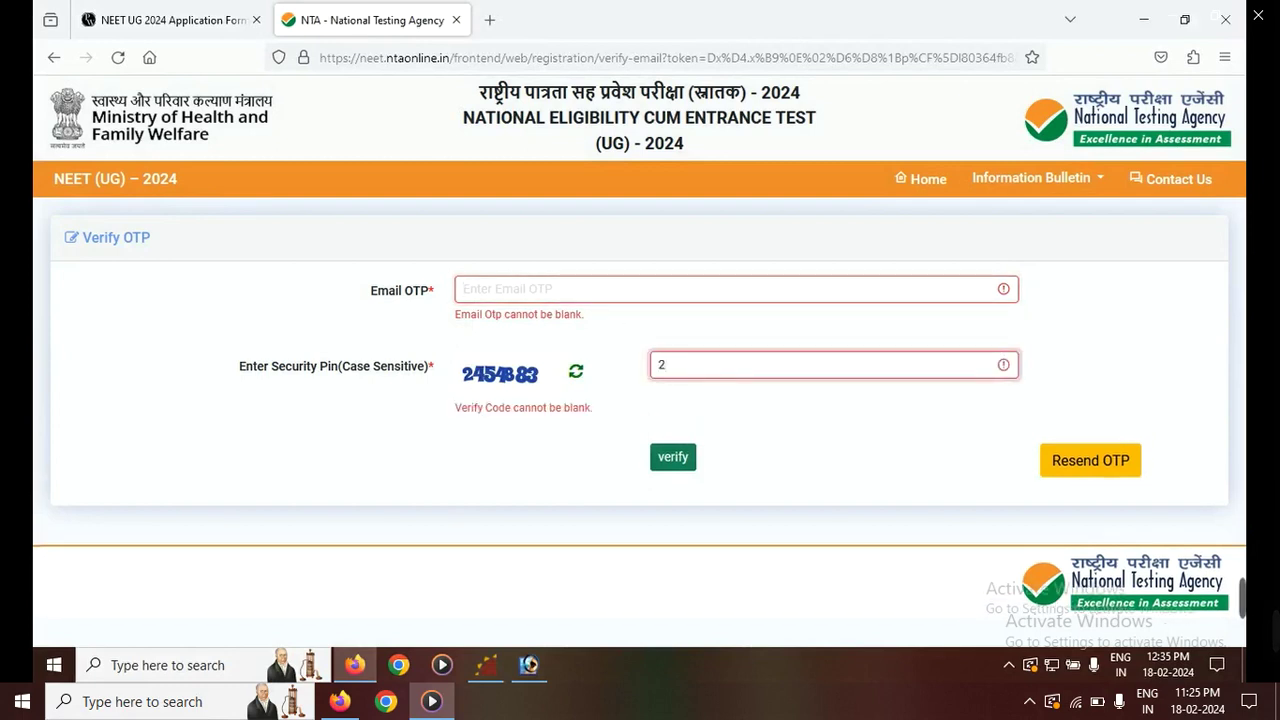
text(454)
key(BackSpace)
text(83)
Enter the emailed OTP and verify the account
click(666, 289)
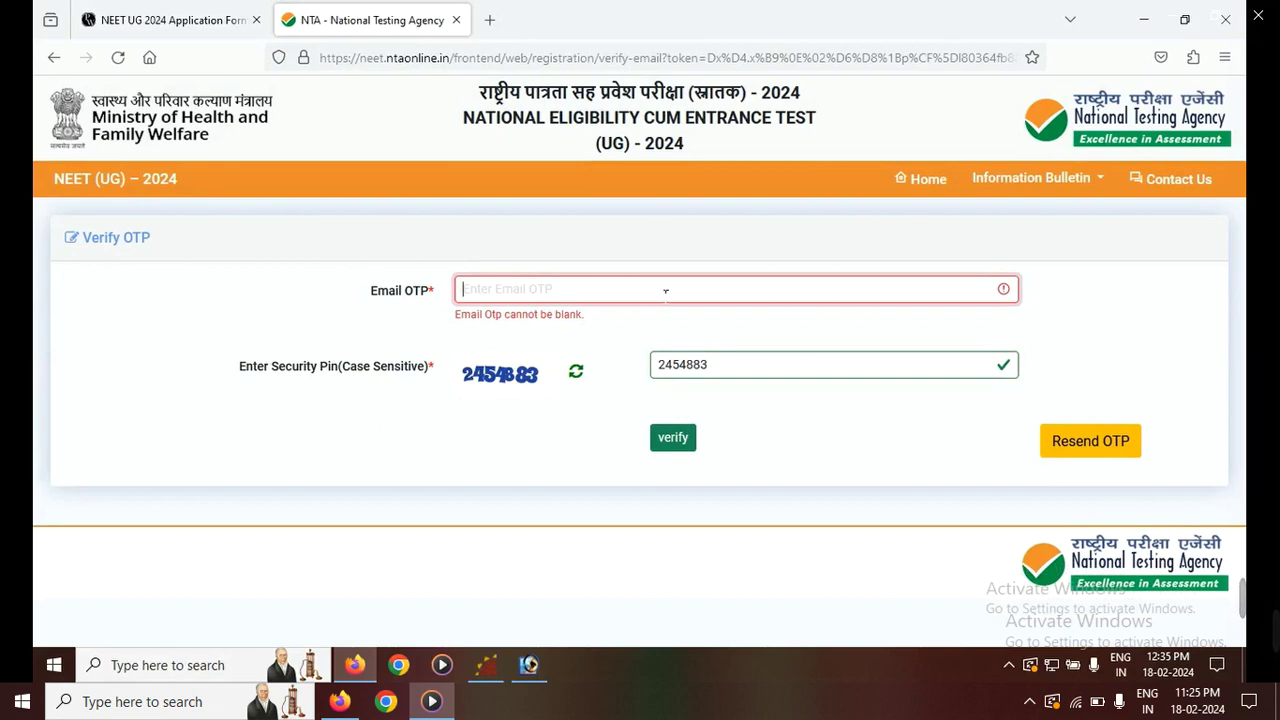
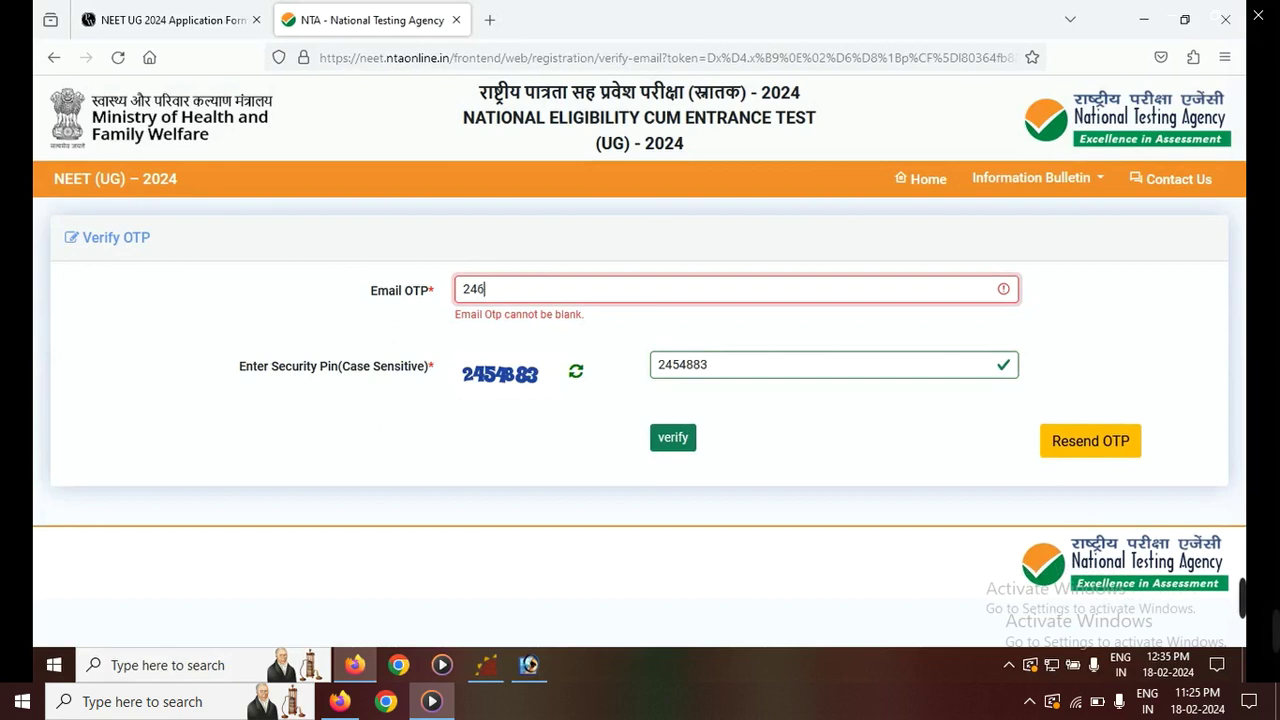
click(680, 443)
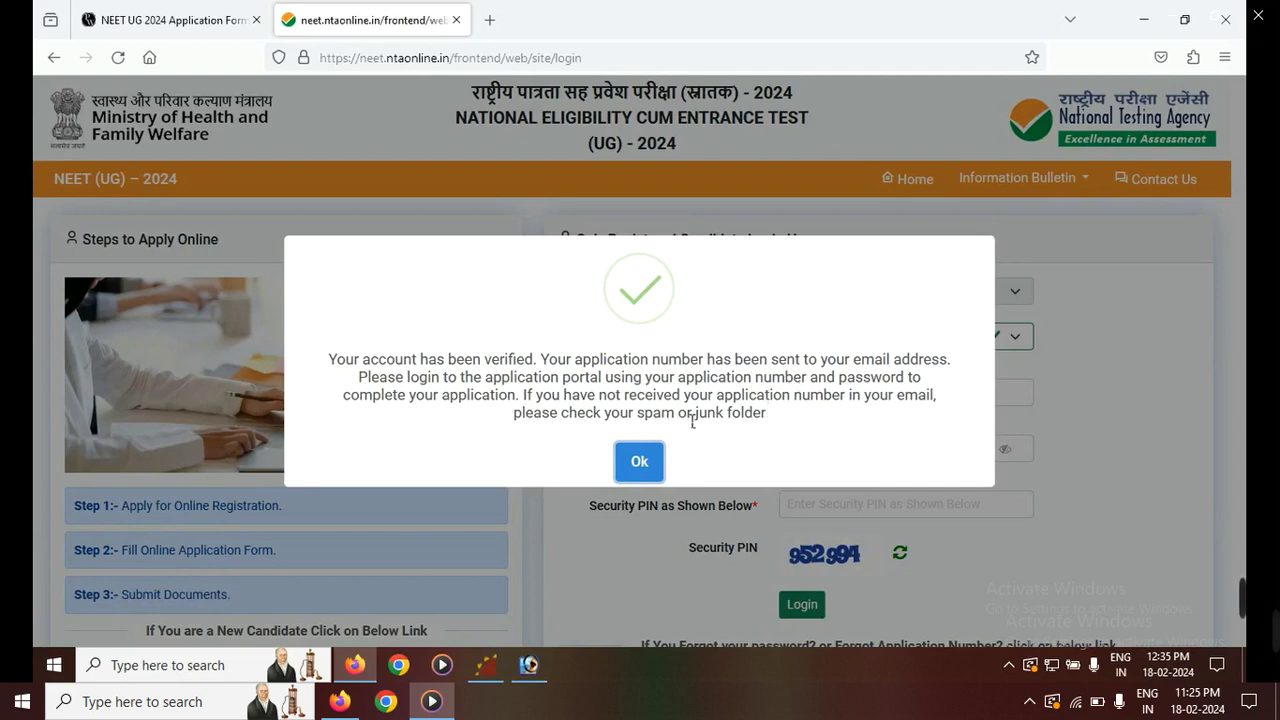
Dismiss the verified message and enter the application number, replacing a wrong entry
click(640, 461)
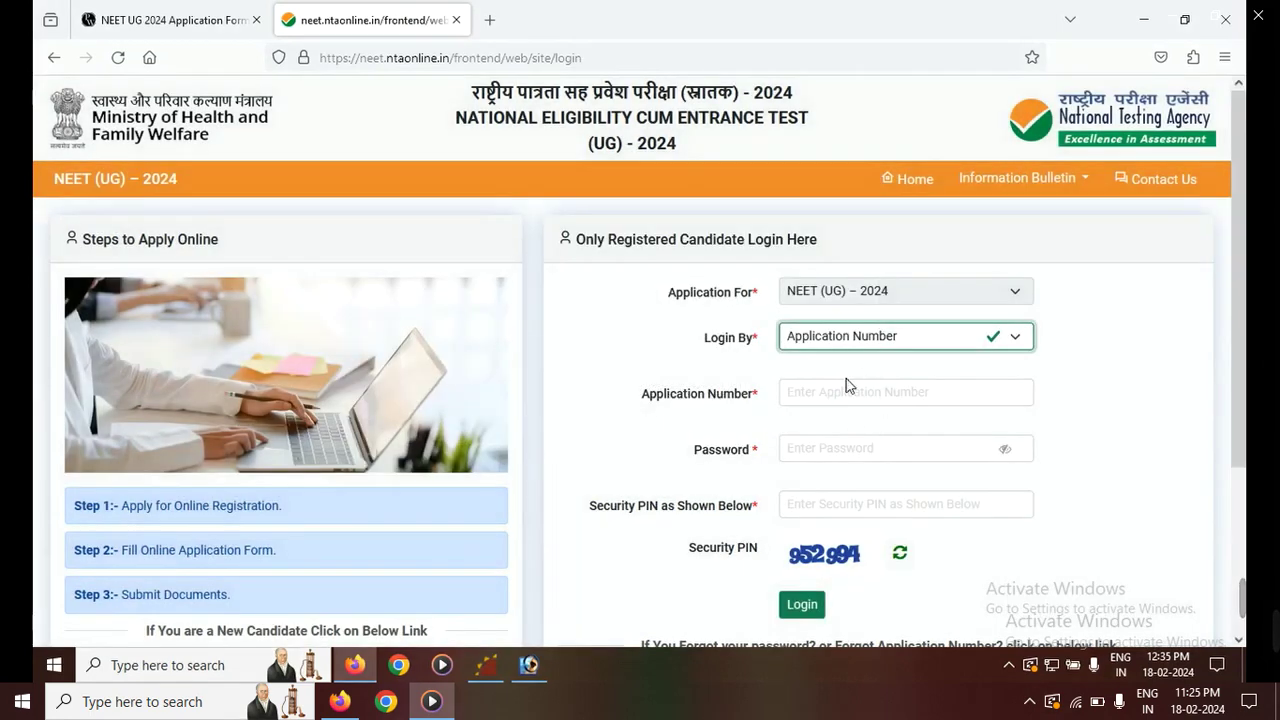
click(853, 396)
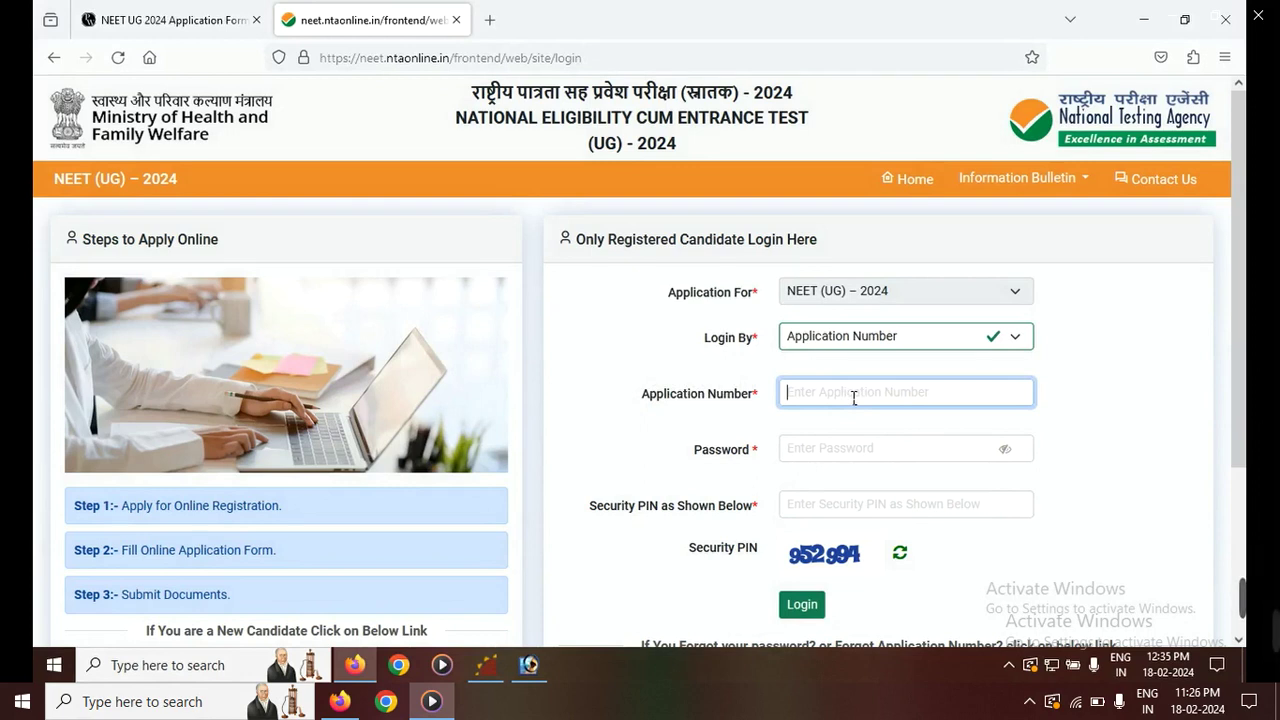
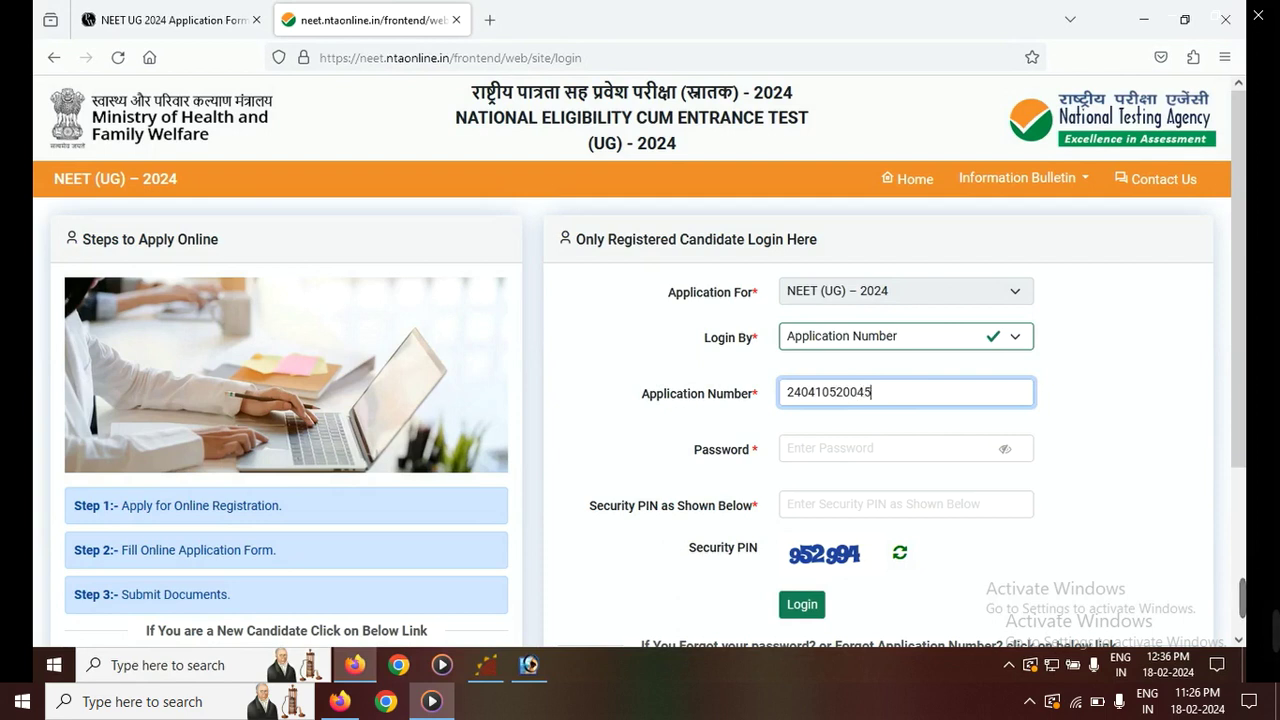
Enter the password and security pin, log in, and decline saving the password
click(868, 457)
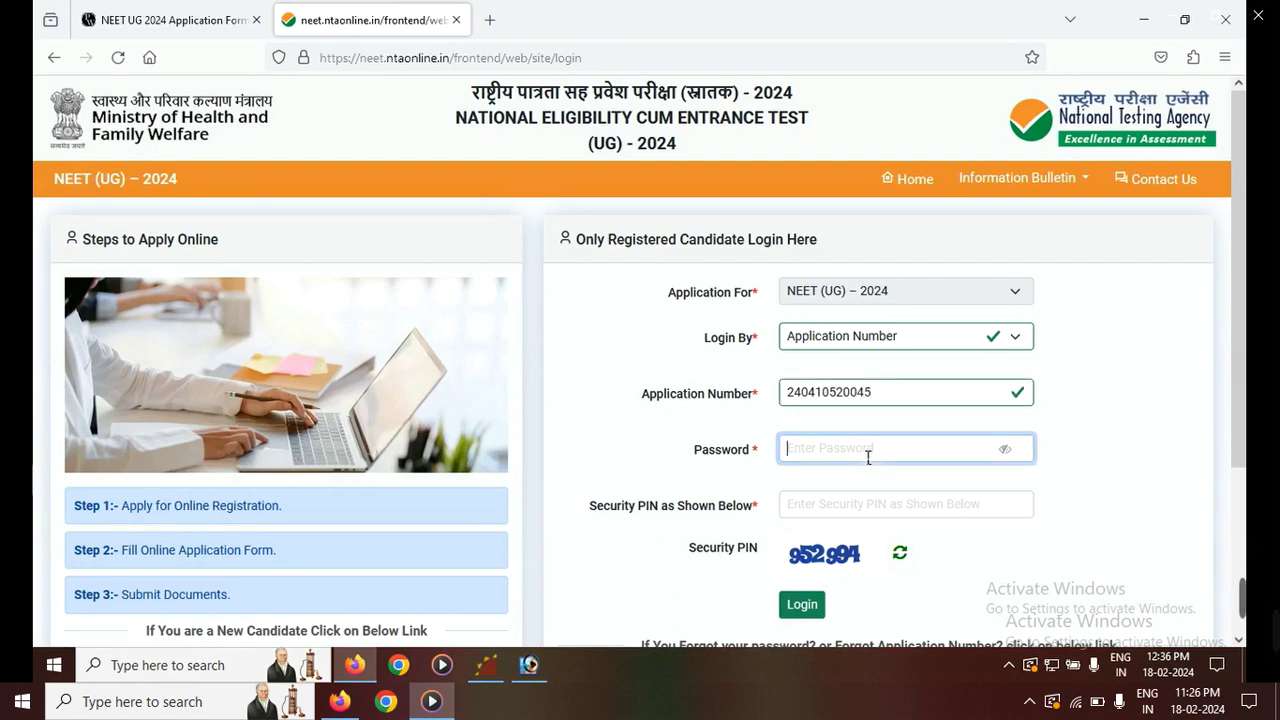
text(***)
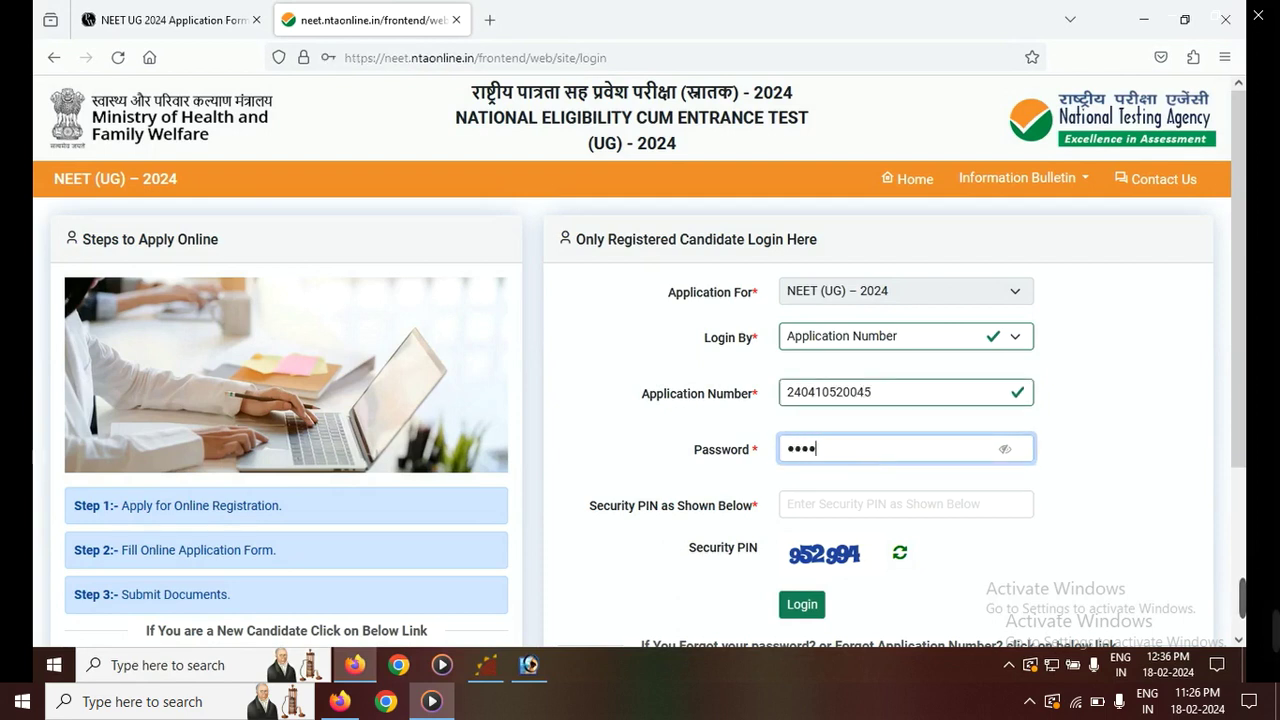
text(******)
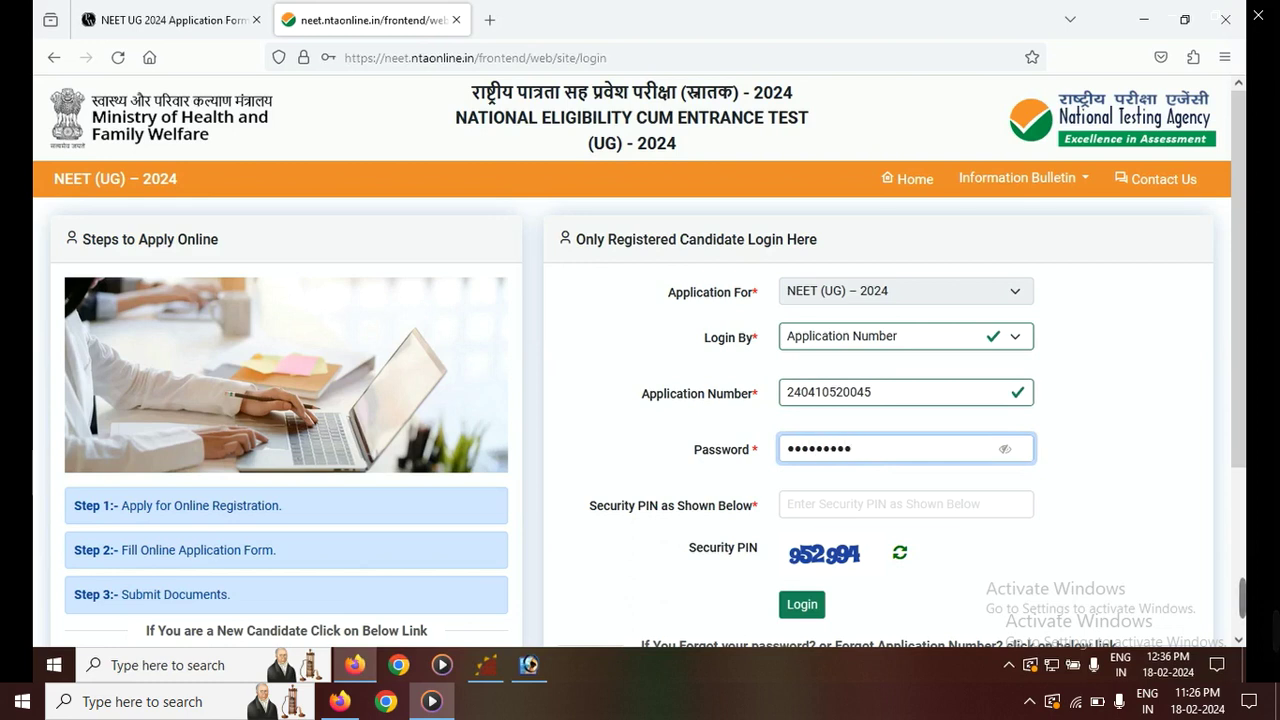
click(869, 510)
text(952)
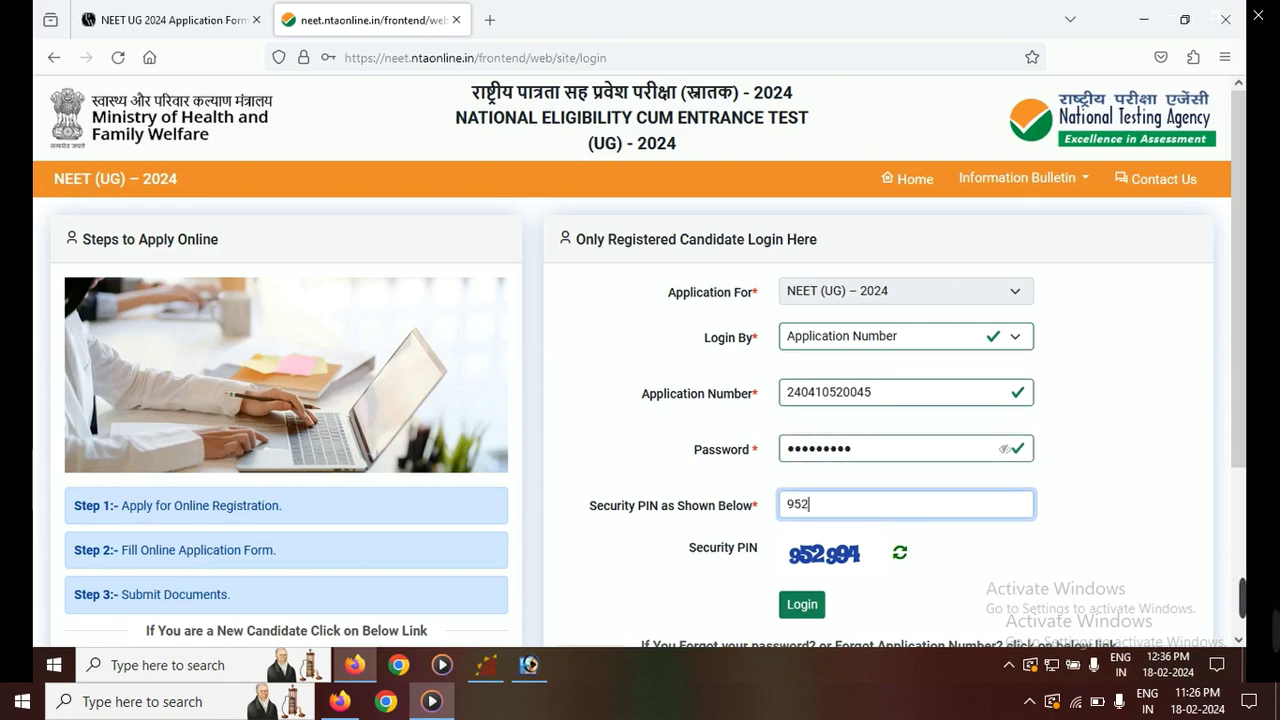
text(994)
click(805, 604)
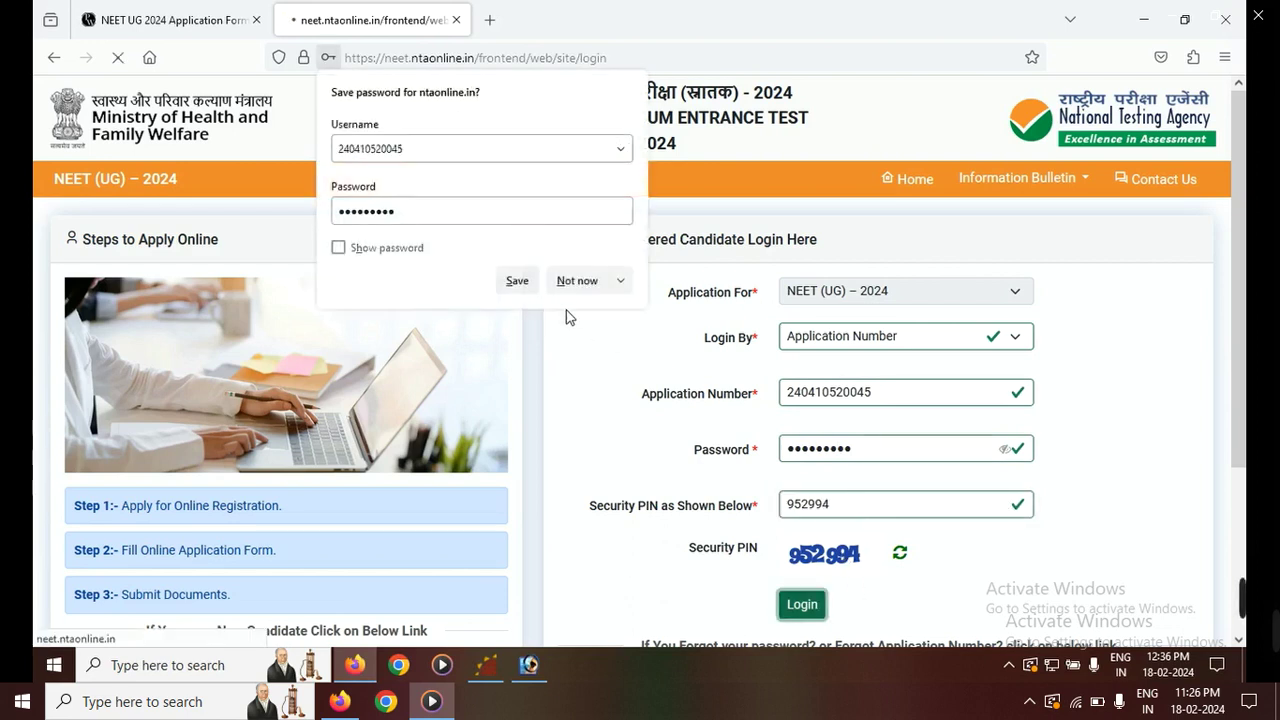
click(580, 282)
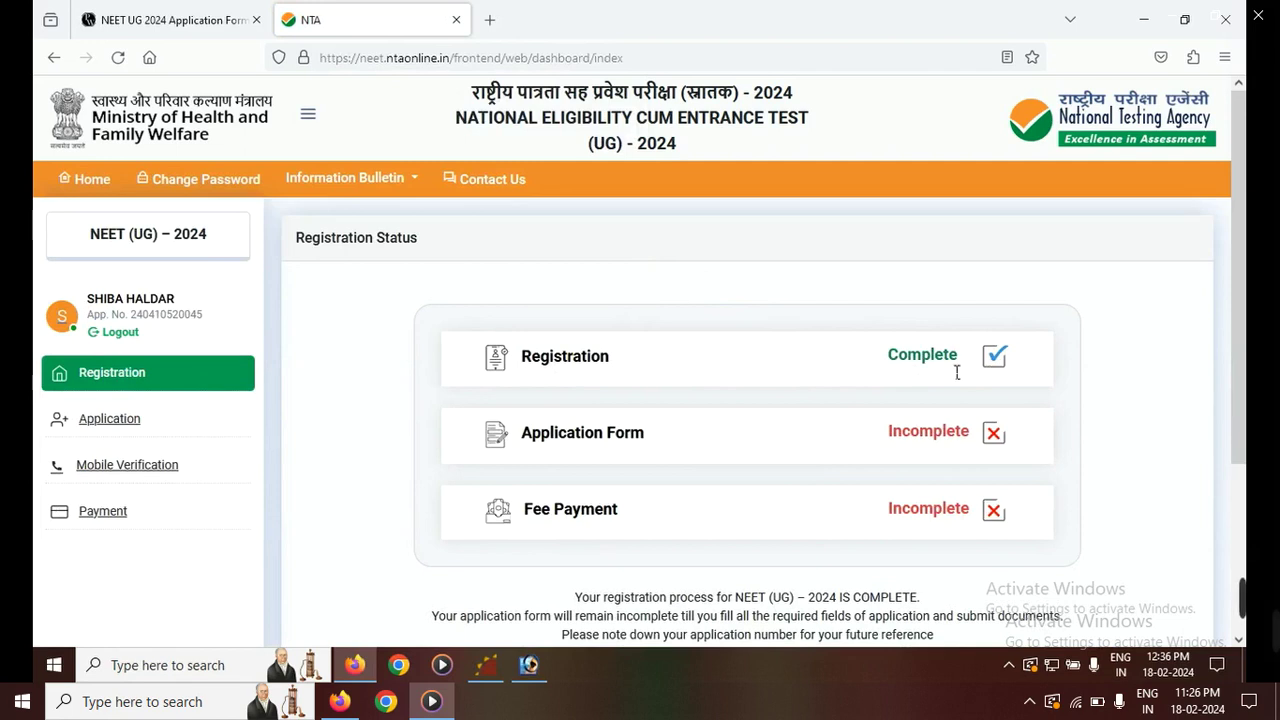
Go to Application in the sidebar and bring up its Contact Details form with the pre-filled present address
click(118, 424)
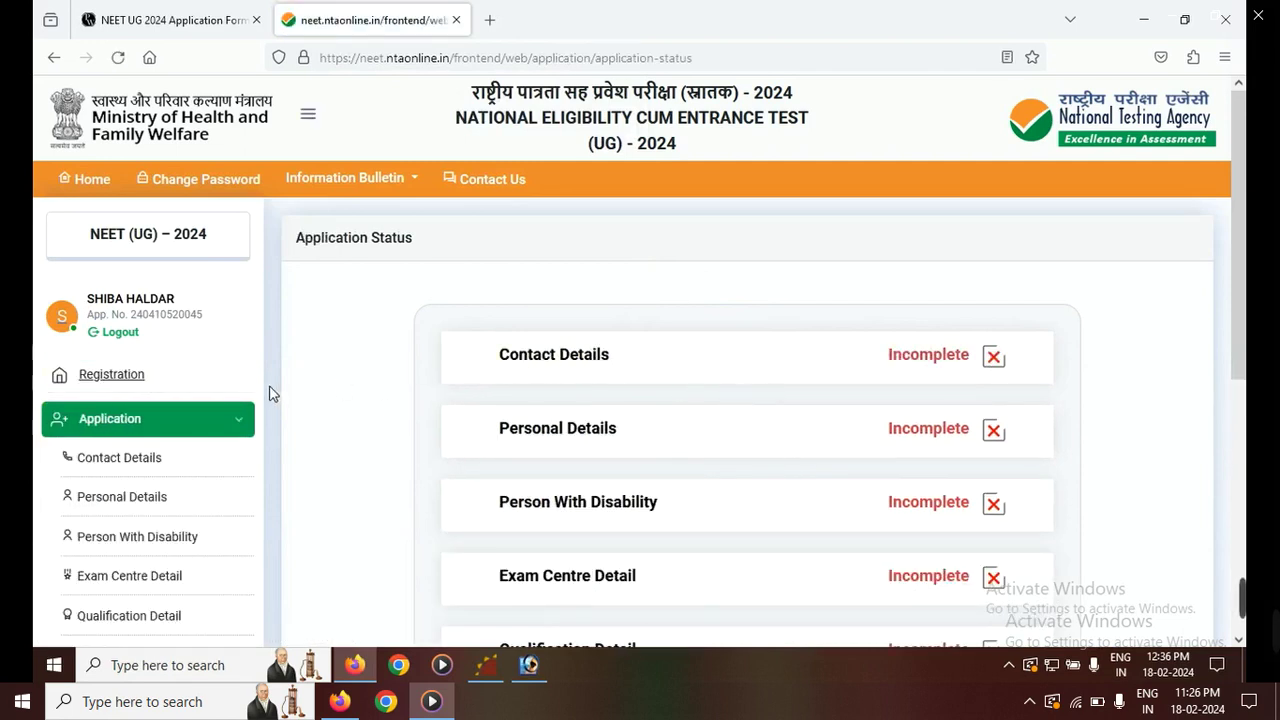
scroll(151, 443, down, 3)
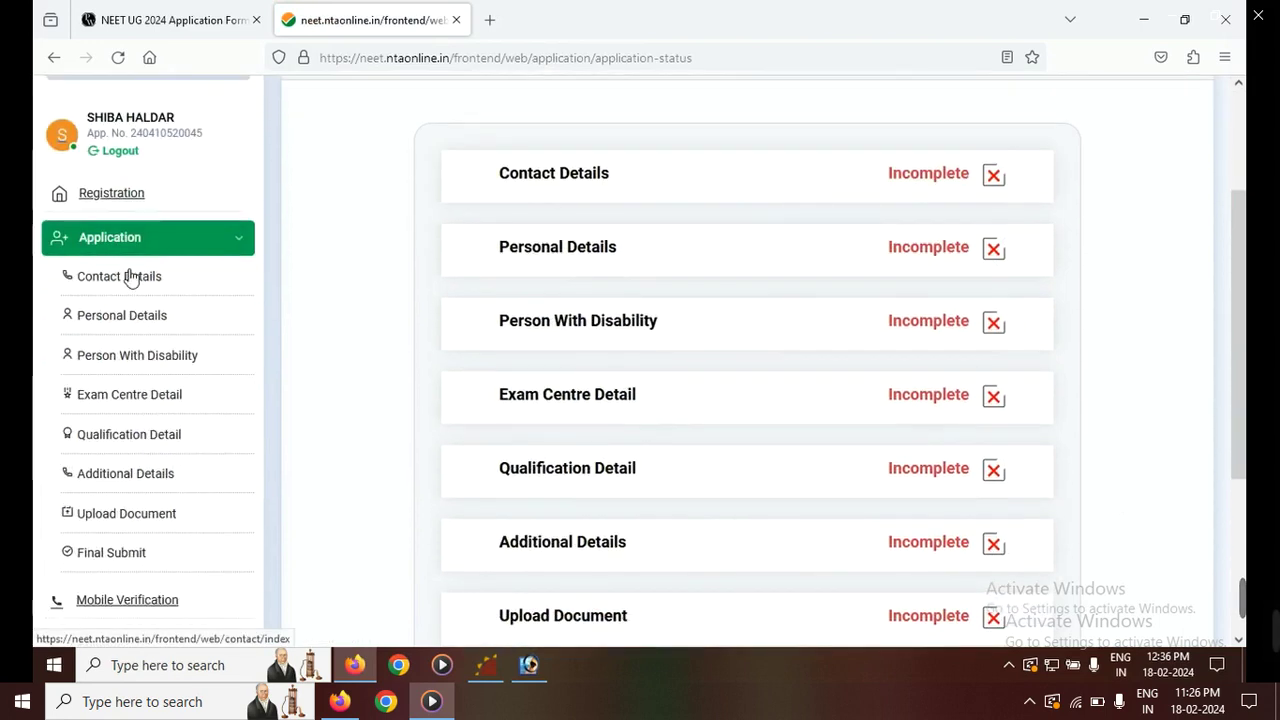
click(120, 277)
scroll(650, 360, down, 1)
scroll(678, 390, down, 1)
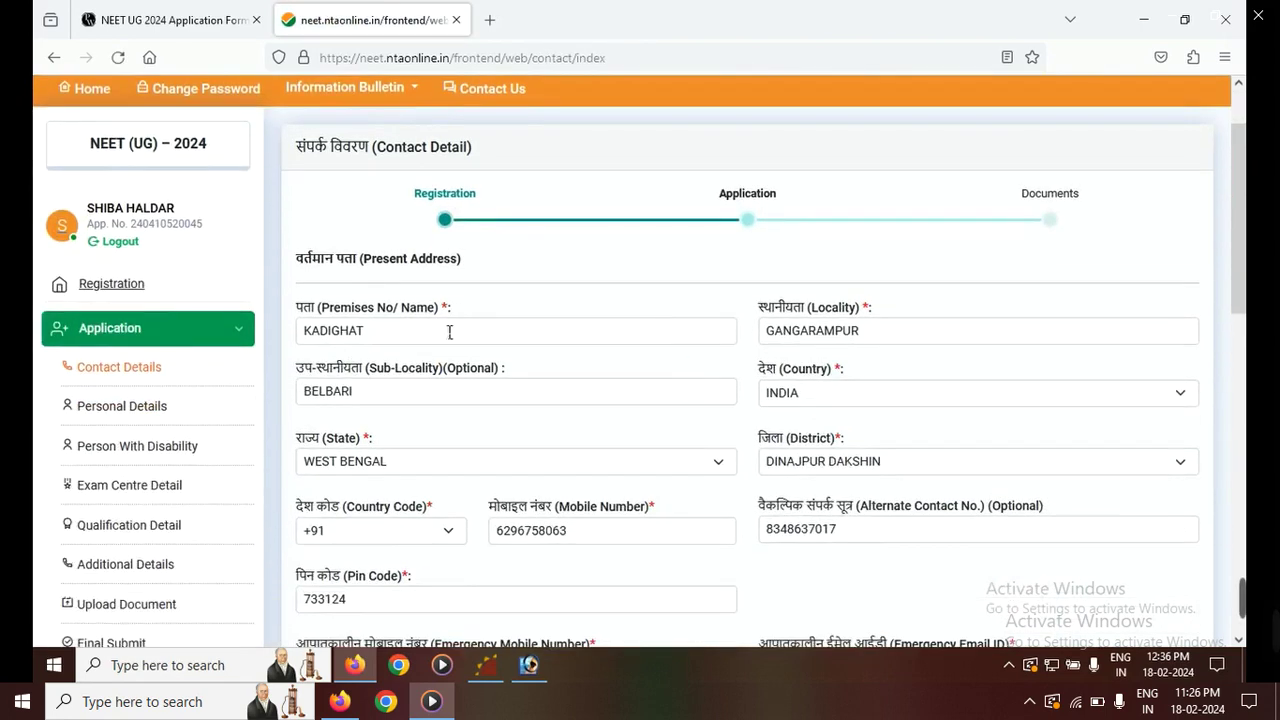
Enter the emergency contact's mobile number and e-mail address
scroll(790, 370, down, 2)
scroll(704, 425, down, 2)
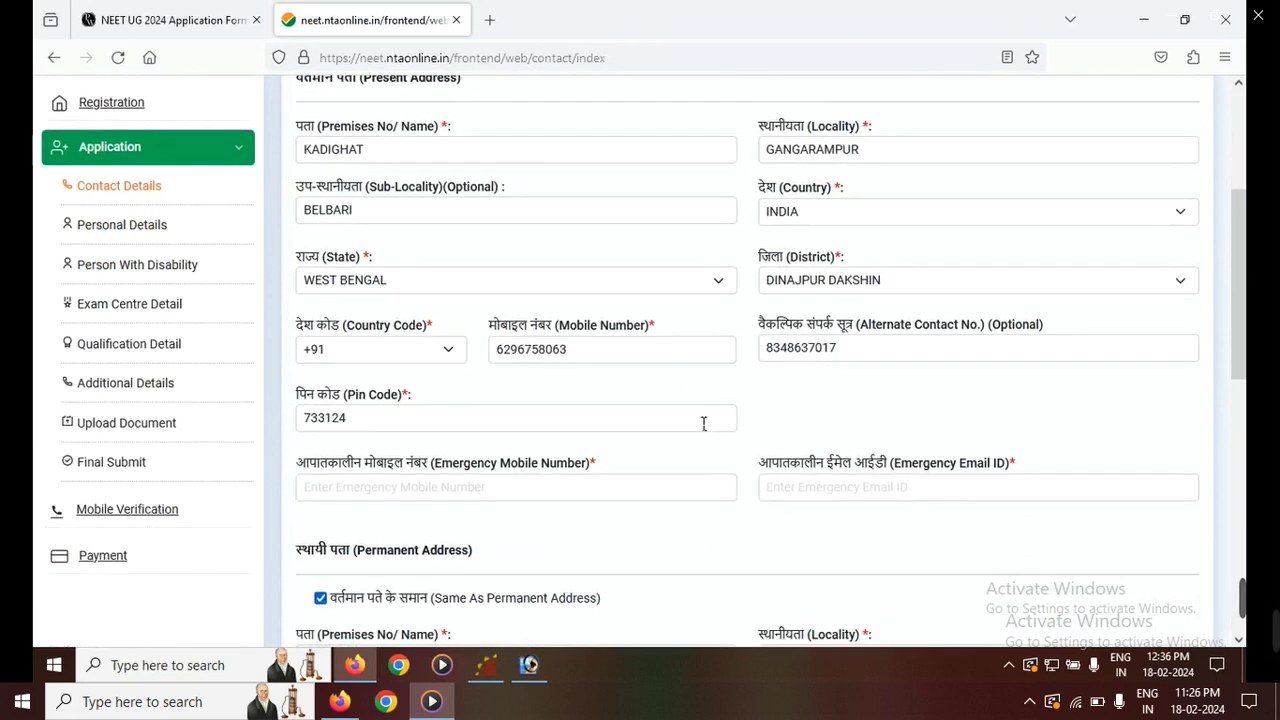
scroll(600, 390, down, 3)
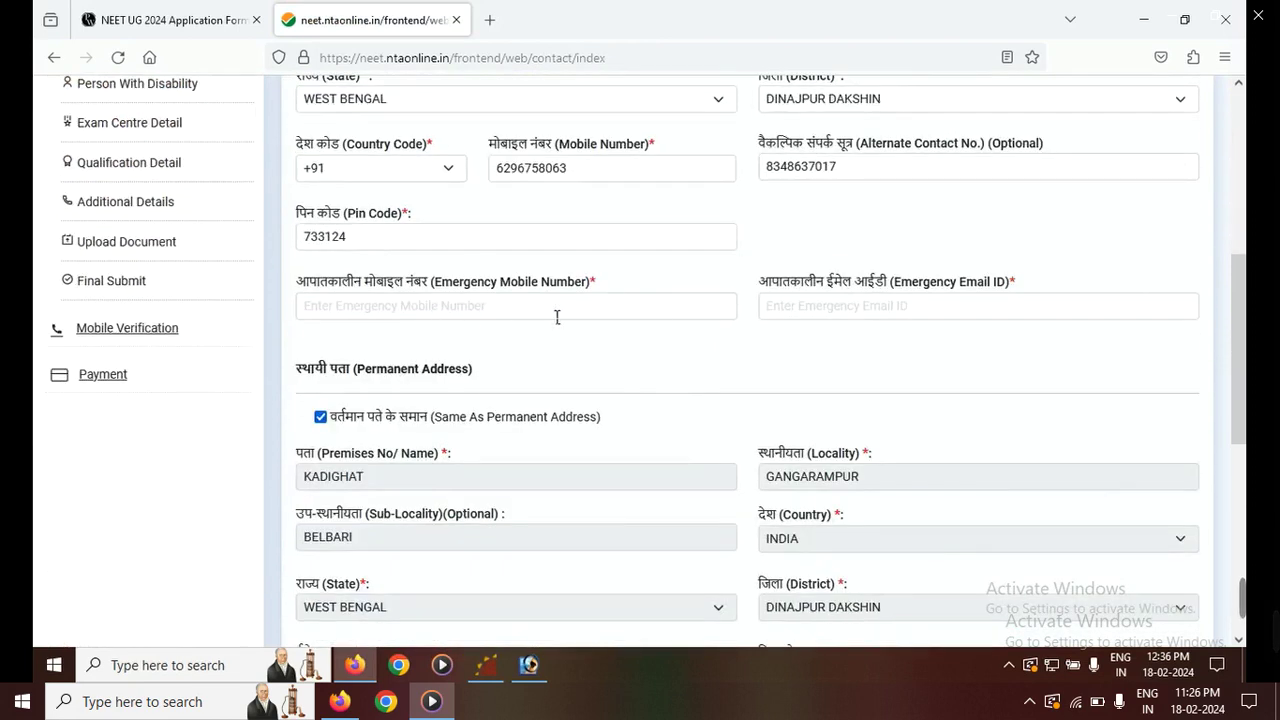
scroll(790, 320, down, 1)
click(480, 222)
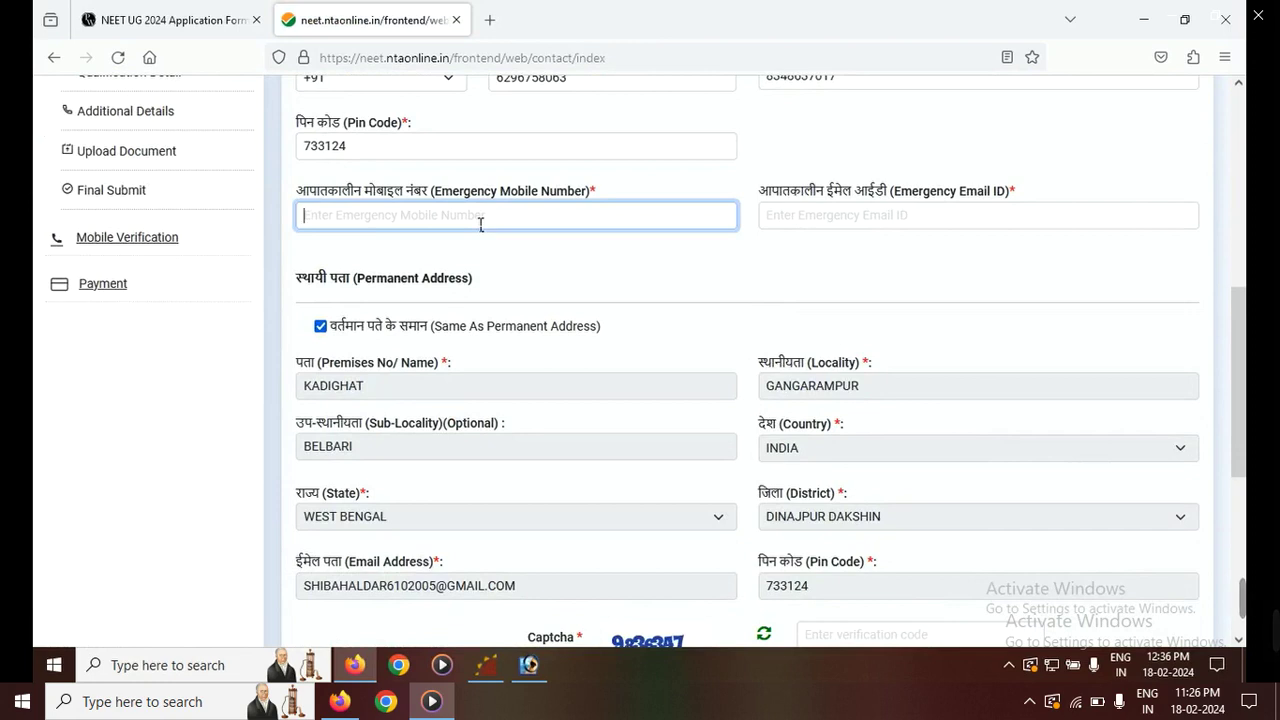
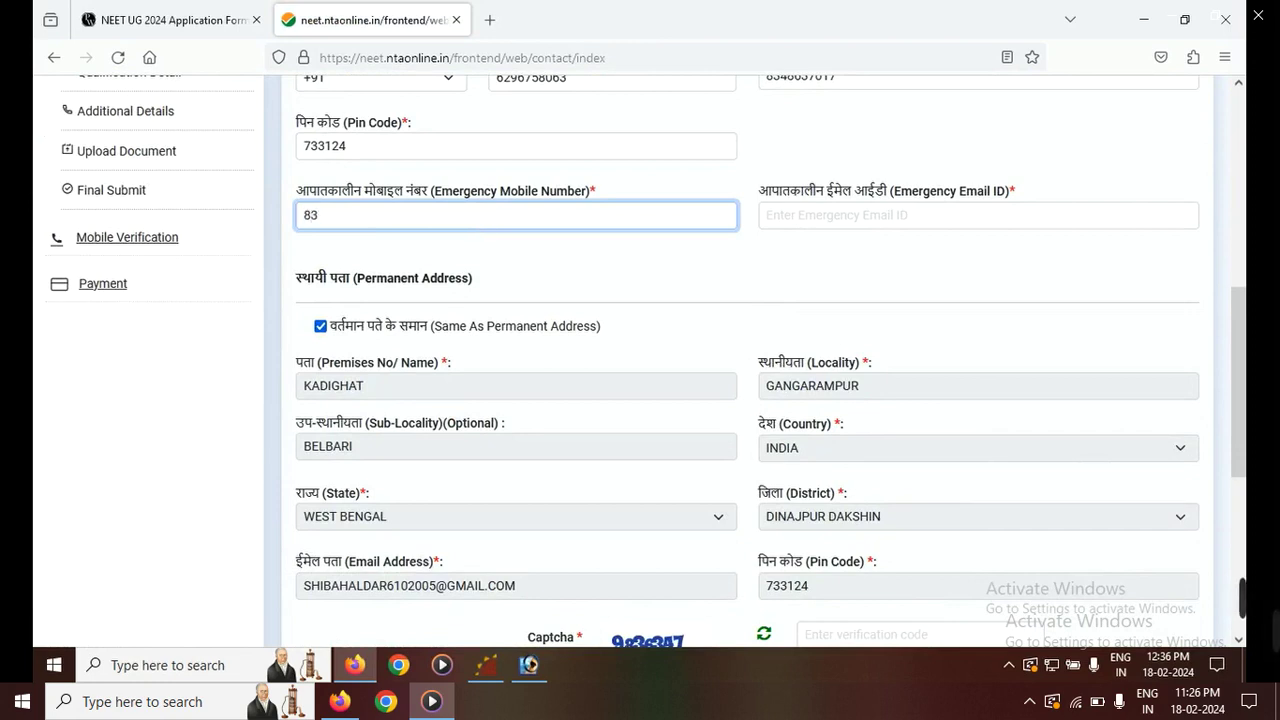
click(885, 220)
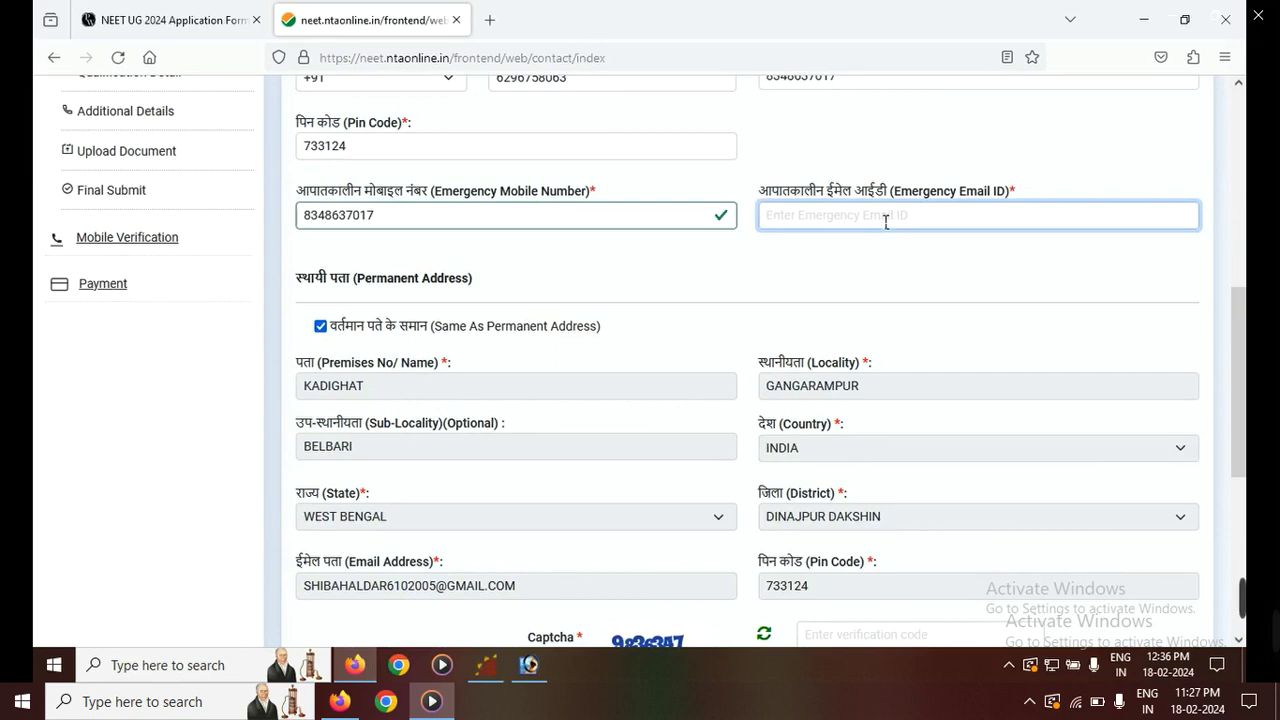
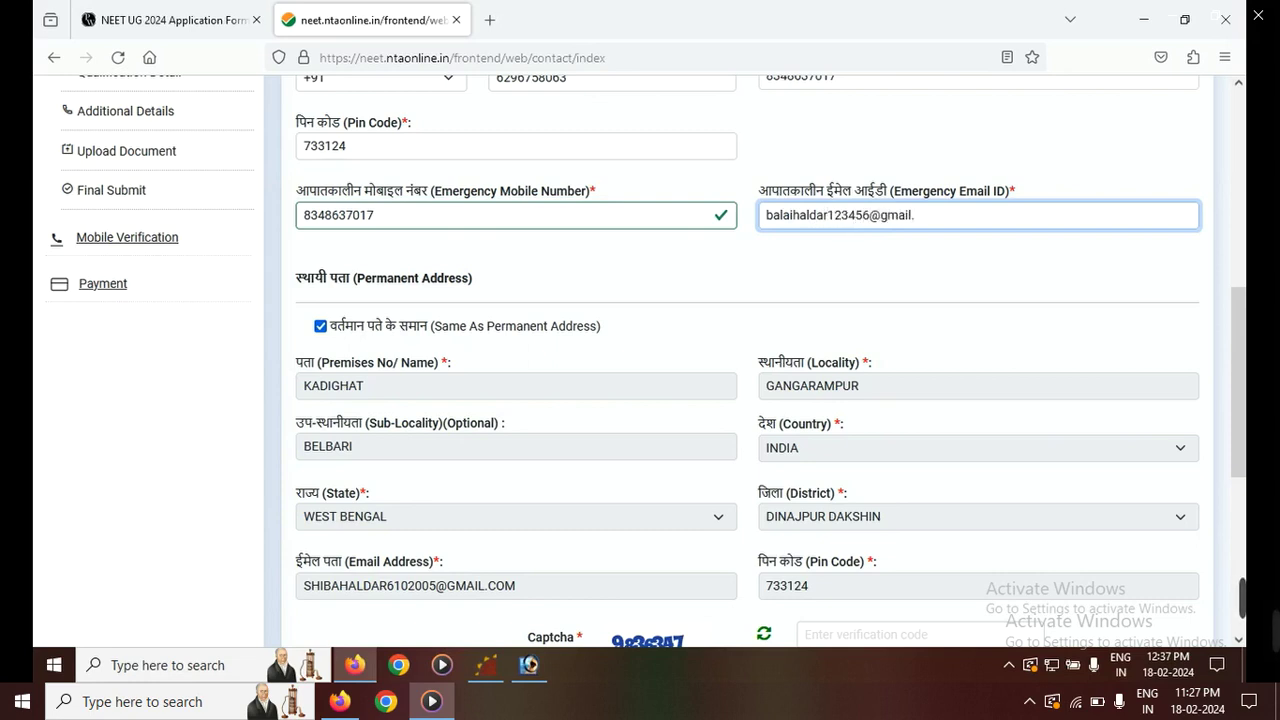
Enter the captcha code, agree to the declaration and save the contact details
scroll(540, 380, down, 5)
scroll(546, 390, down, 3)
click(856, 221)
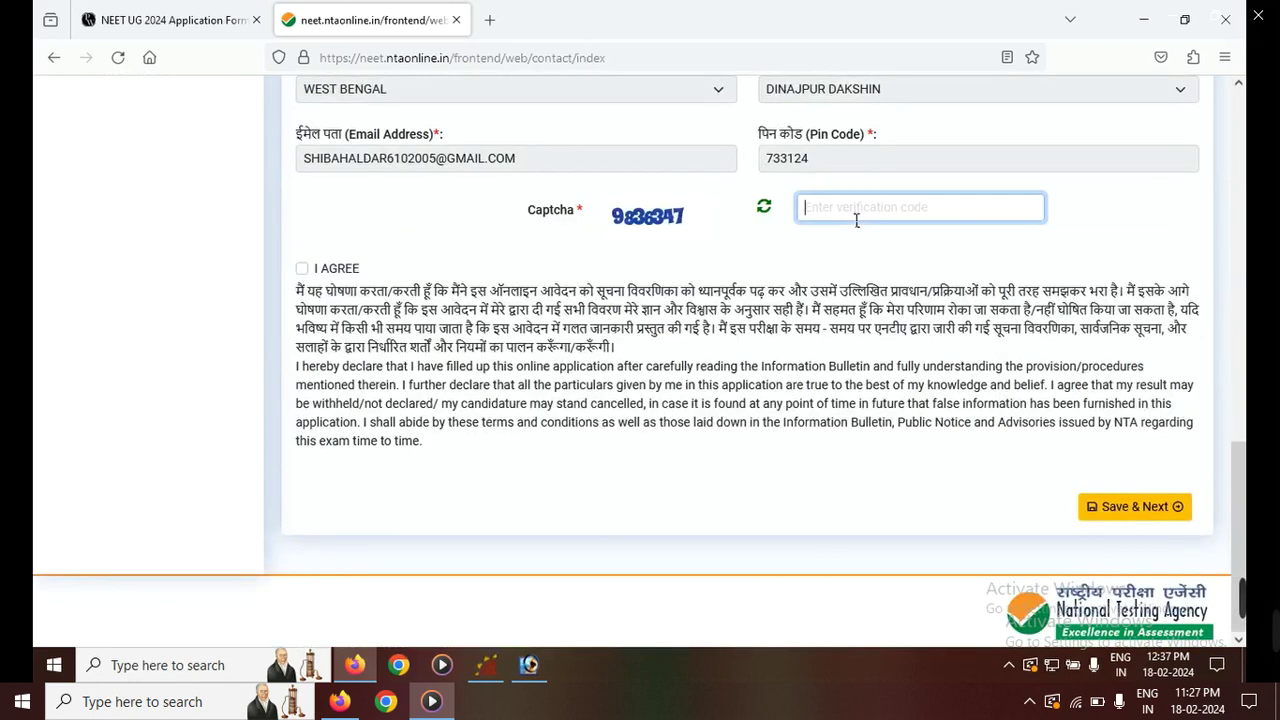
text(9836347)
click(302, 269)
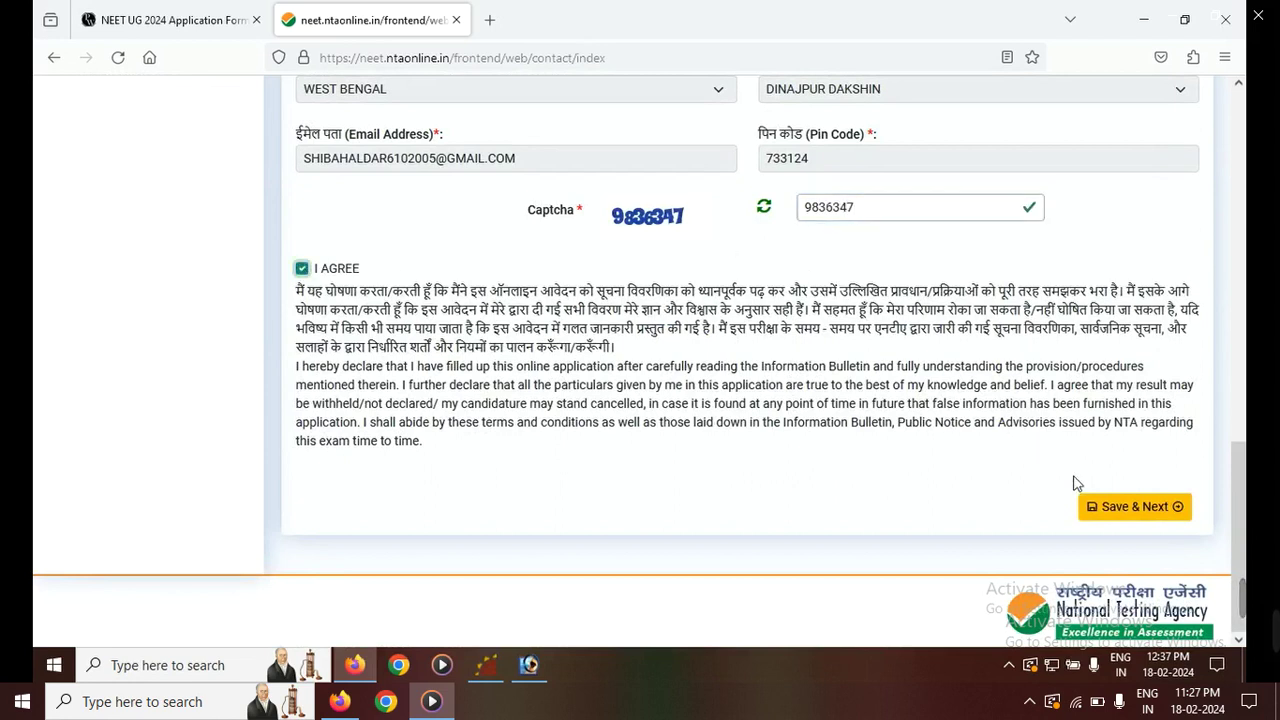
click(1124, 508)
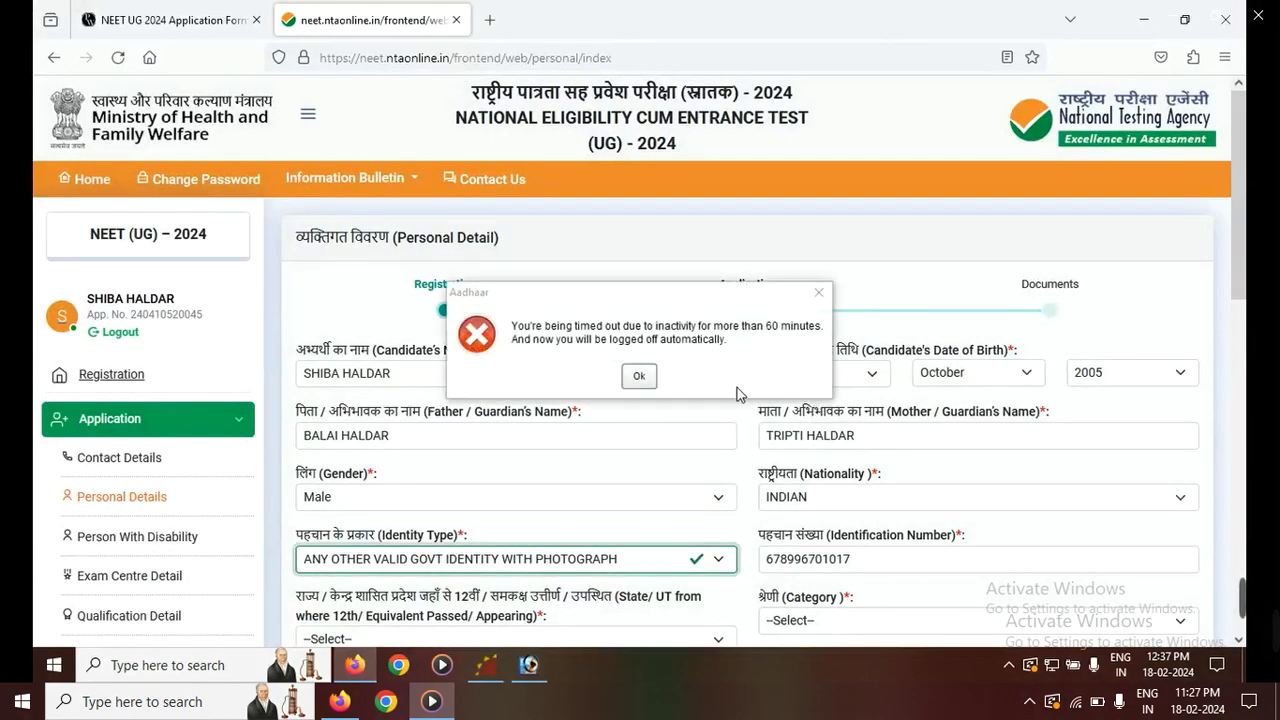
Dismiss the inactivity alert and set the 12th passing state to WEST BENGAL
click(818, 294)
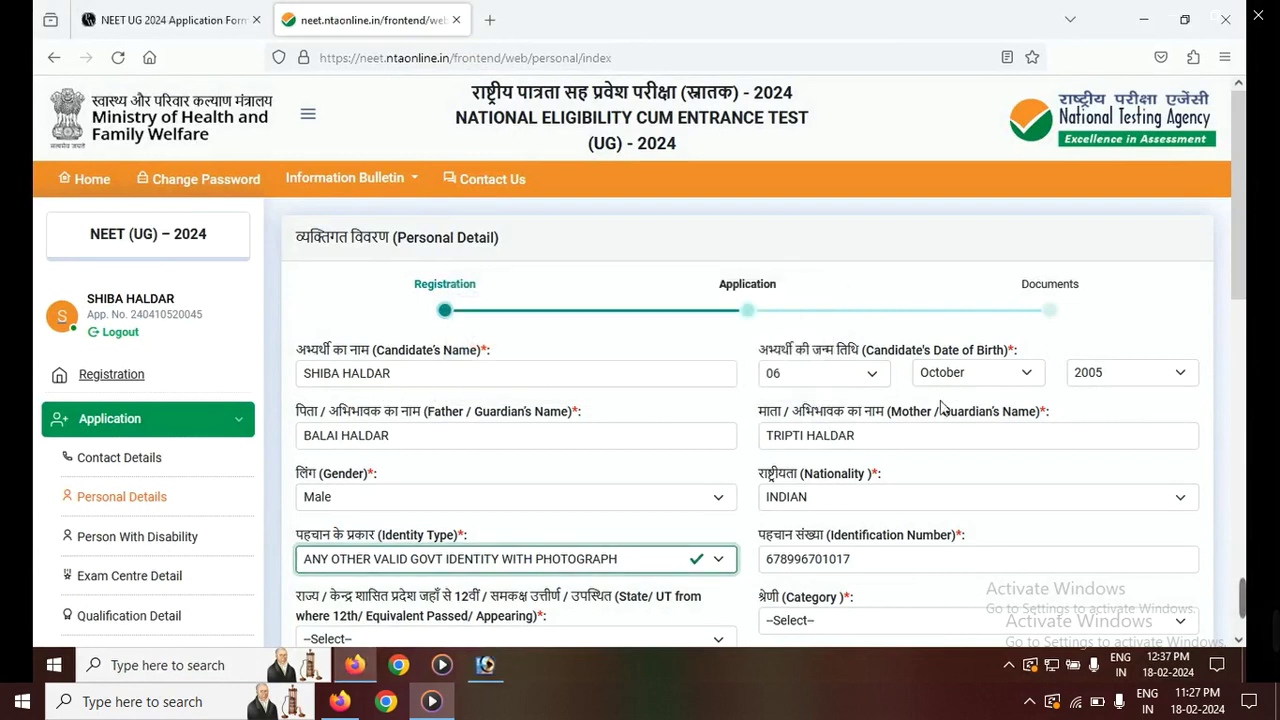
scroll(870, 411, down, 2)
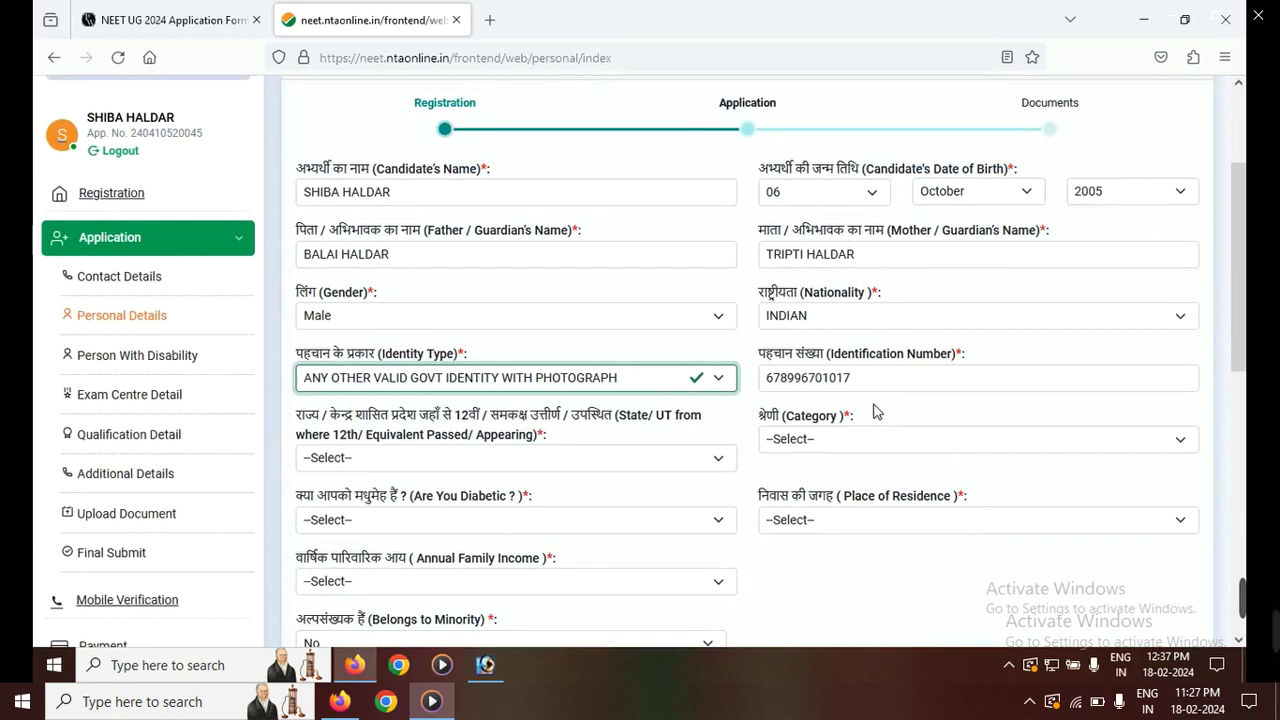
scroll(871, 414, down, 2)
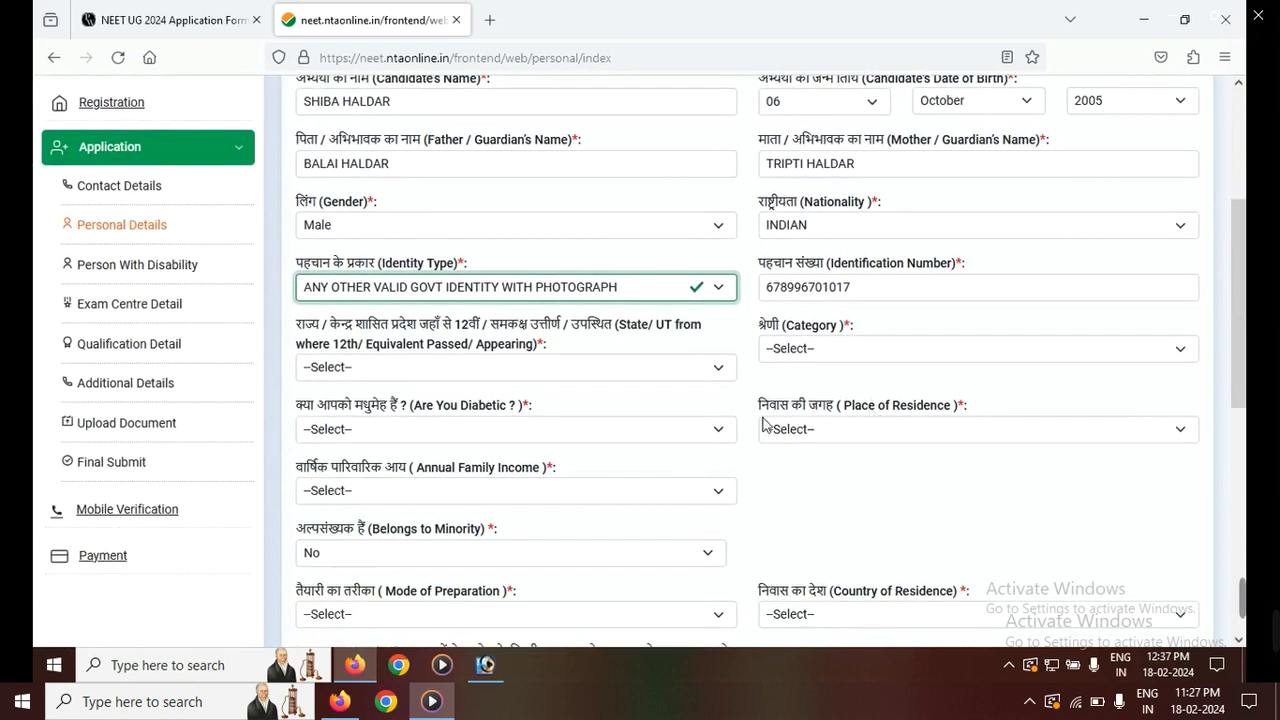
scroll(762, 425, down, 1)
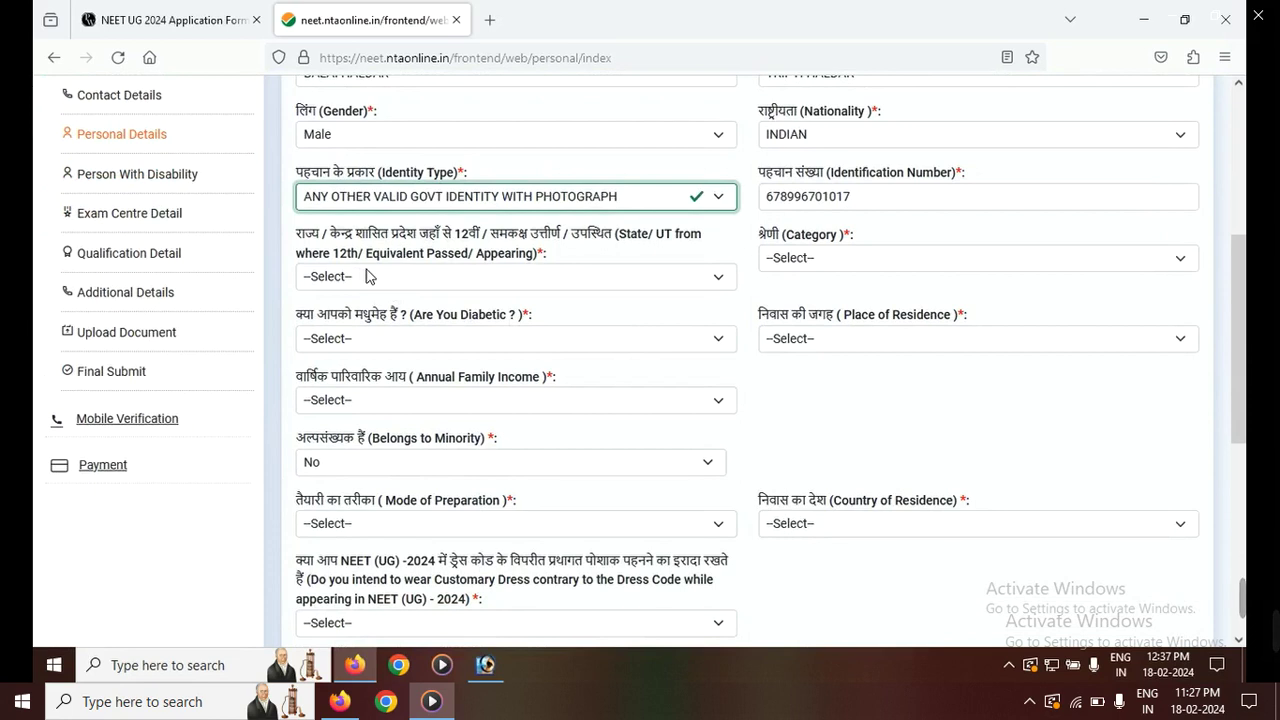
click(366, 276)
click(367, 277)
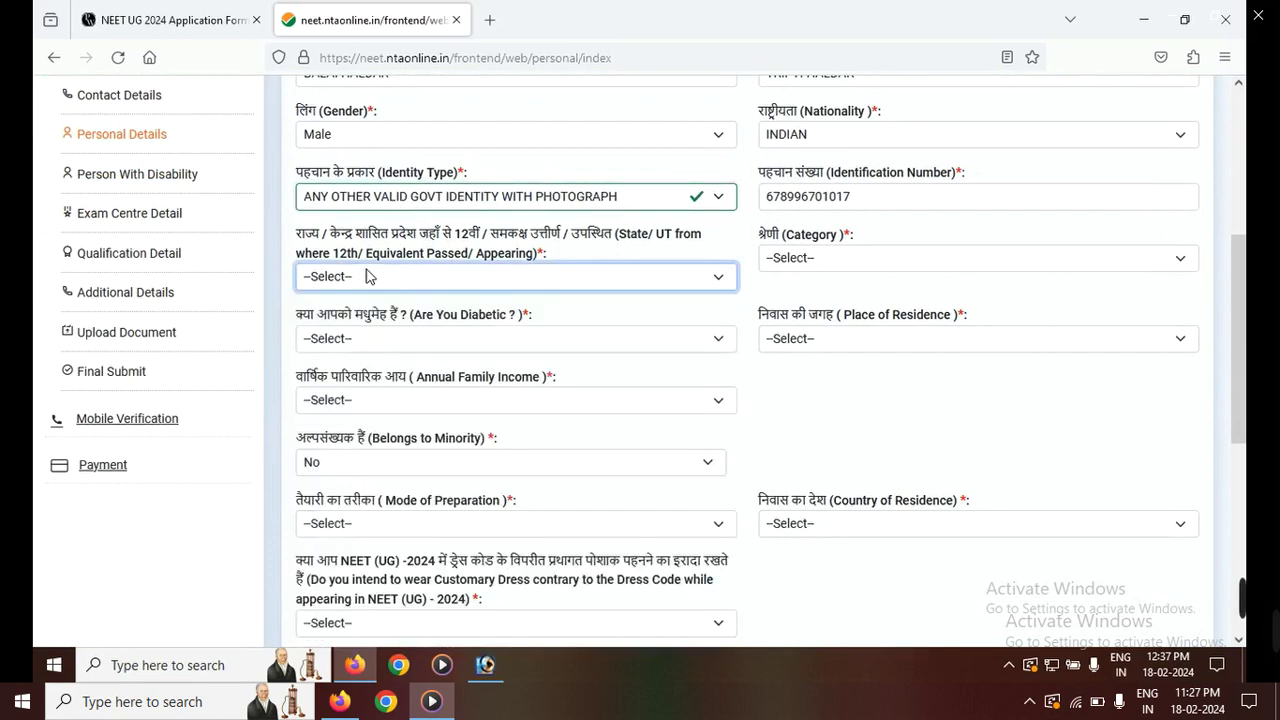
click(369, 277)
scroll(429, 480, down, 8)
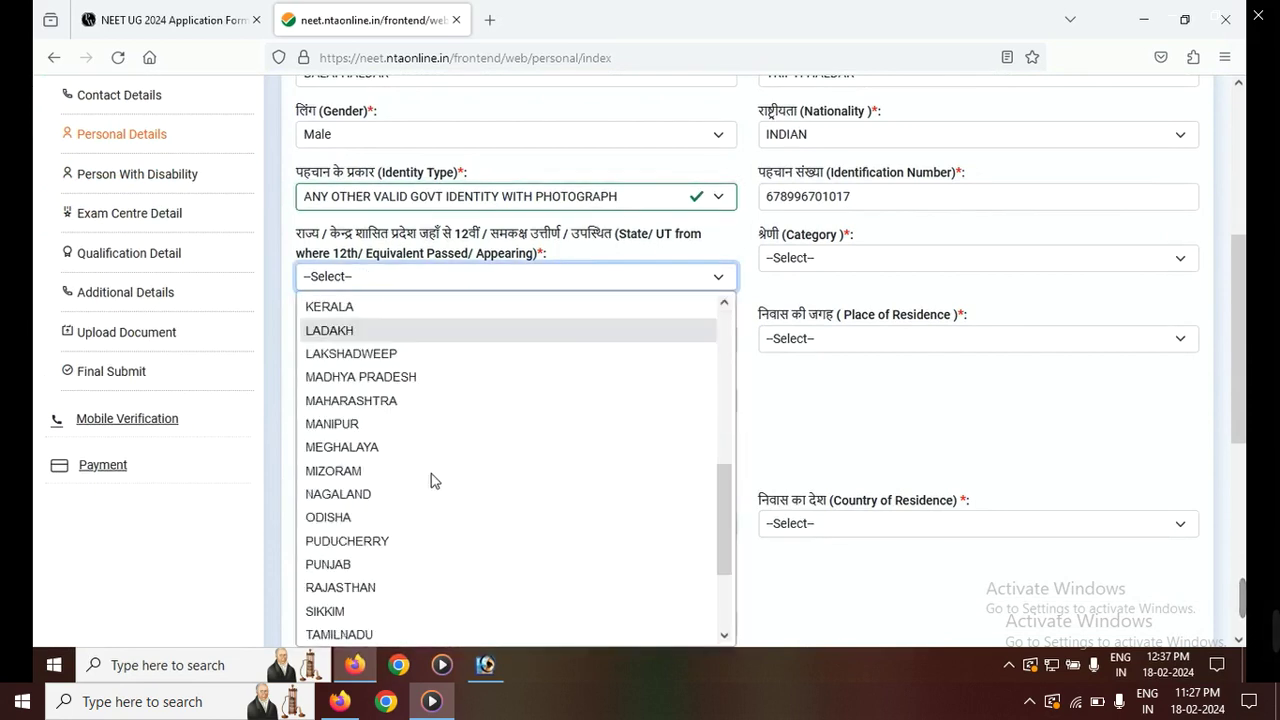
click(420, 581)
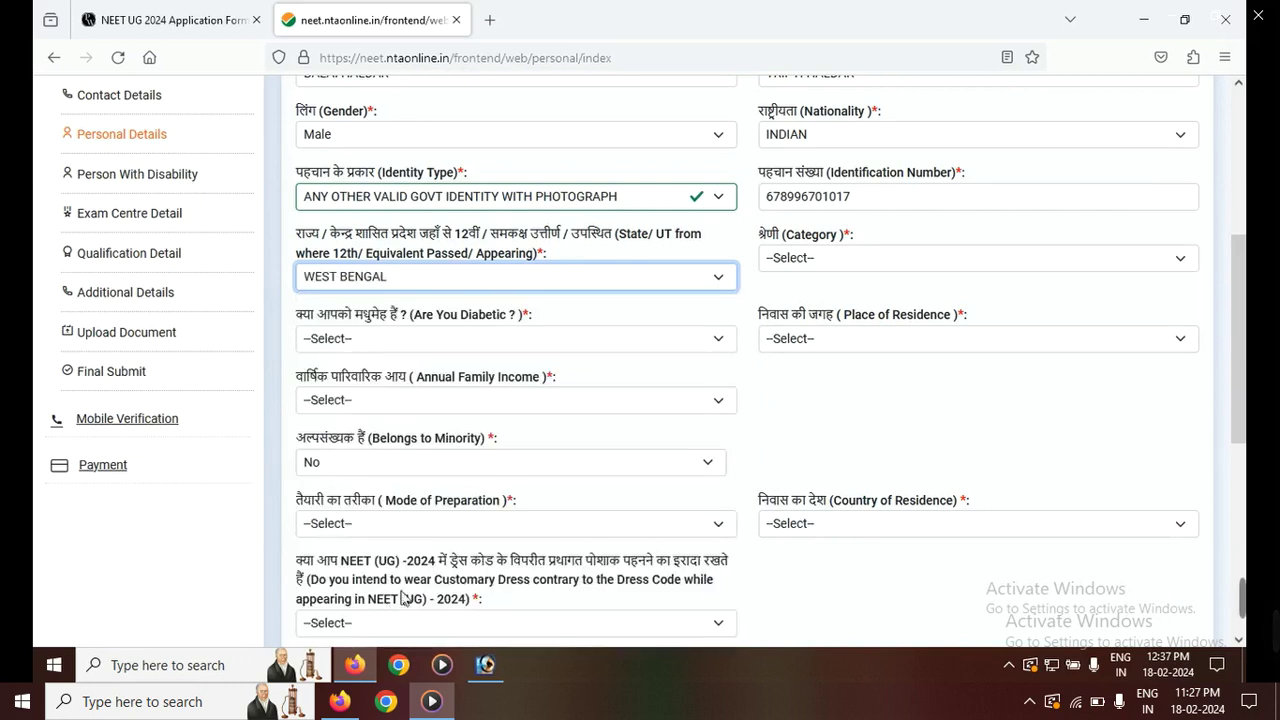
Set category to SC, diabetic to No and place of residence to Rural
click(811, 265)
click(799, 376)
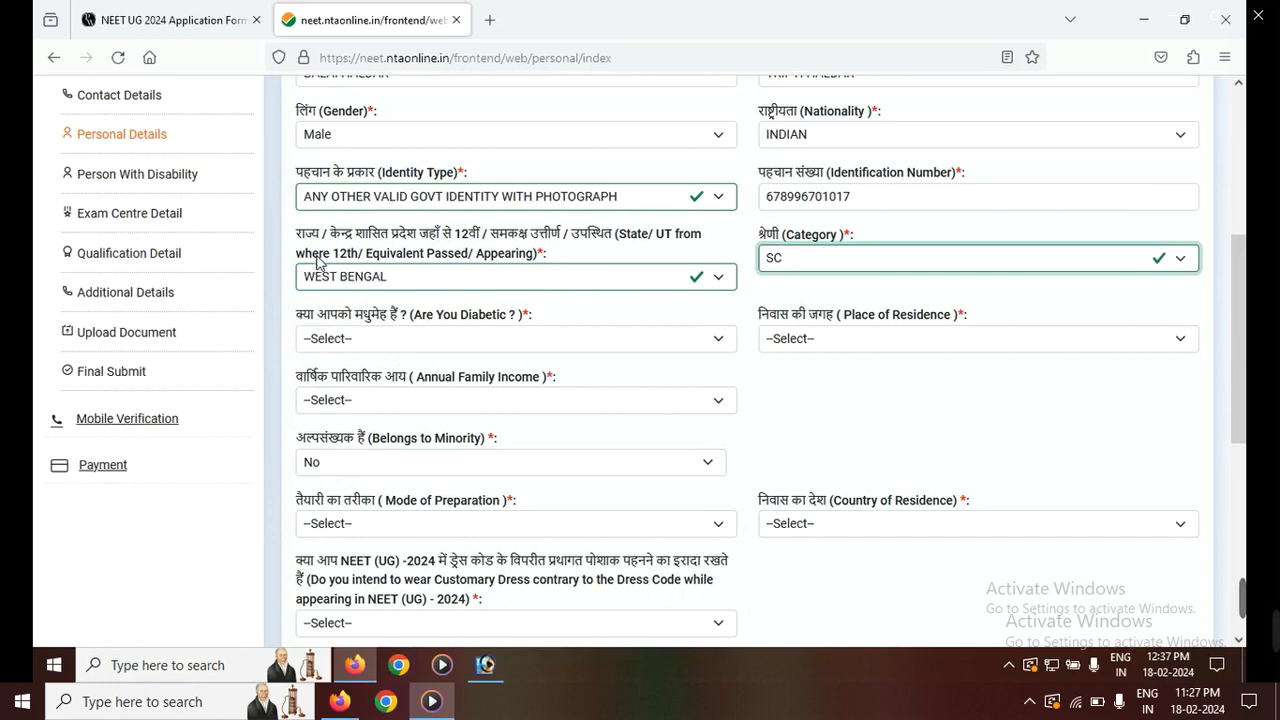
click(364, 344)
click(354, 414)
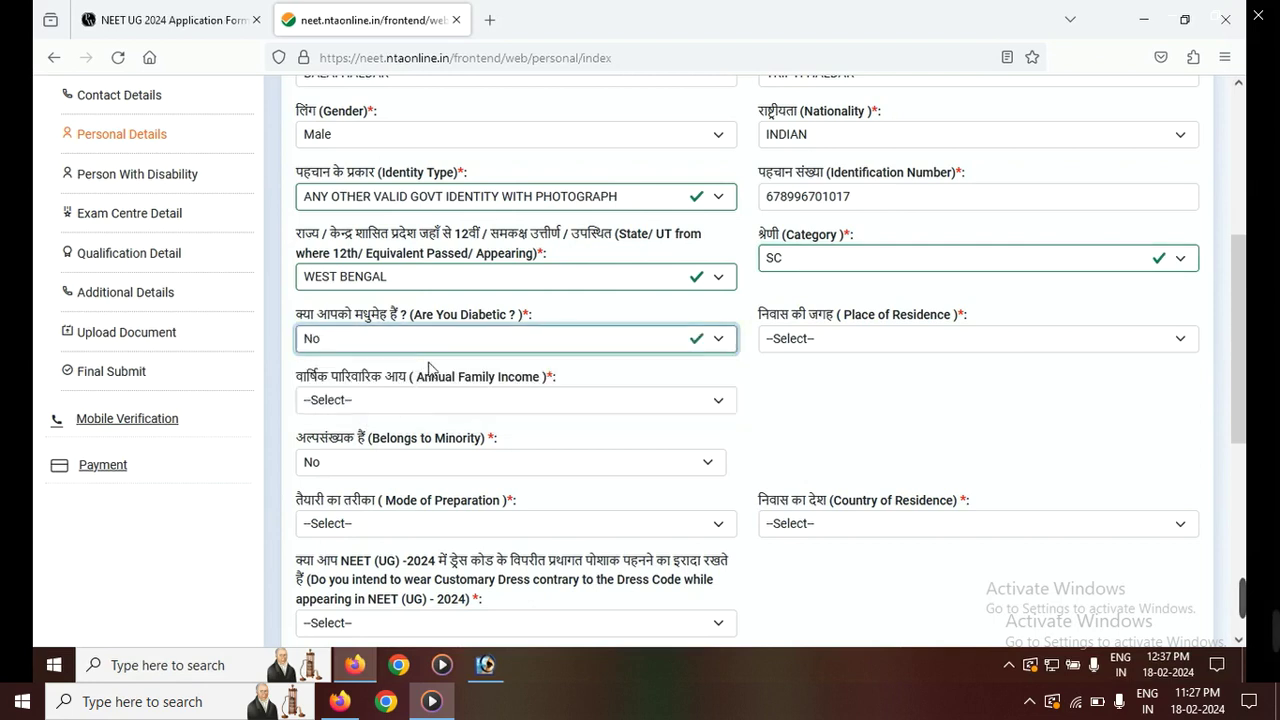
click(897, 352)
click(897, 354)
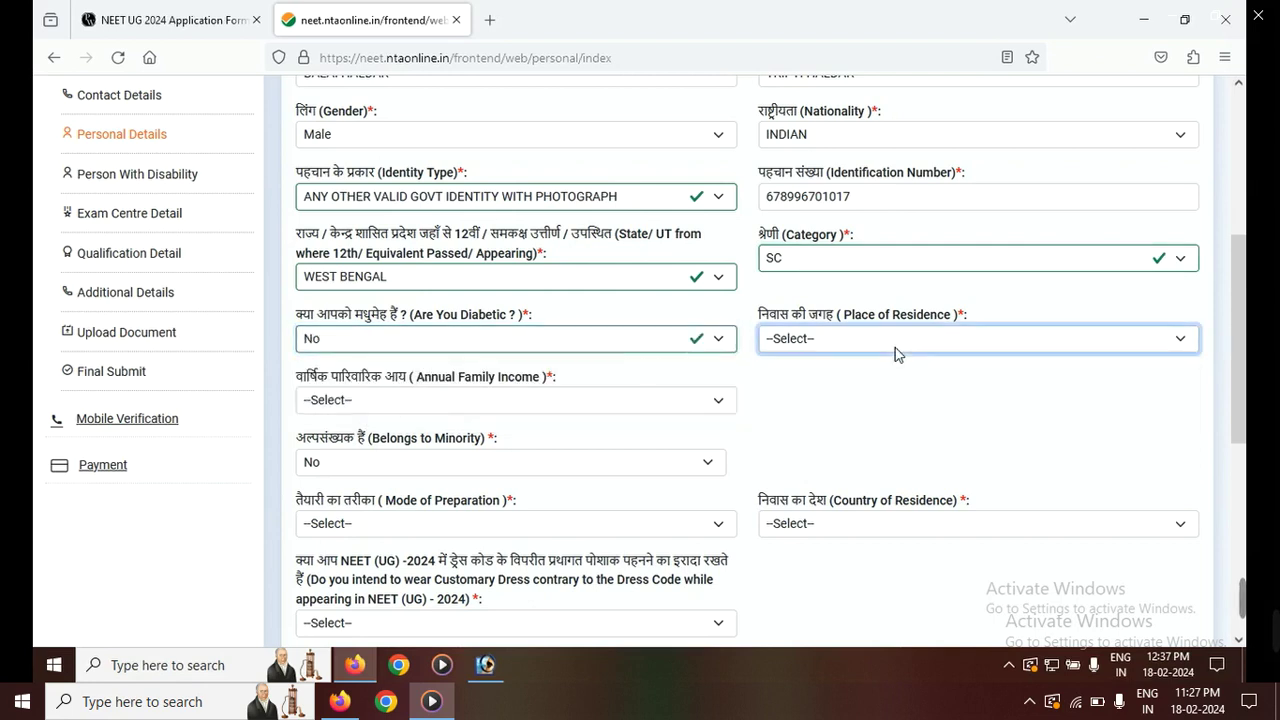
click(896, 353)
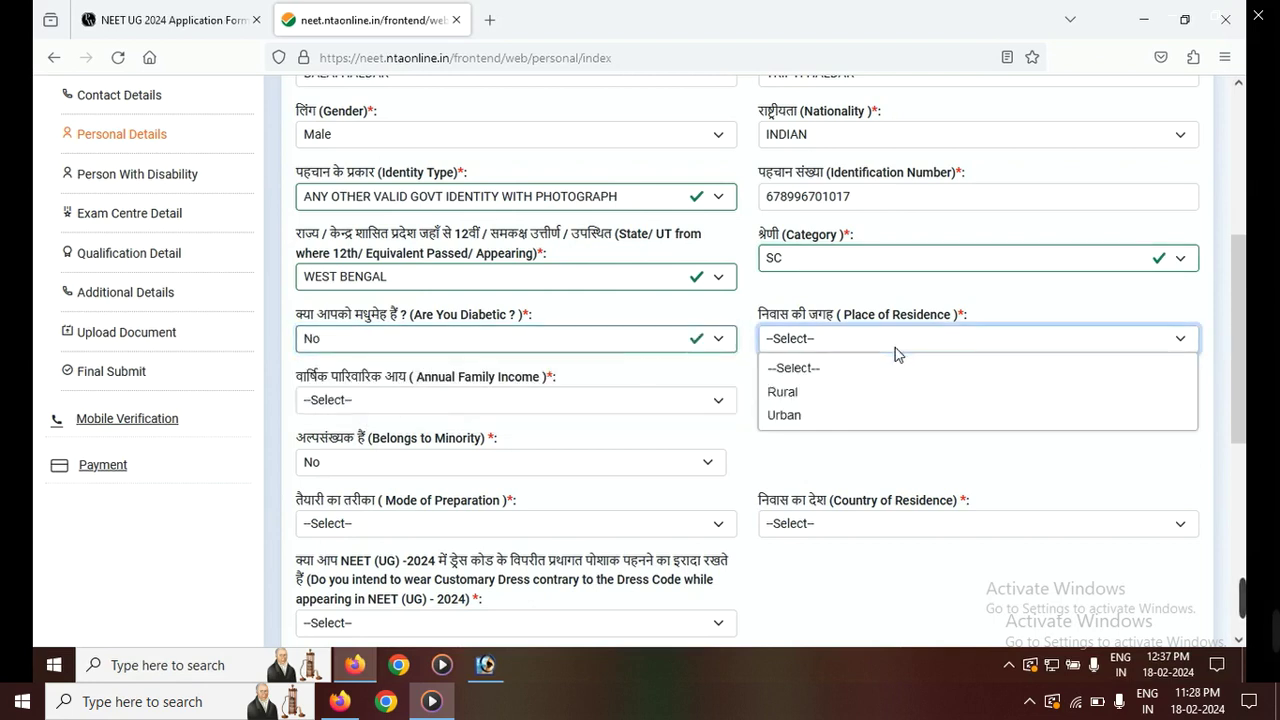
click(815, 391)
Set annual family income to 0-50000 and keep minority status as No
scroll(440, 432, down, 1)
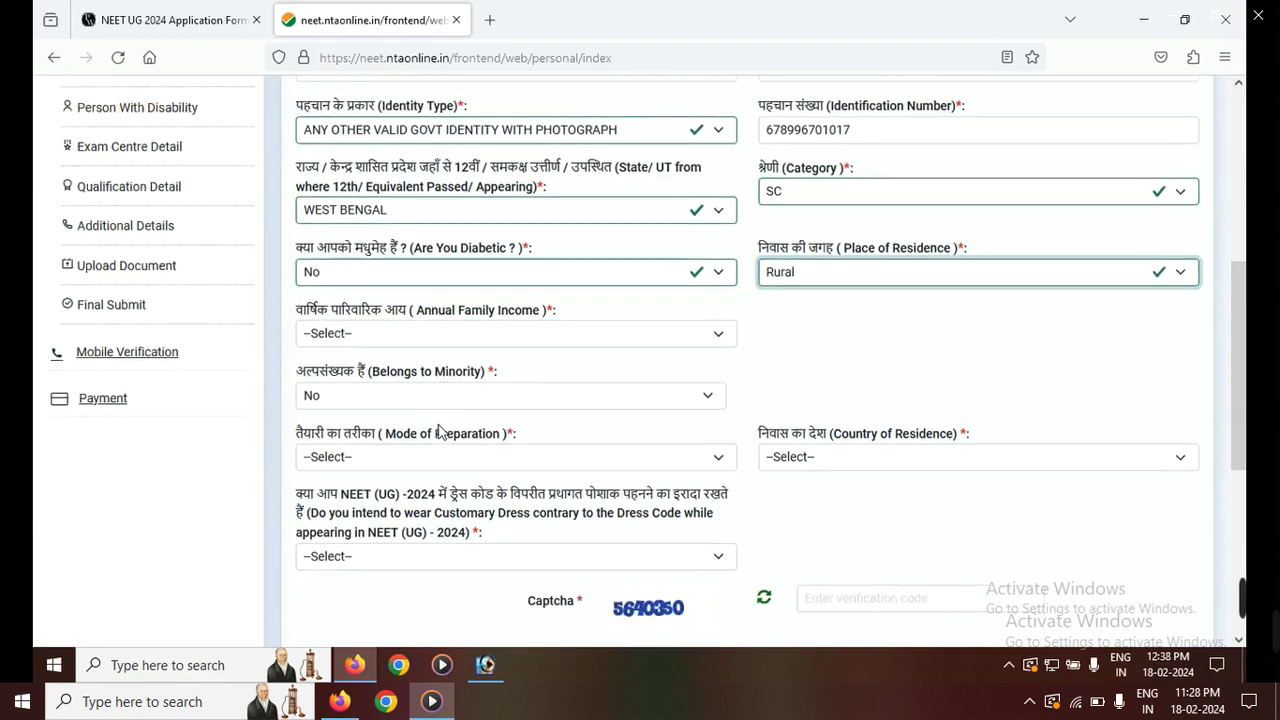
click(407, 335)
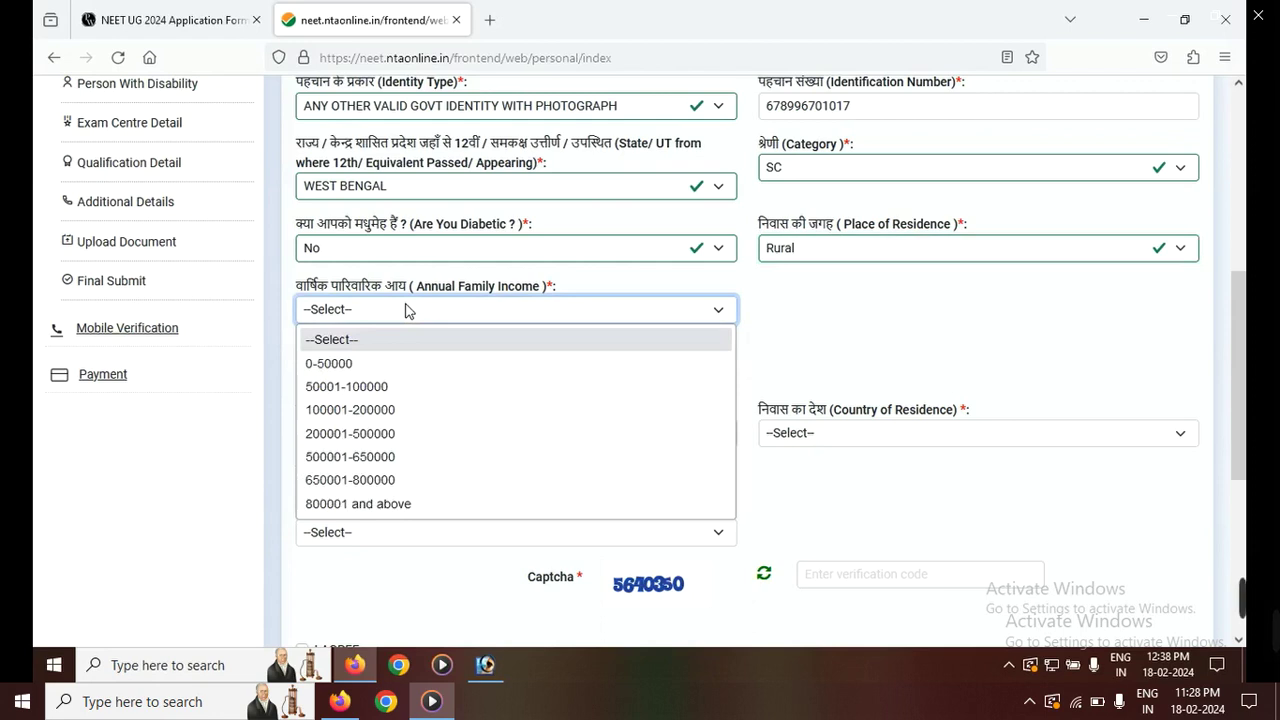
click(375, 366)
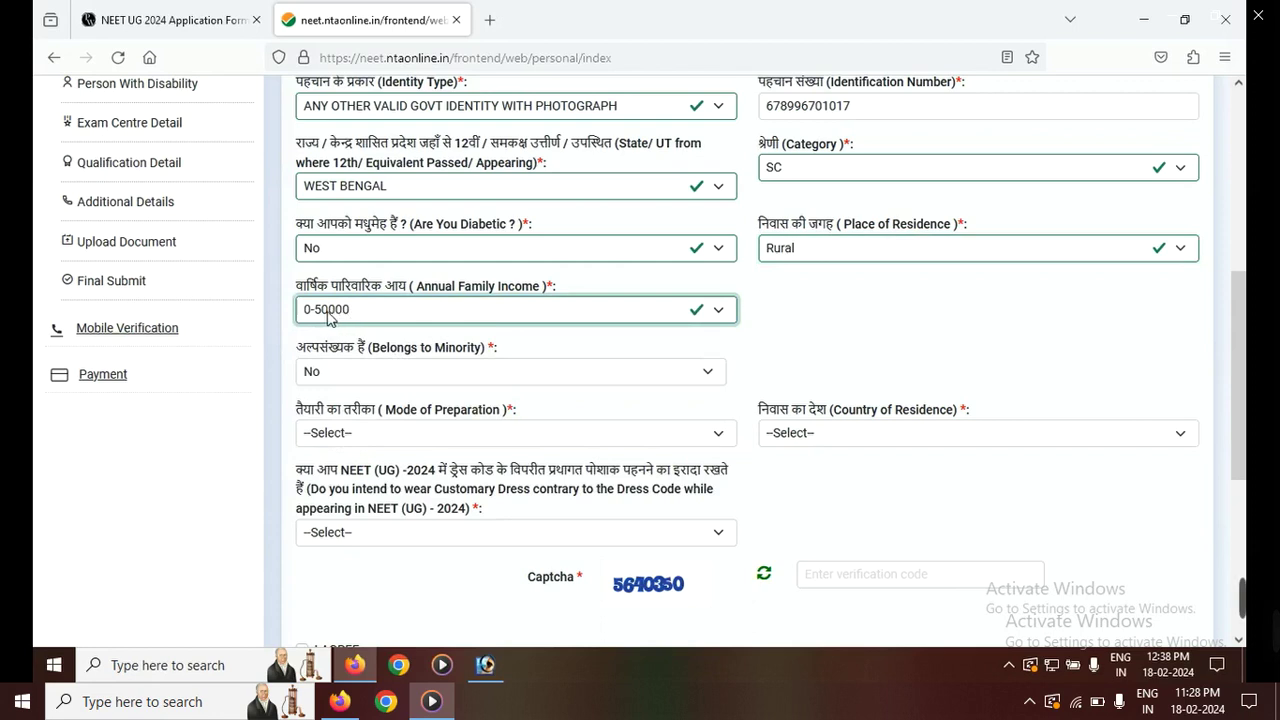
click(424, 374)
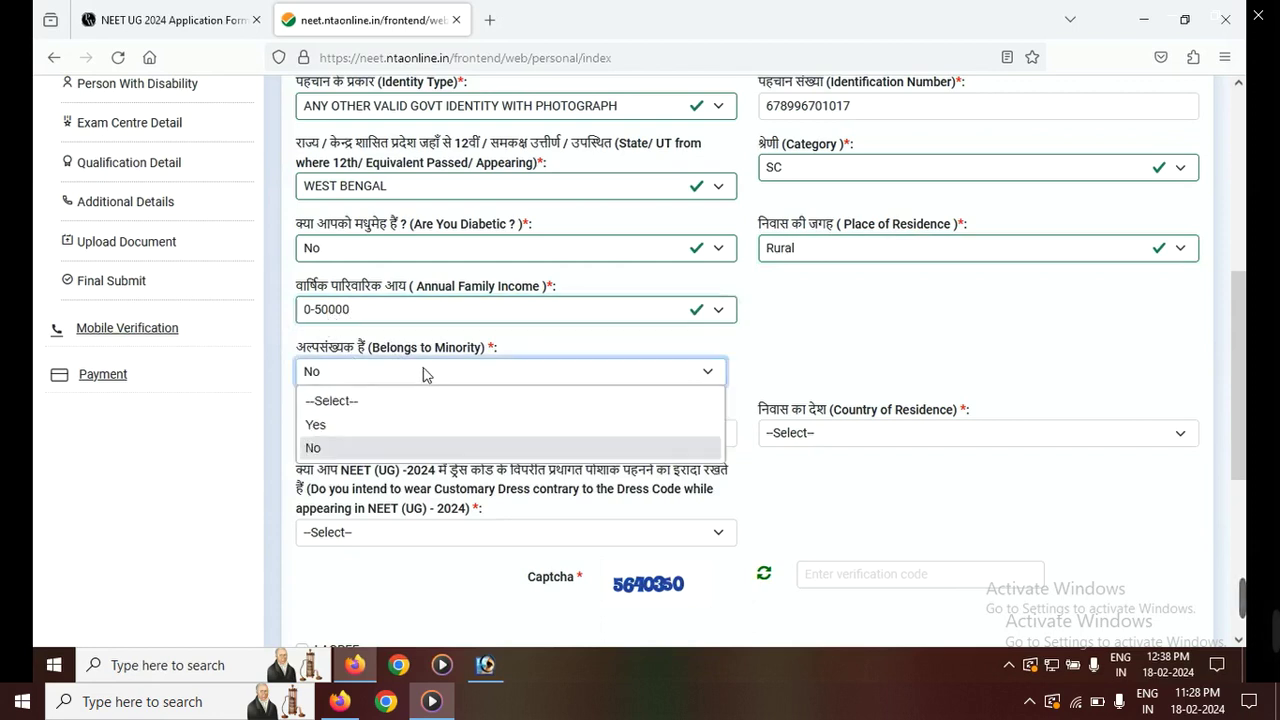
click(426, 375)
scroll(478, 390, down, 2)
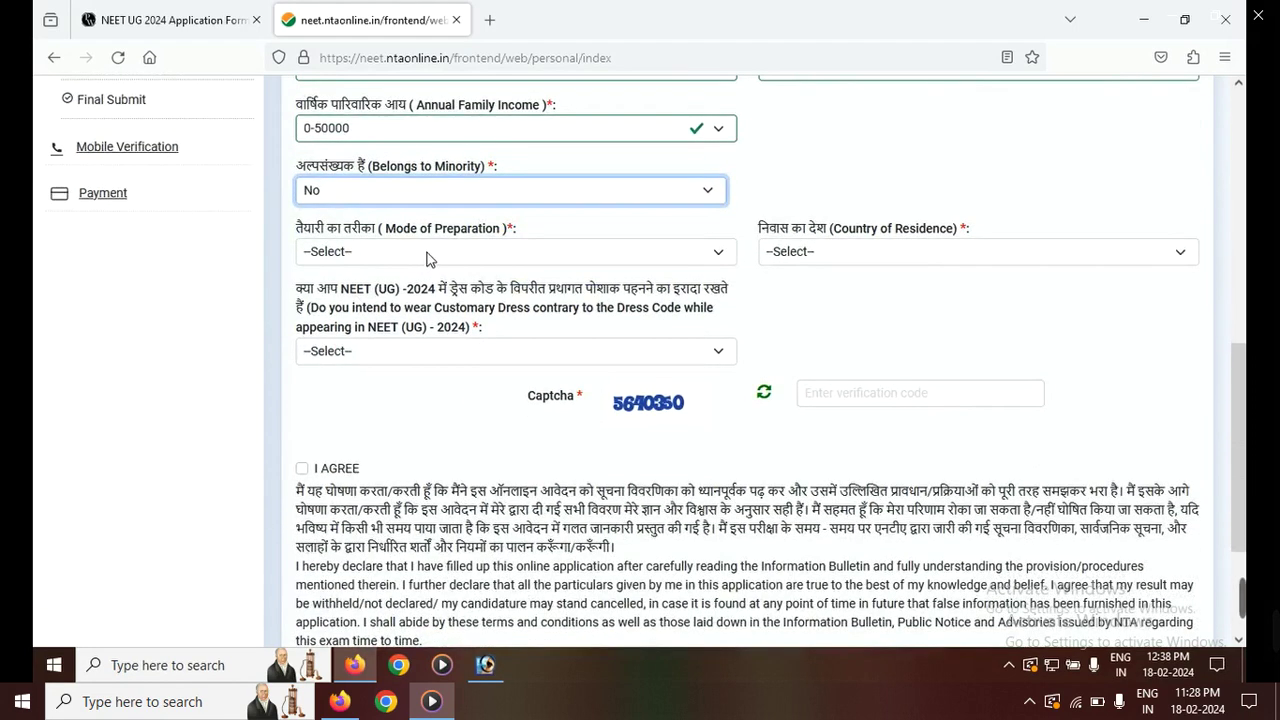
Choose Self-Study as mode of preparation and INDIA as country of residence
click(426, 258)
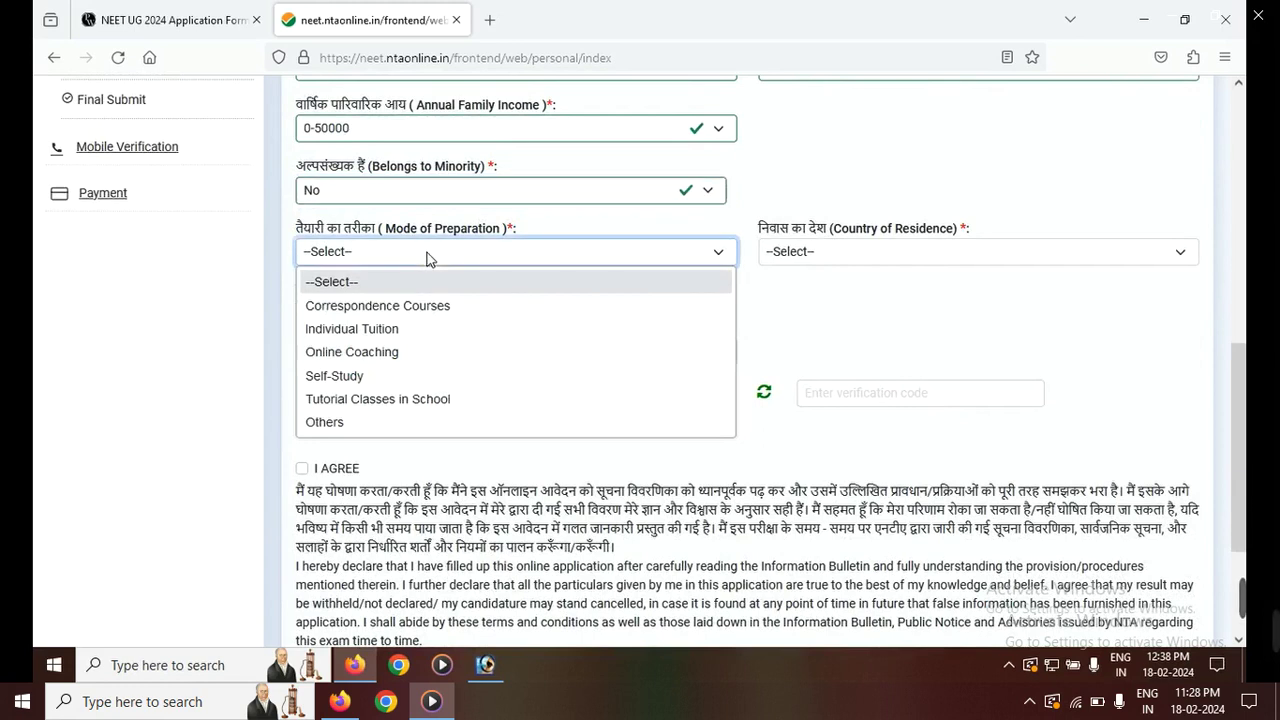
click(352, 375)
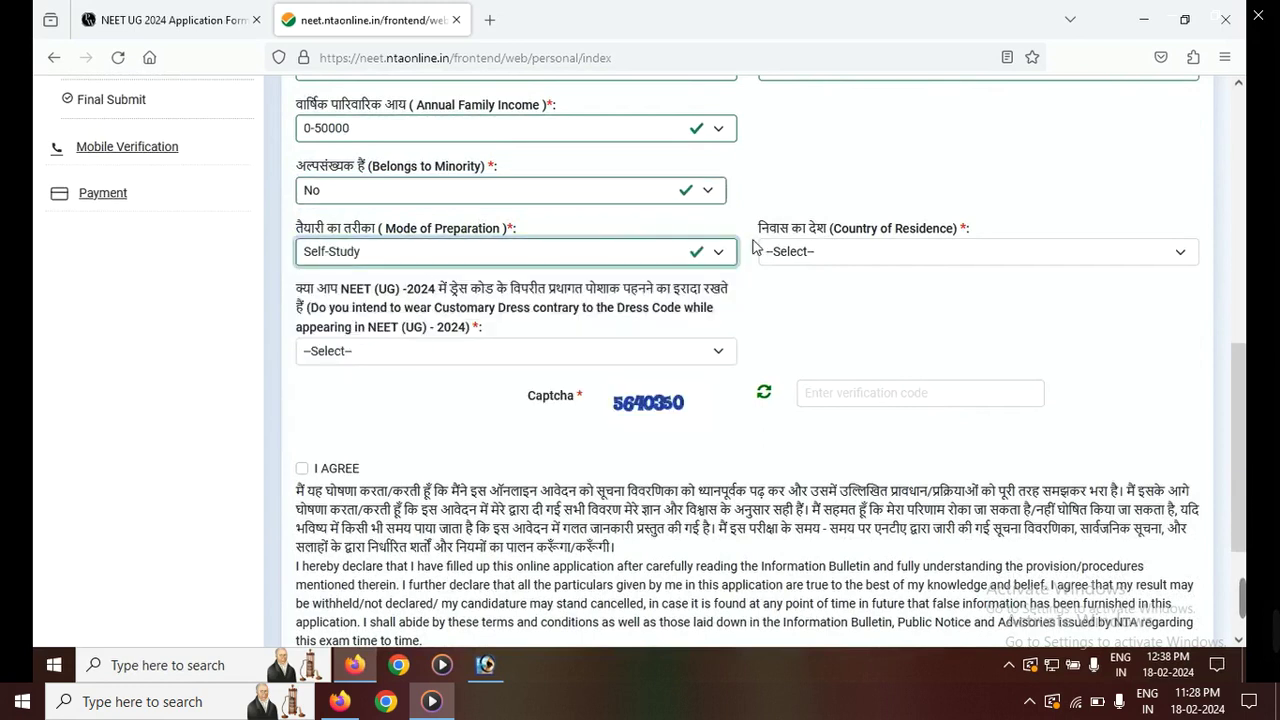
click(880, 262)
scroll(877, 463, down, 5)
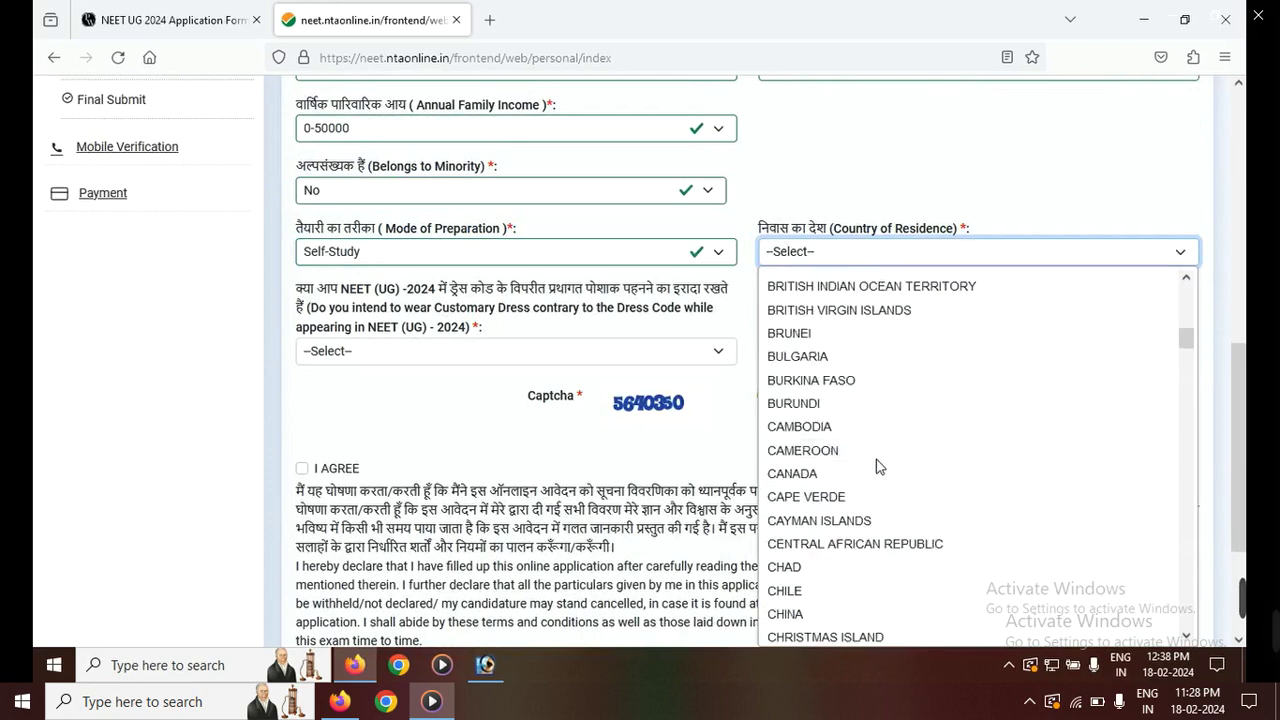
text(india)
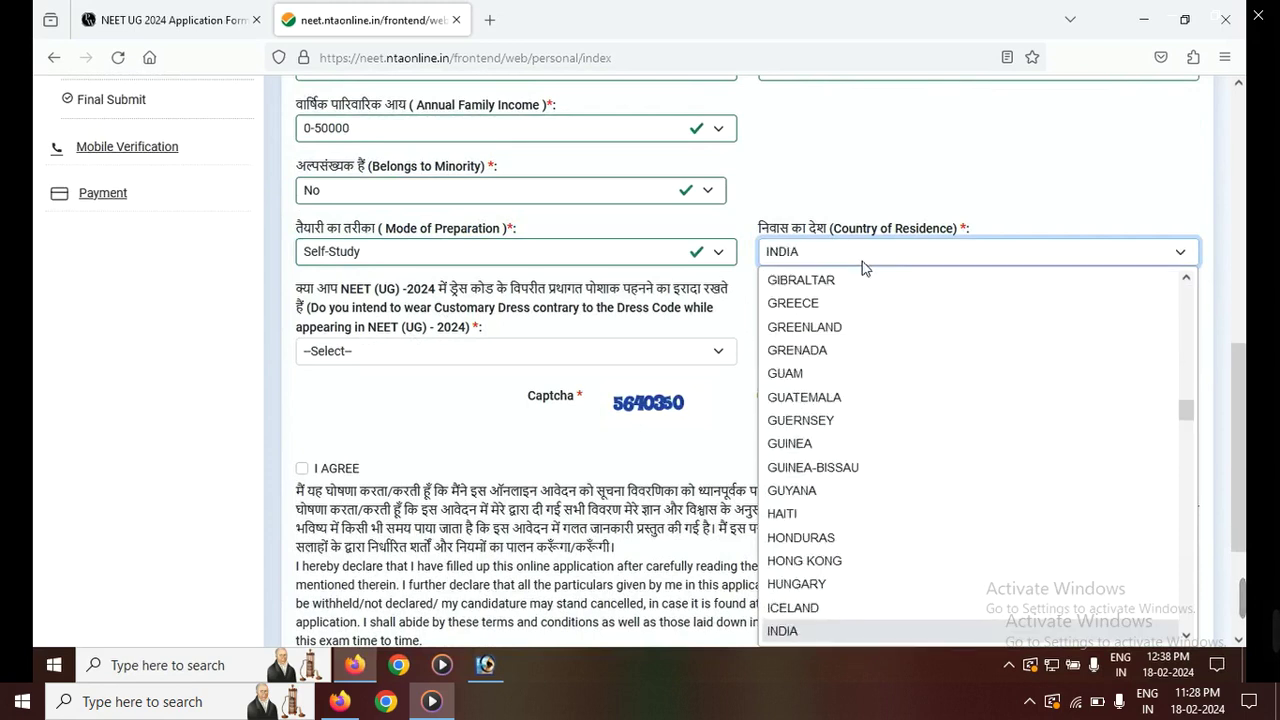
click(794, 632)
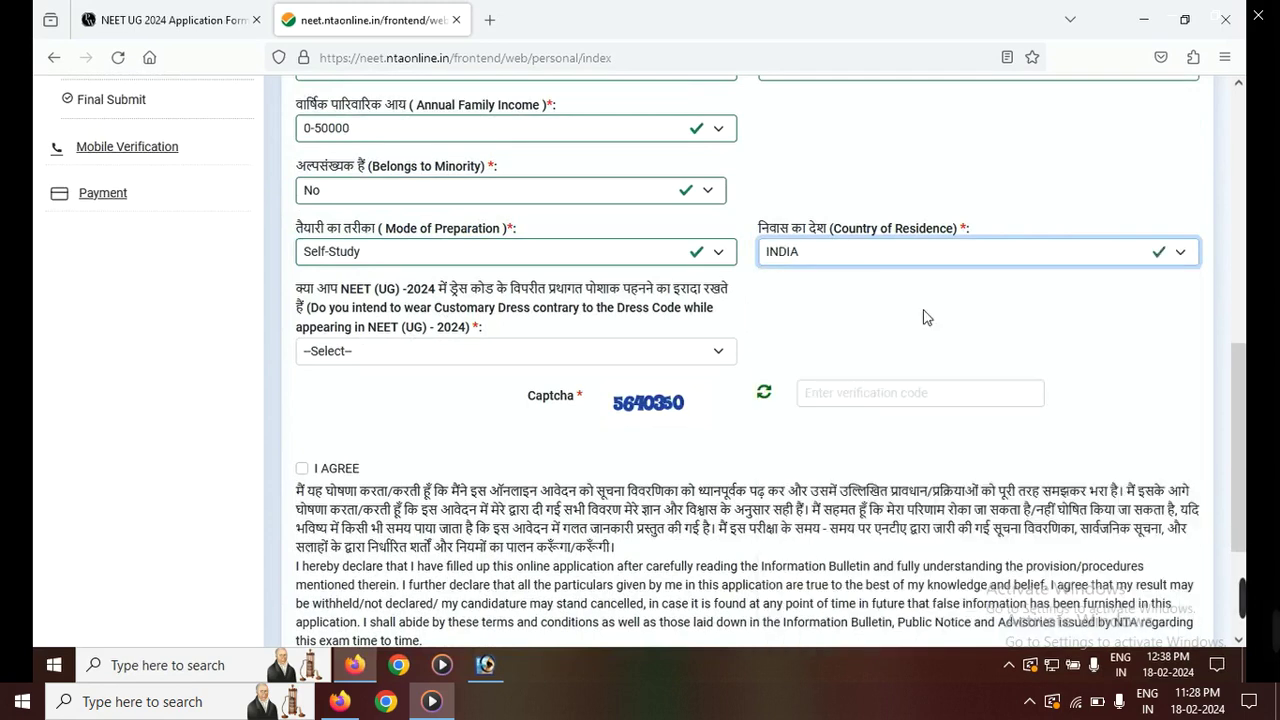
Check the customary dress question's answer list without choosing and select its English question text
click(392, 352)
click(391, 352)
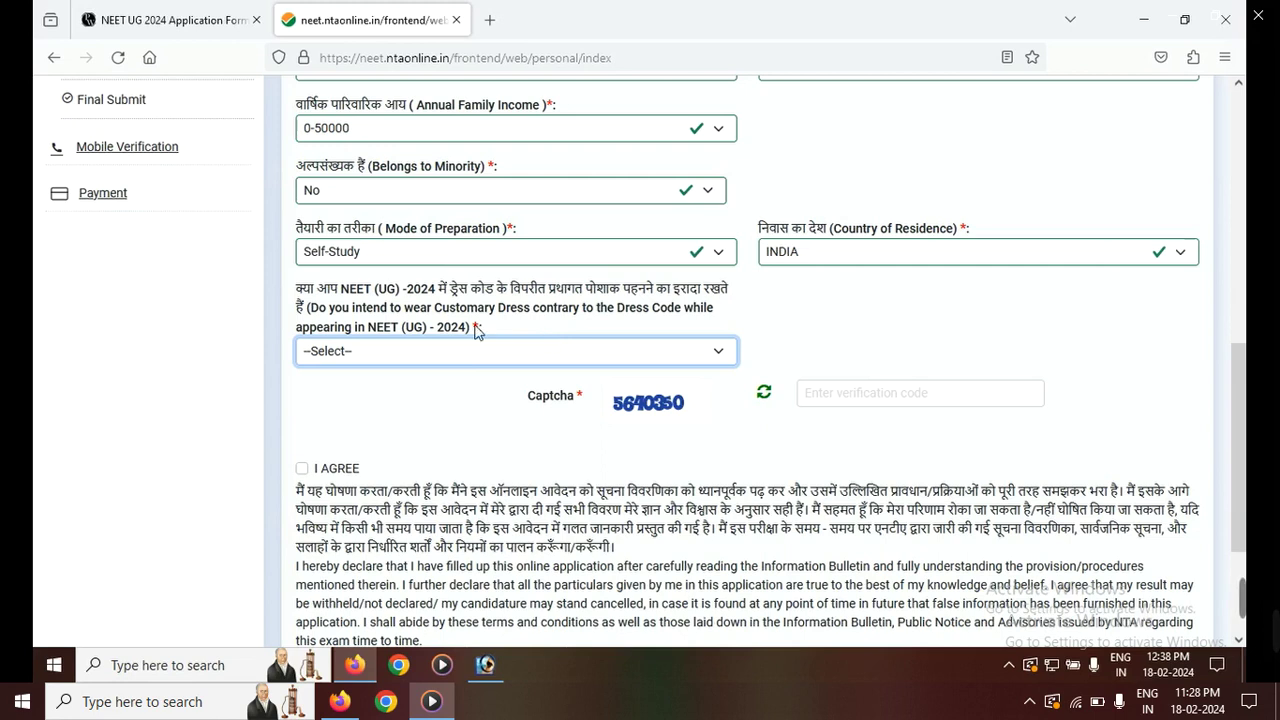
click(411, 361)
click(418, 358)
drag(309, 308, 701, 330)
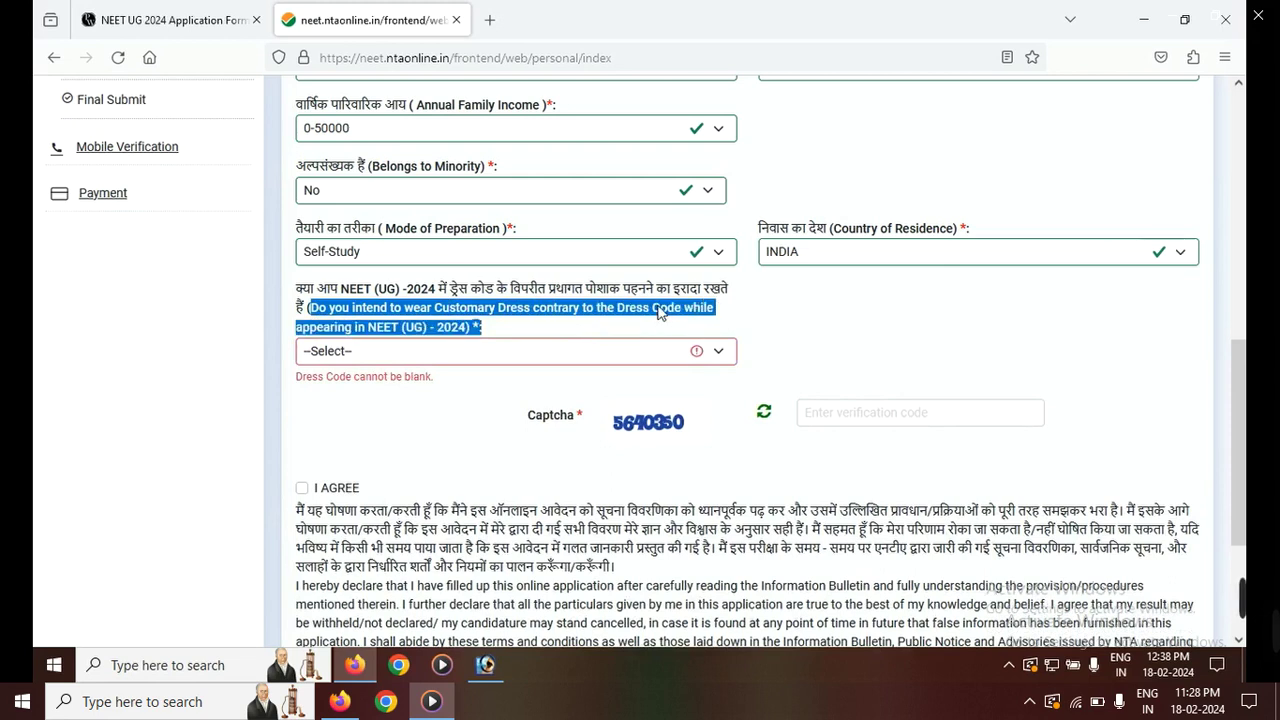
Answer No to the customary dress question
click(659, 312)
click(508, 357)
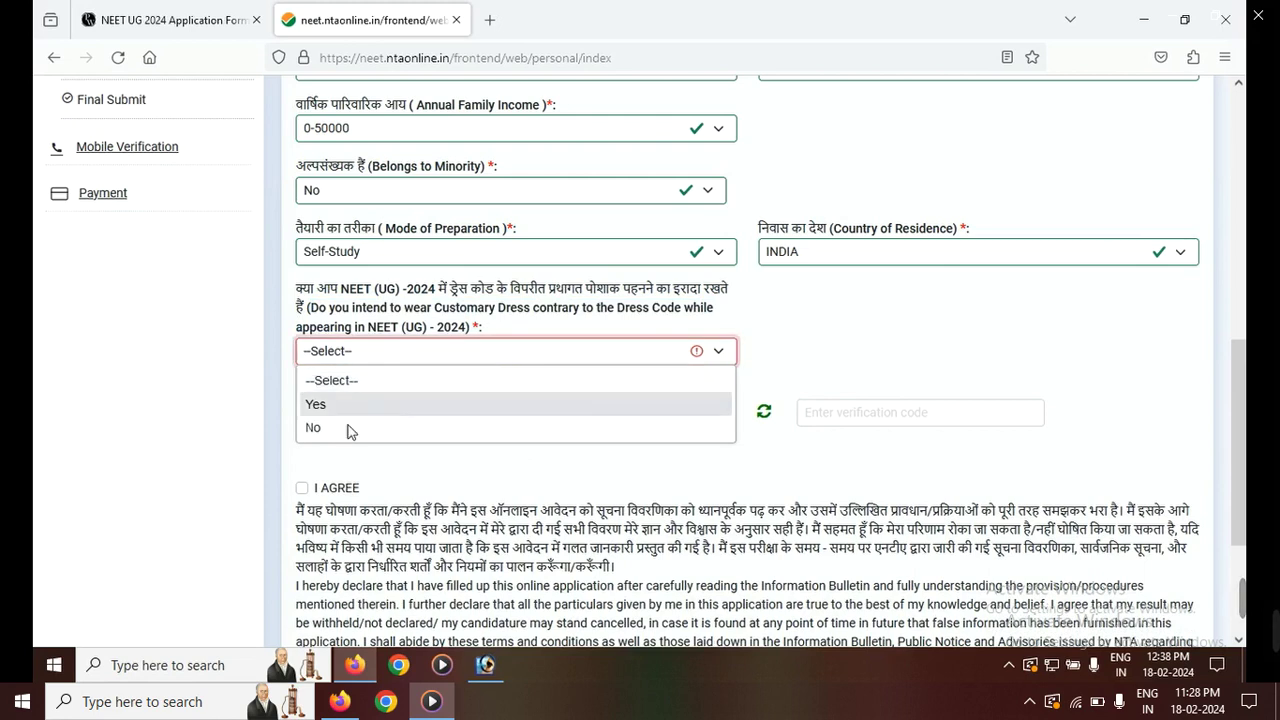
click(349, 431)
Enter the captcha code, accept the declaration and save the personal details
click(918, 400)
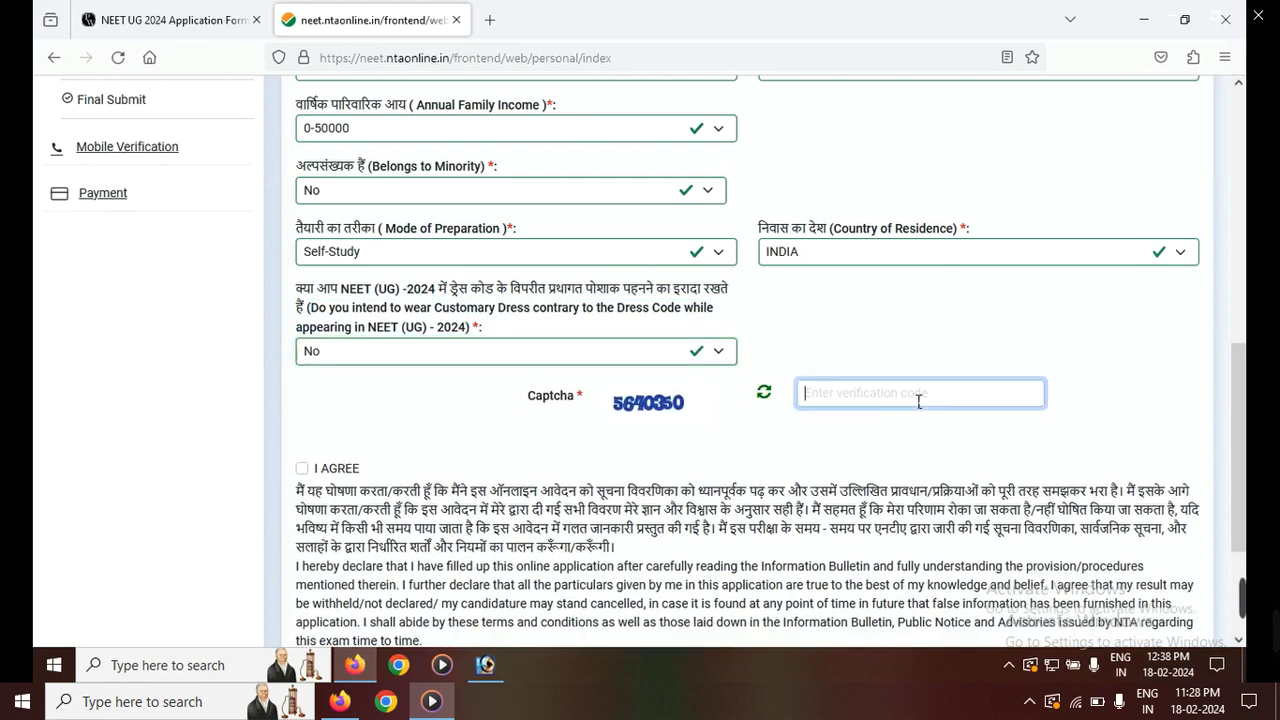
text(56403)
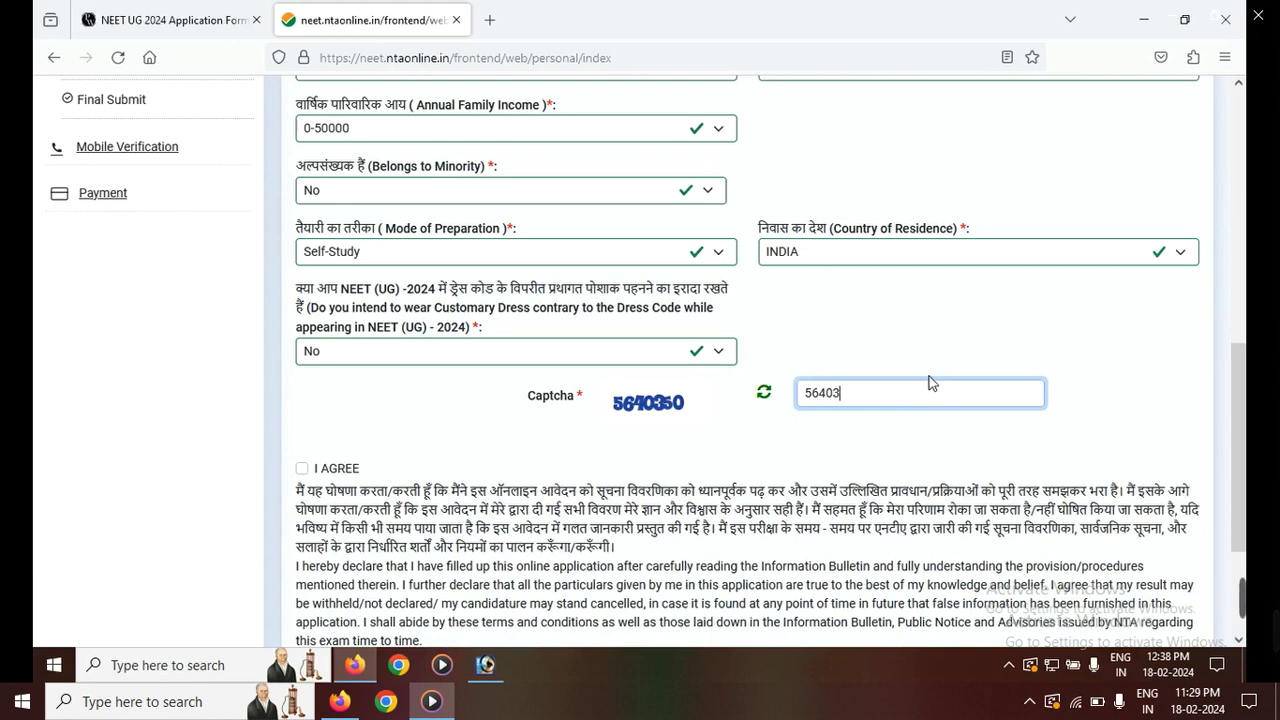
text(50)
scroll(819, 447, down, 1)
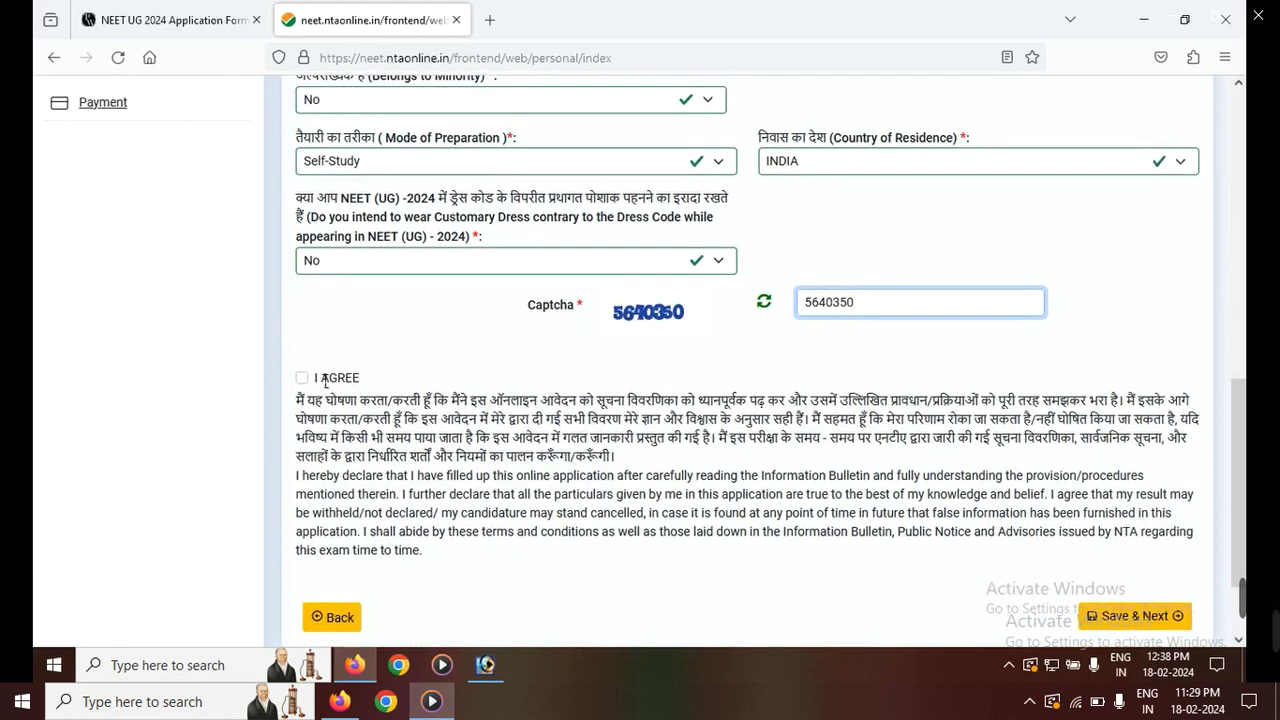
click(302, 378)
click(1138, 617)
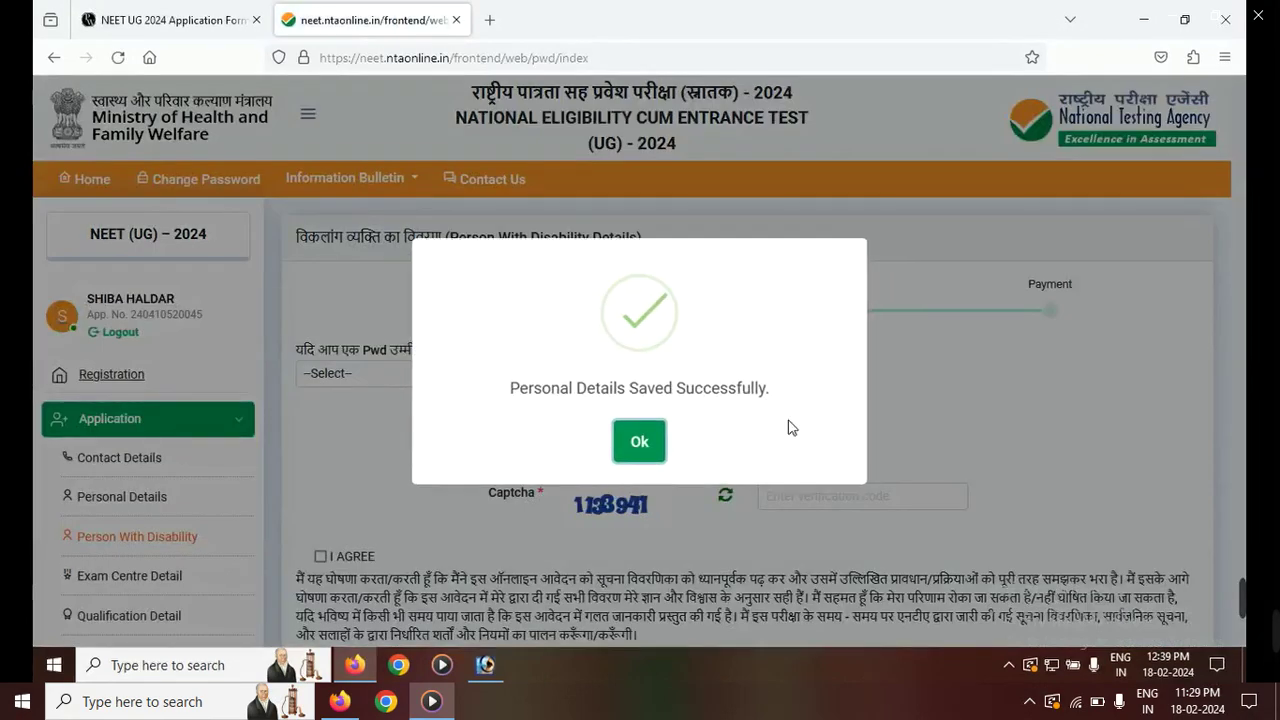
Dismiss the personal details saved message and answer No to the PwD candidate question
click(633, 435)
click(529, 383)
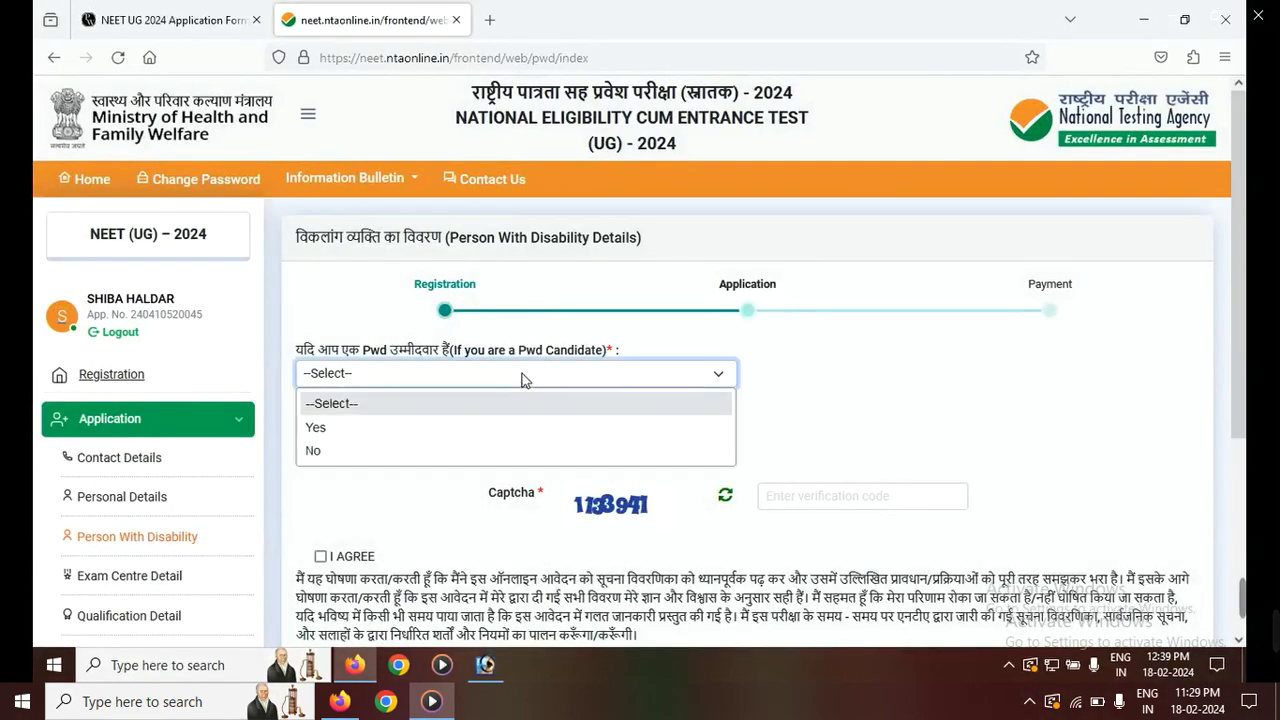
click(522, 374)
click(513, 374)
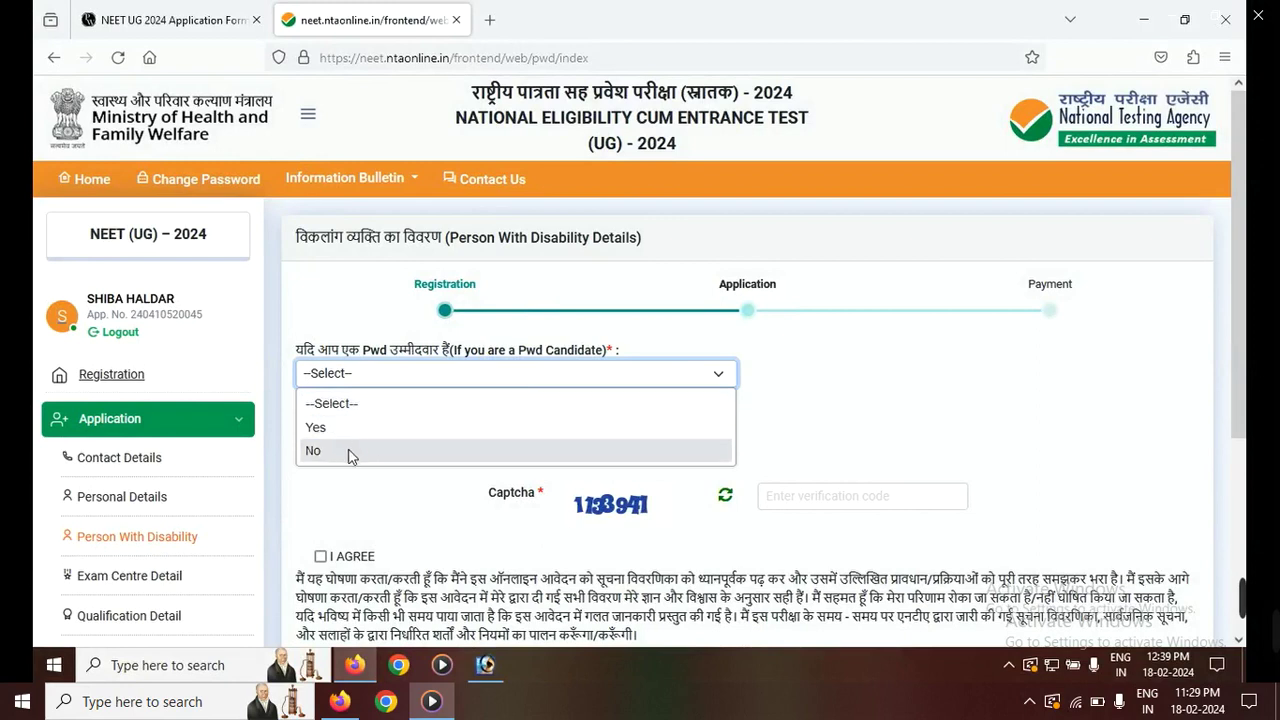
click(548, 444)
Enter the captcha, accept the declaration and save the disability details
scroll(548, 443, down, 2)
click(826, 418)
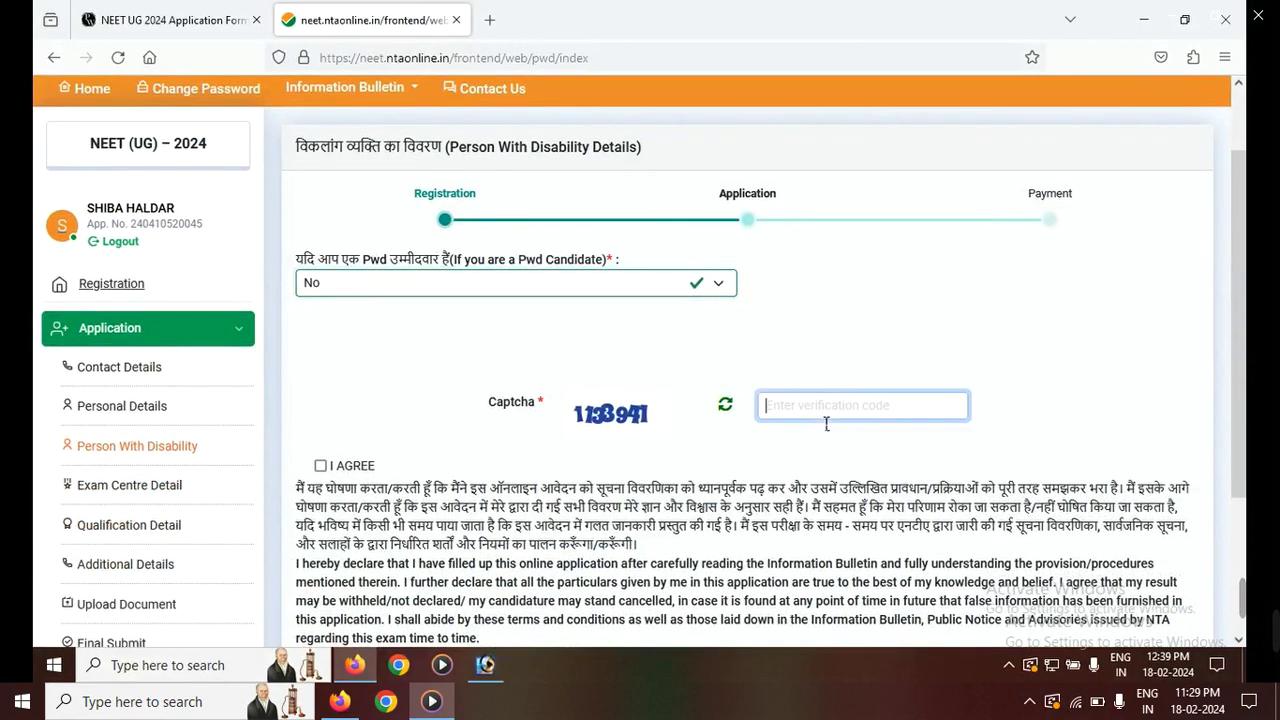
text(1133941)
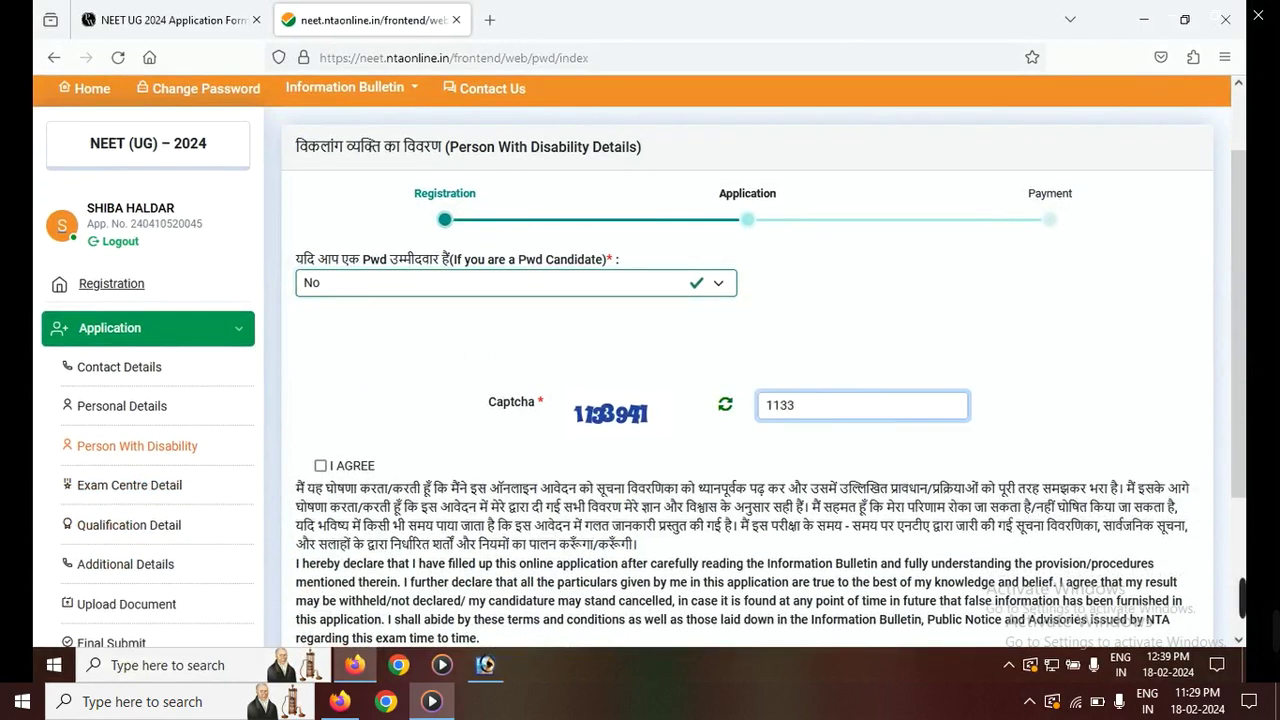
click(320, 466)
scroll(550, 510, down, 3)
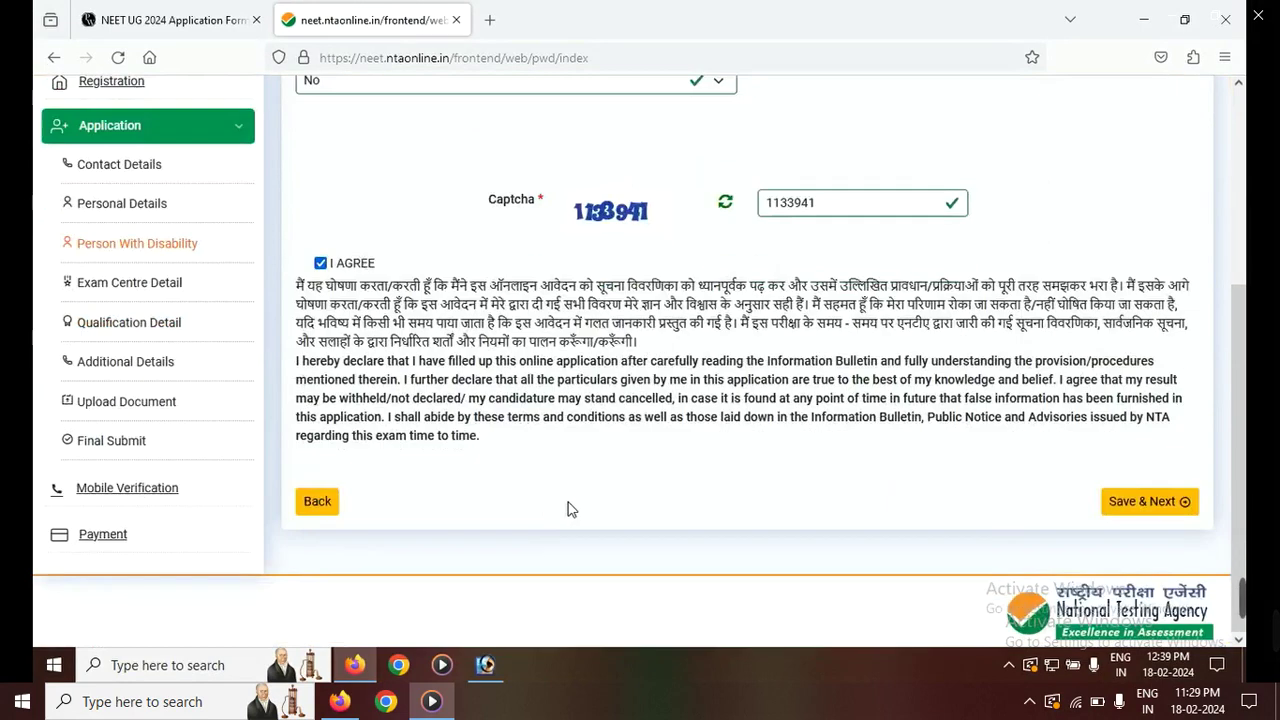
click(1190, 506)
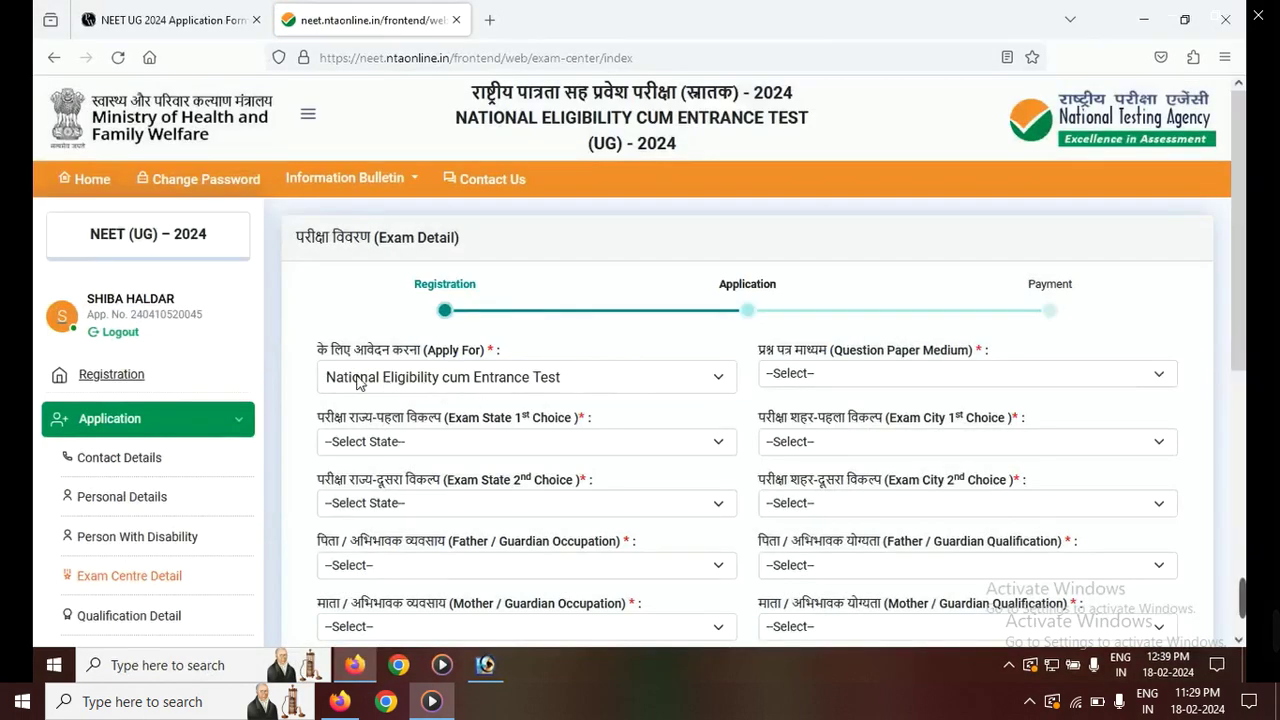
Choose Bengali as question paper medium and WEST BENGAL as first-choice exam state
click(820, 378)
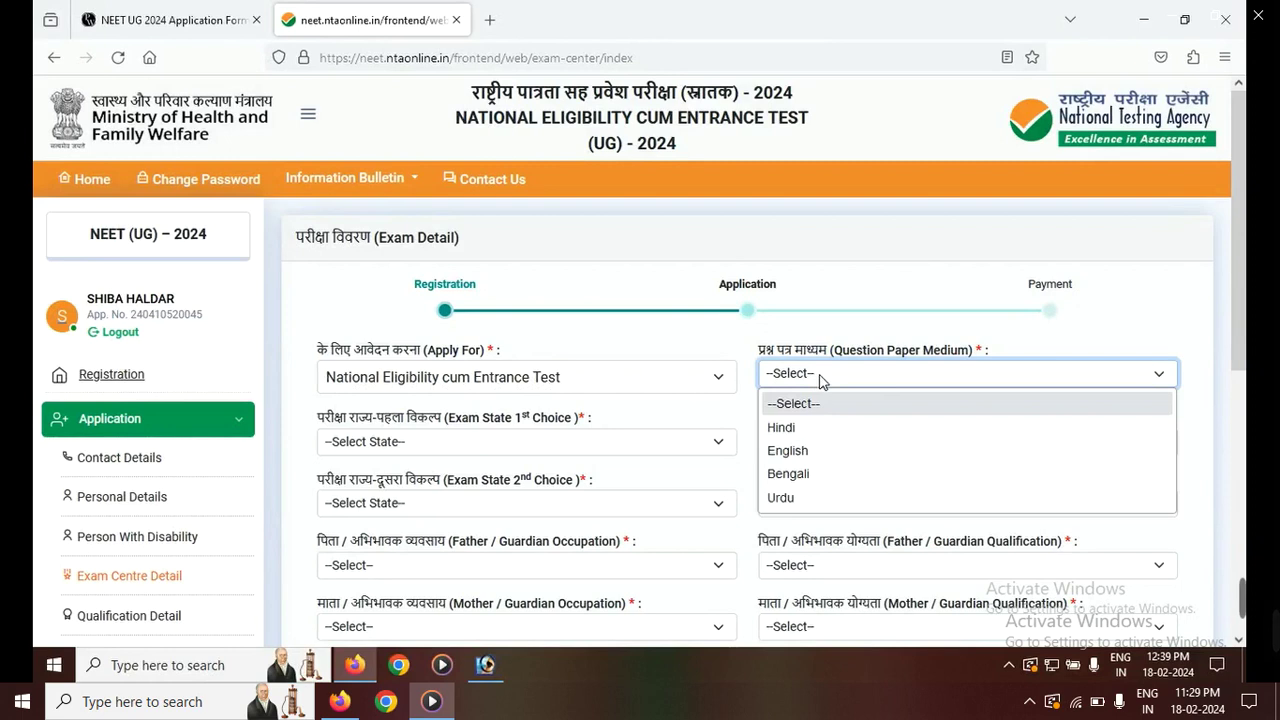
click(820, 473)
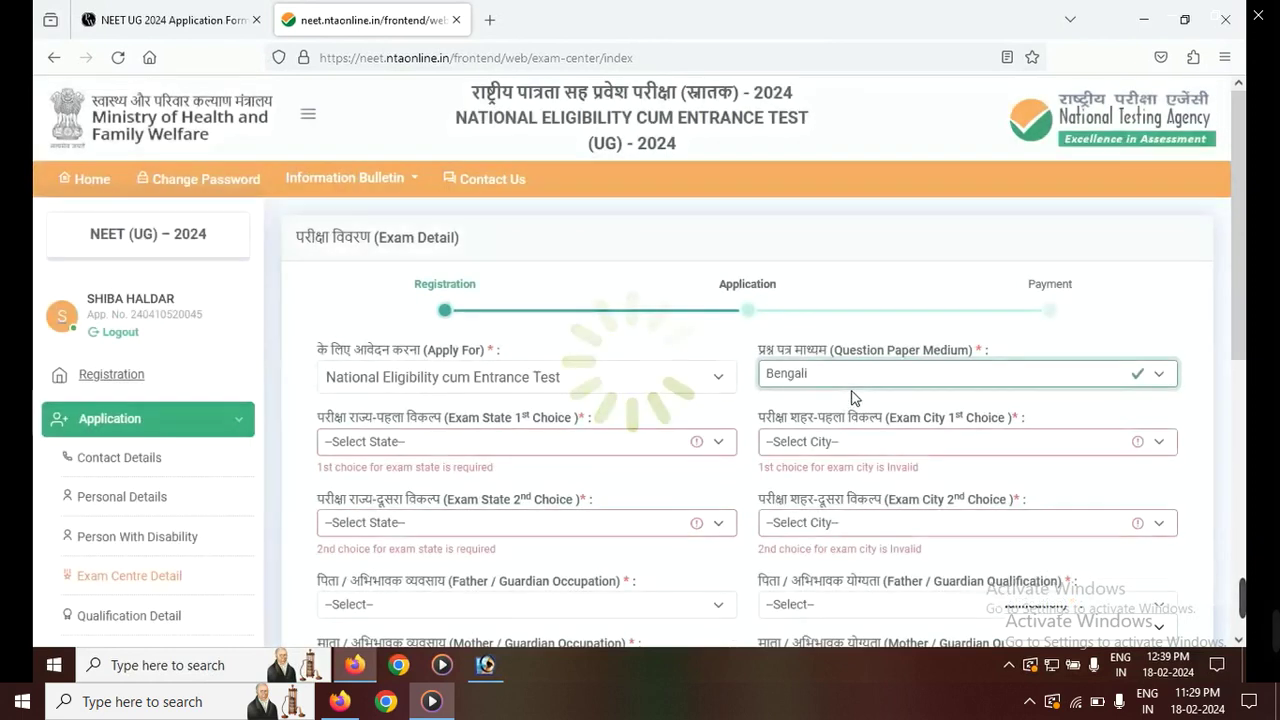
click(381, 443)
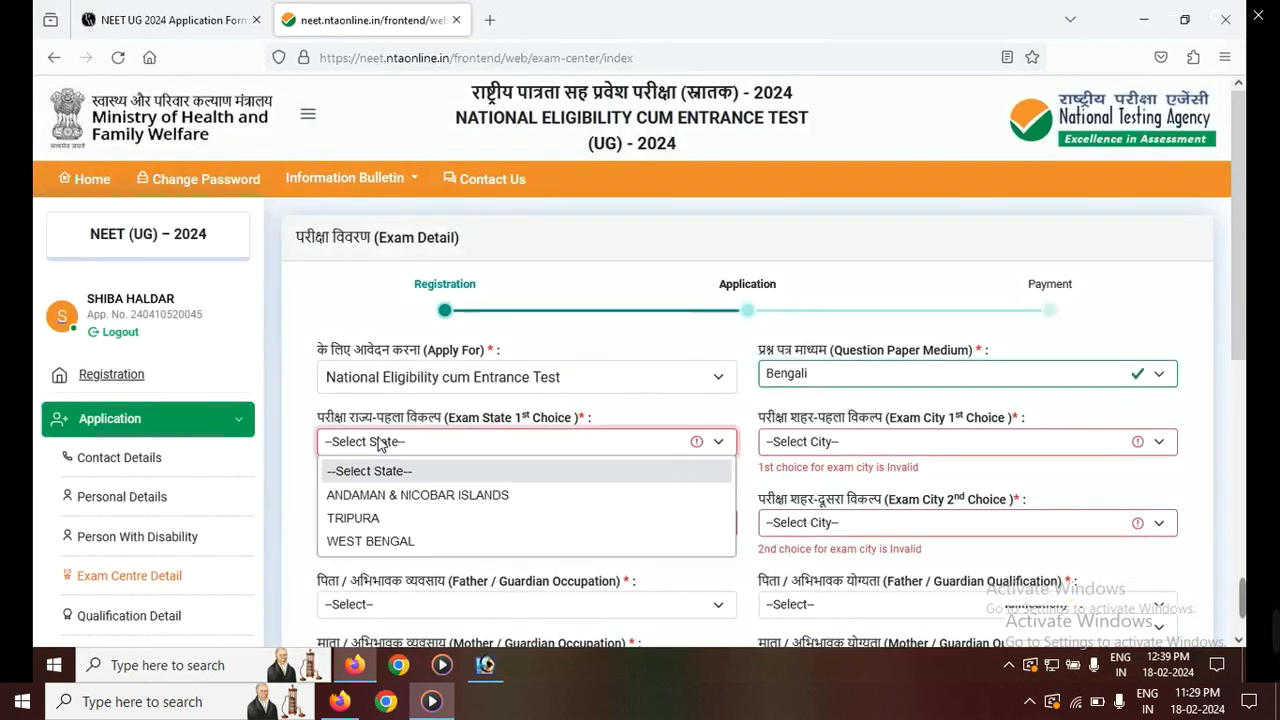
click(345, 541)
Pick Malda as the first-choice exam city
click(866, 447)
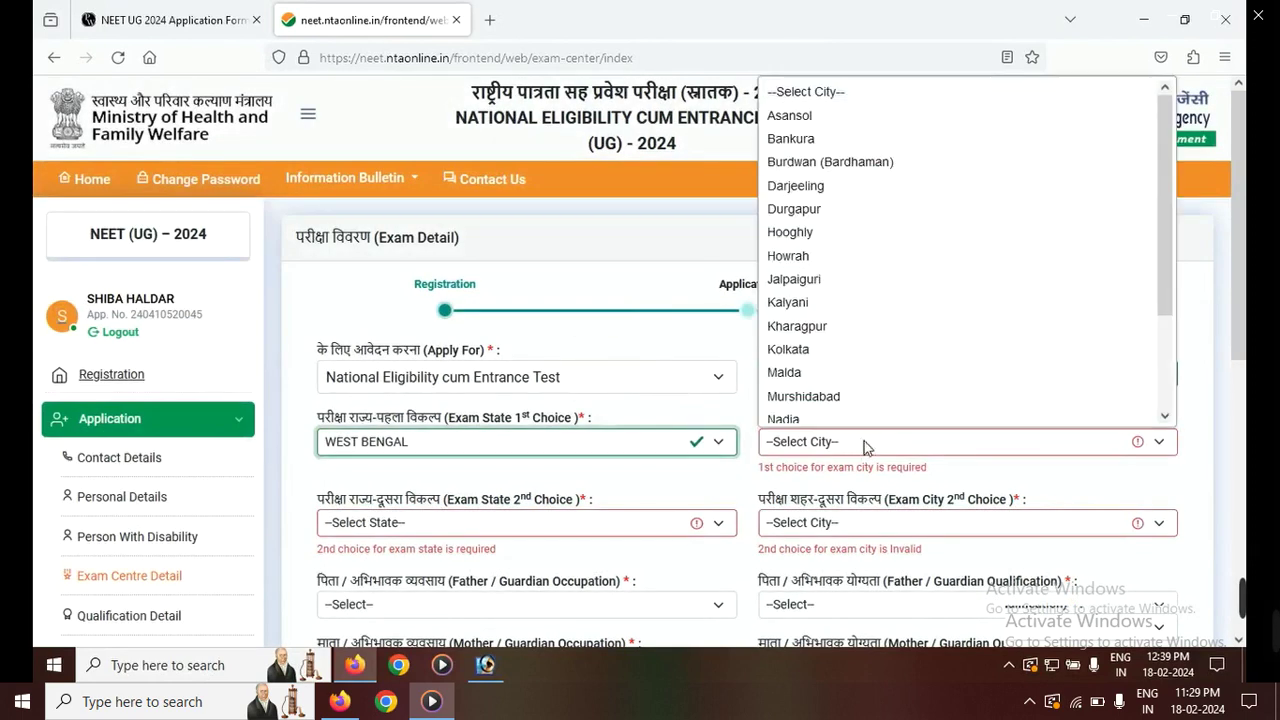
scroll(903, 342, down, 2)
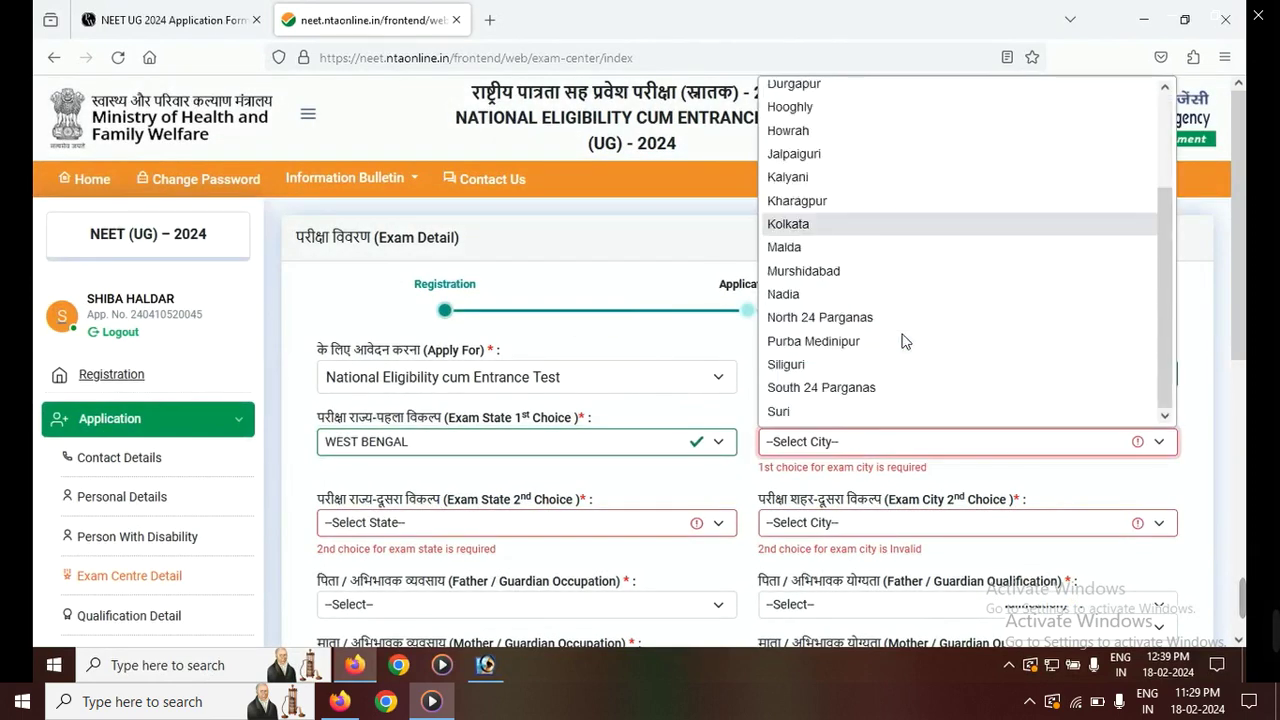
scroll(894, 362, up, 3)
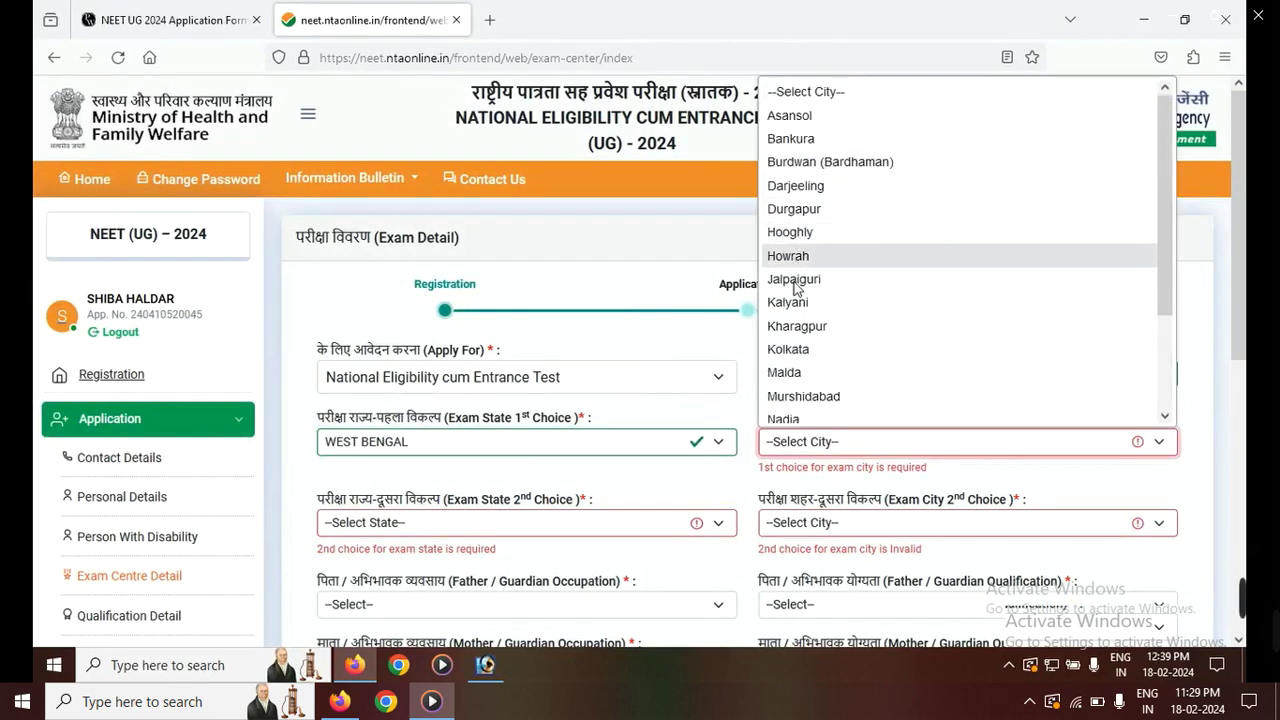
scroll(812, 280, down, 2)
scroll(812, 358, up, 3)
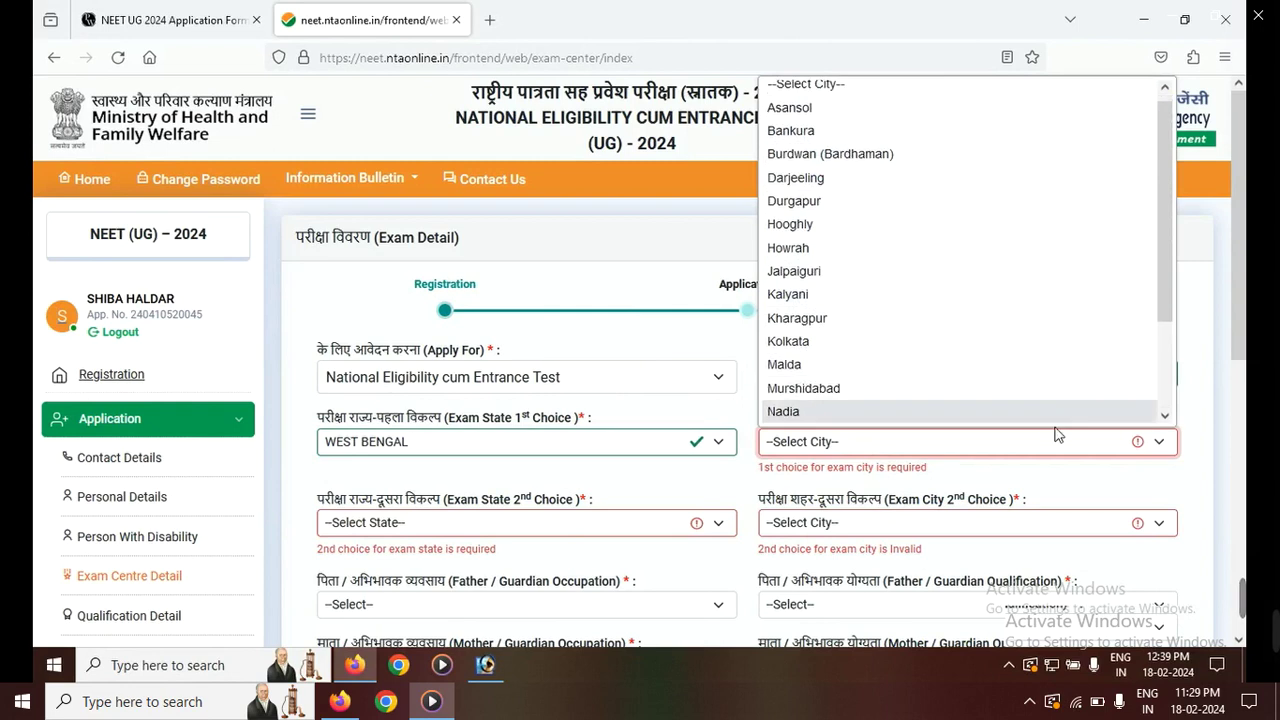
click(1165, 416)
click(1165, 416)
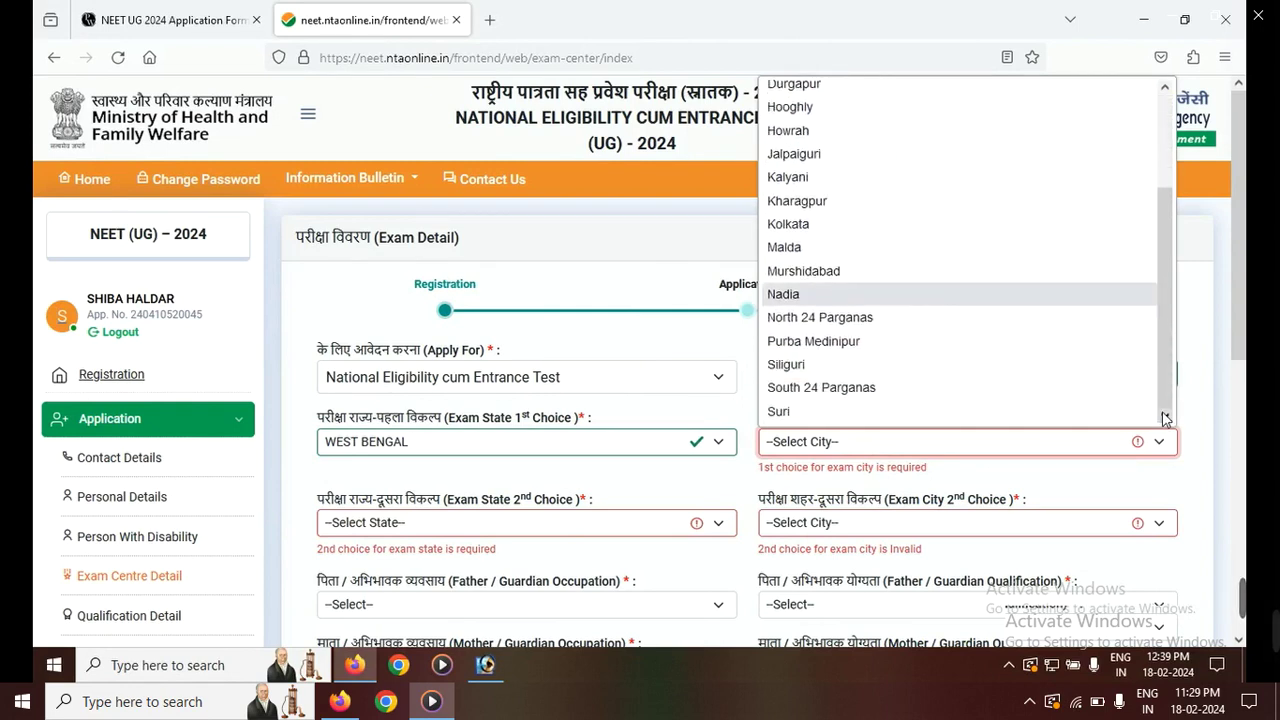
scroll(967, 314, up, 2)
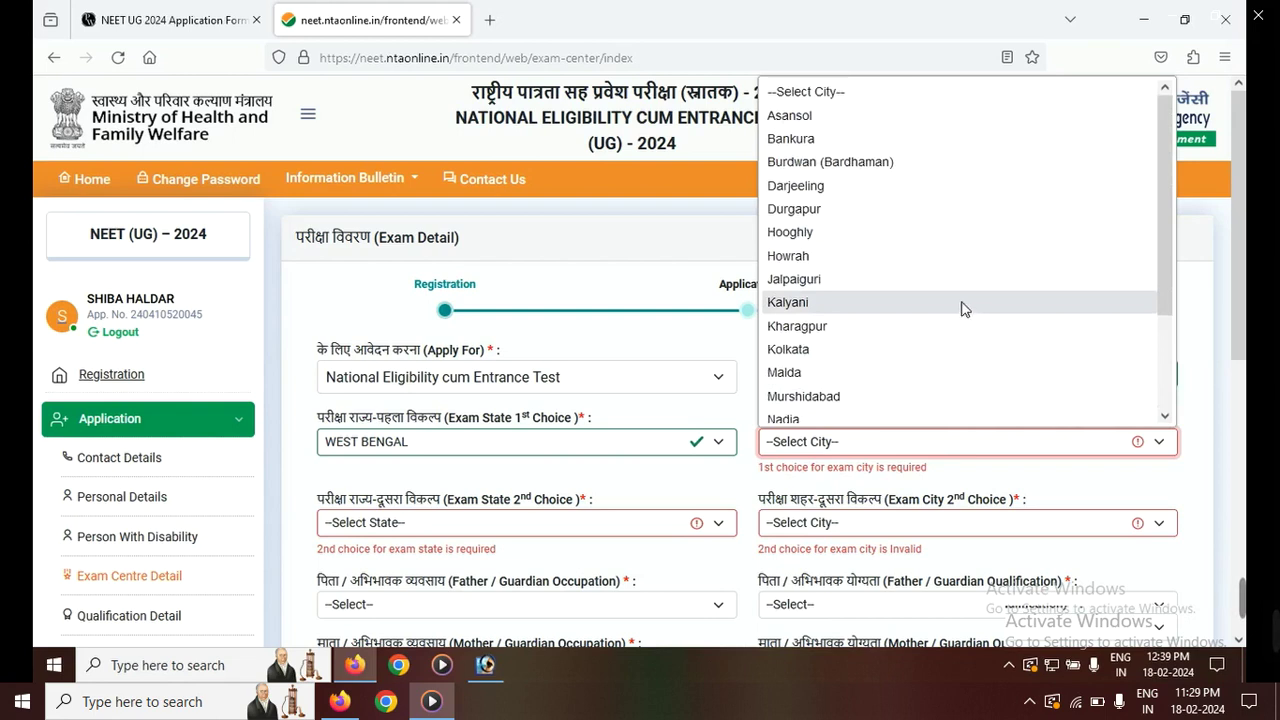
click(806, 374)
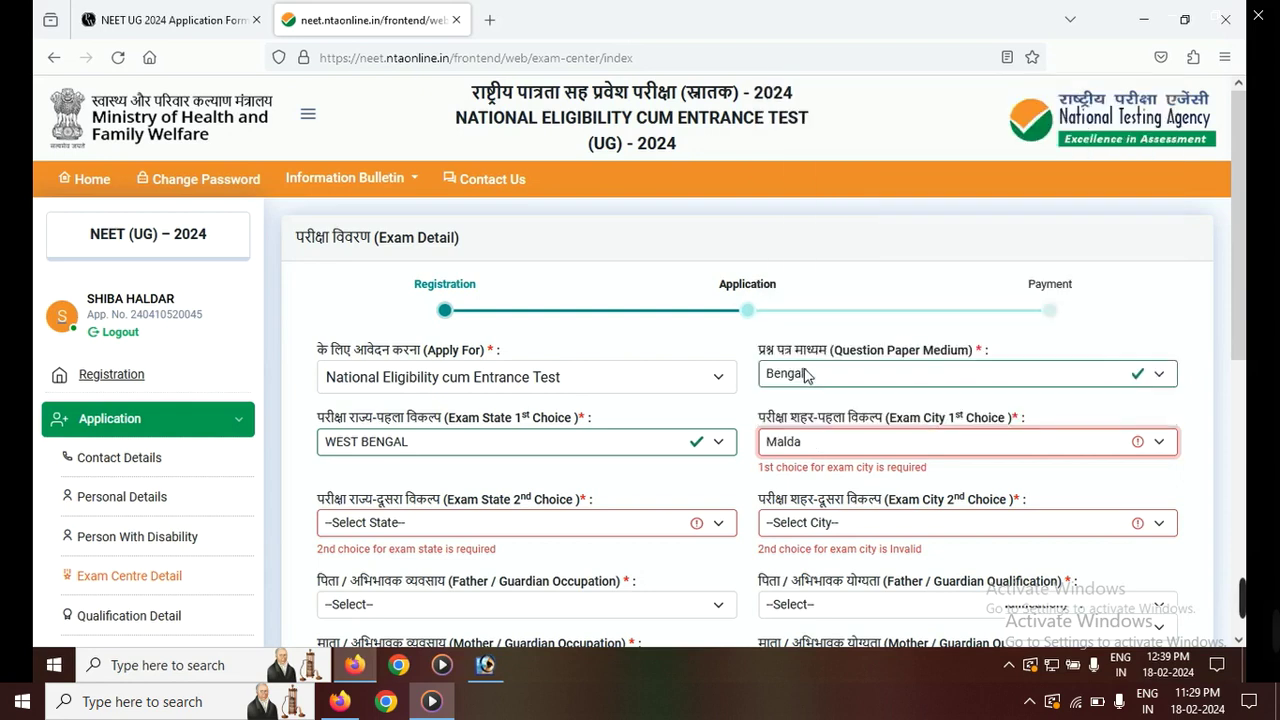
Set WEST BENGAL as second-choice exam state and scroll its city list toward Siliguri
scroll(566, 374, down, 1)
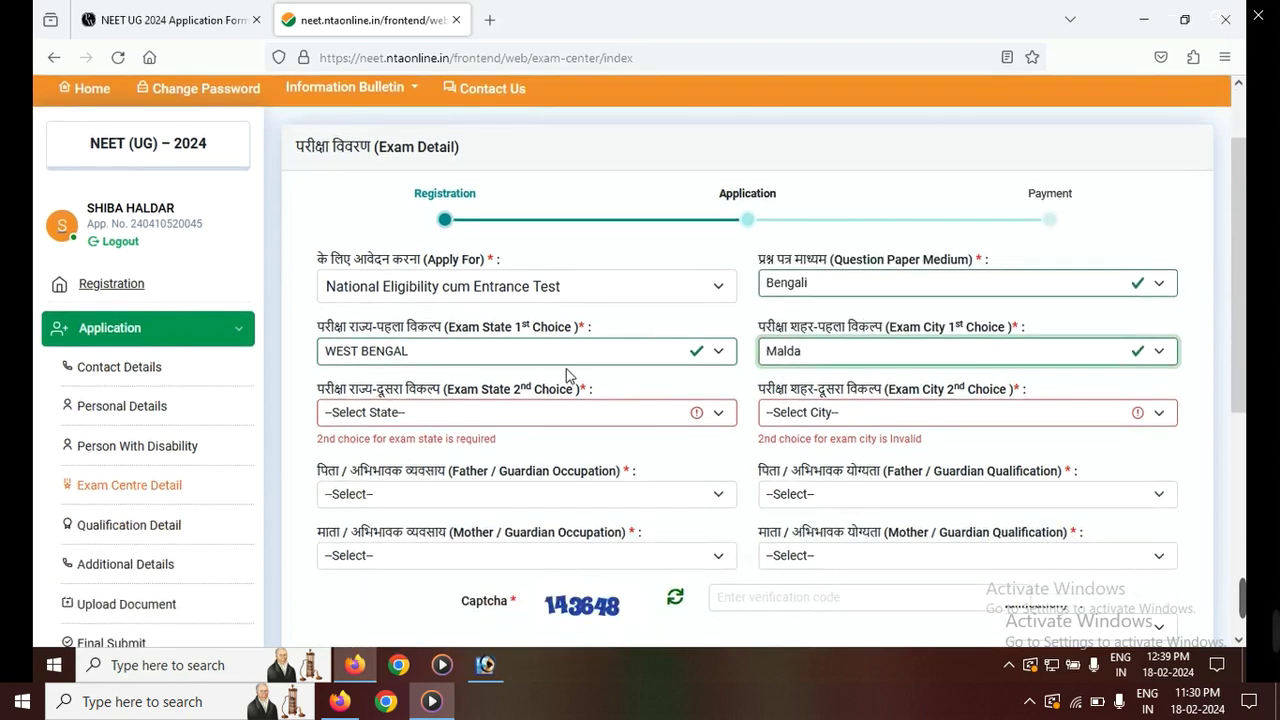
click(508, 418)
click(470, 512)
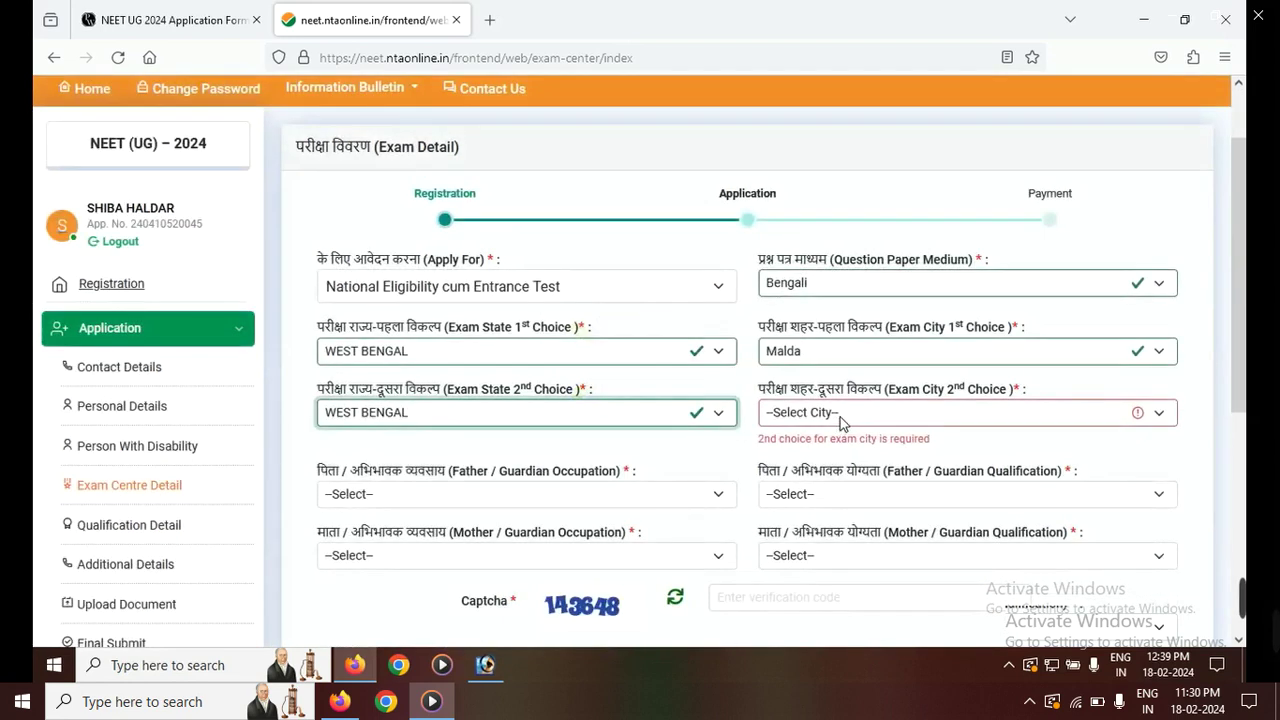
click(826, 416)
scroll(886, 334, down, 3)
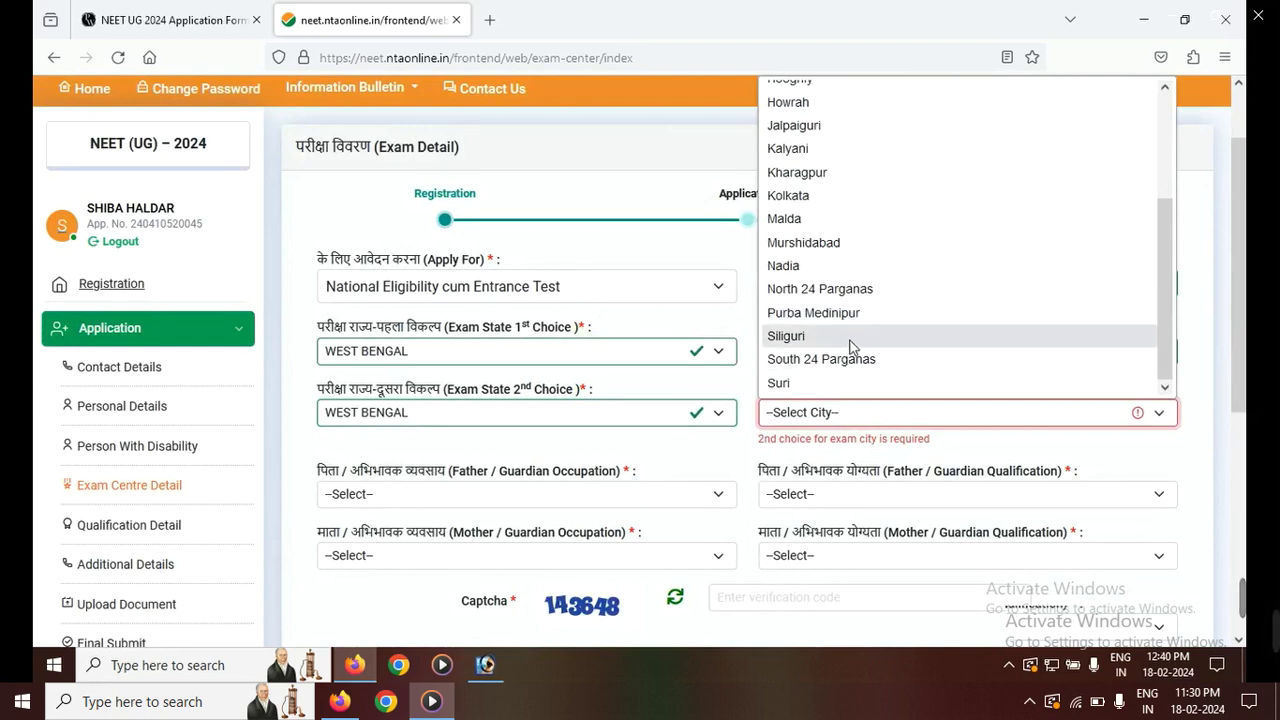
mouse_move(1165, 277)
mouse_down()
mouse_move(1160, 160)
mouse_move(1160, 291)
mouse_up()
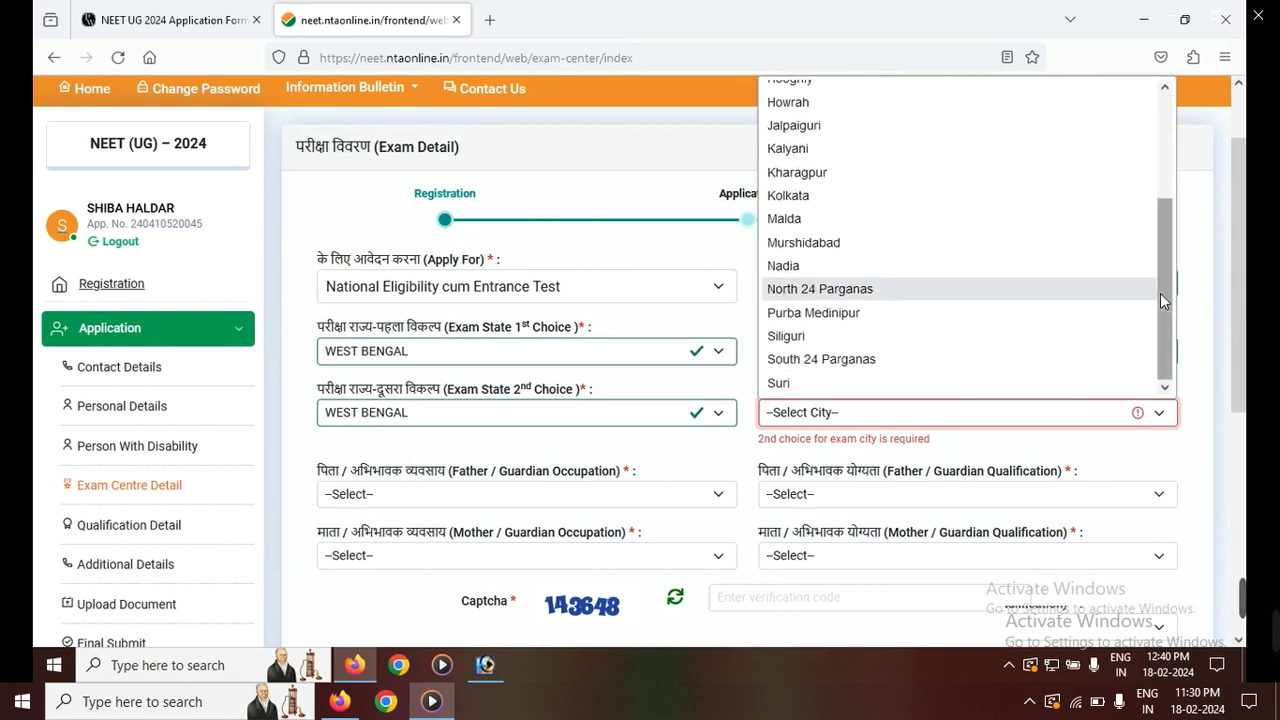
Pick Siliguri as second-choice exam city and set father's occupation to Others
click(898, 338)
scroll(645, 388, down, 1)
click(426, 378)
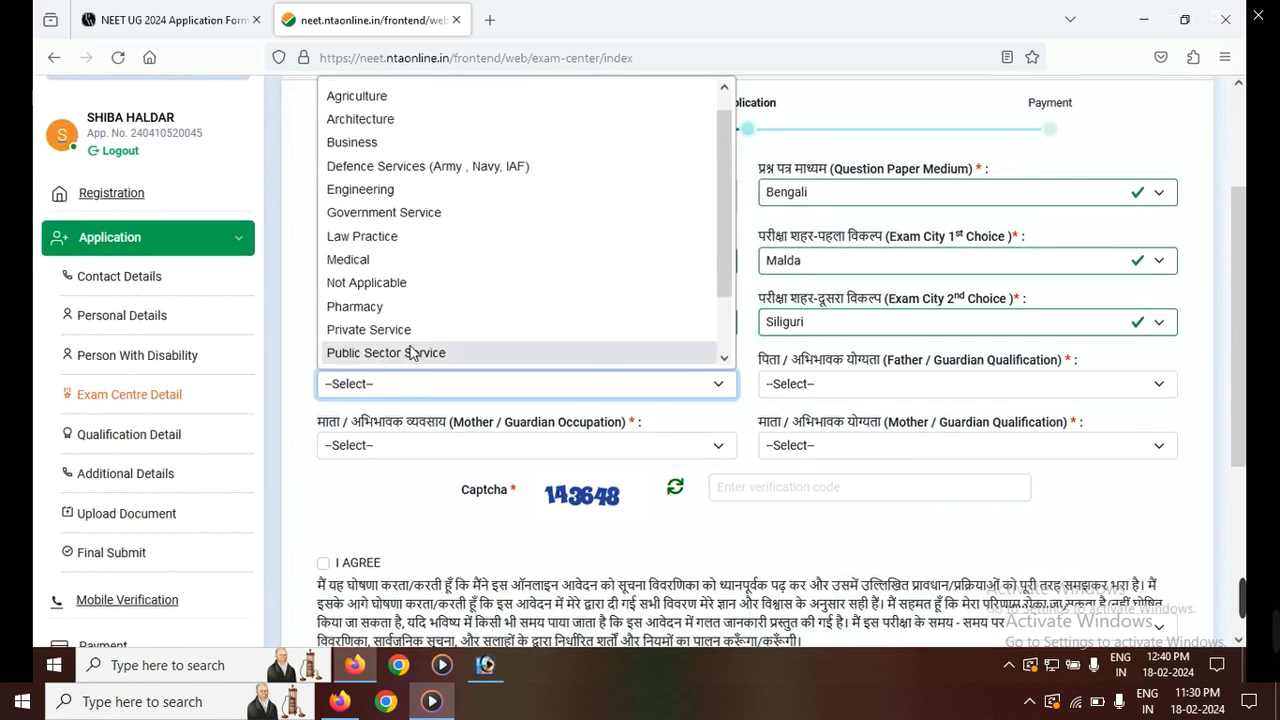
scroll(420, 353, down, 1)
click(409, 392)
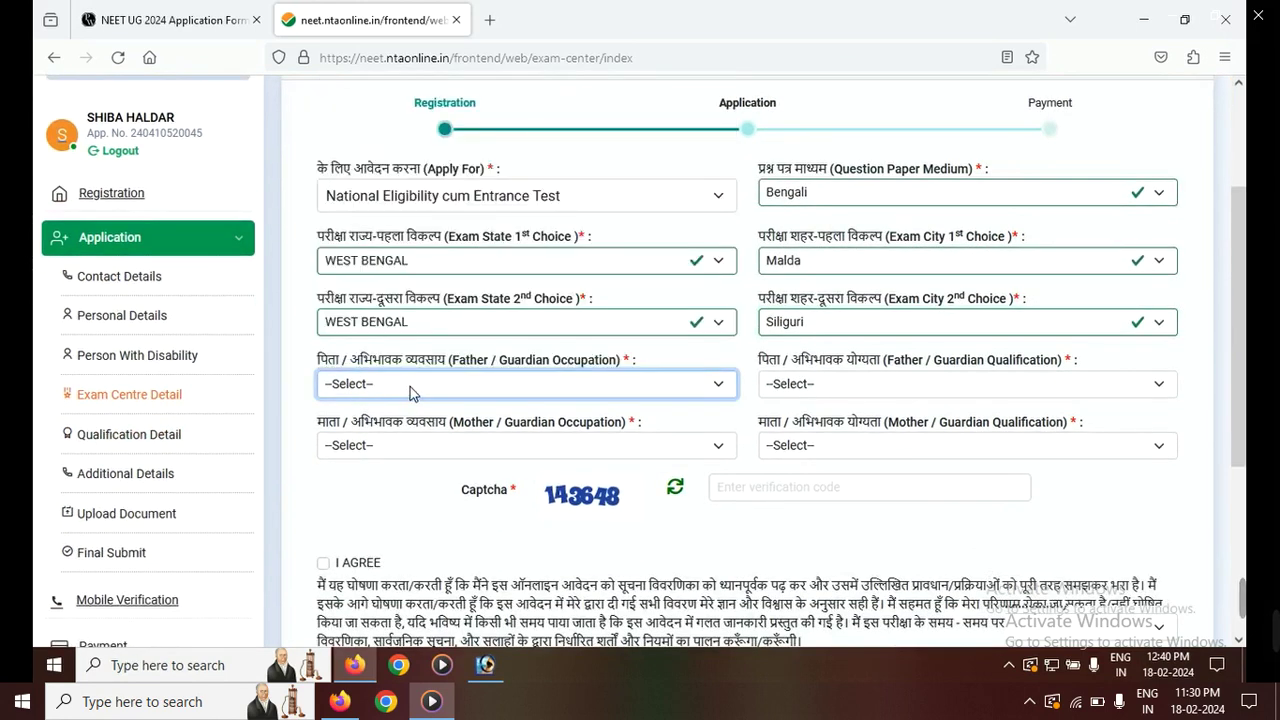
click(409, 392)
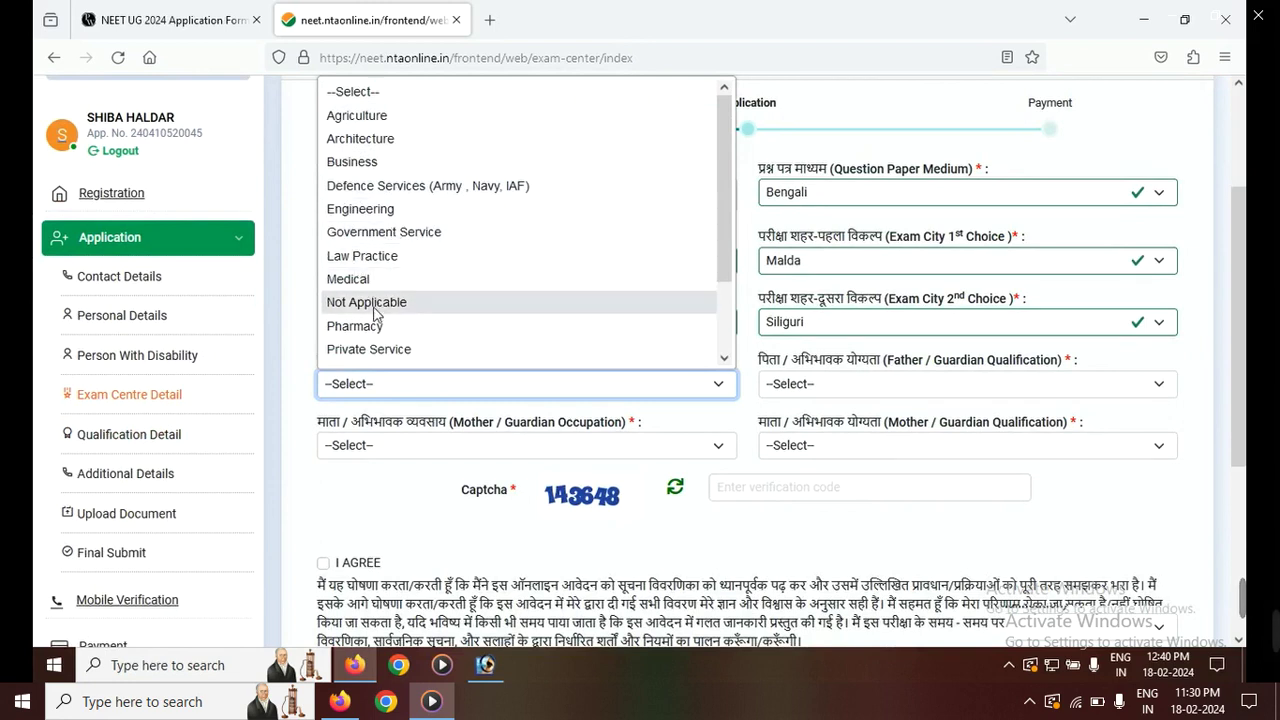
scroll(395, 330, down, 2)
click(395, 353)
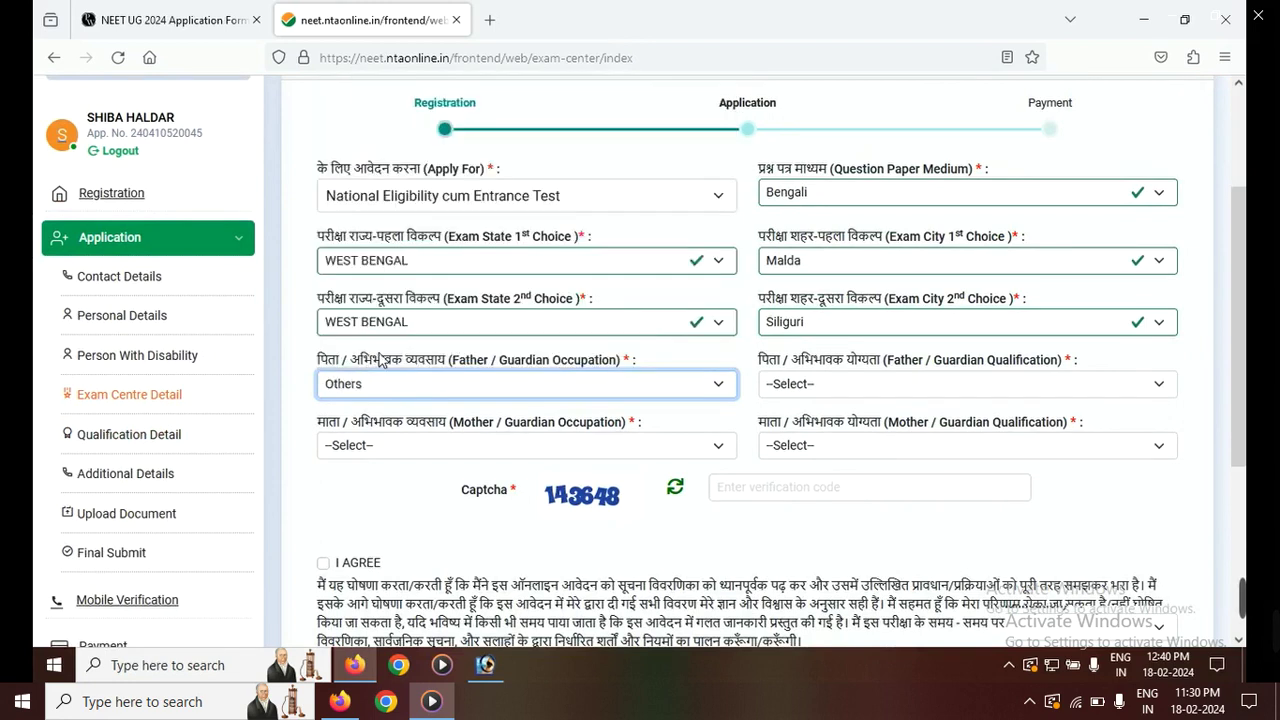
Set father's qualification, mother's occupation and mother's qualification all to Others
click(855, 394)
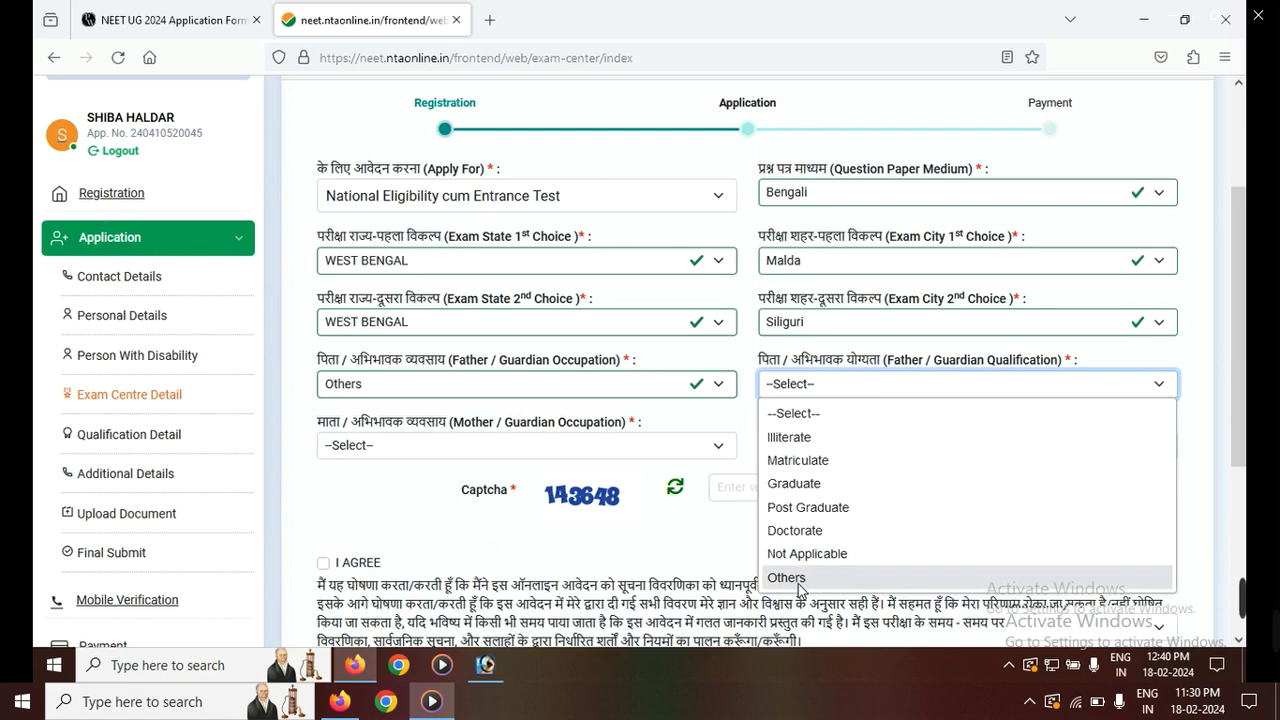
click(798, 582)
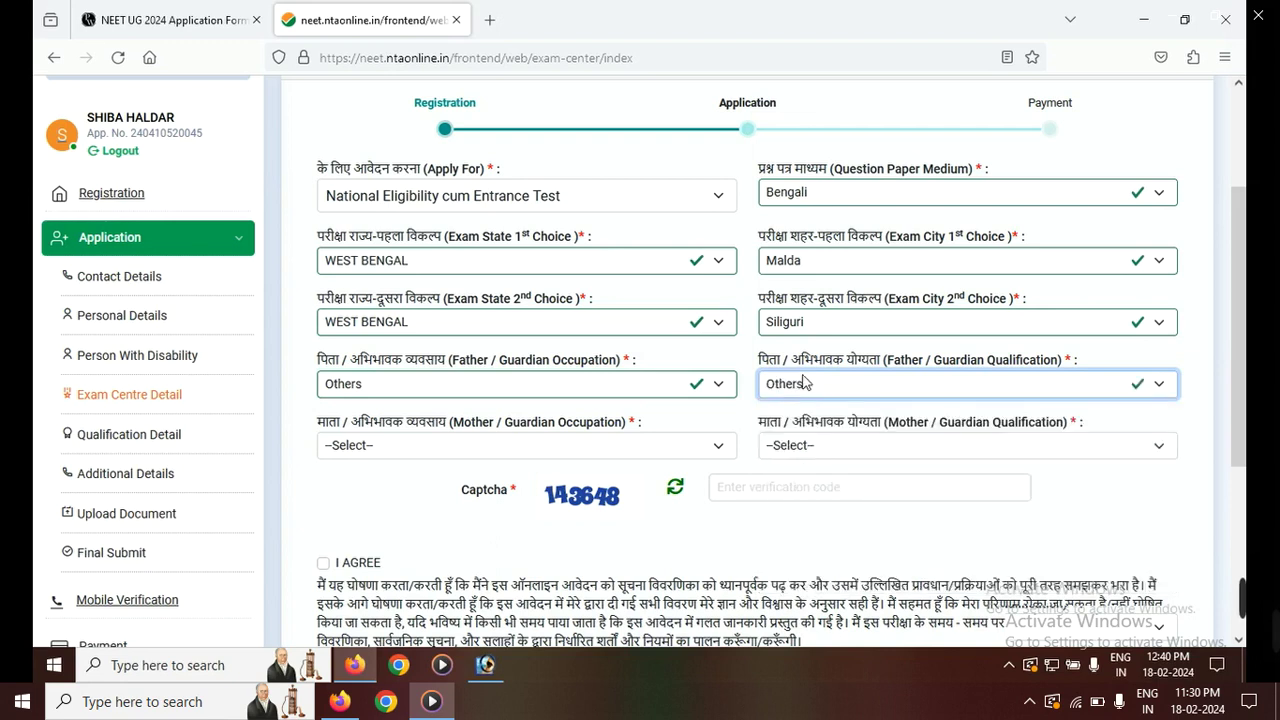
click(422, 449)
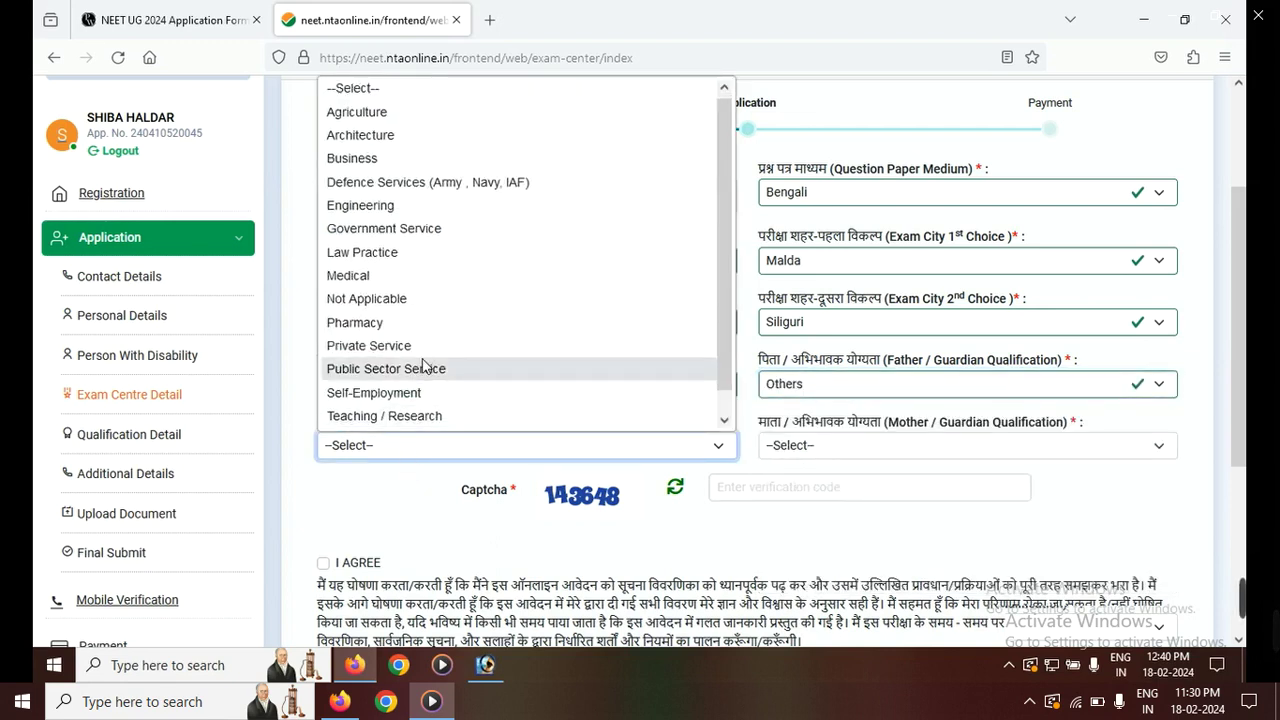
scroll(422, 365, down, 1)
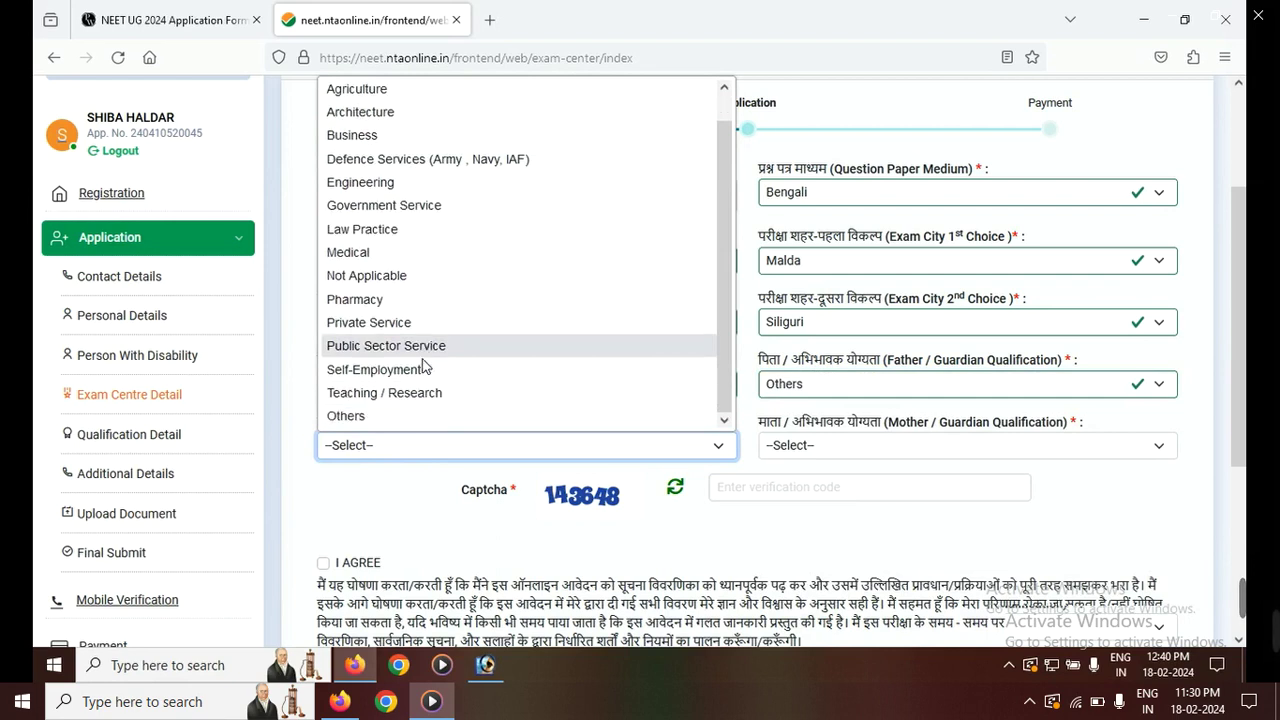
scroll(422, 365, up, 1)
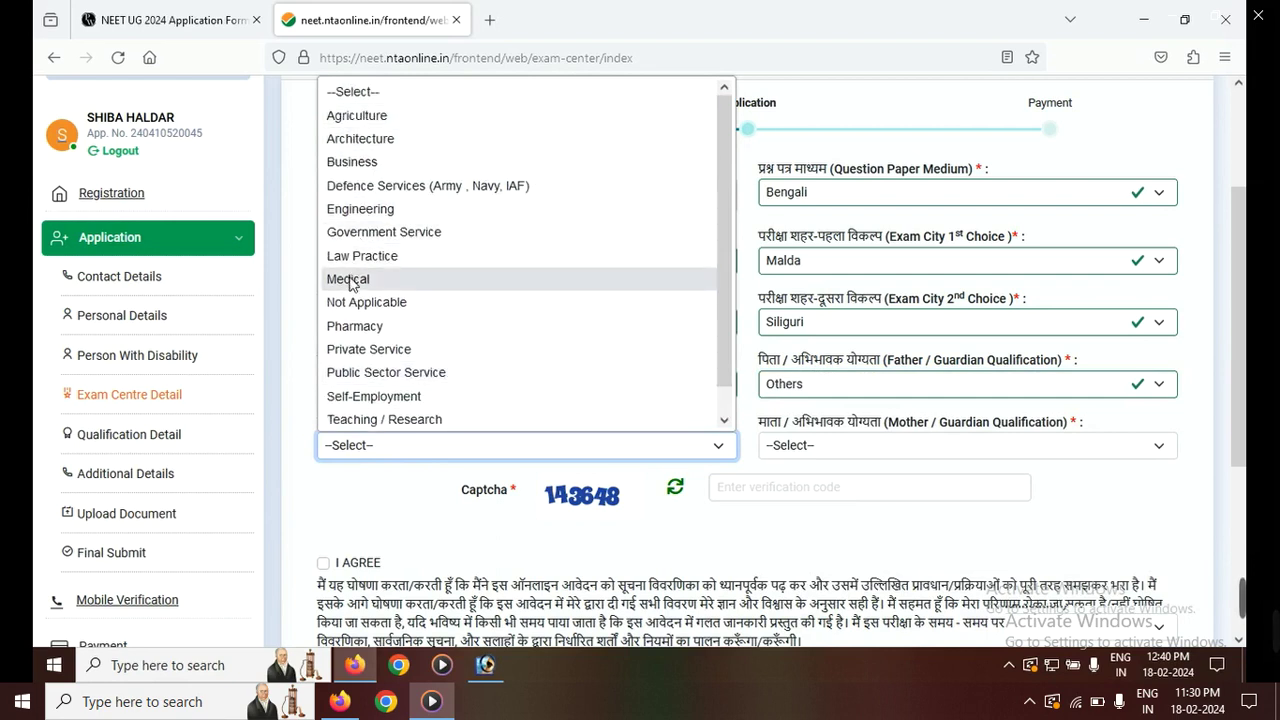
scroll(380, 365, down, 1)
click(400, 419)
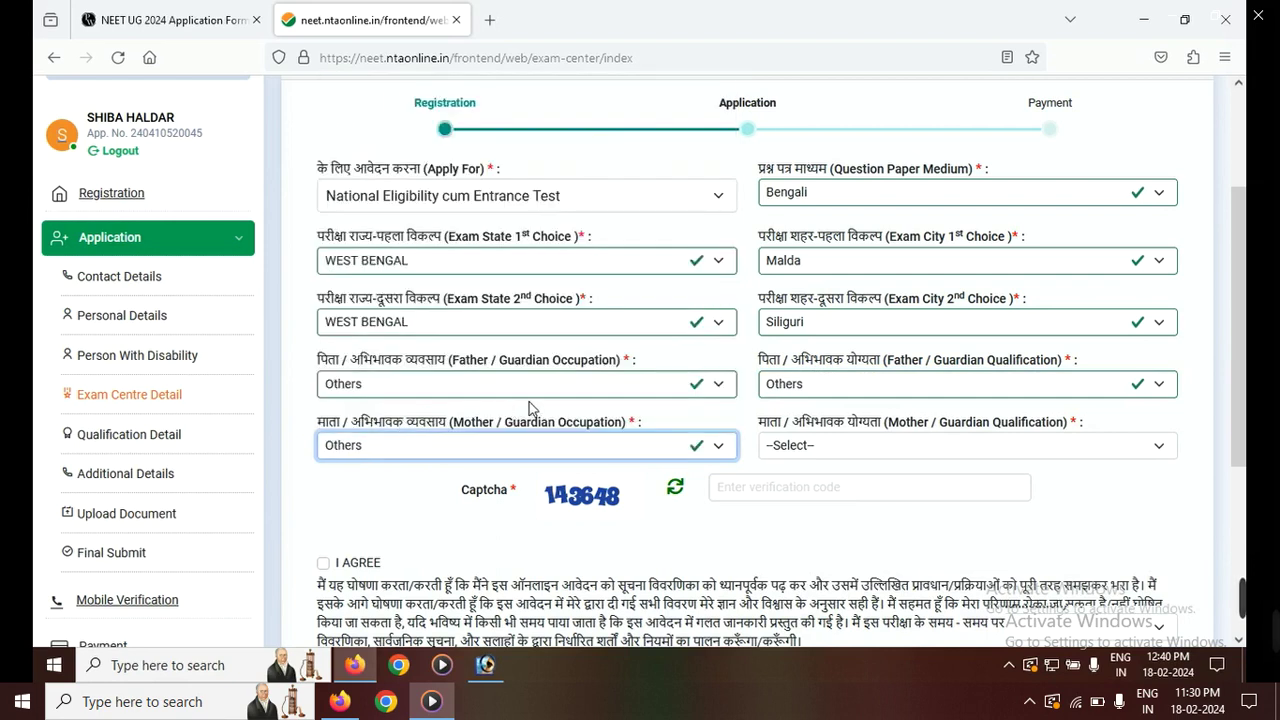
click(868, 446)
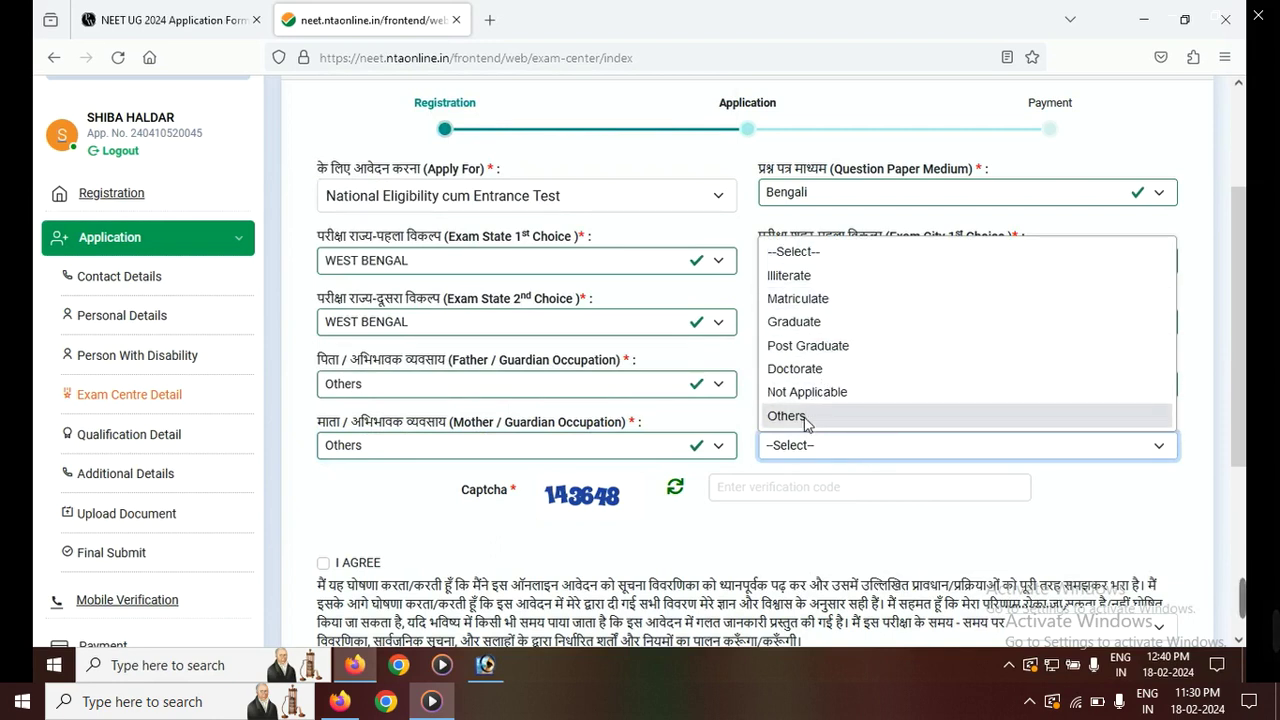
click(806, 420)
Enter the captcha, change mother's qualification to Illiterate, accept the declaration and save
scroll(725, 465, down, 2)
click(759, 408)
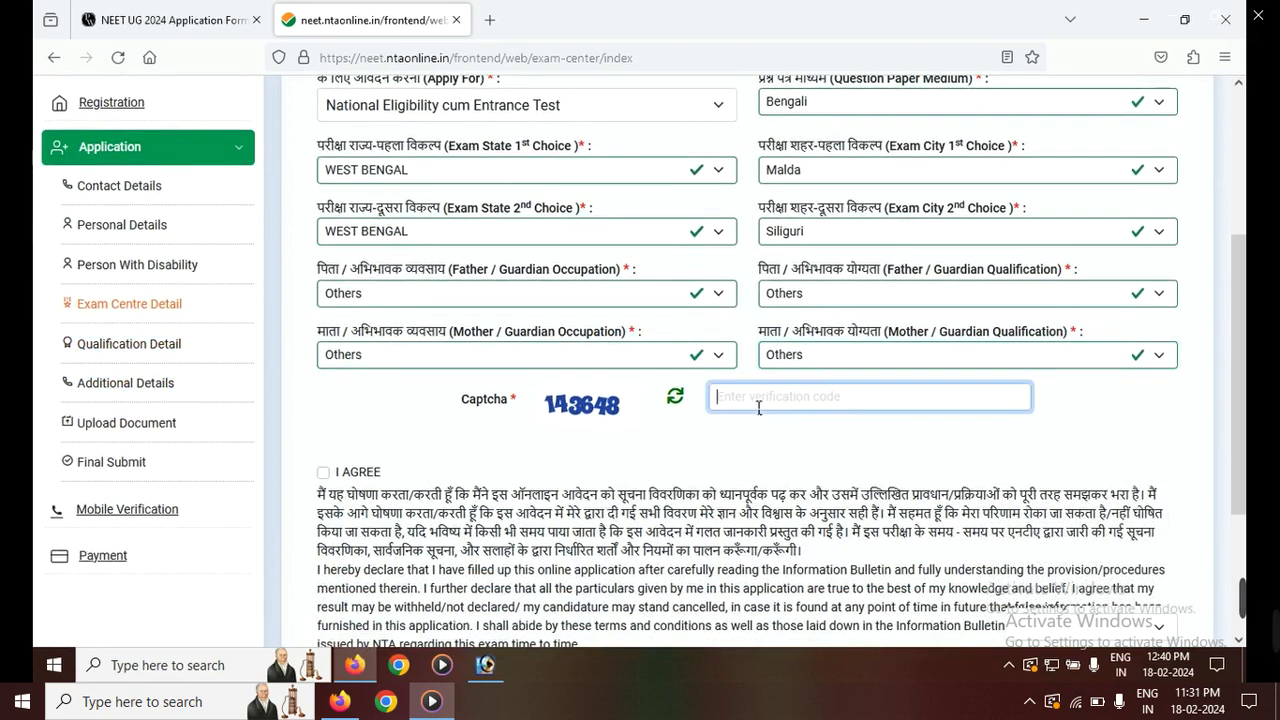
text(143648)
click(918, 360)
click(823, 416)
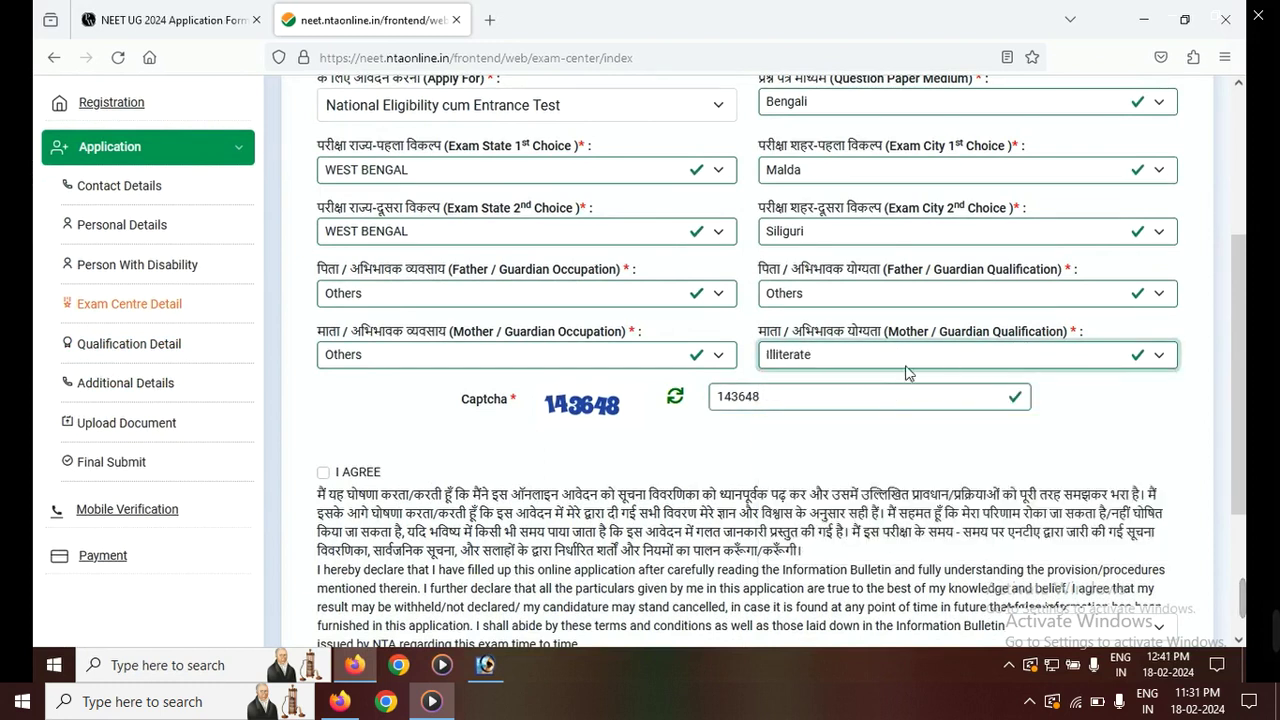
scroll(636, 437, down, 2)
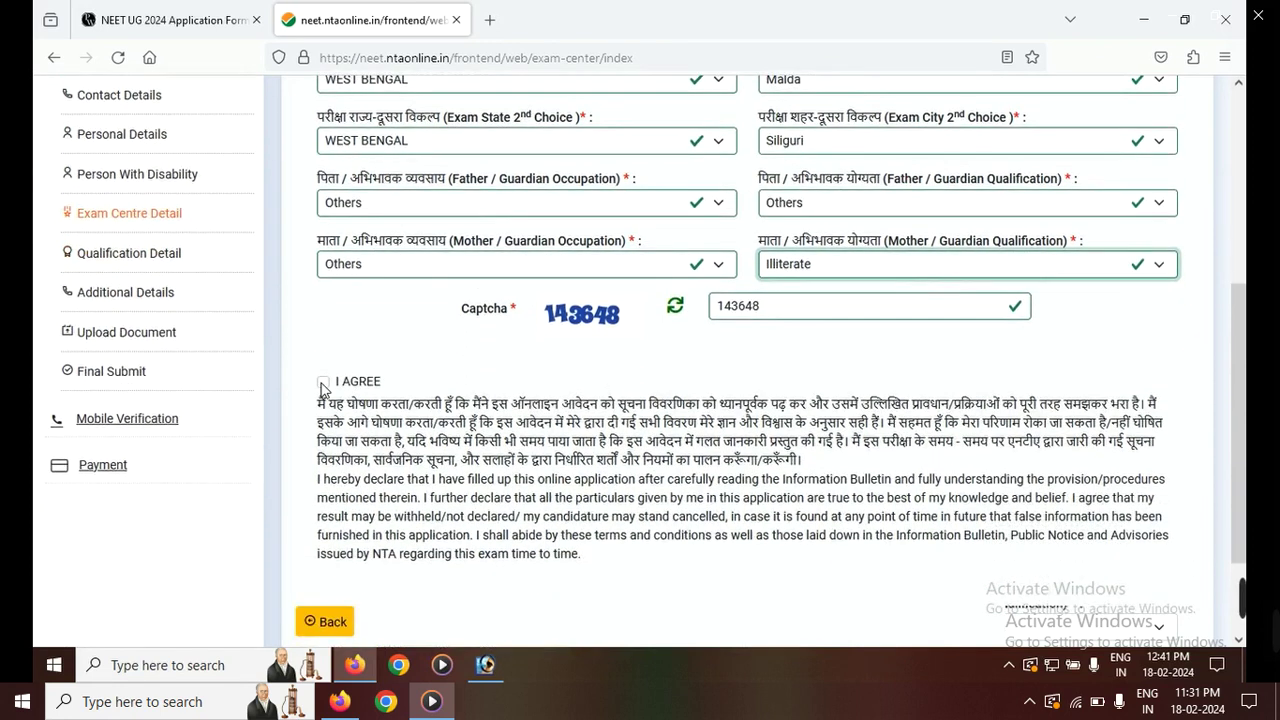
click(323, 382)
scroll(611, 463, down, 2)
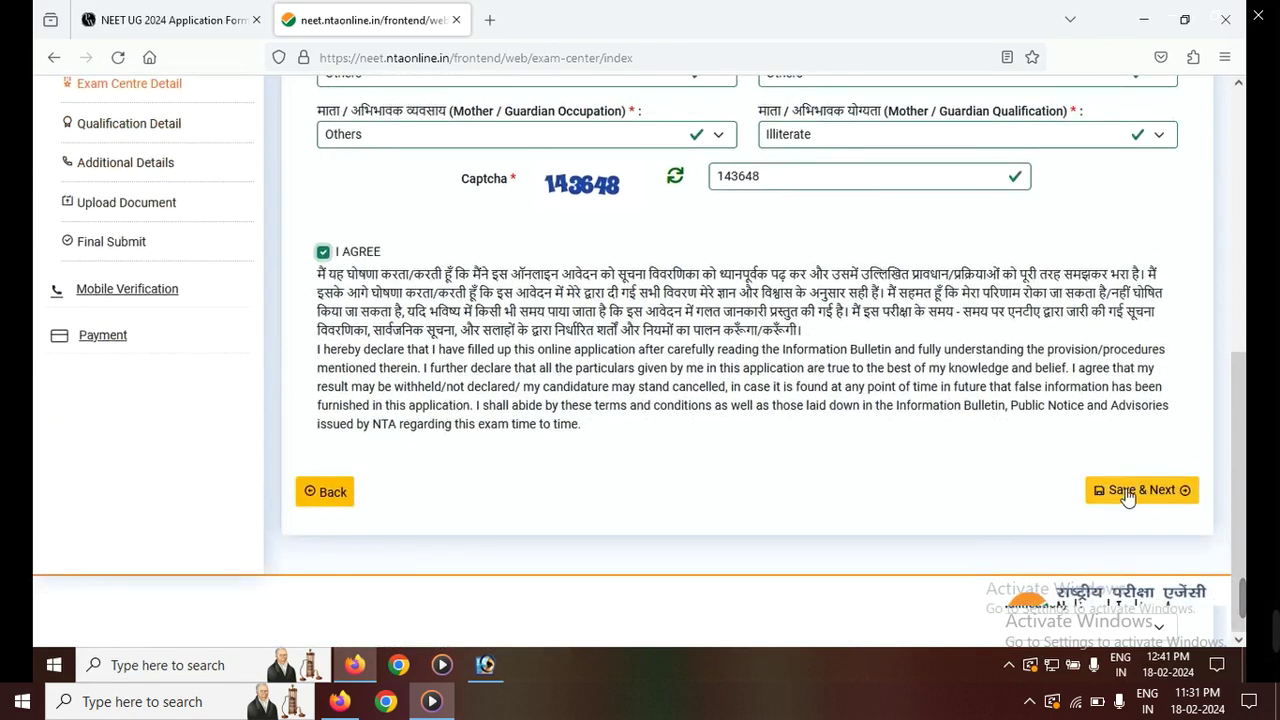
click(1095, 490)
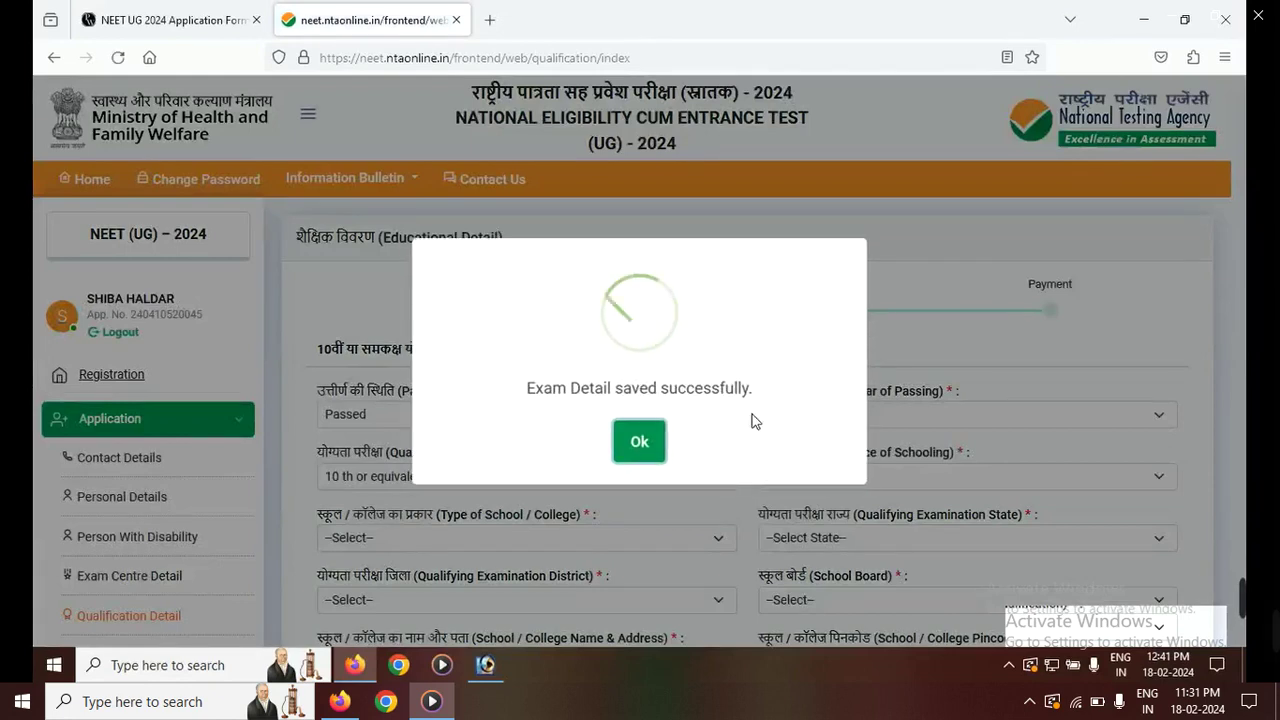
Acknowledge the saved message, keep pass status Passed and set year of passing to 2021
click(634, 440)
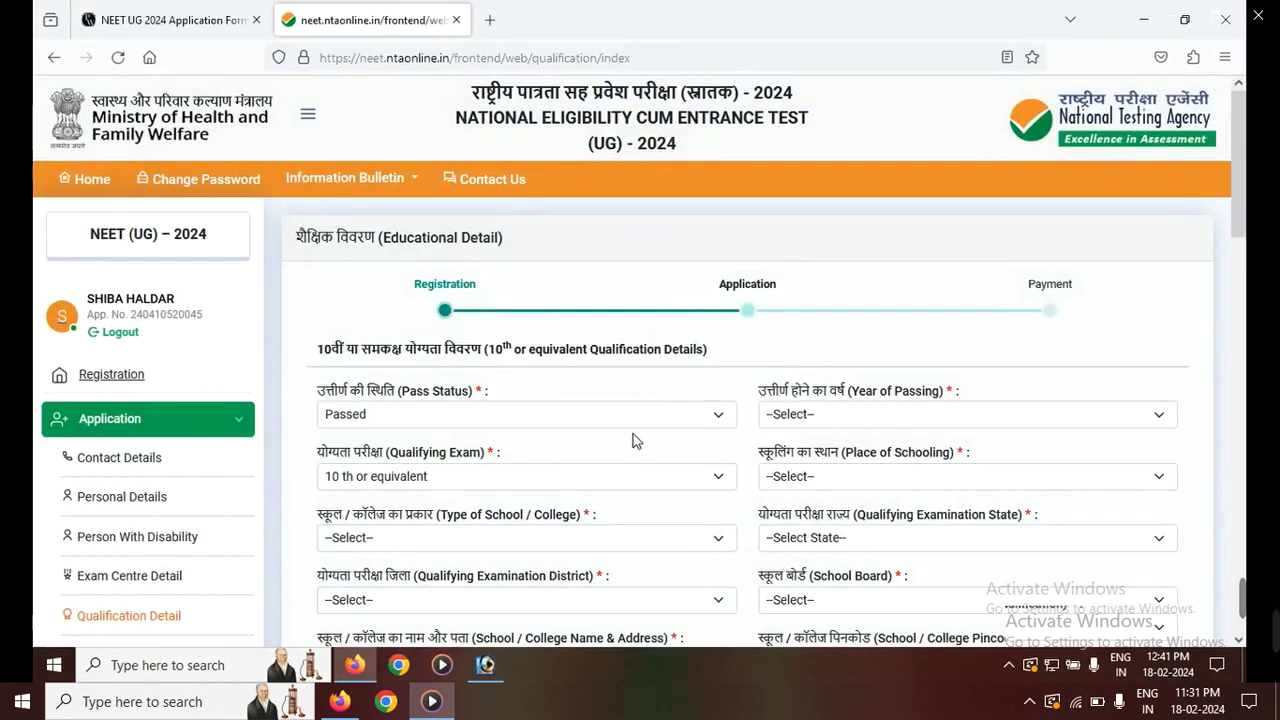
scroll(652, 430, down, 1)
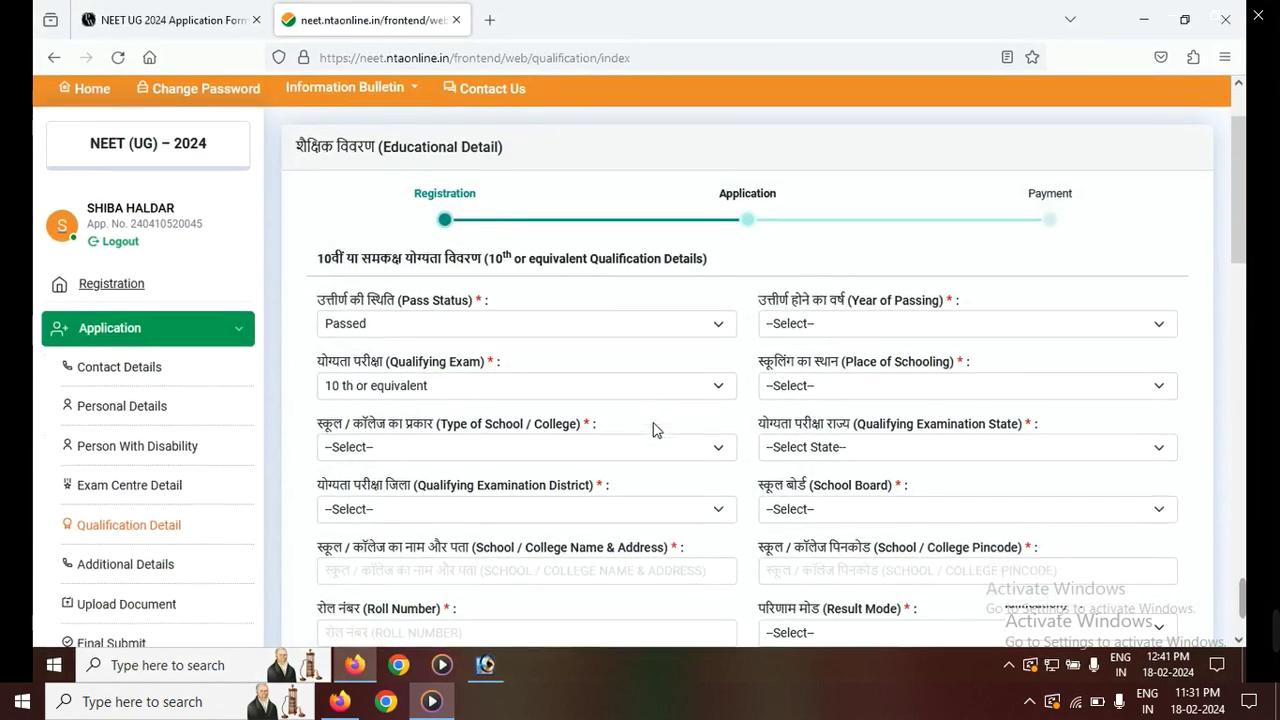
click(390, 325)
click(390, 325)
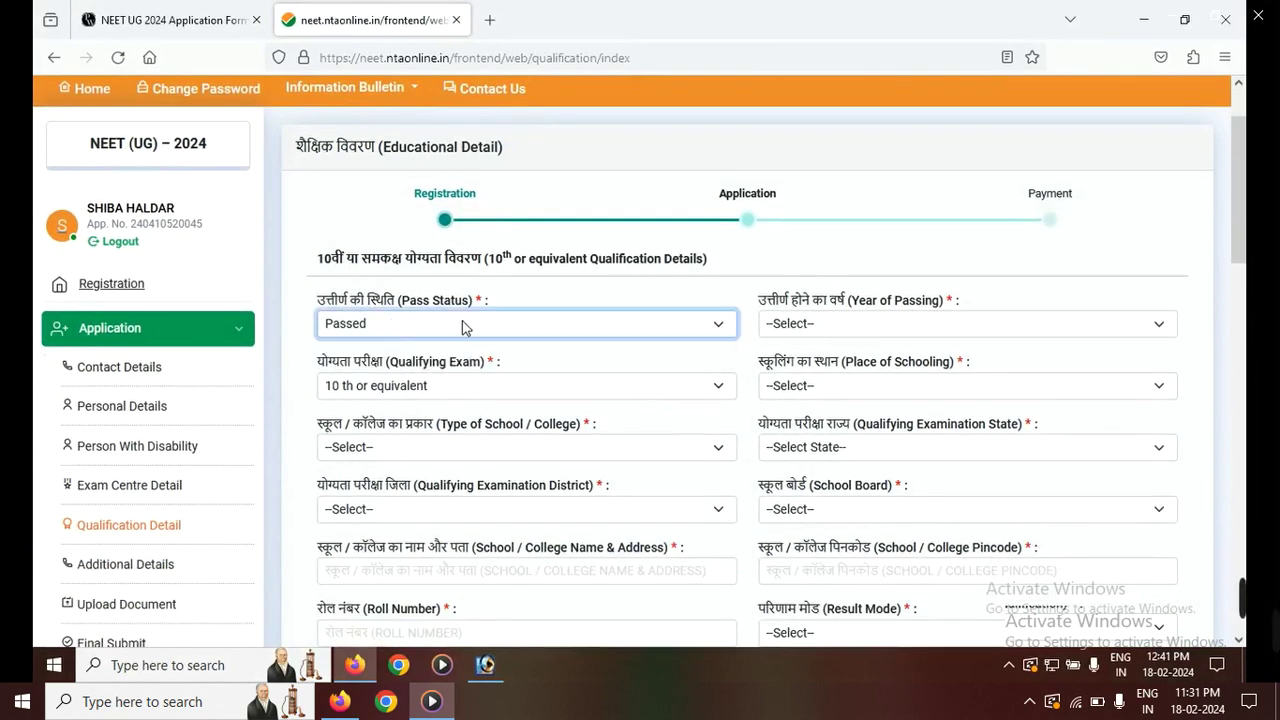
click(838, 332)
click(836, 333)
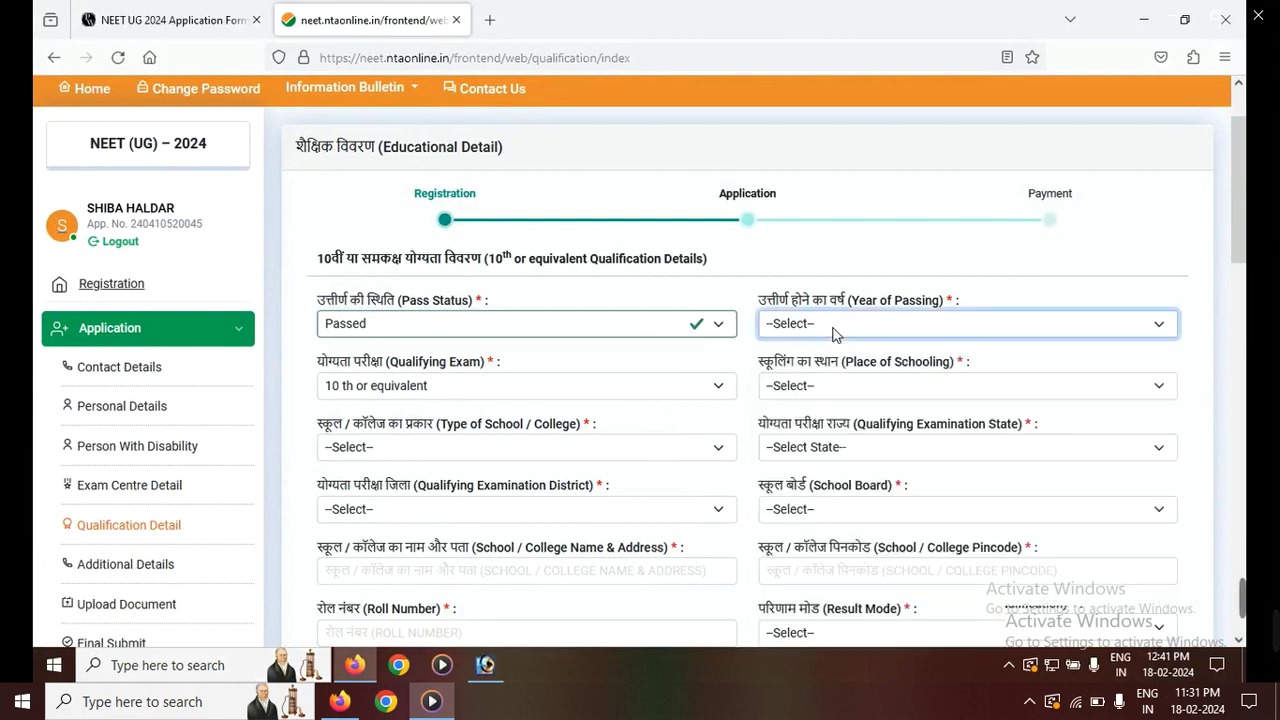
click(836, 333)
scroll(834, 440, down, 7)
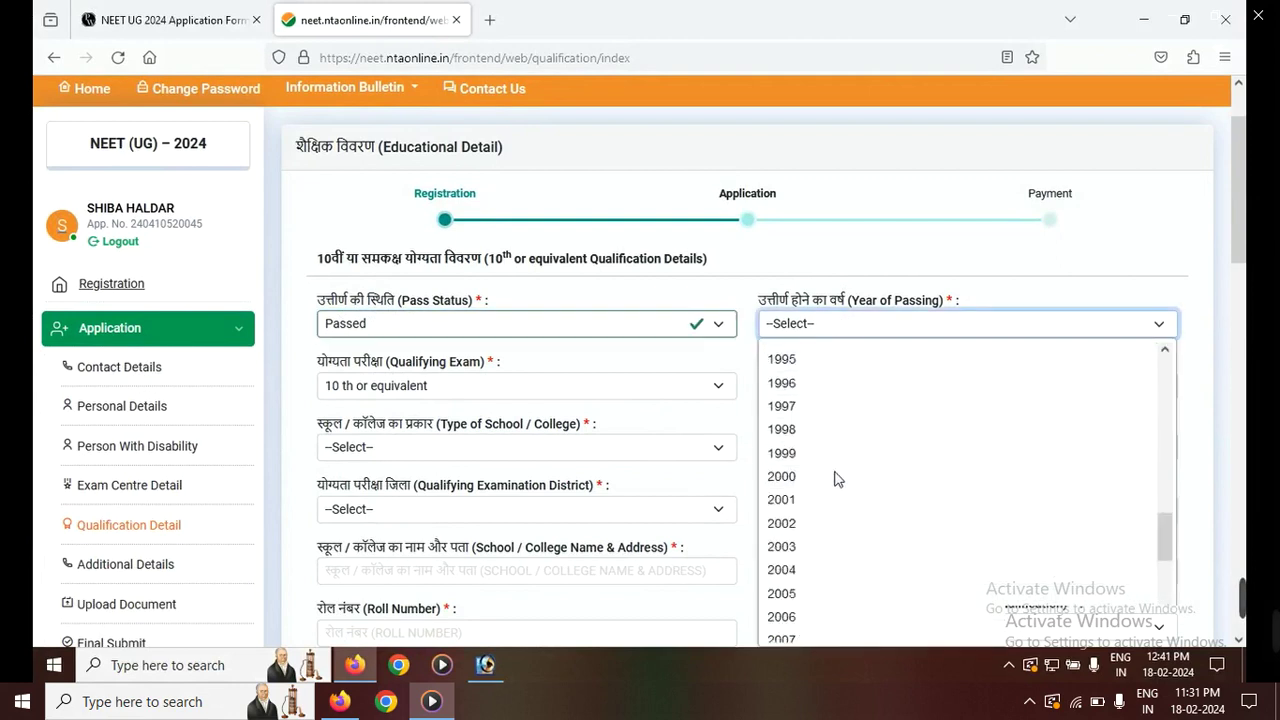
scroll(820, 600, down, 10)
click(814, 610)
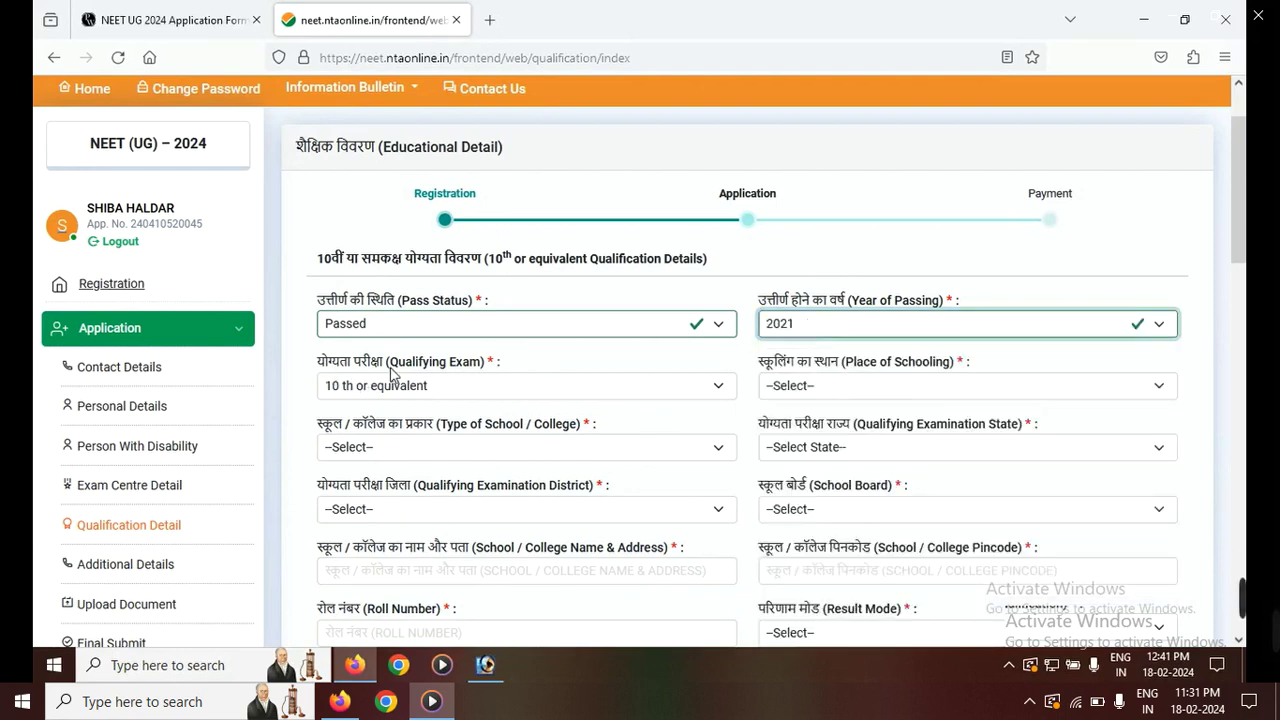
Keep qualifying exam as 10 th or equivalent and set place of schooling to Urban
click(427, 392)
click(430, 414)
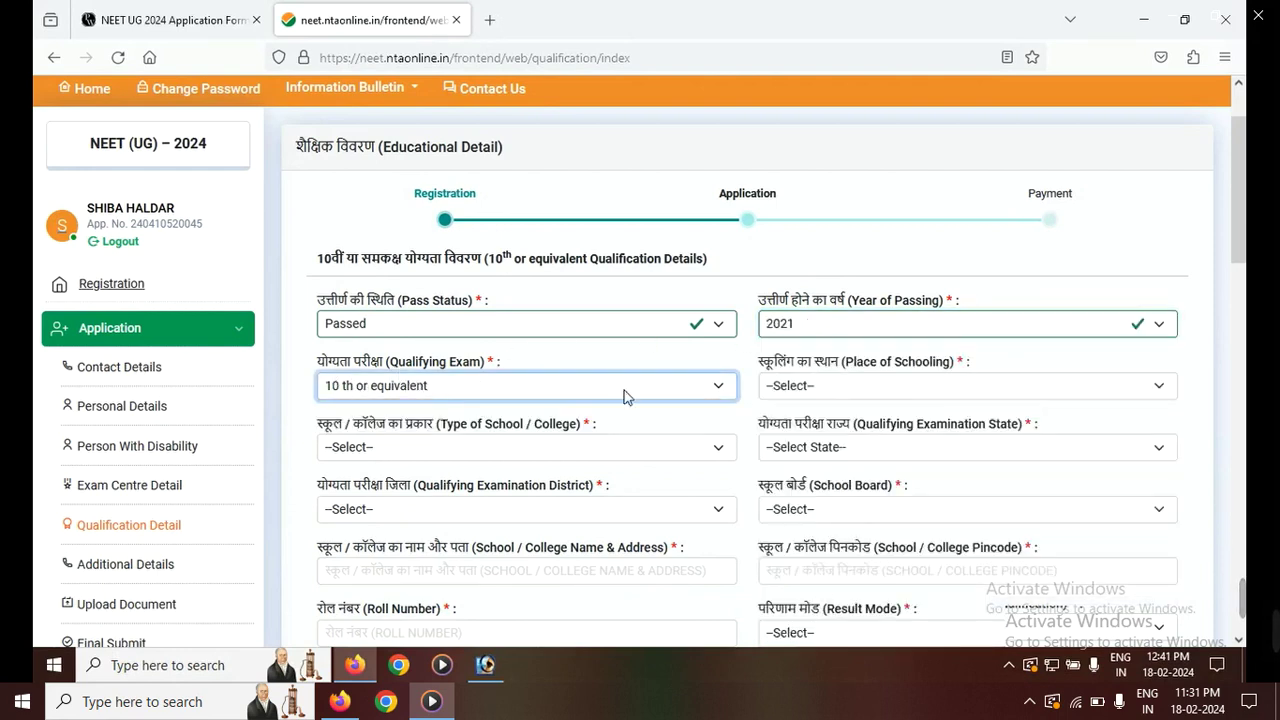
click(828, 388)
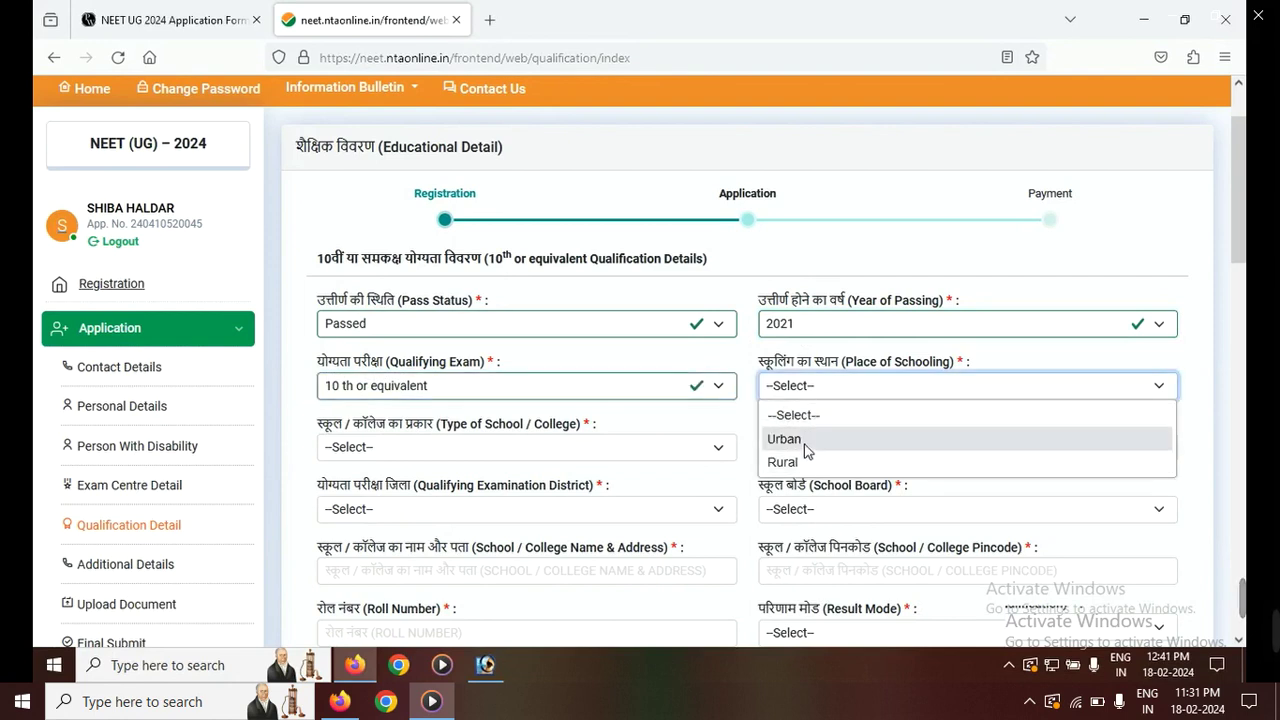
click(810, 445)
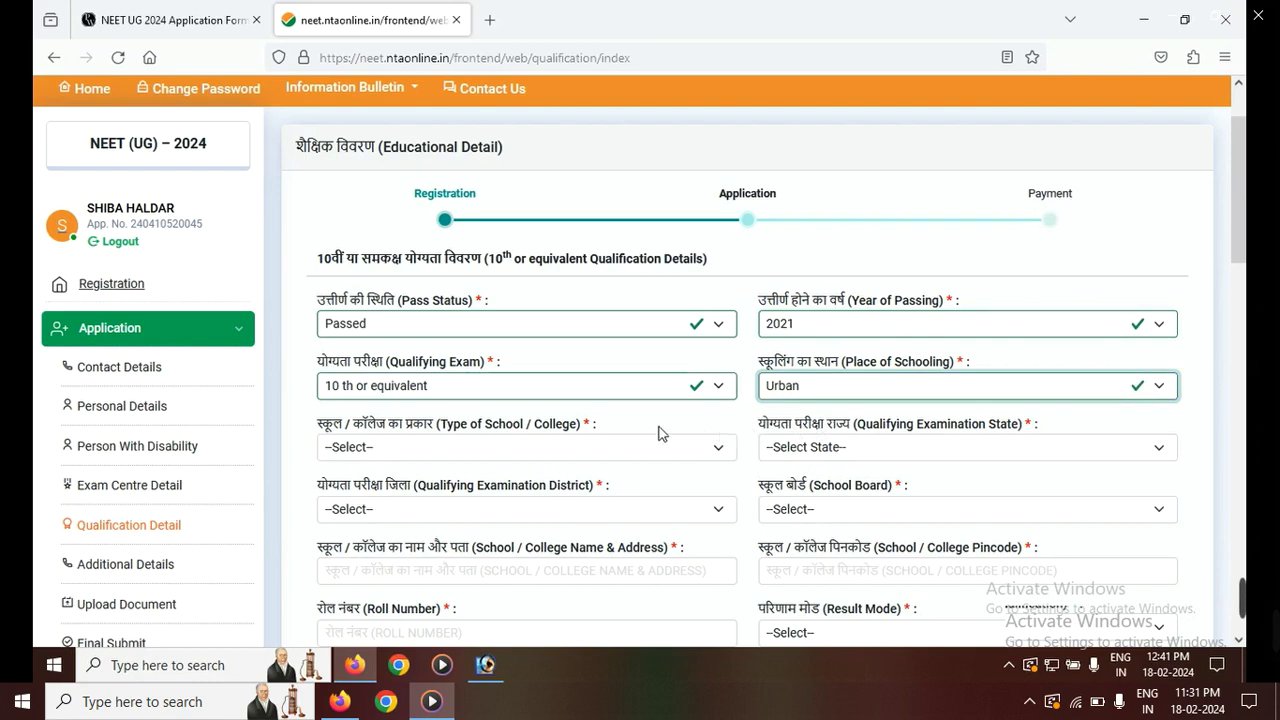
click(445, 450)
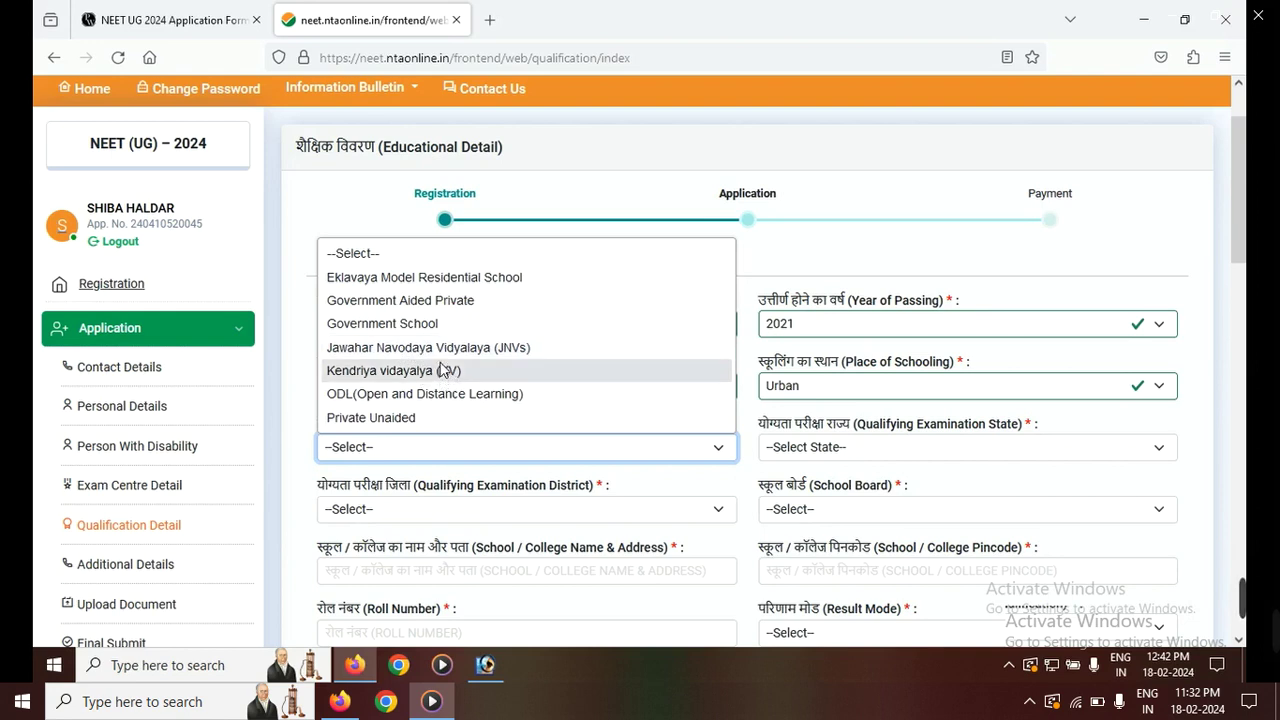
Set the 10th school type to Government School, state WEST BENGAL, district Dinajpur Dakshin
click(440, 323)
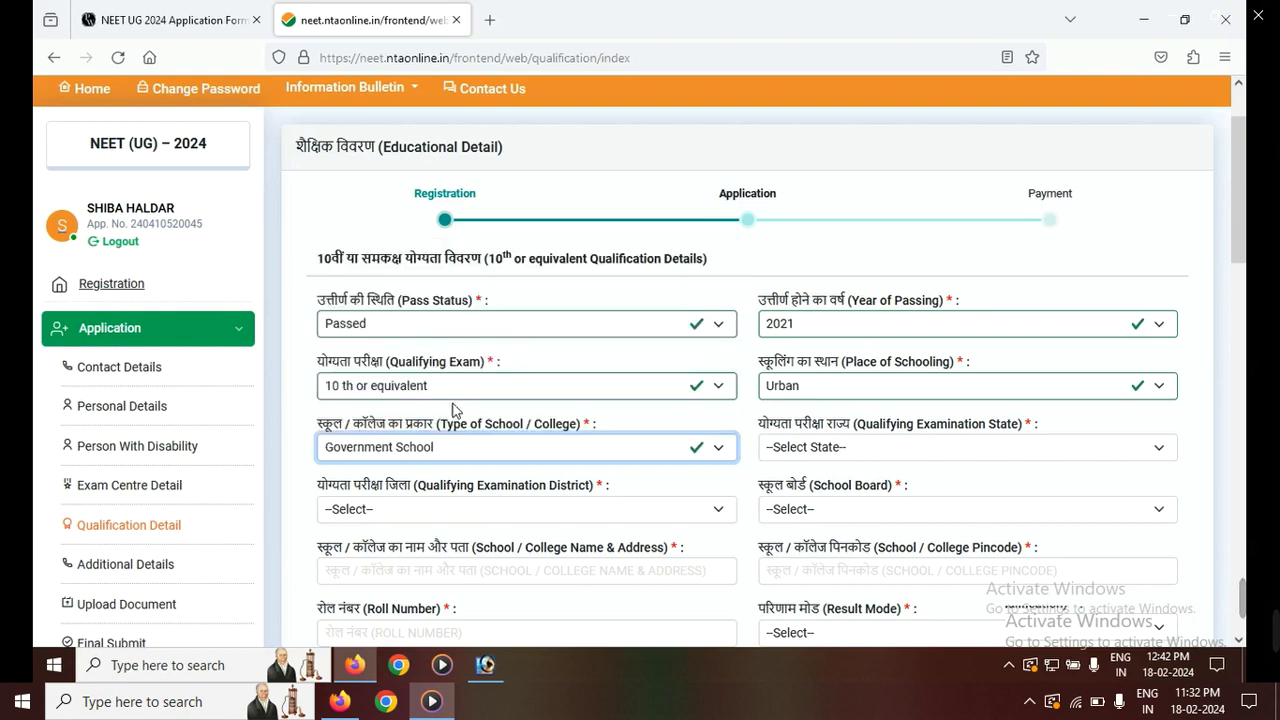
click(818, 452)
scroll(858, 396, down, 5)
click(858, 394)
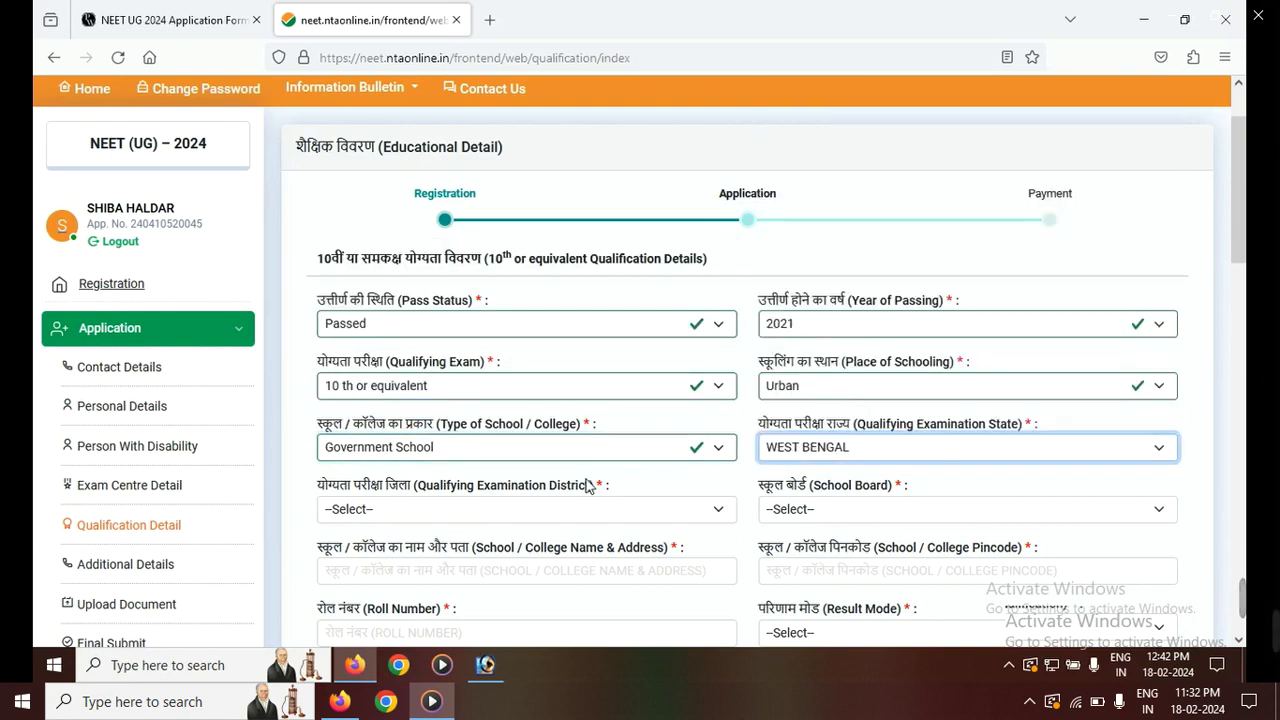
scroll(590, 485, down, 1)
click(430, 424)
click(432, 426)
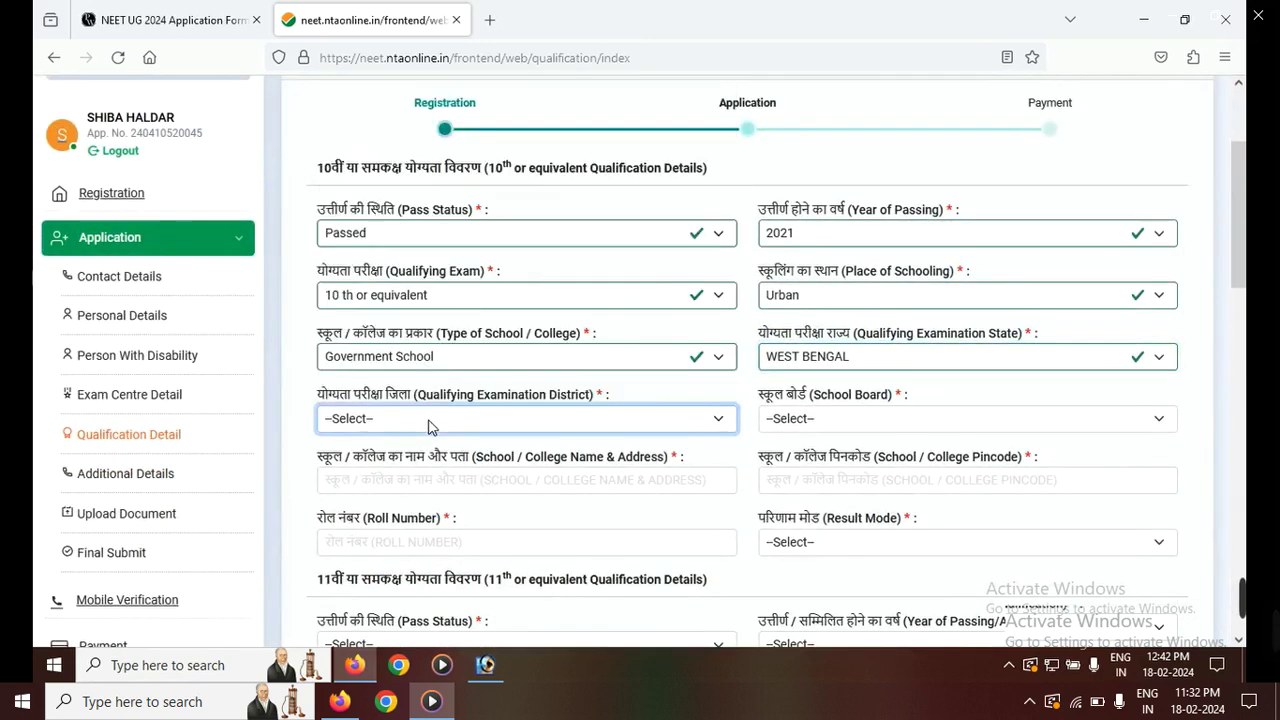
click(428, 426)
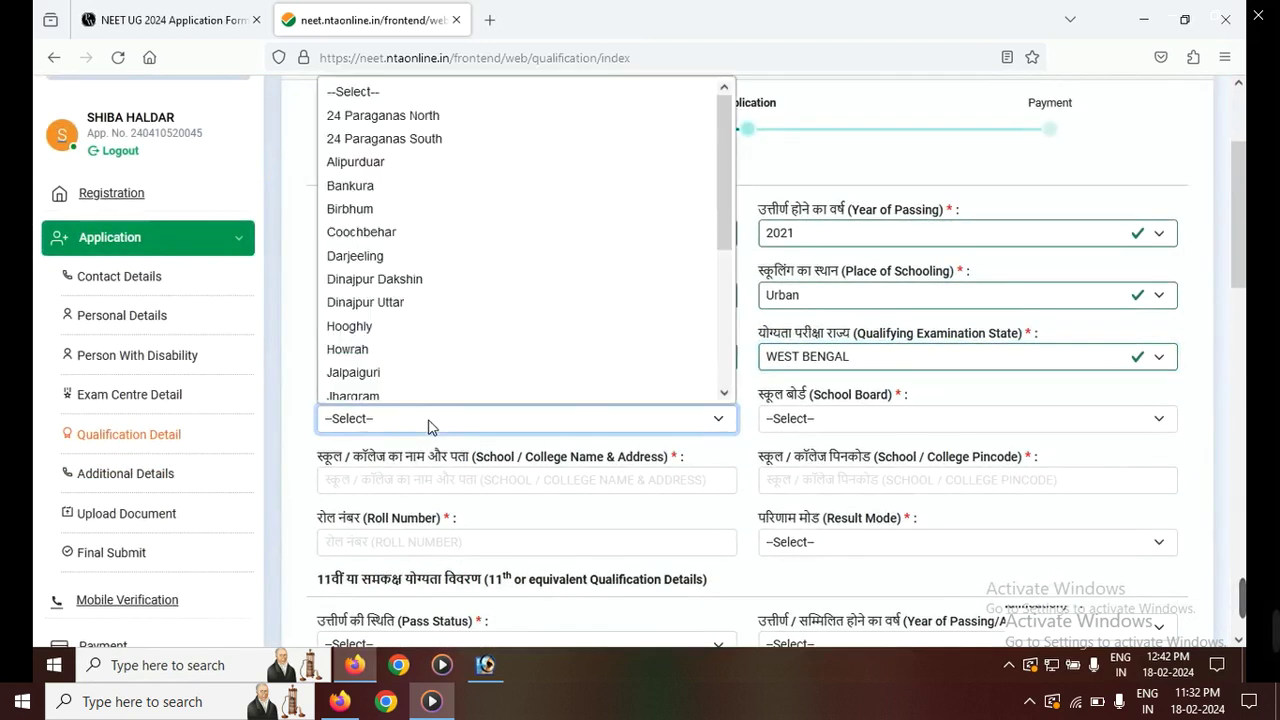
click(424, 282)
Choose WEST BENGAL BOARD OF SECONDARY EDUCATION as the 10th school board
click(840, 420)
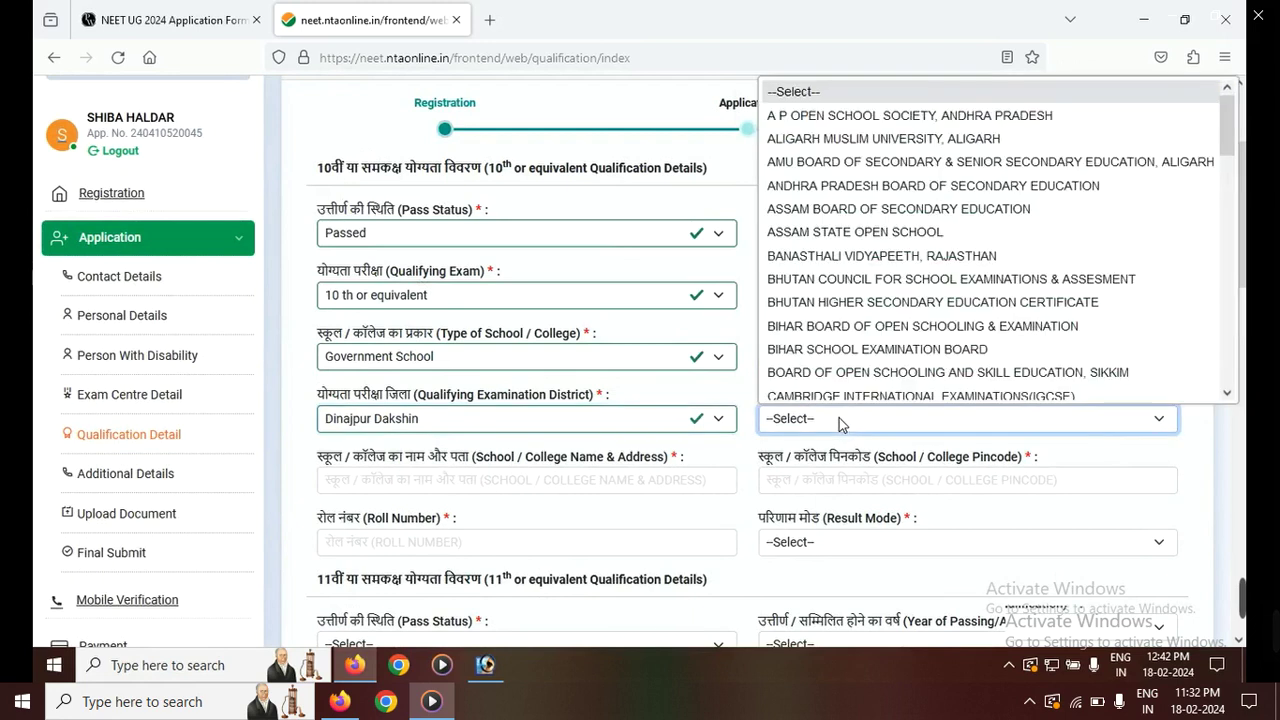
scroll(858, 380, down, 15)
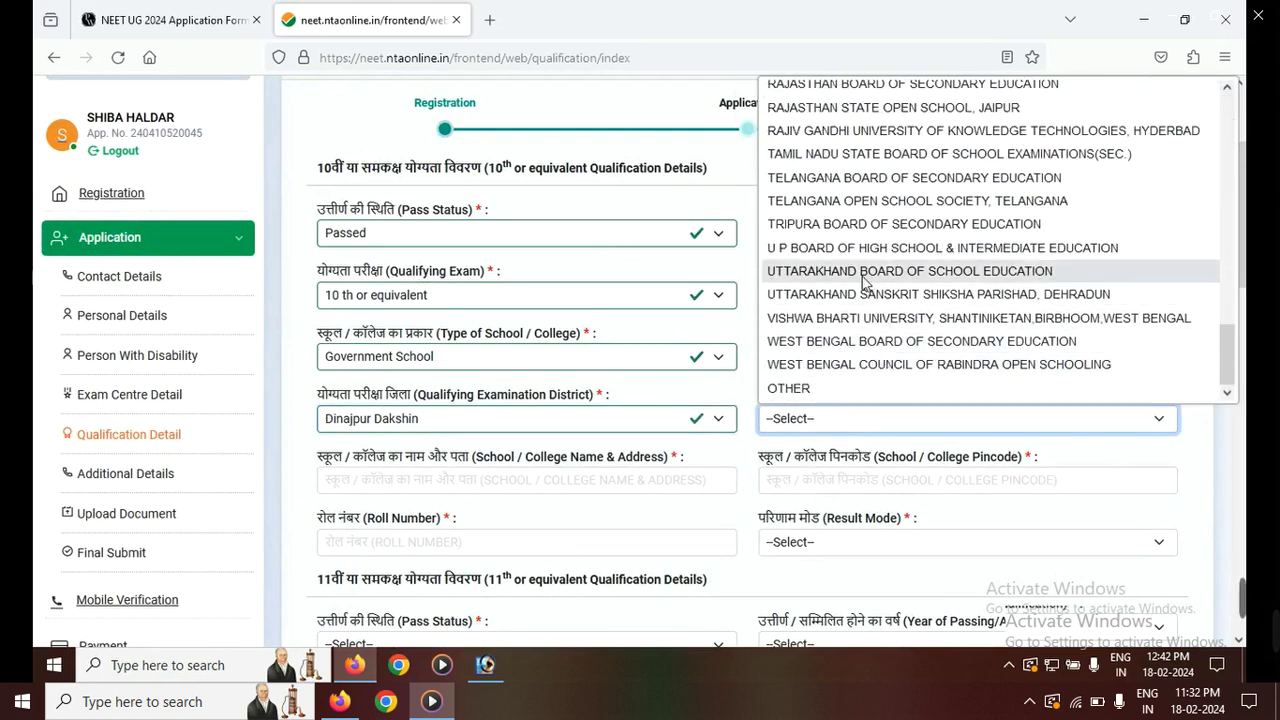
scroll(885, 313, up, 8)
scroll(880, 305, up, 6)
scroll(860, 285, down, 15)
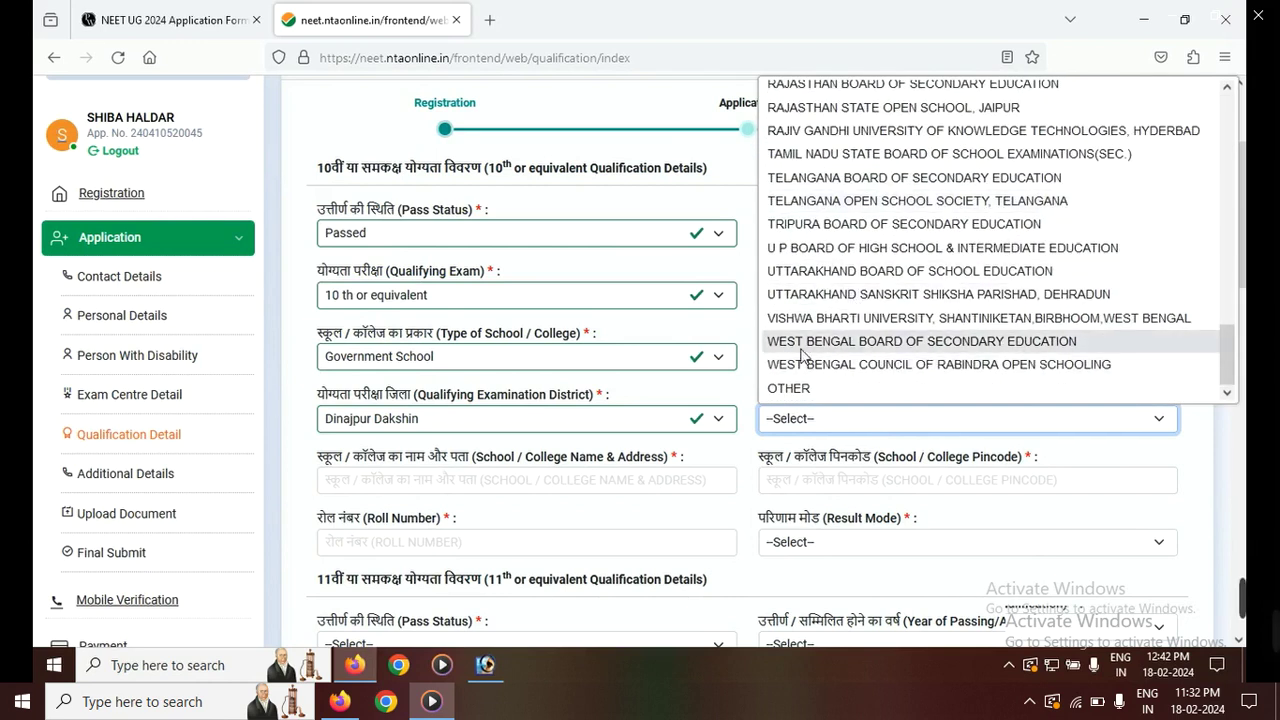
click(930, 341)
scroll(600, 380, down, 1)
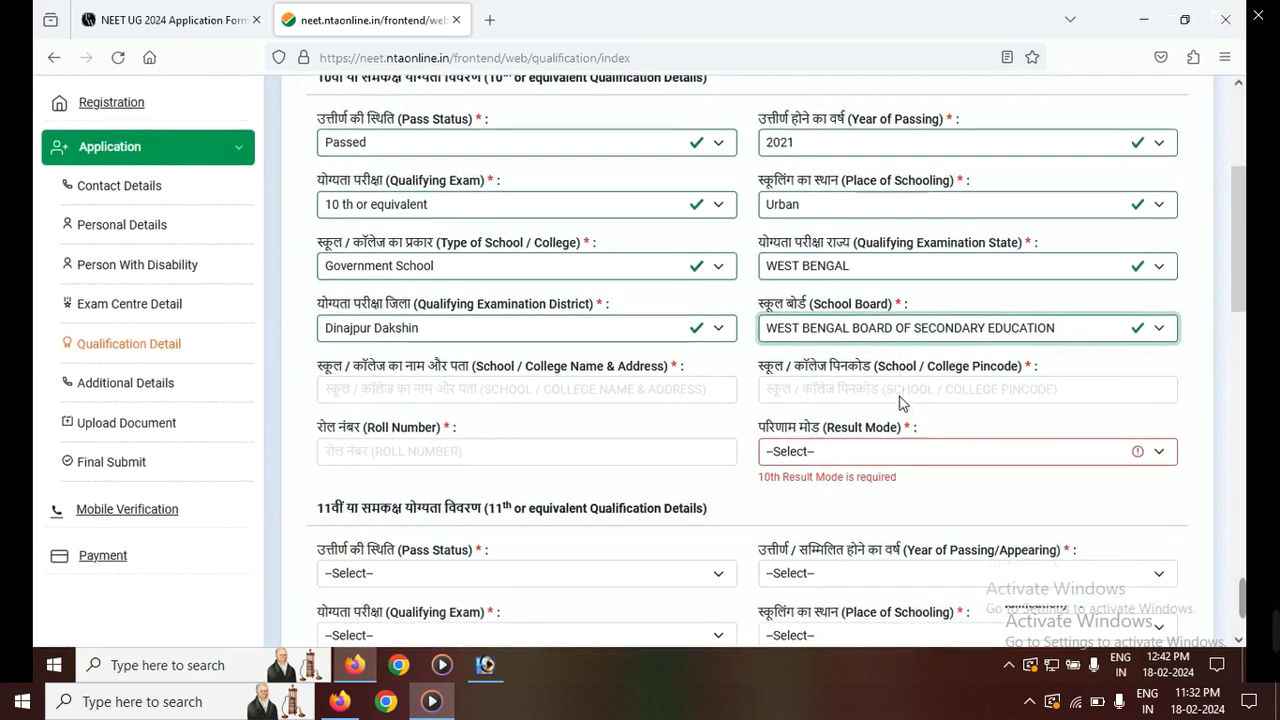
Enter the 10th school name as NIRANJAN GHOSH SMRITI VIDYAPITH
click(511, 392)
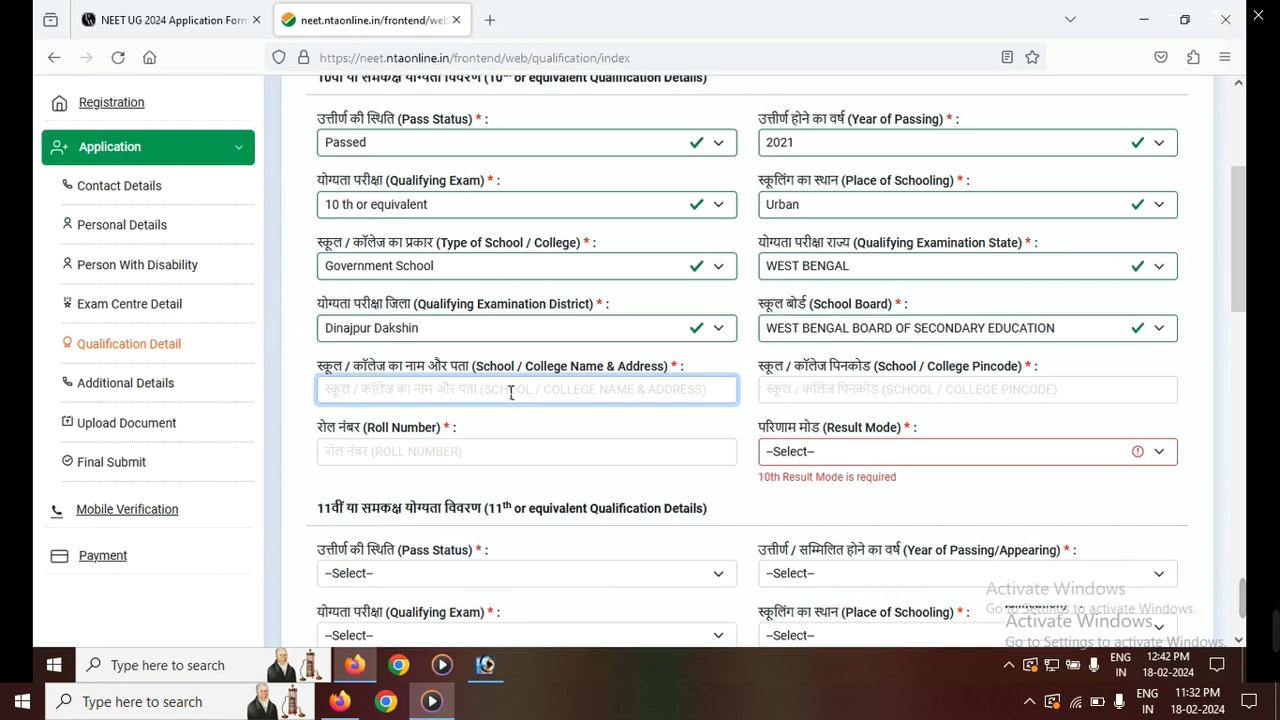
text(NIR)
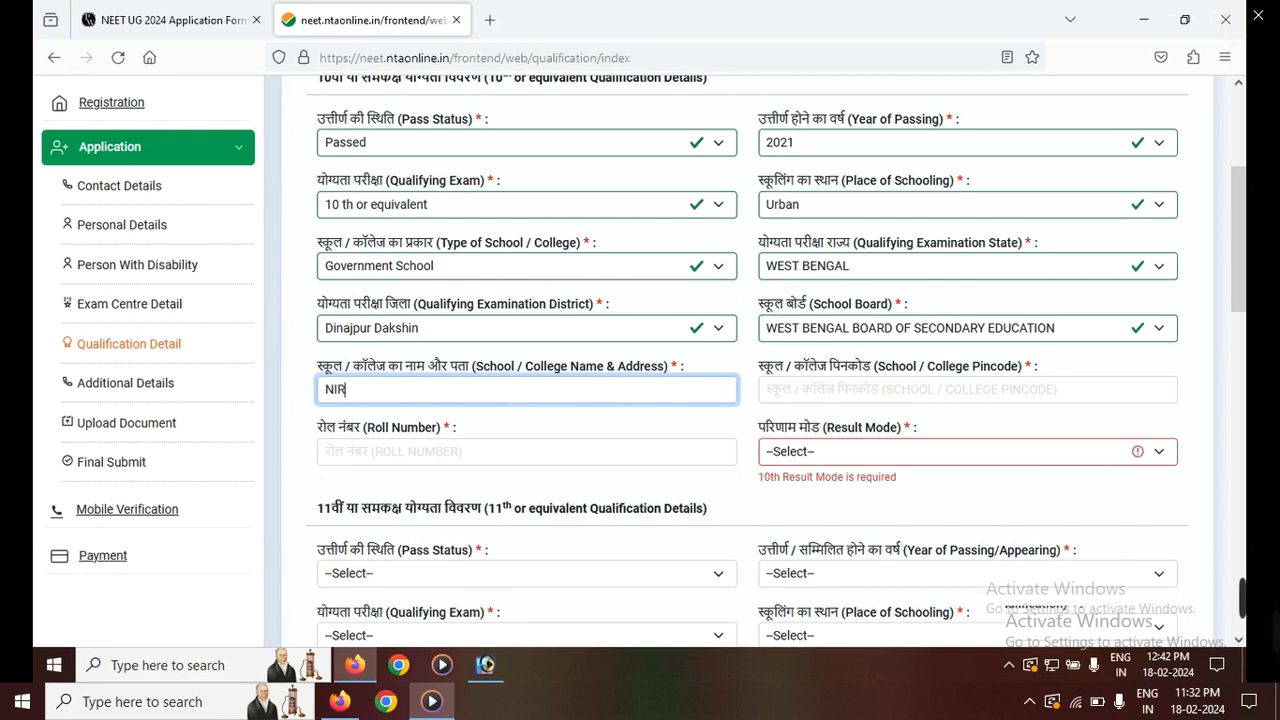
text(ANJAN GHO)
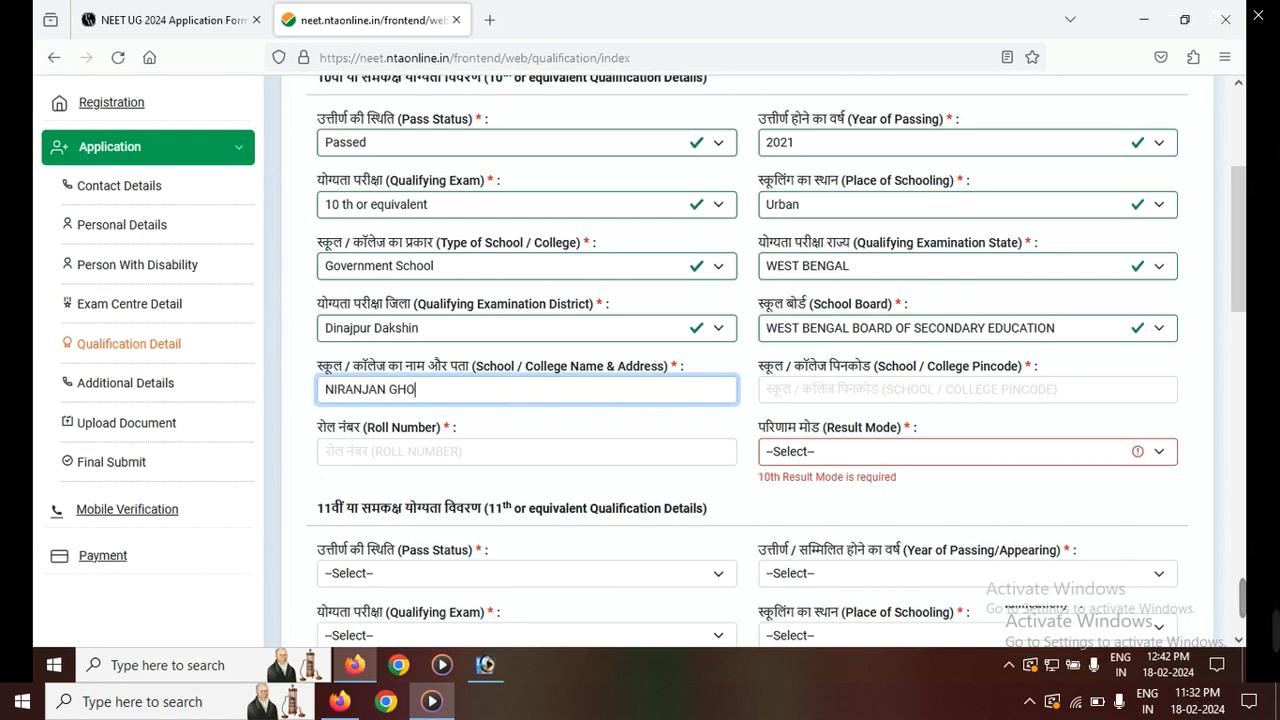
text(SH SMRIT)
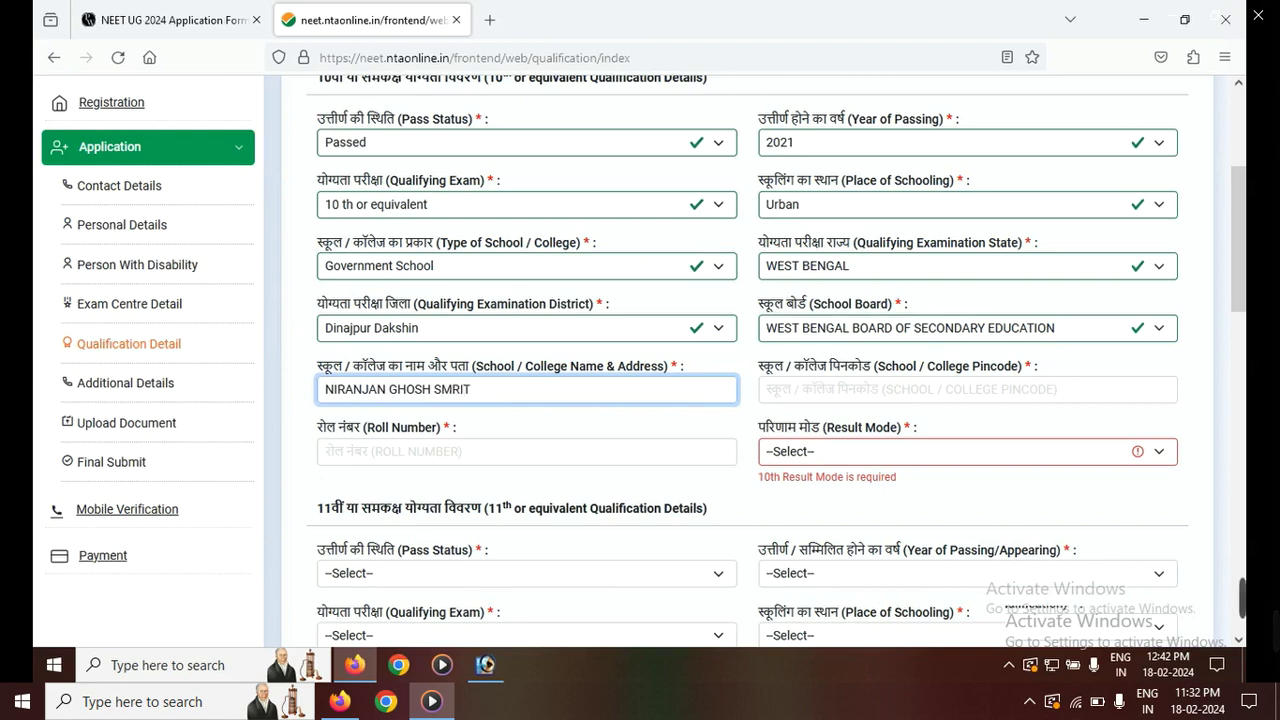
text(I VIDYA )
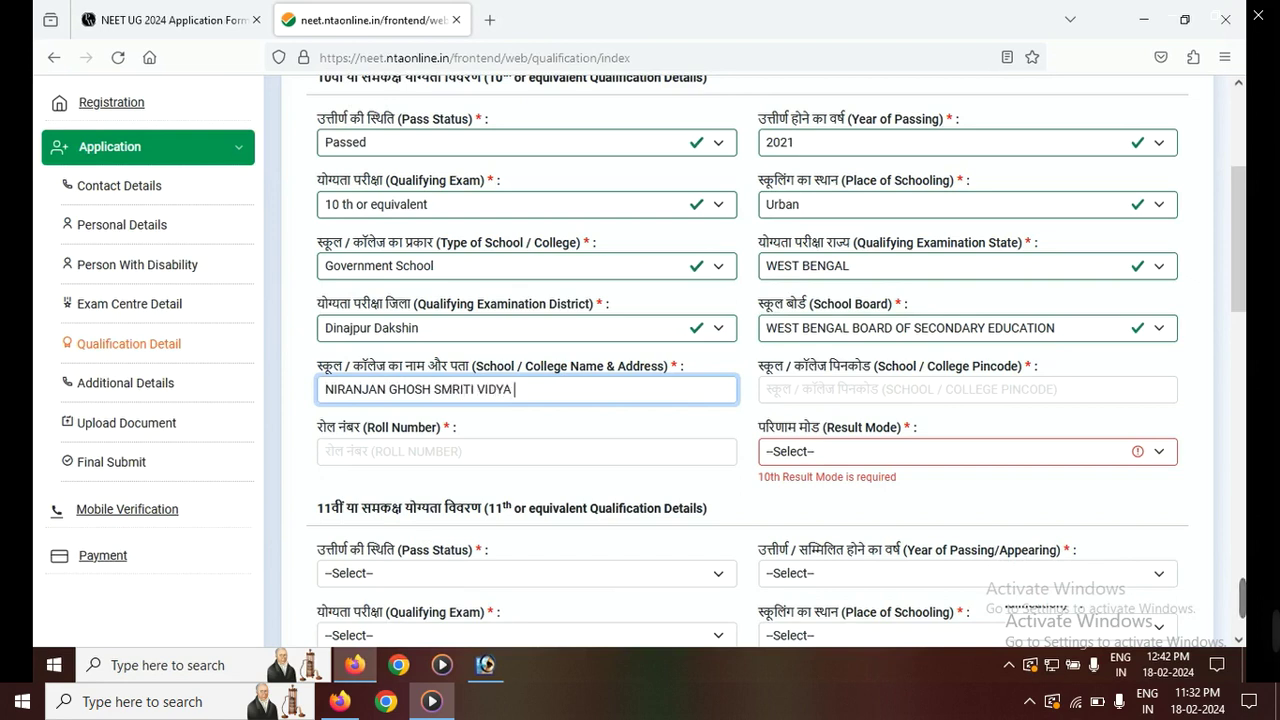
text(PITH)
click(514, 389)
key(BackSpace)
text(VILL)
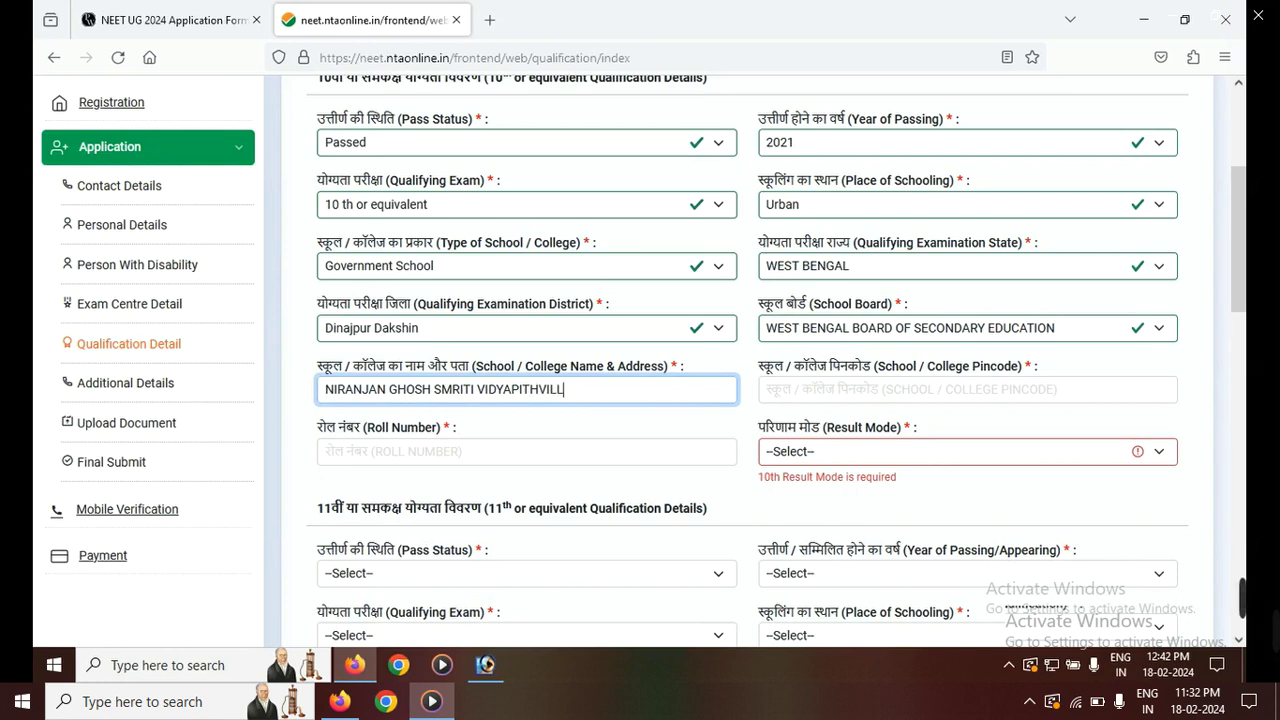
key(BackSpace)
key(BackSpace)
key(BackSpace)
key(BackSpace)
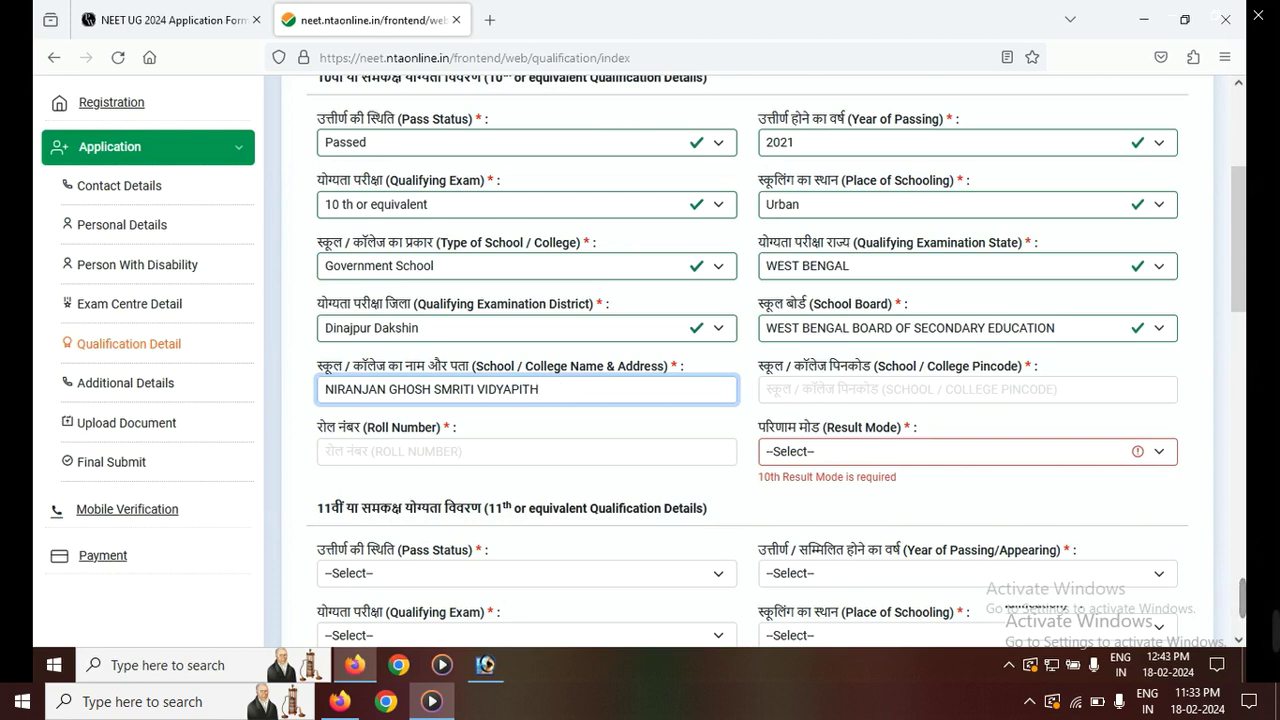
Fill in the school's pincode and the 10th roll number, and choose Percentage result mode
click(800, 399)
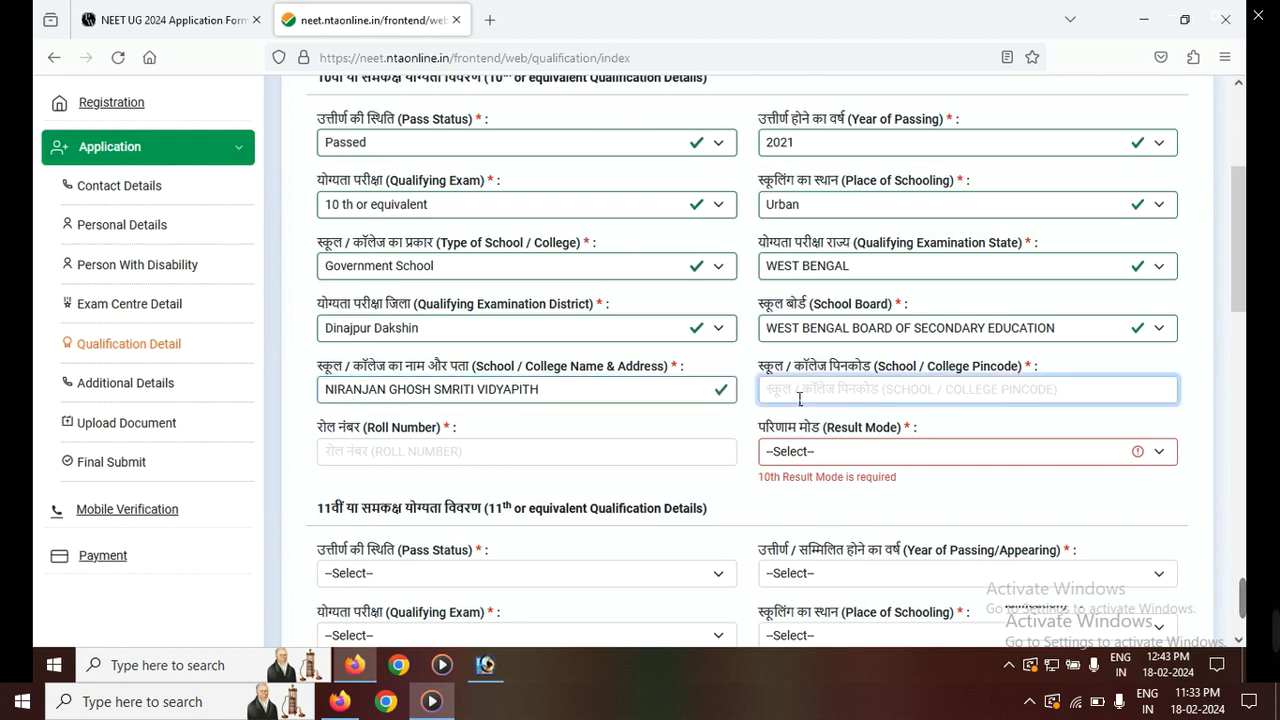
text(733124)
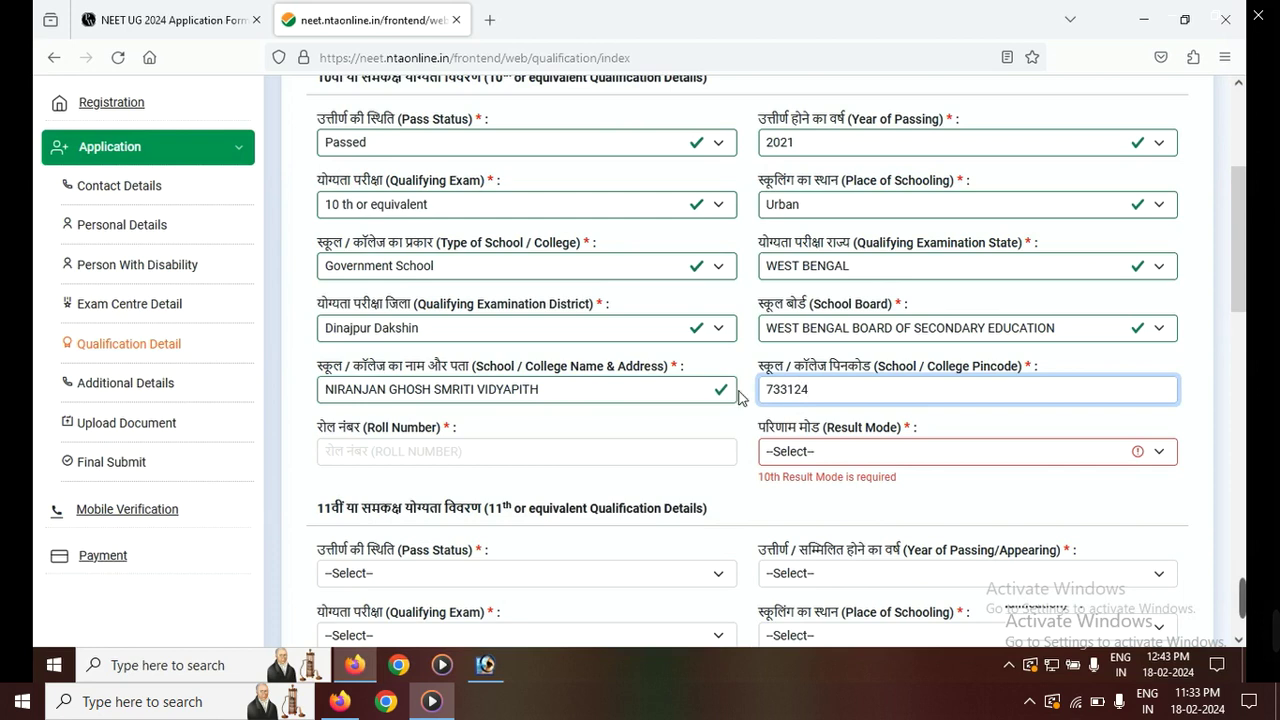
click(419, 455)
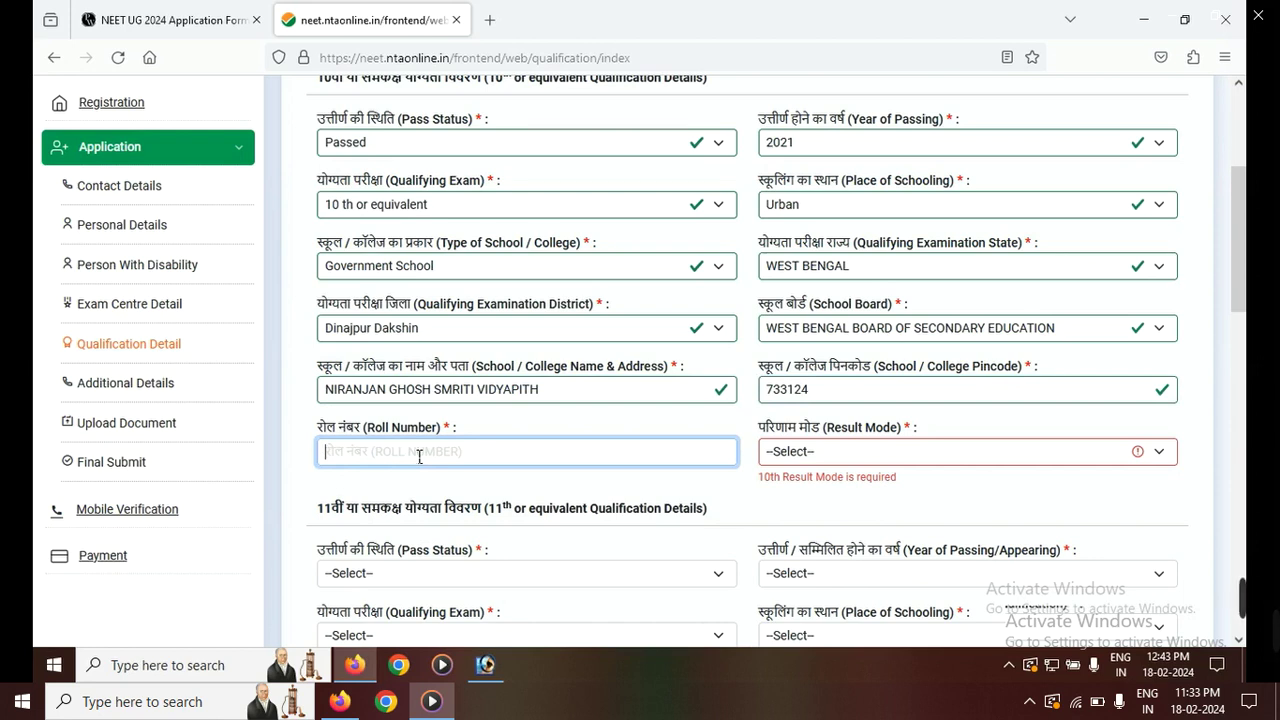
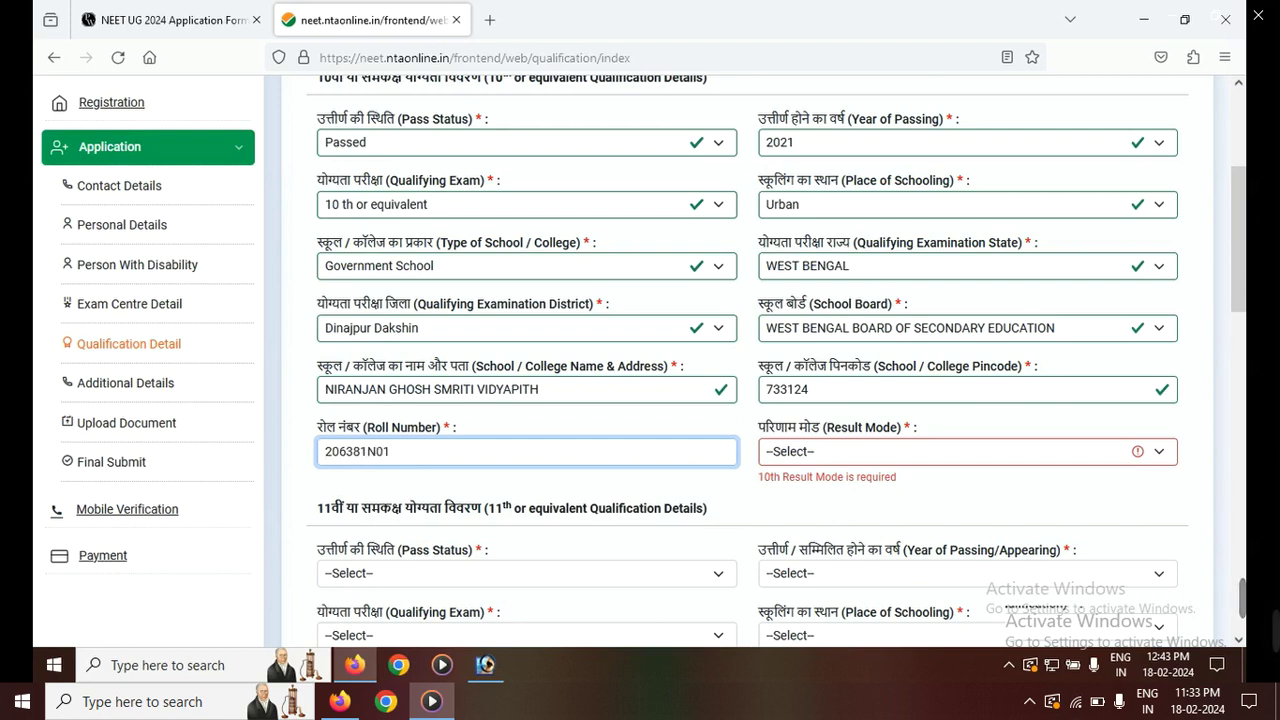
click(926, 453)
click(826, 505)
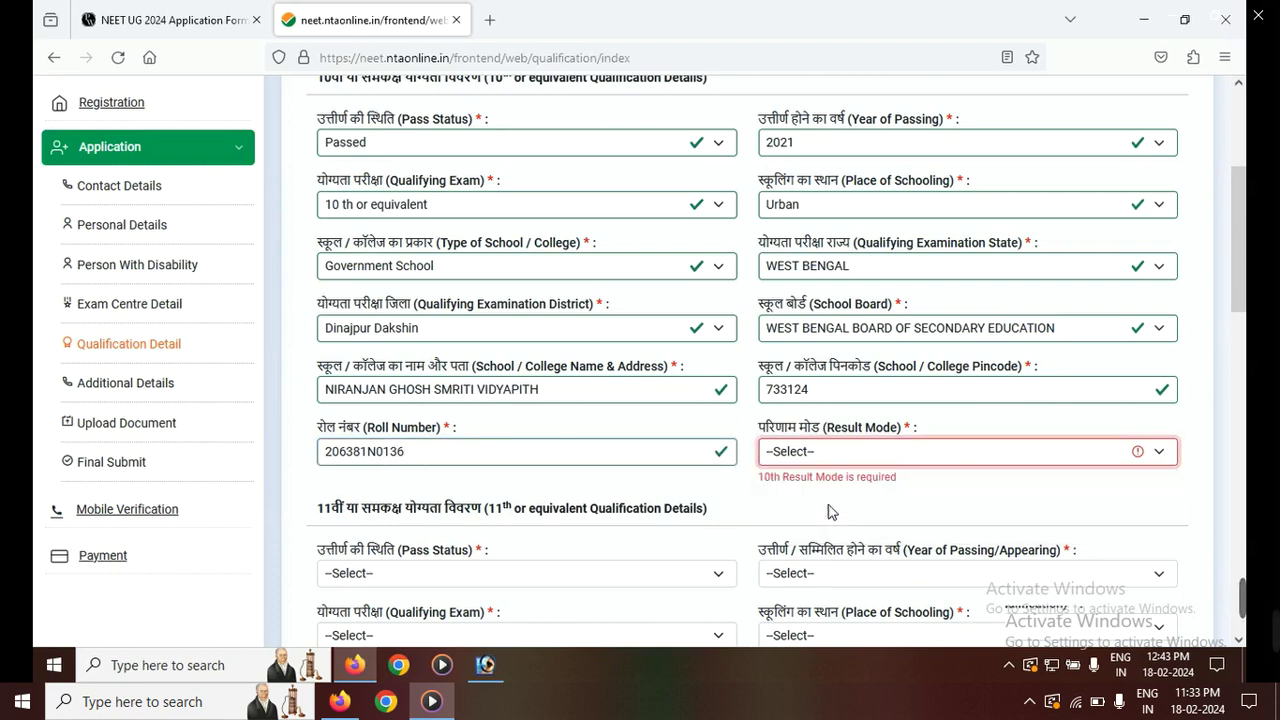
scroll(843, 450, down, 2)
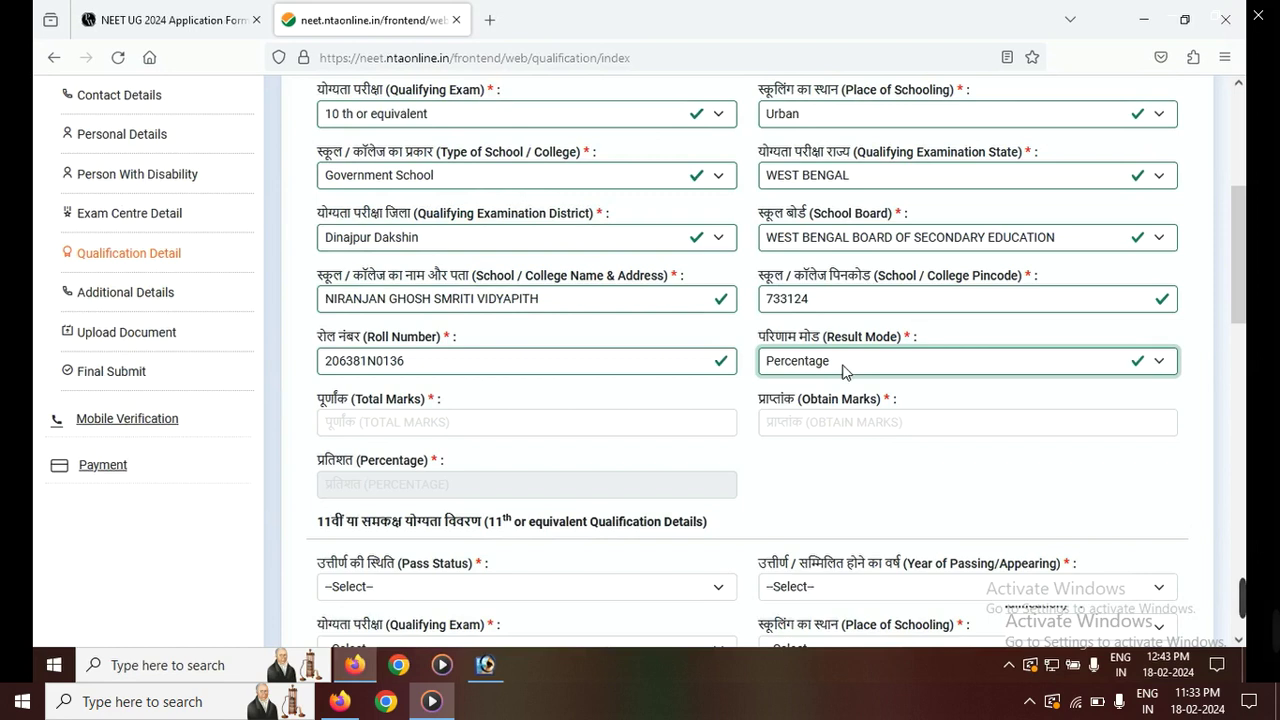
Enter 700 total marks and 656 obtained marks, giving 93.71 percent
click(455, 438)
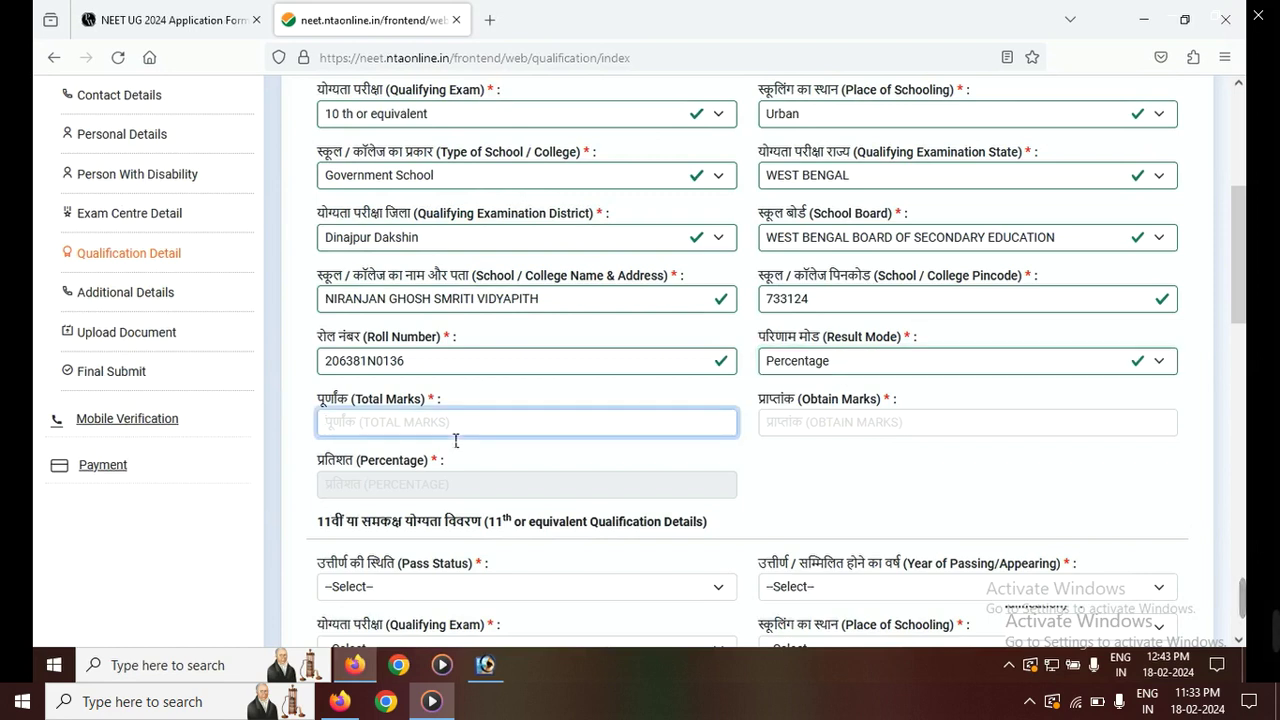
text(700)
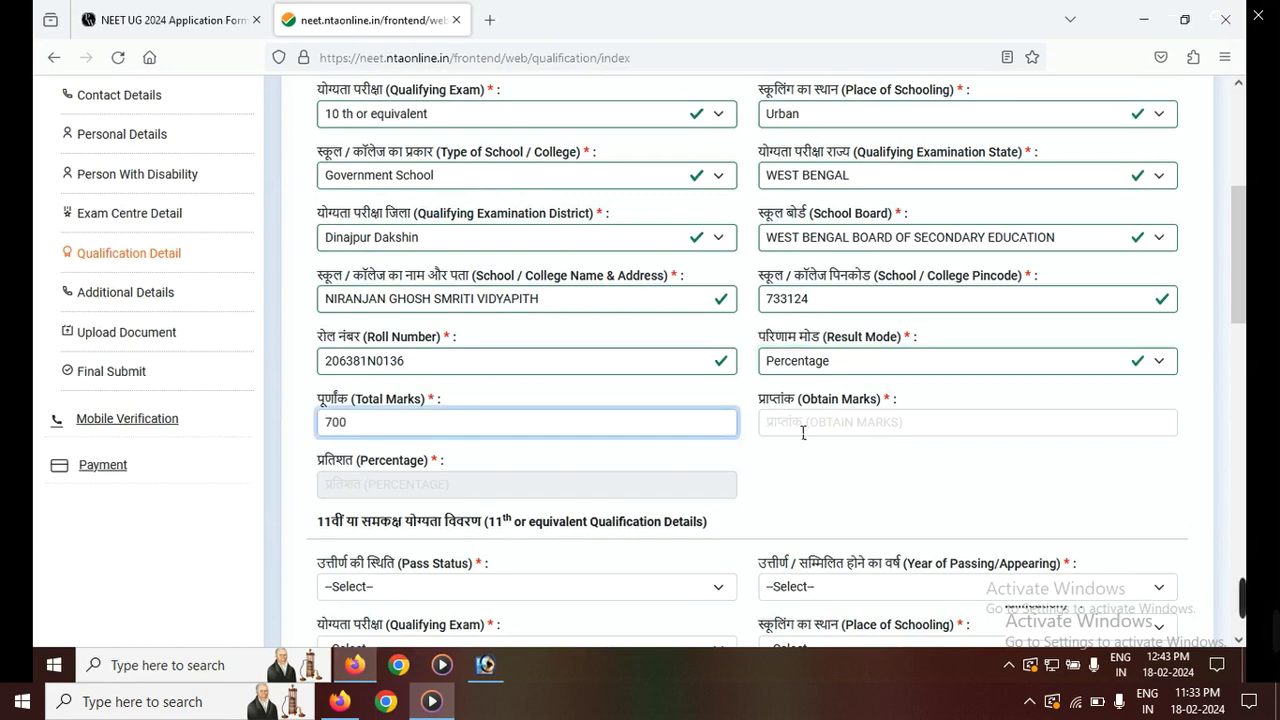
click(803, 431)
text(656)
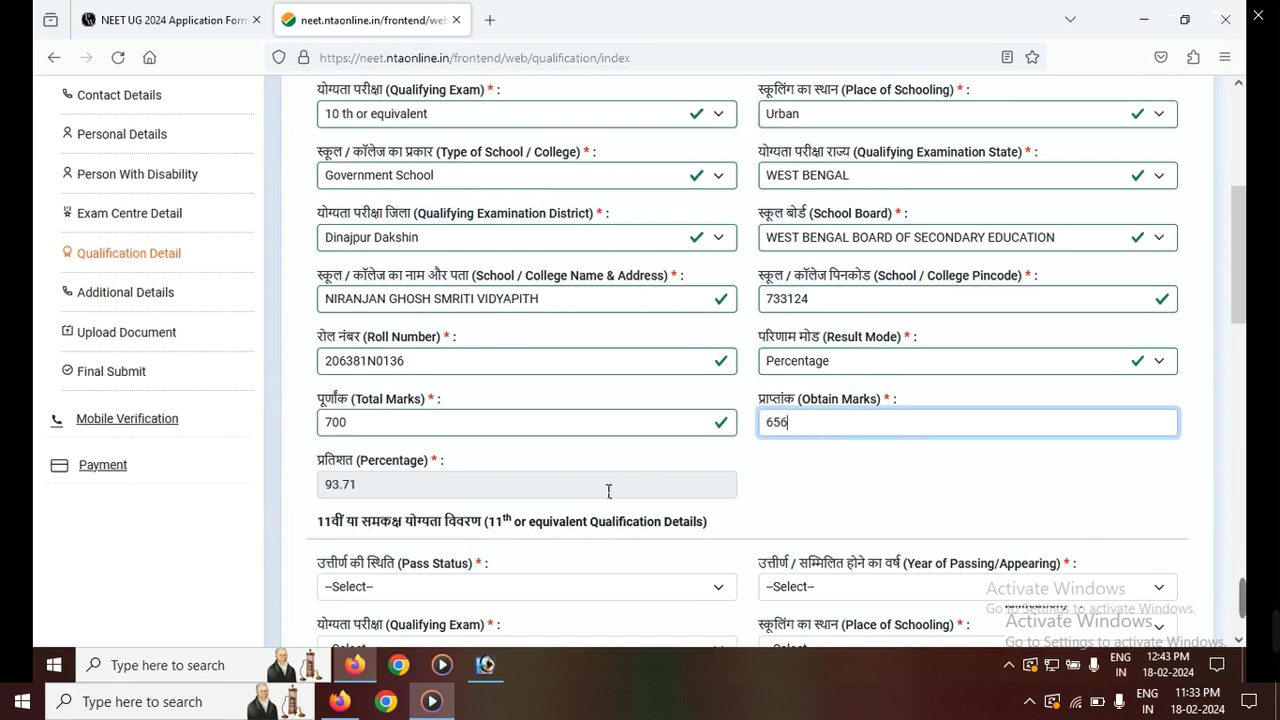
click(723, 474)
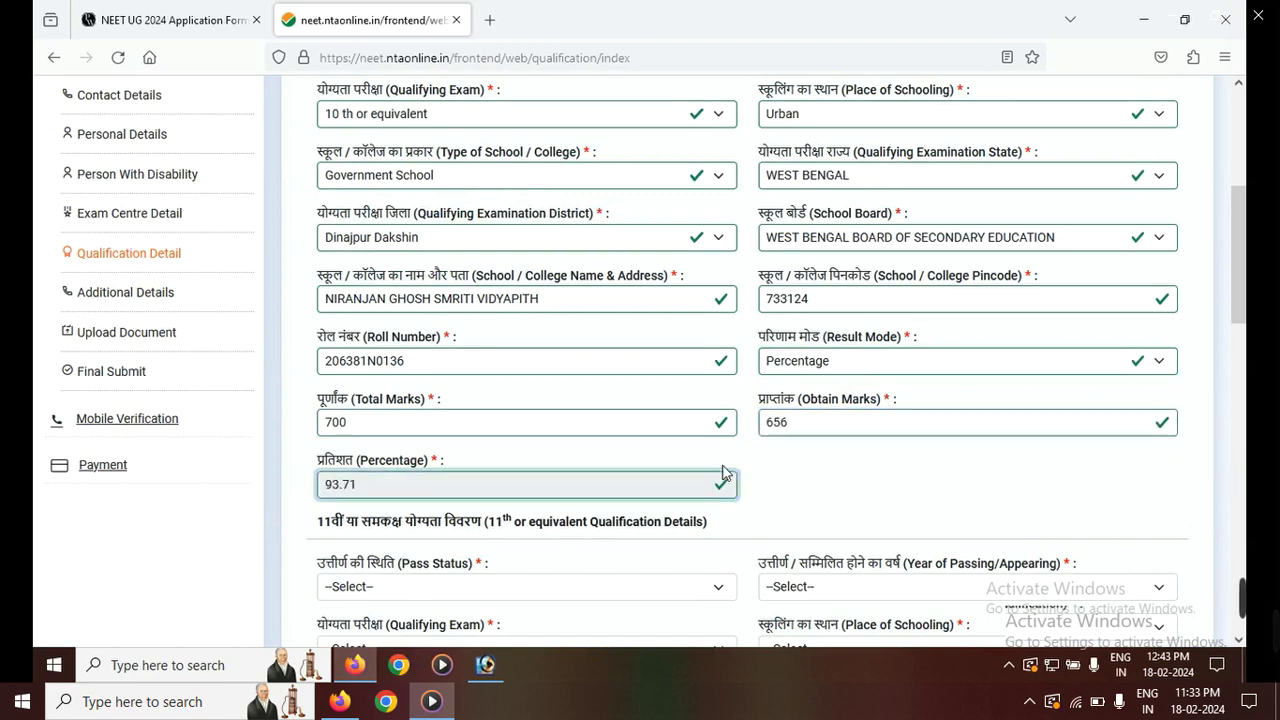
scroll(820, 486, down, 3)
click(458, 410)
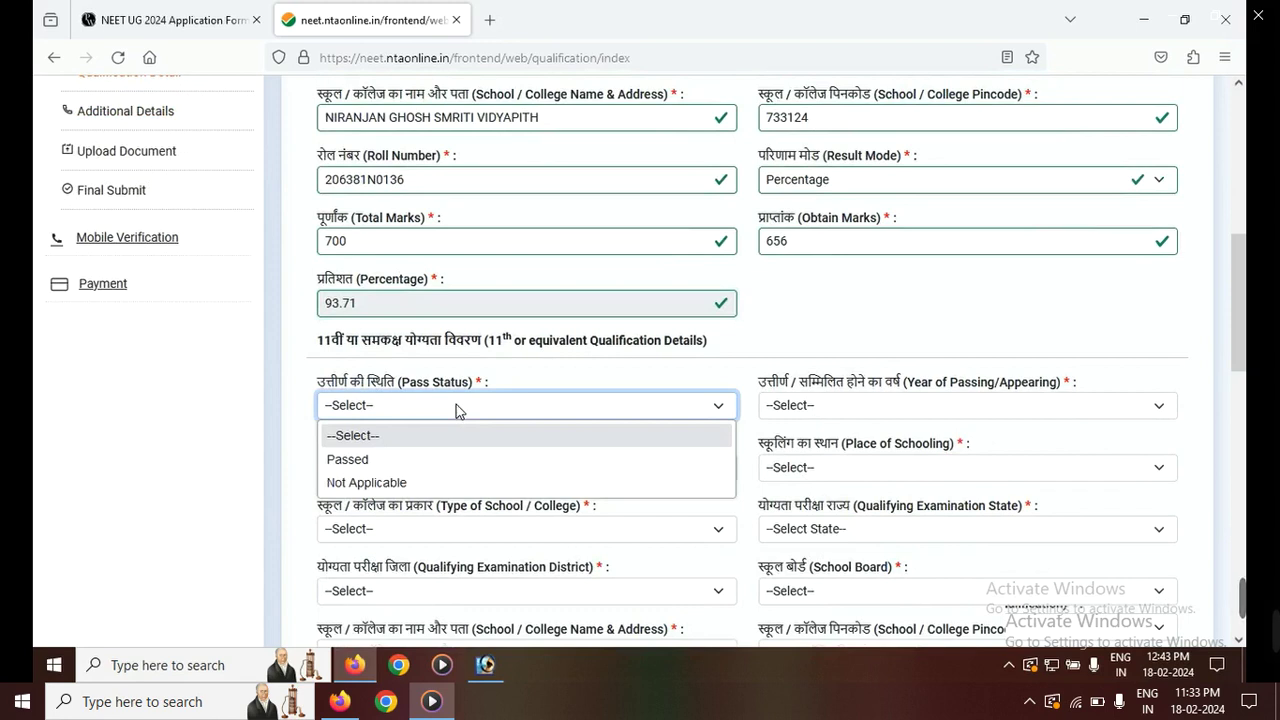
Mark the 11th as Passed in 2022 with qualifying exam 11th or equivalent
click(395, 460)
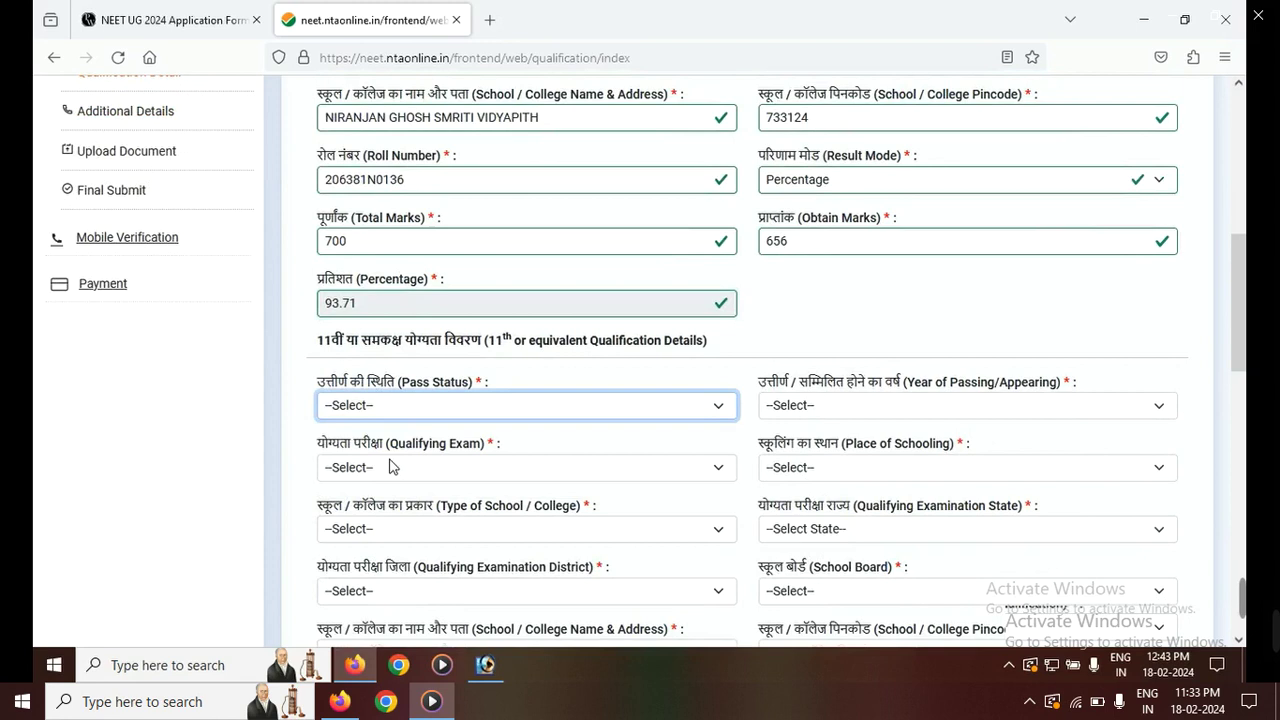
click(855, 407)
scroll(860, 346, down, 10)
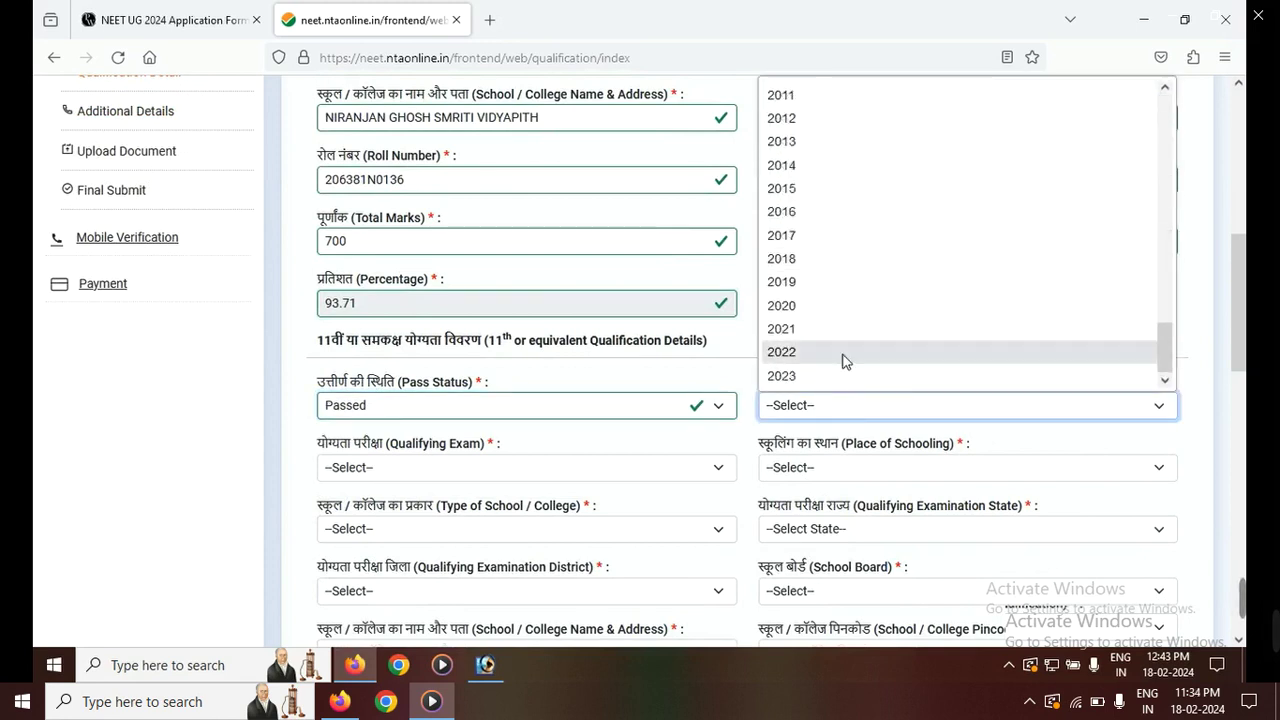
click(816, 352)
scroll(823, 438, down, 2)
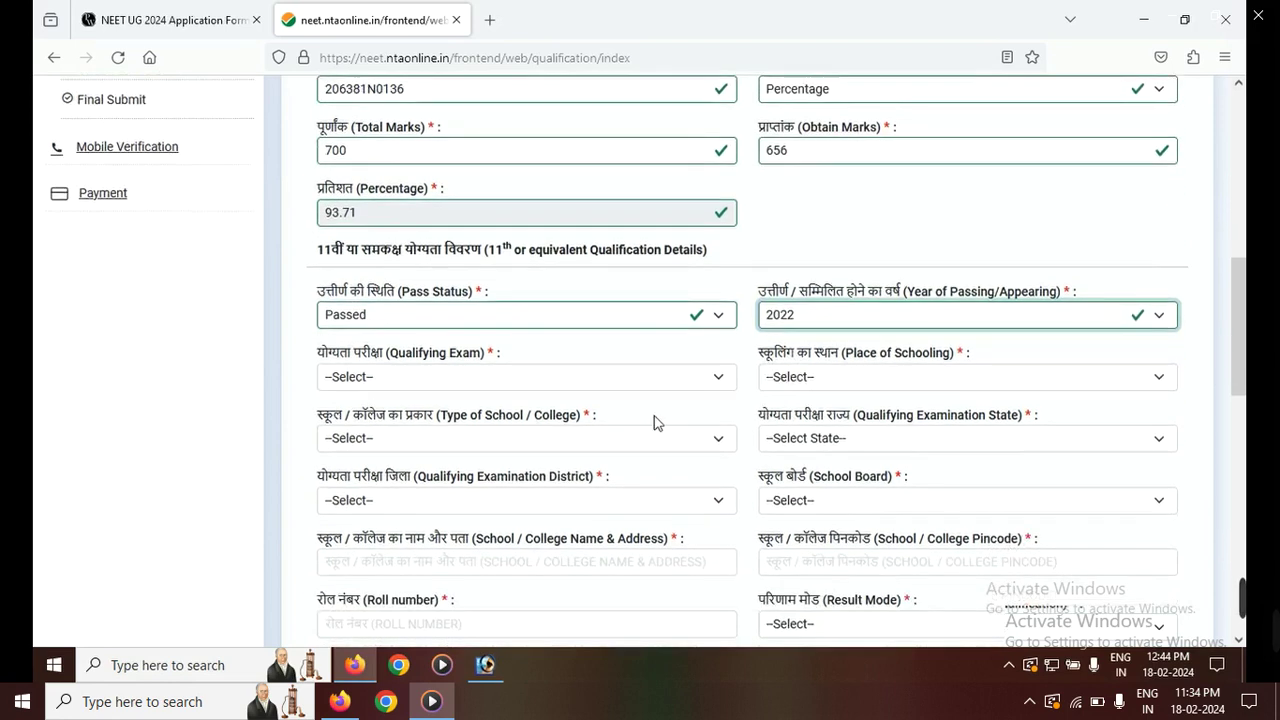
click(494, 378)
click(418, 443)
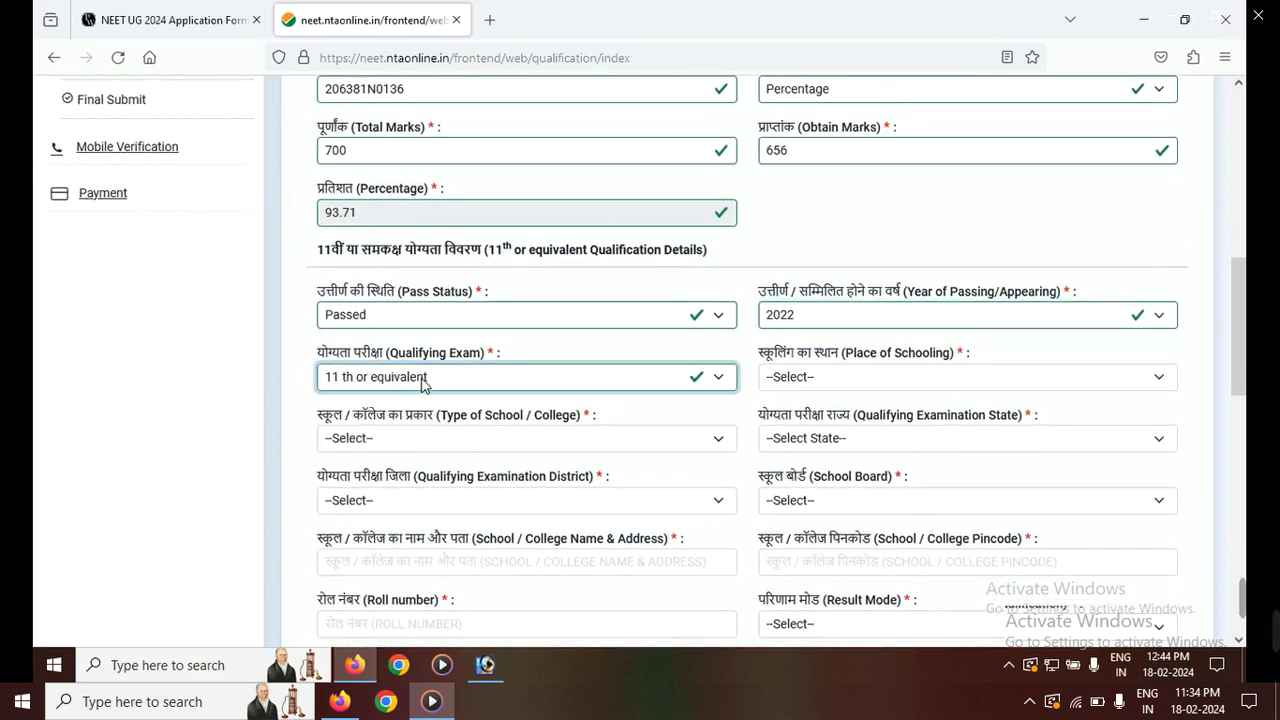
Set 11th place of schooling Urban, school type Government School, state WEST BENGAL
click(828, 380)
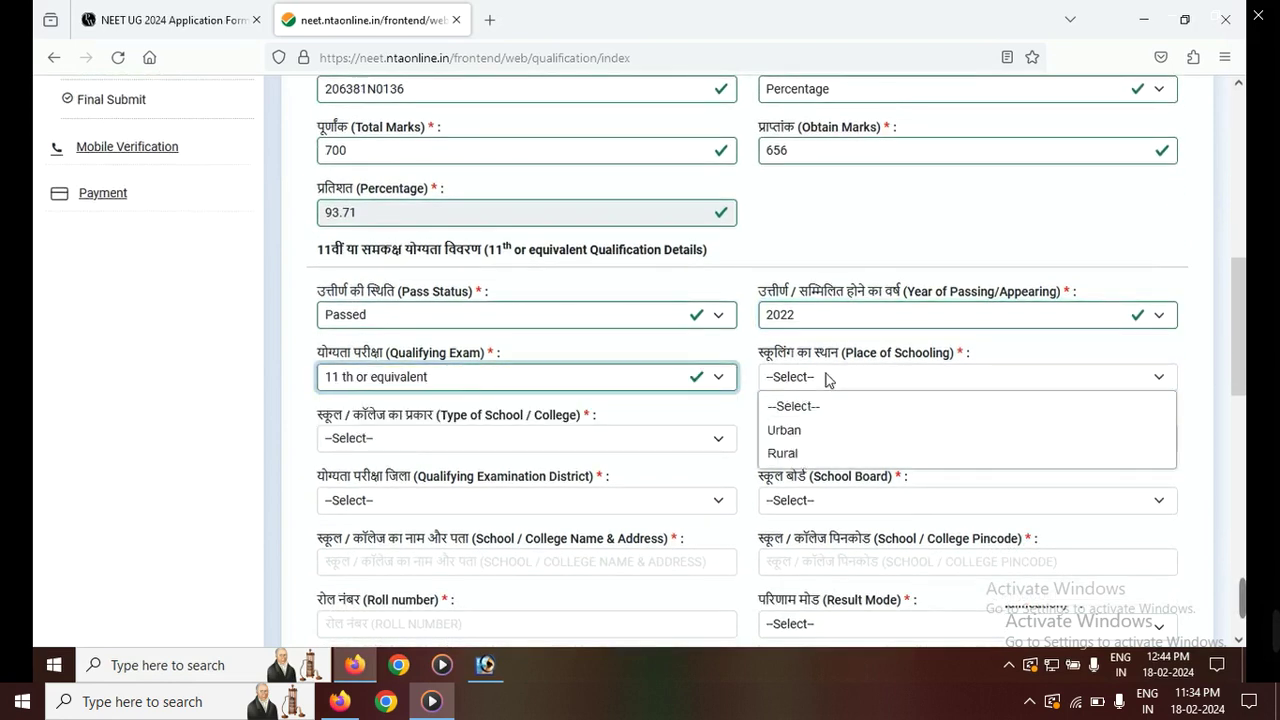
click(810, 432)
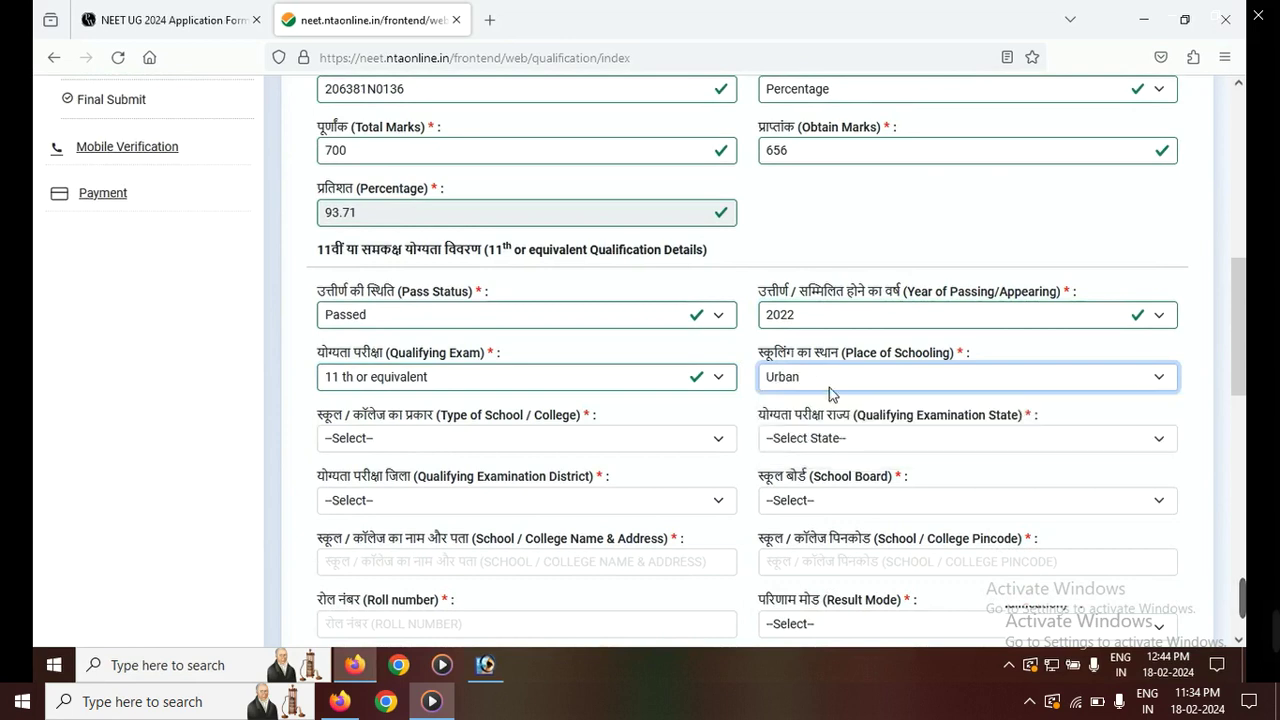
click(518, 440)
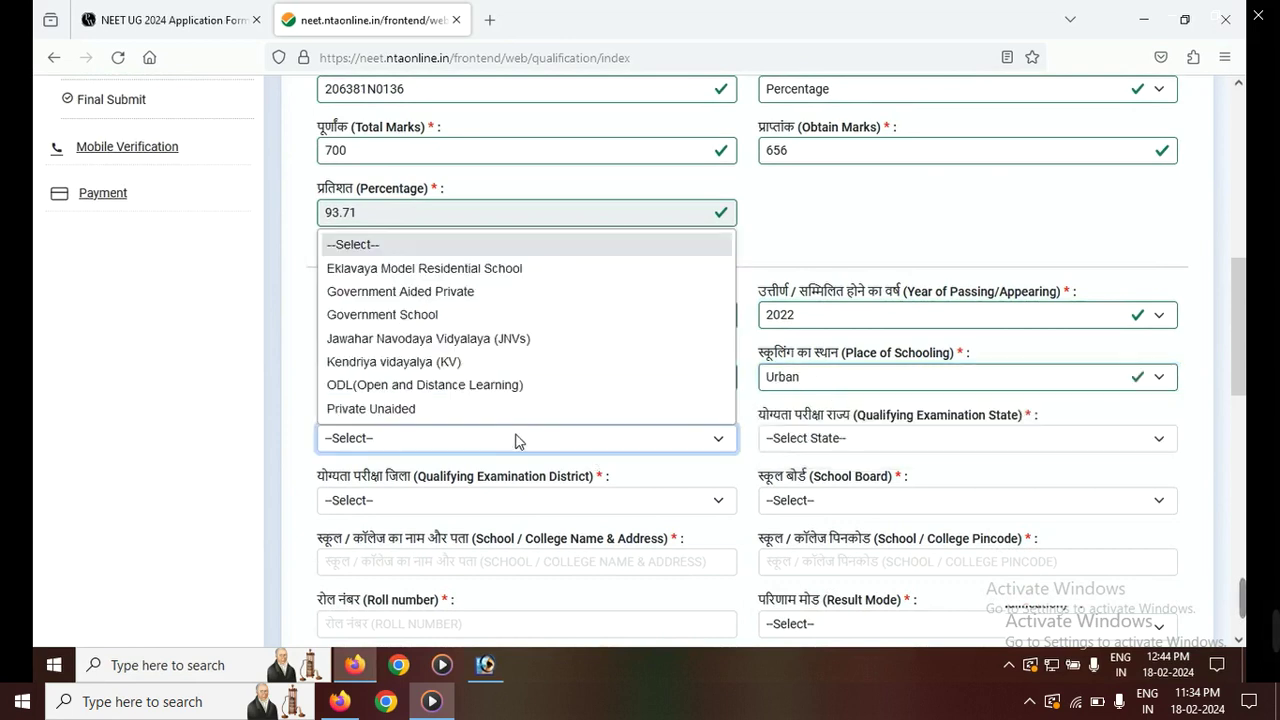
click(400, 314)
click(816, 440)
scroll(852, 368, down, 5)
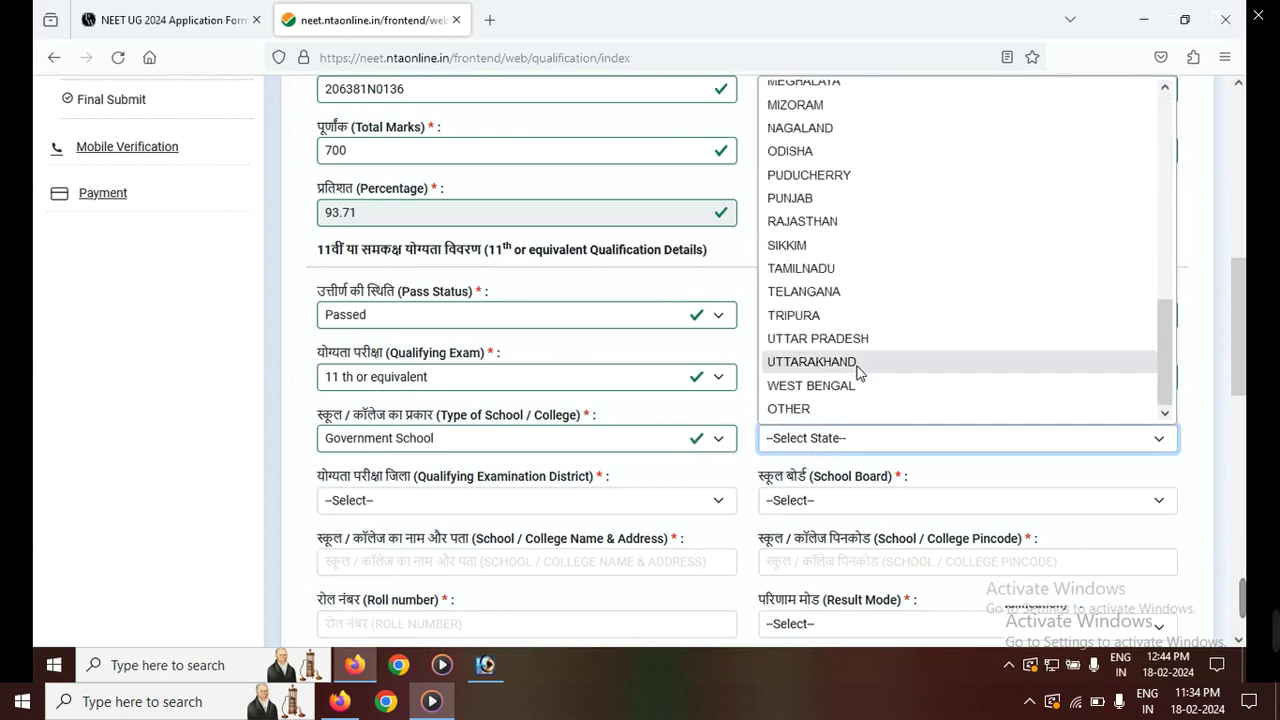
click(838, 385)
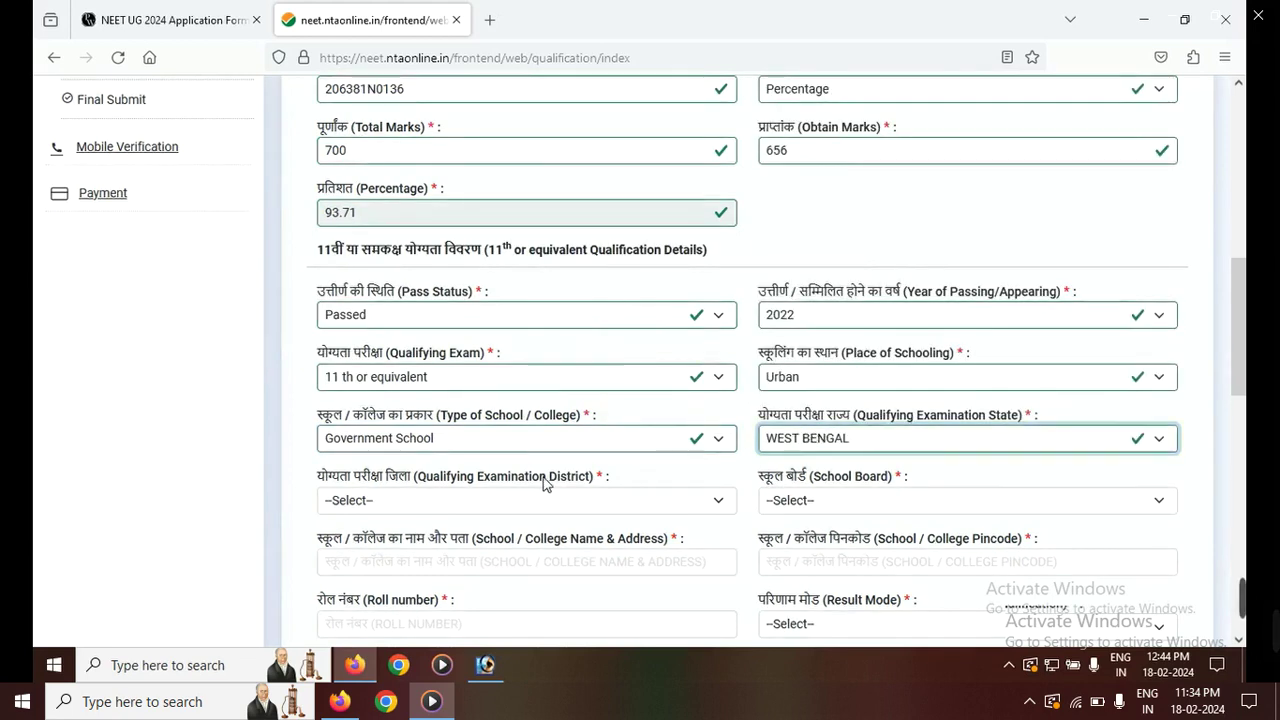
Choose district Dinajpur Dakshin and board West Bengal Council of Higher Secondary Education
click(505, 502)
click(443, 280)
click(833, 500)
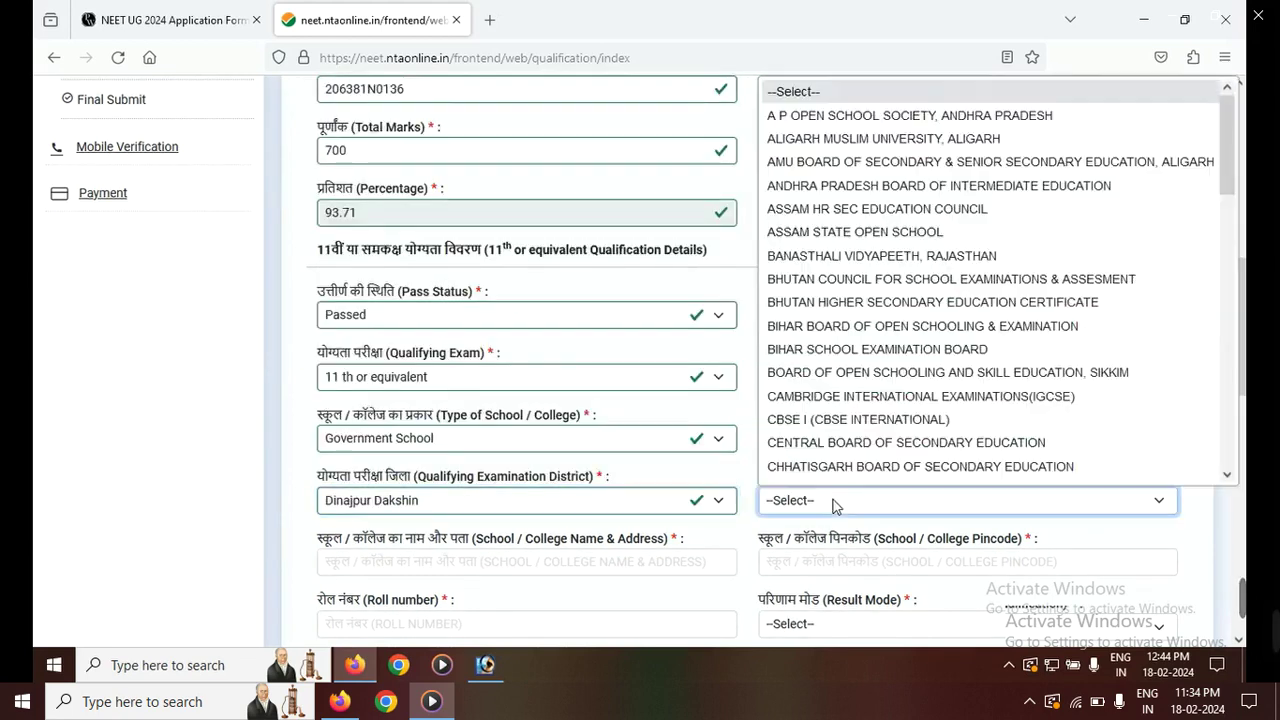
scroll(843, 401, down, 10)
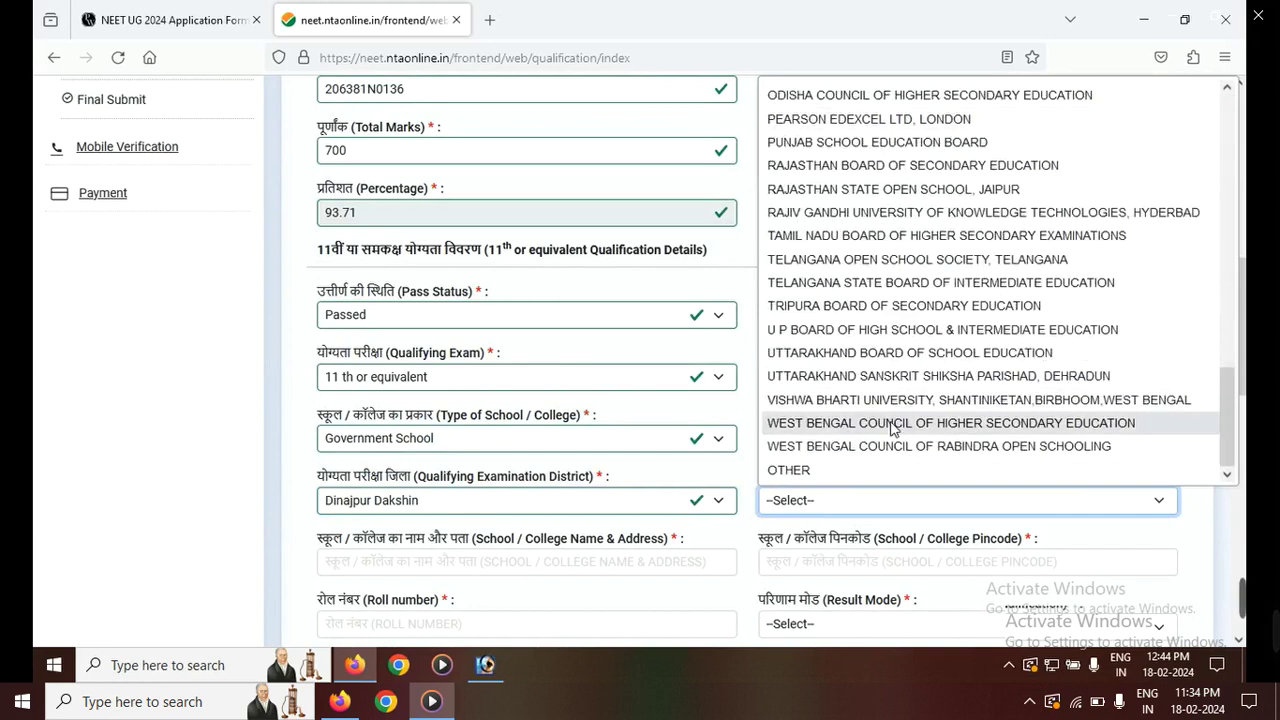
click(963, 423)
scroll(826, 446, down, 2)
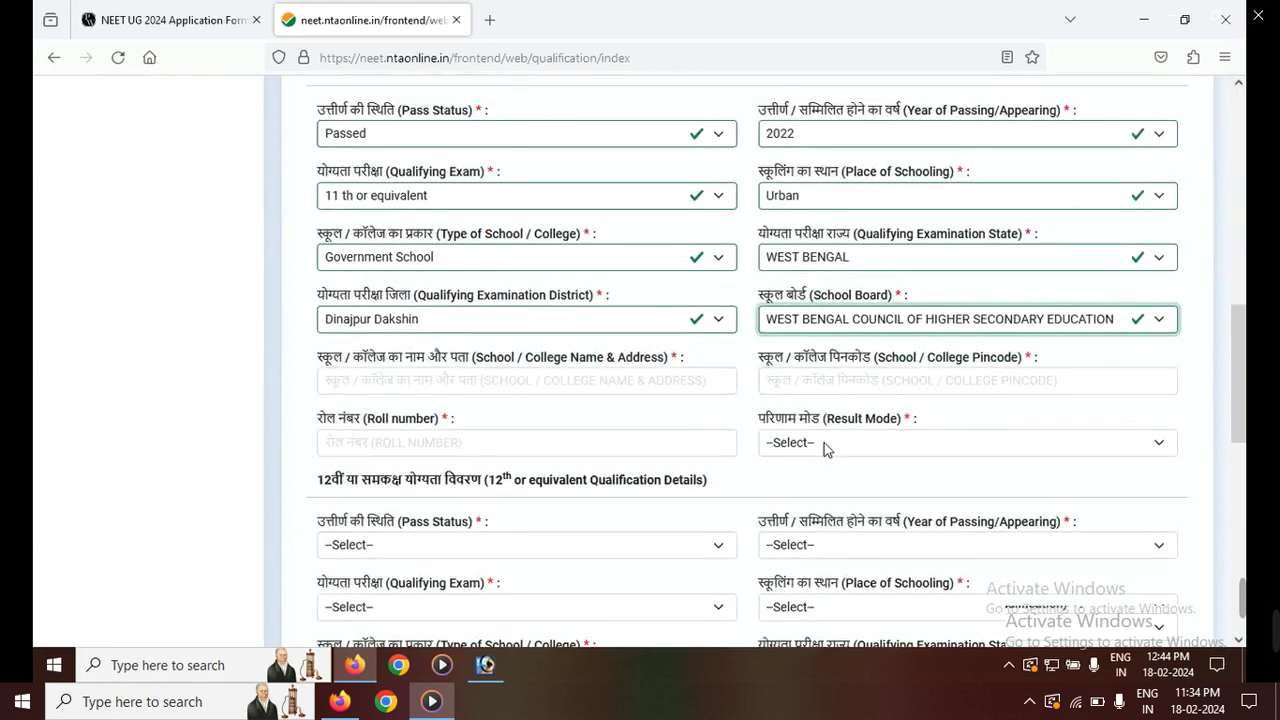
Enter the 11th school name NIRANJAN GHOSH SMRITI VIDYAPITH and its pincode
click(440, 381)
text(N)
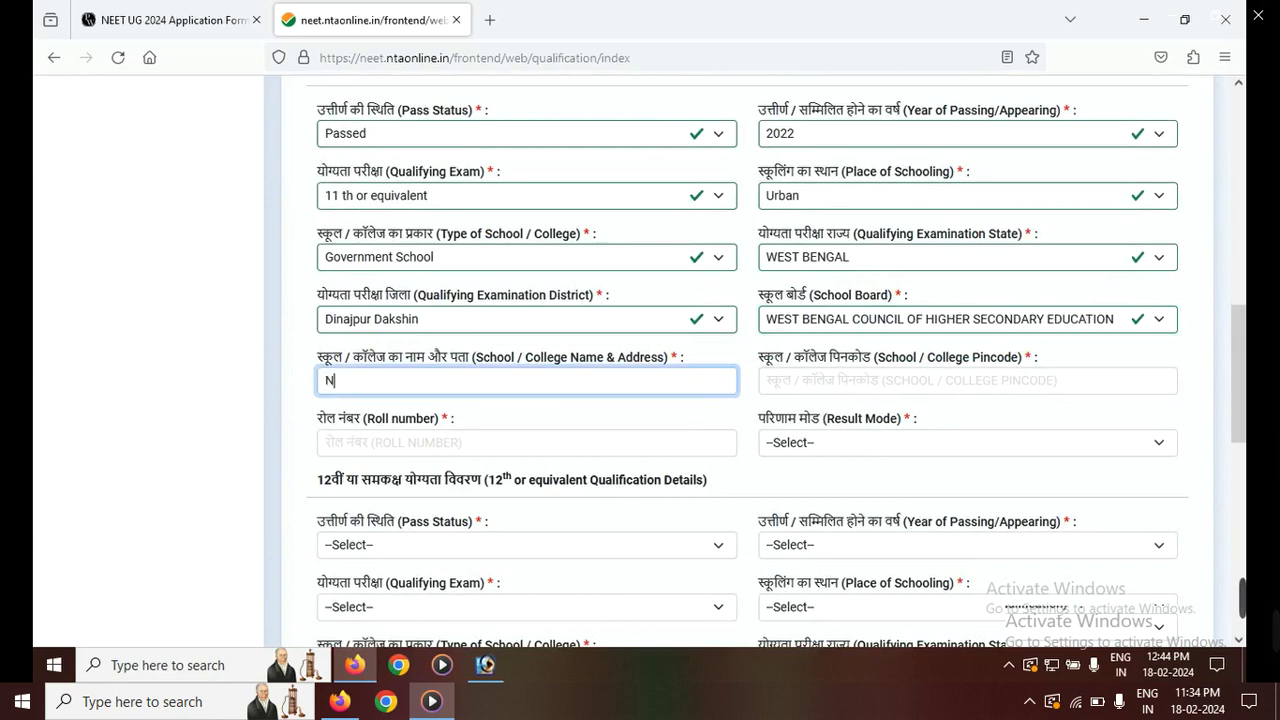
text(IRANJAN )
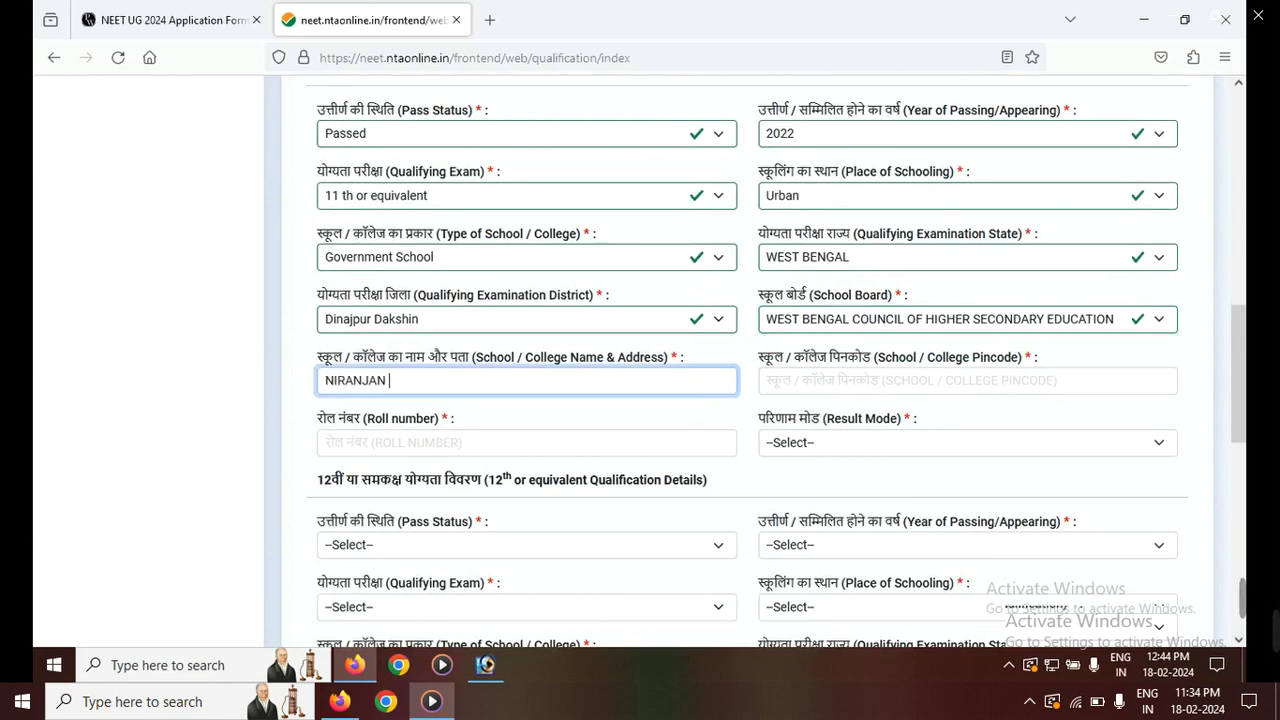
text(GHOSH SM)
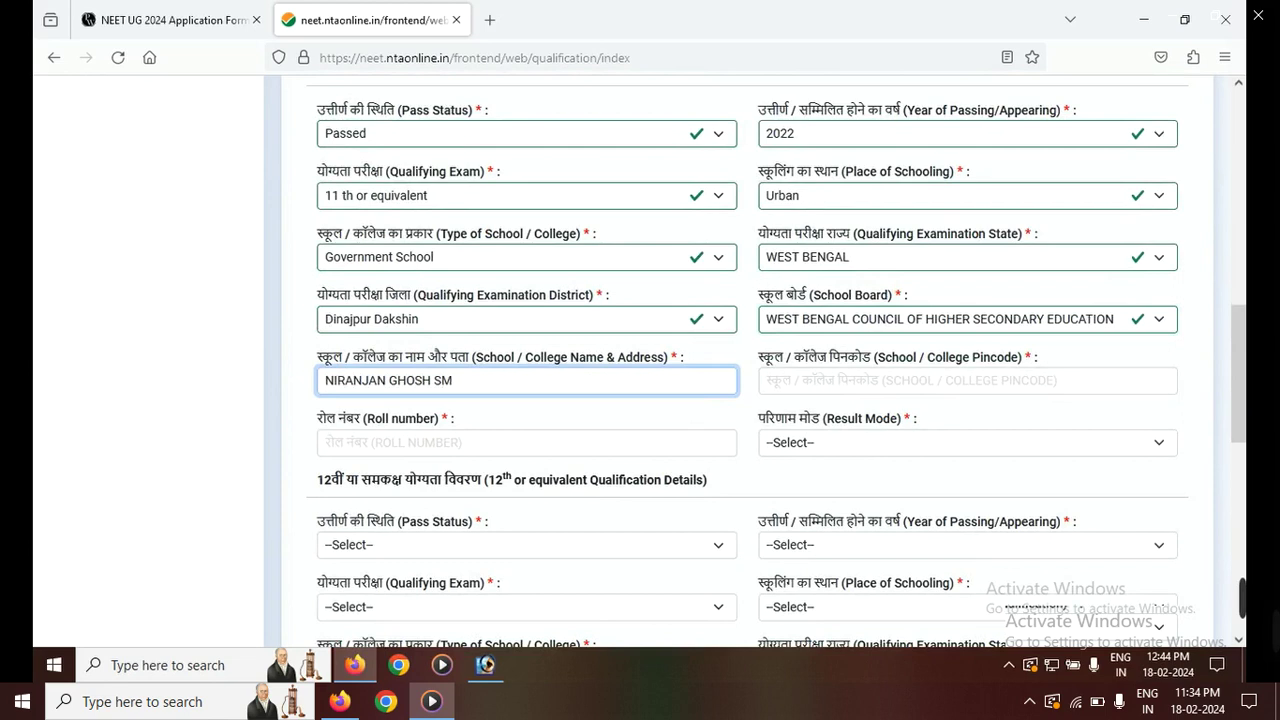
text(RITI VID)
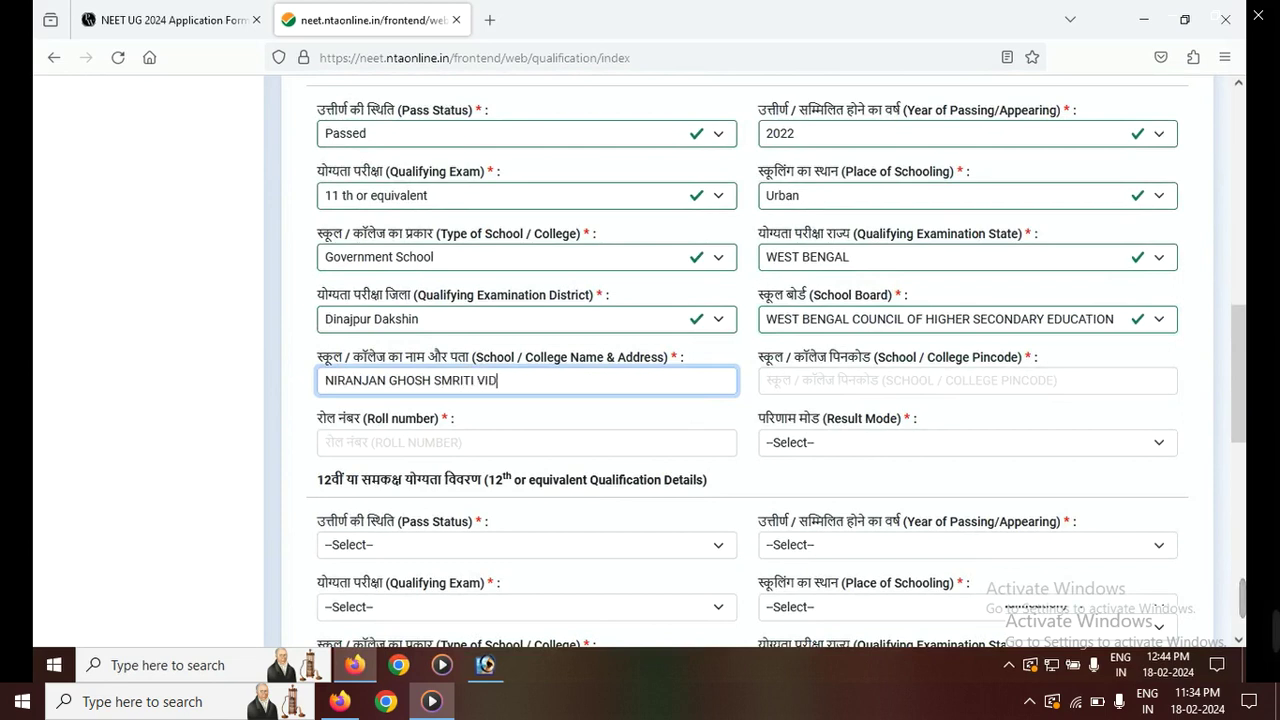
text(YAPITH)
click(810, 383)
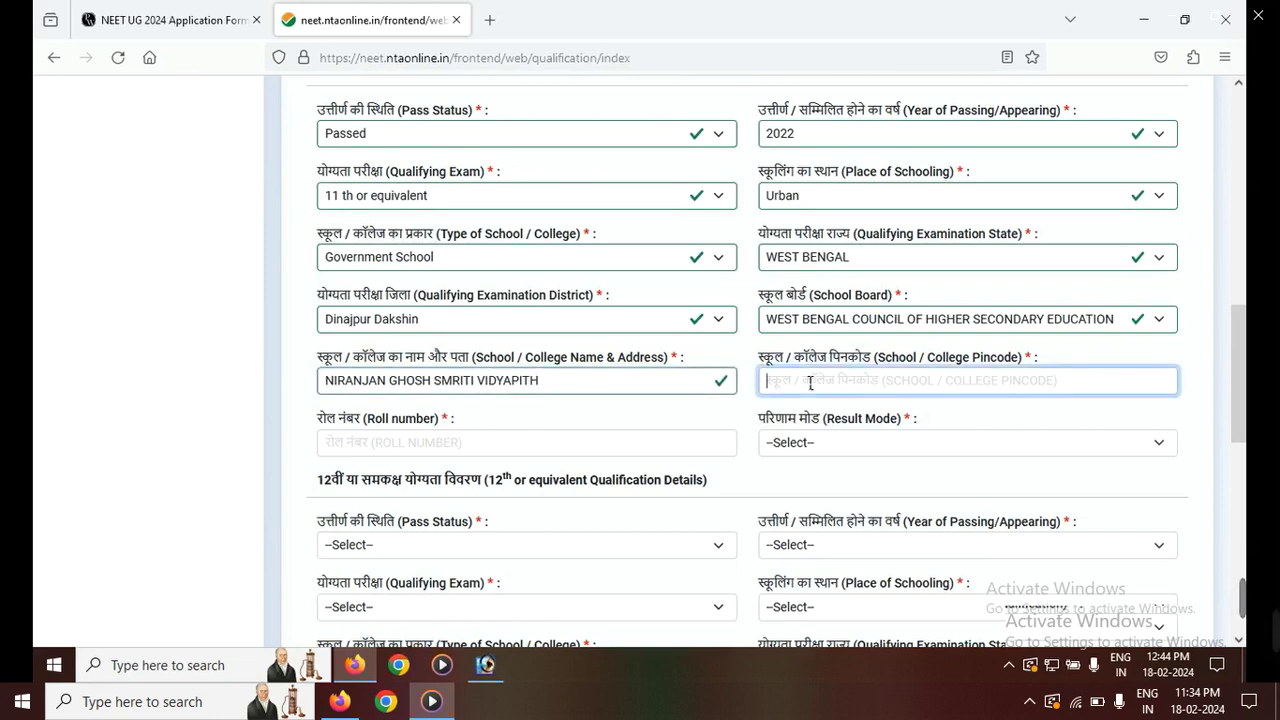
text(733124)
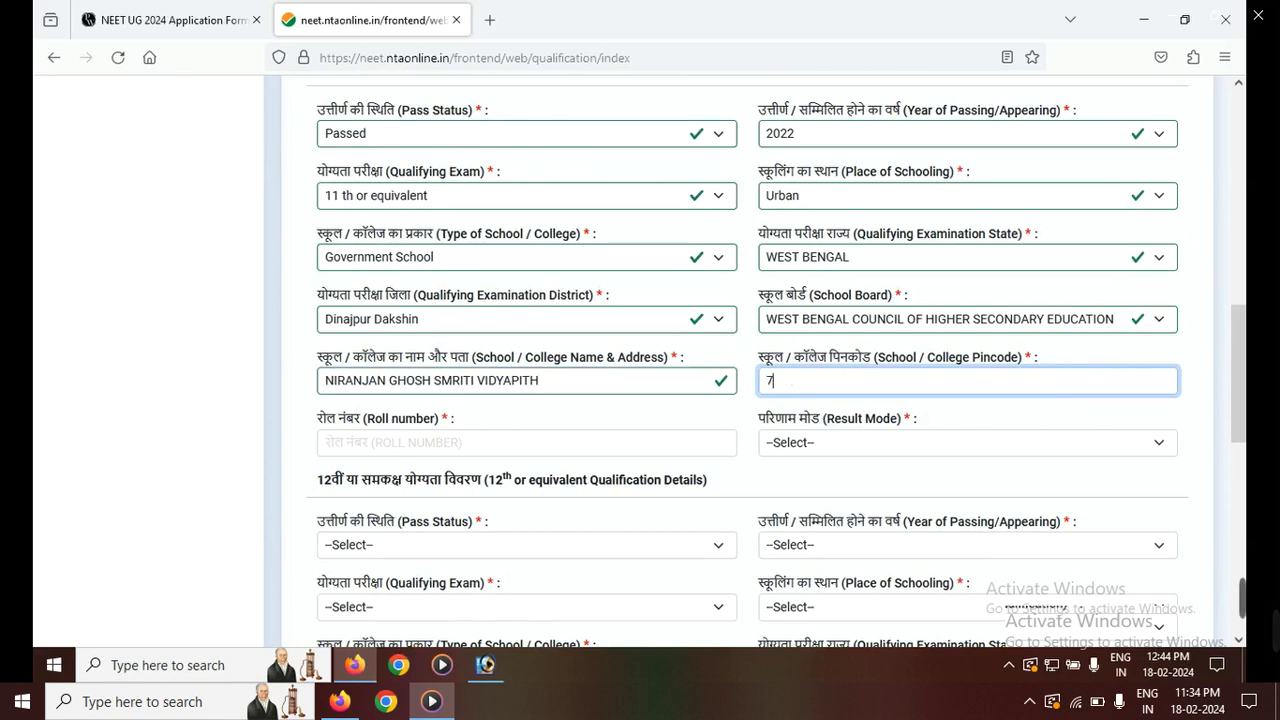
Enter a valid 11th roll number and choose Percentage as the result mode
click(482, 452)
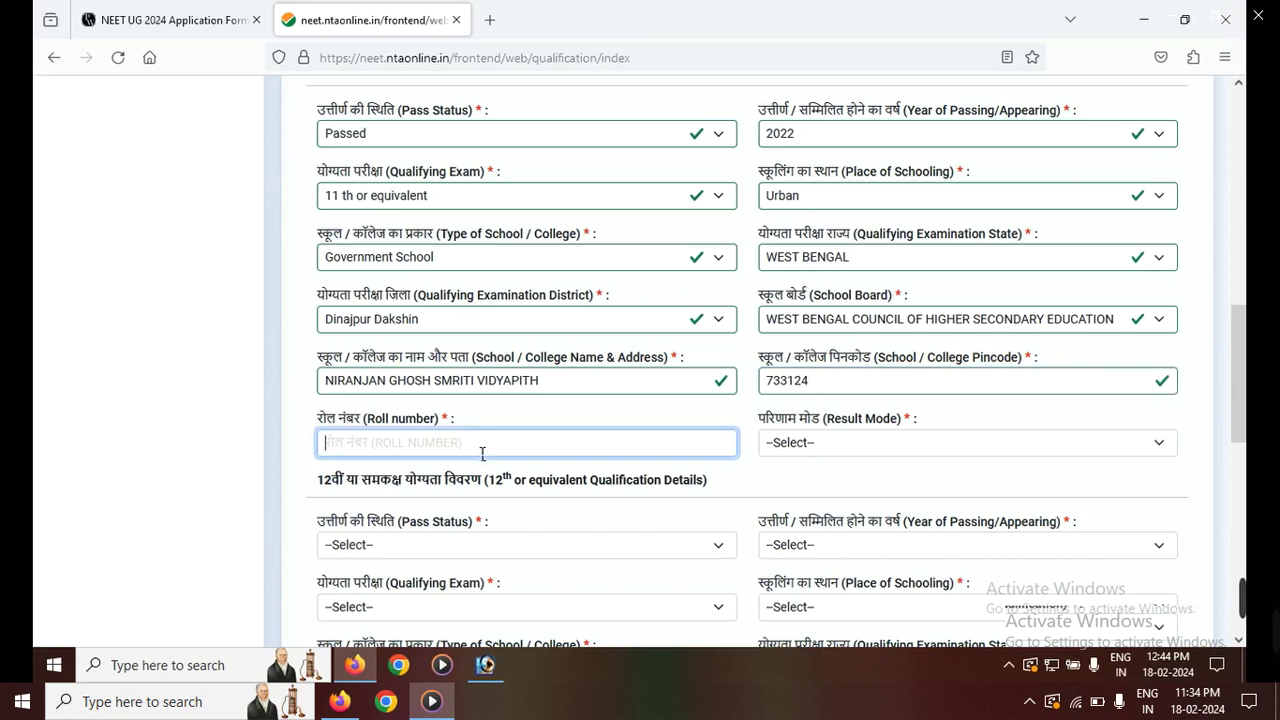
text(8)
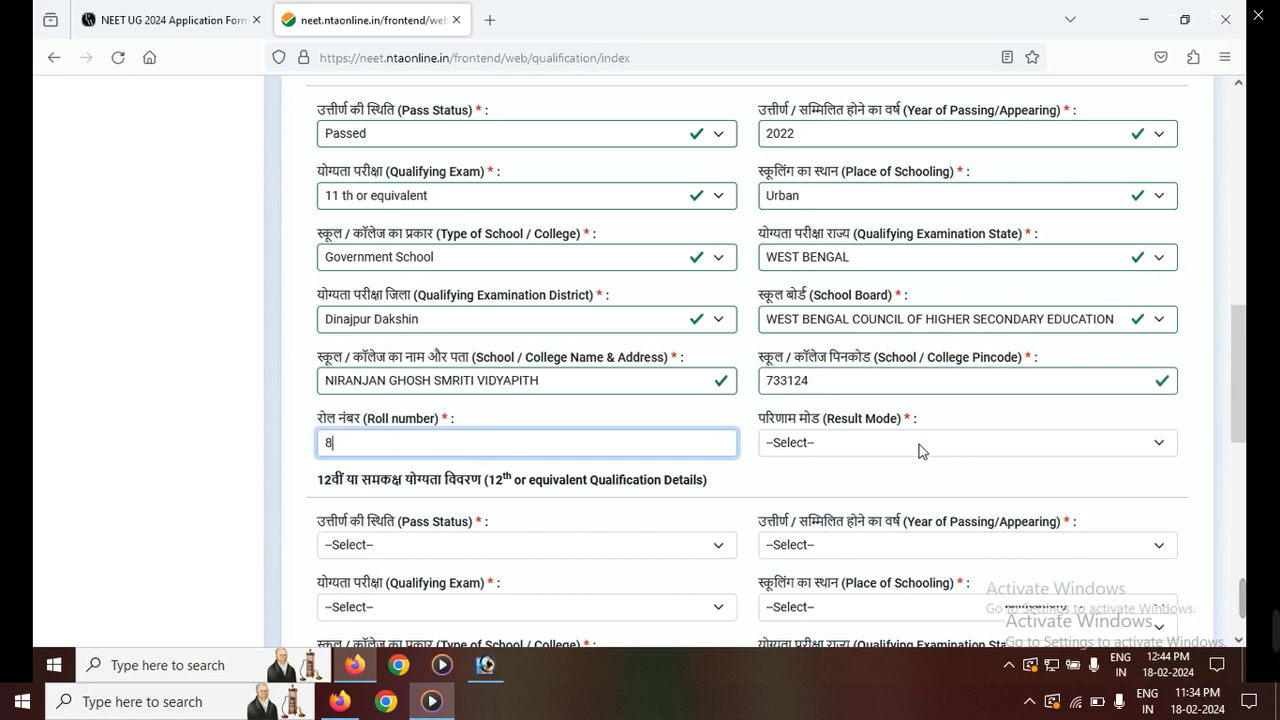
click(923, 448)
click(860, 495)
click(404, 454)
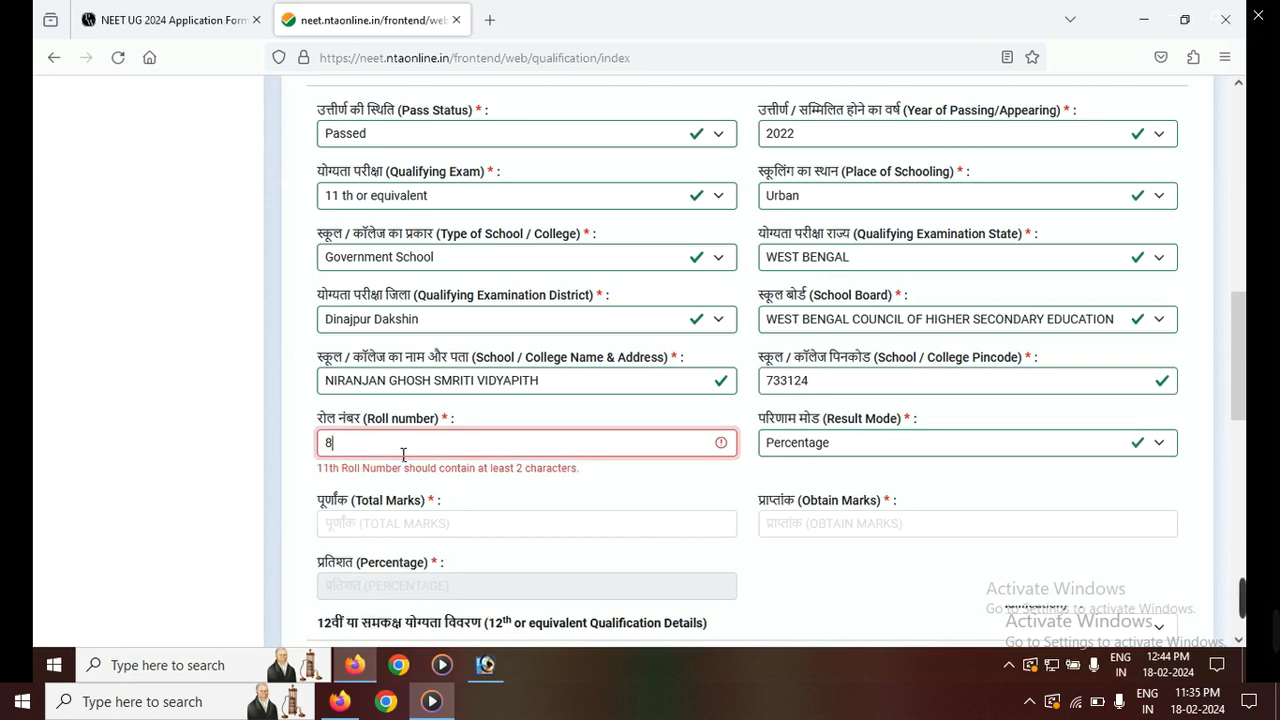
click(334, 450)
text(0)
click(902, 447)
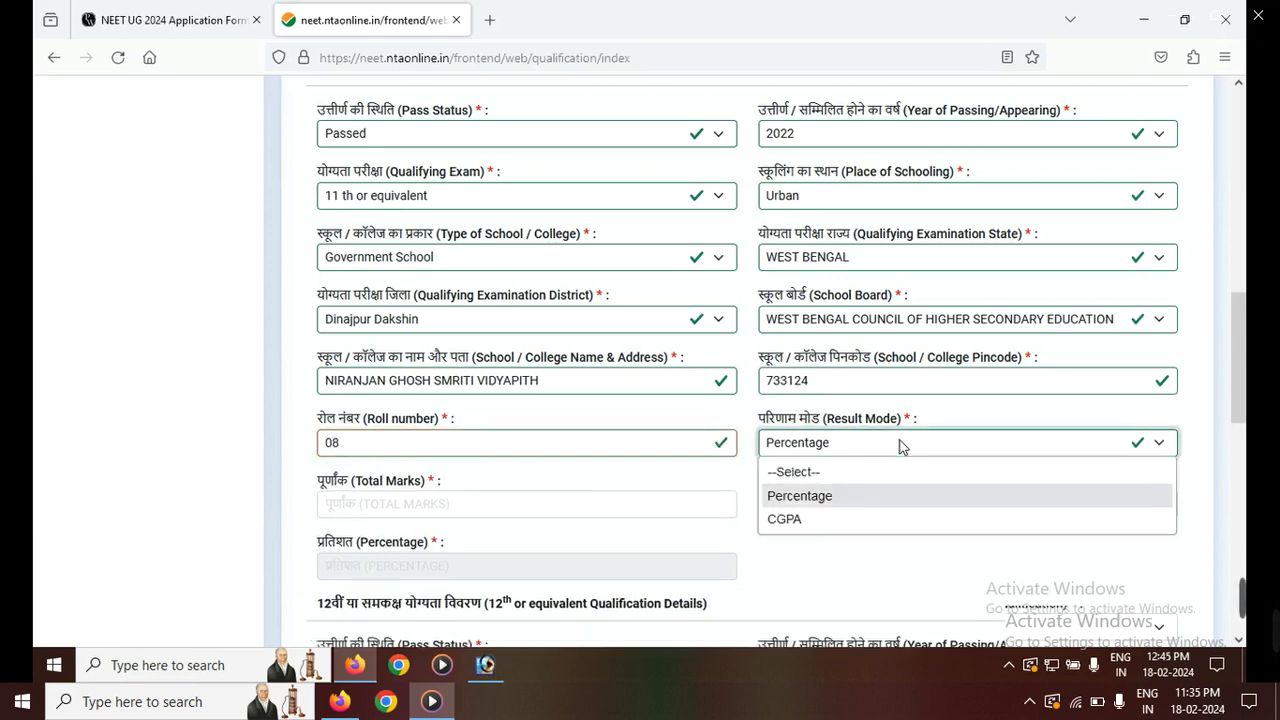
click(828, 497)
Enter 500 total marks and 343 obtained marks for the 11th
click(525, 515)
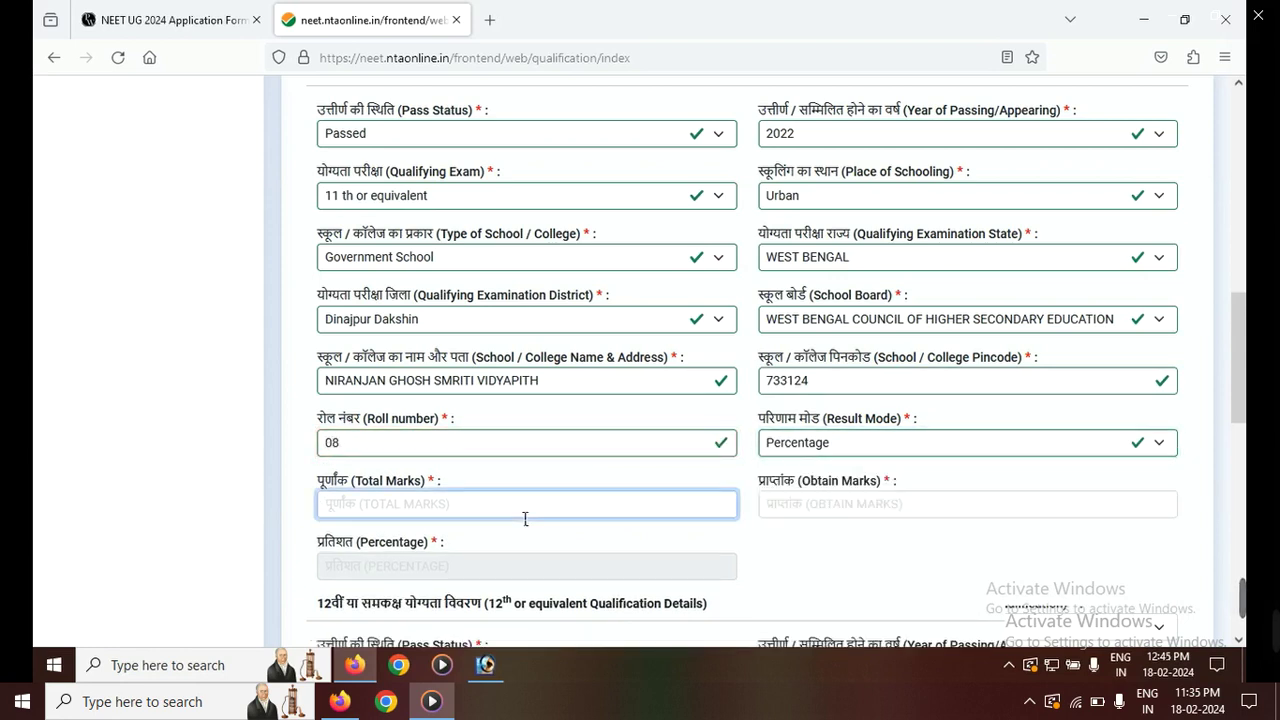
text(500)
click(894, 510)
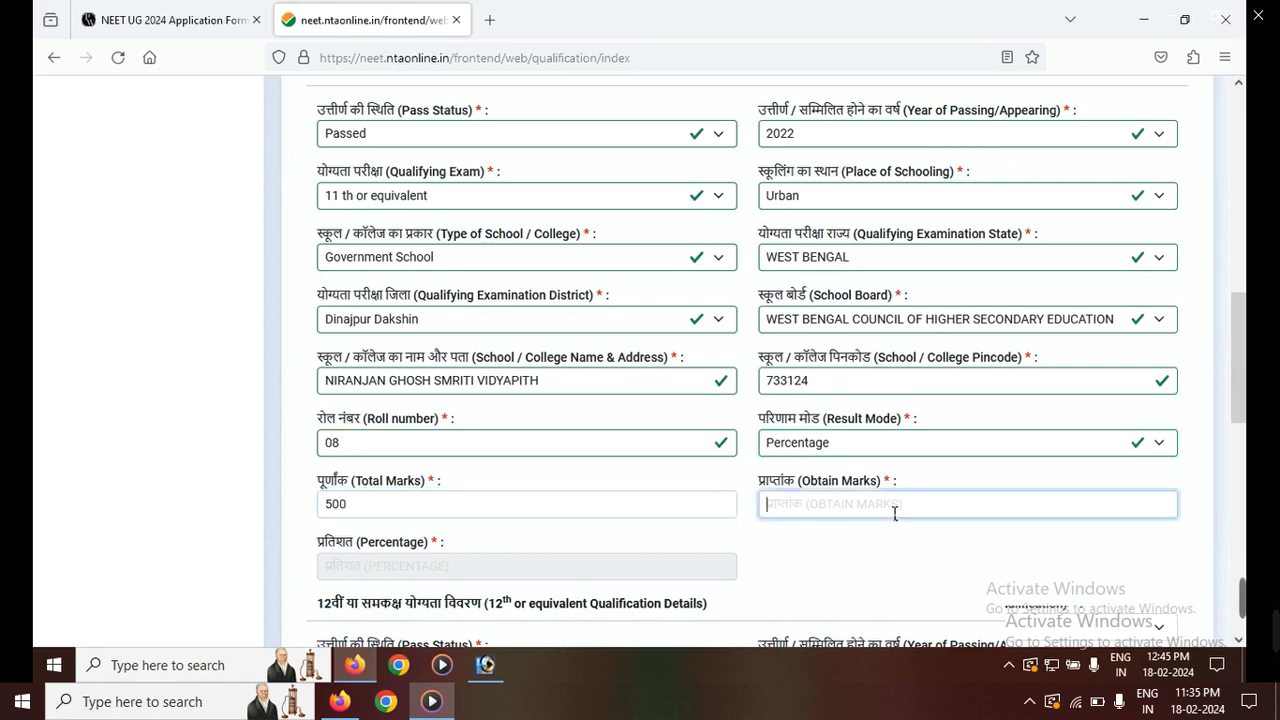
text(343)
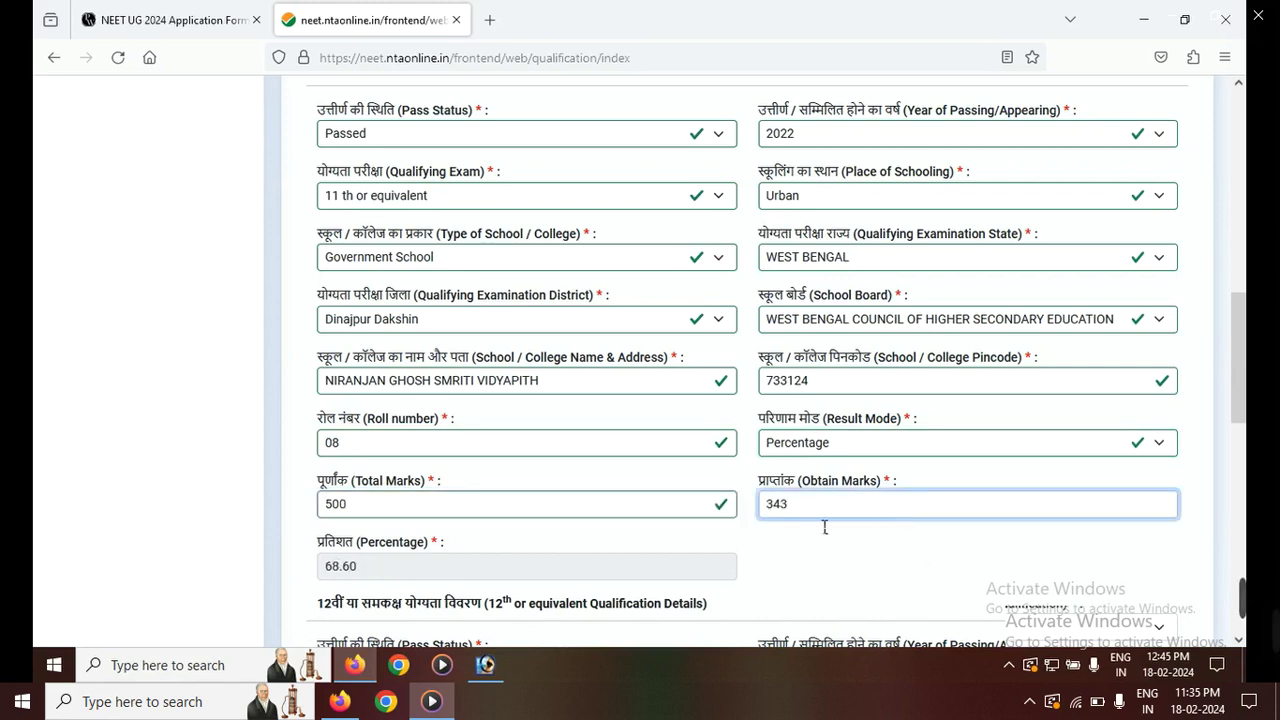
click(783, 549)
scroll(845, 510, down, 3)
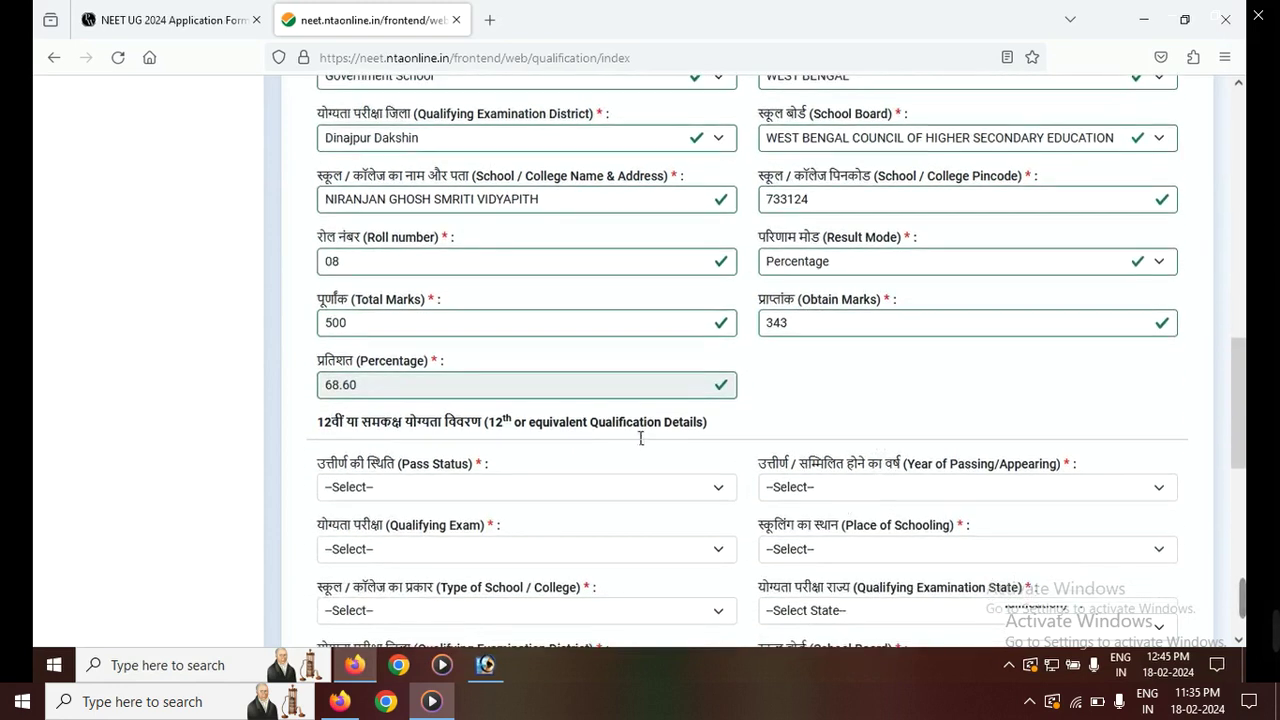
Mark the 12th exam as Passed with year of passing 2023
scroll(640, 437, down, 1)
click(476, 400)
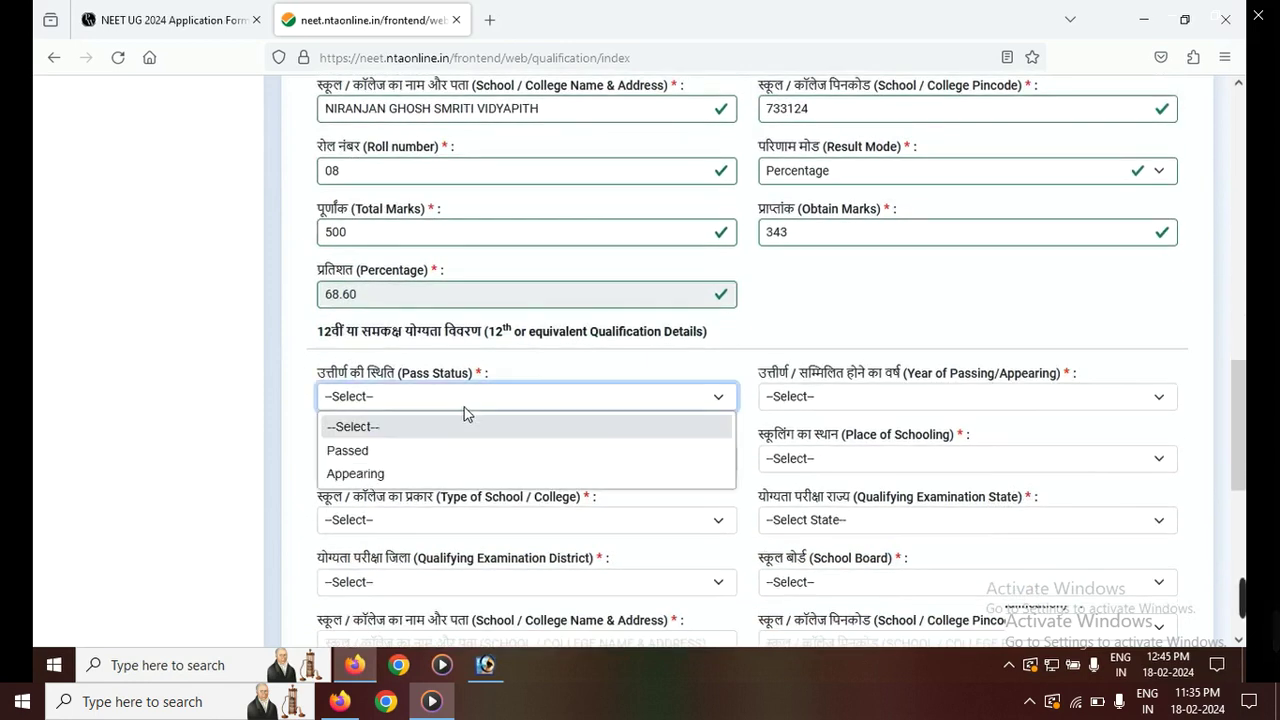
click(388, 452)
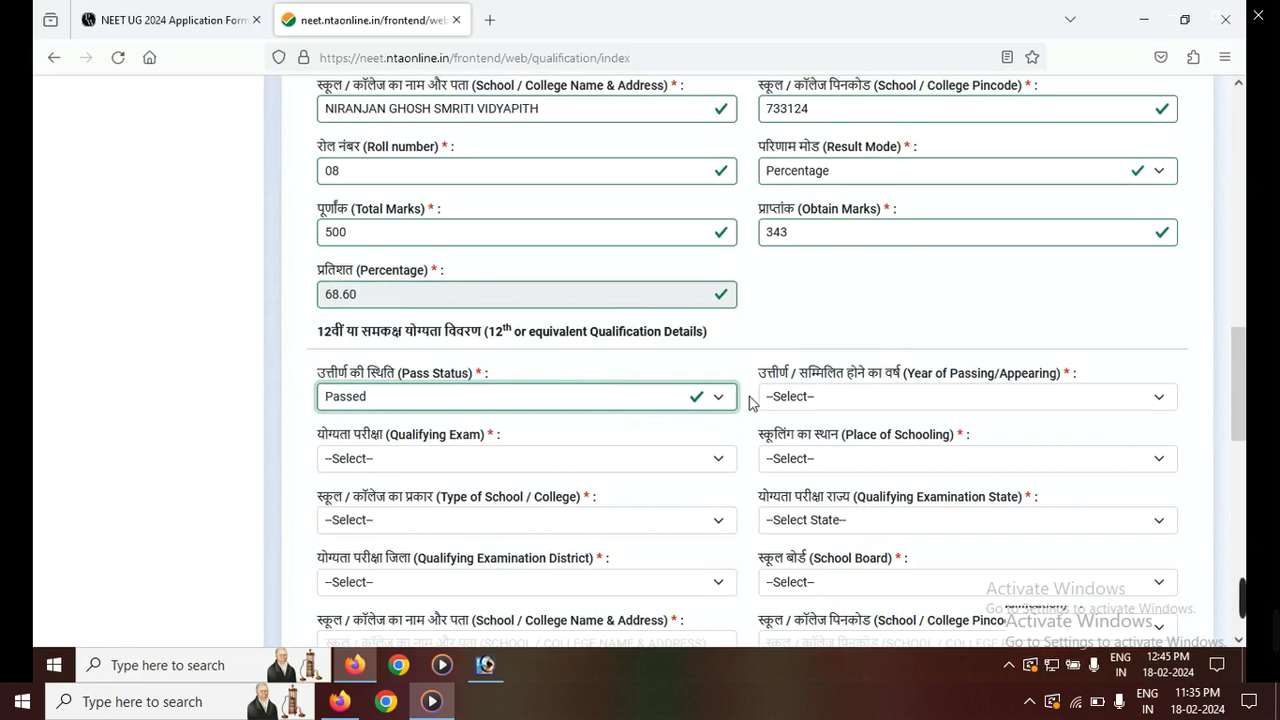
click(813, 402)
scroll(863, 337, down, 15)
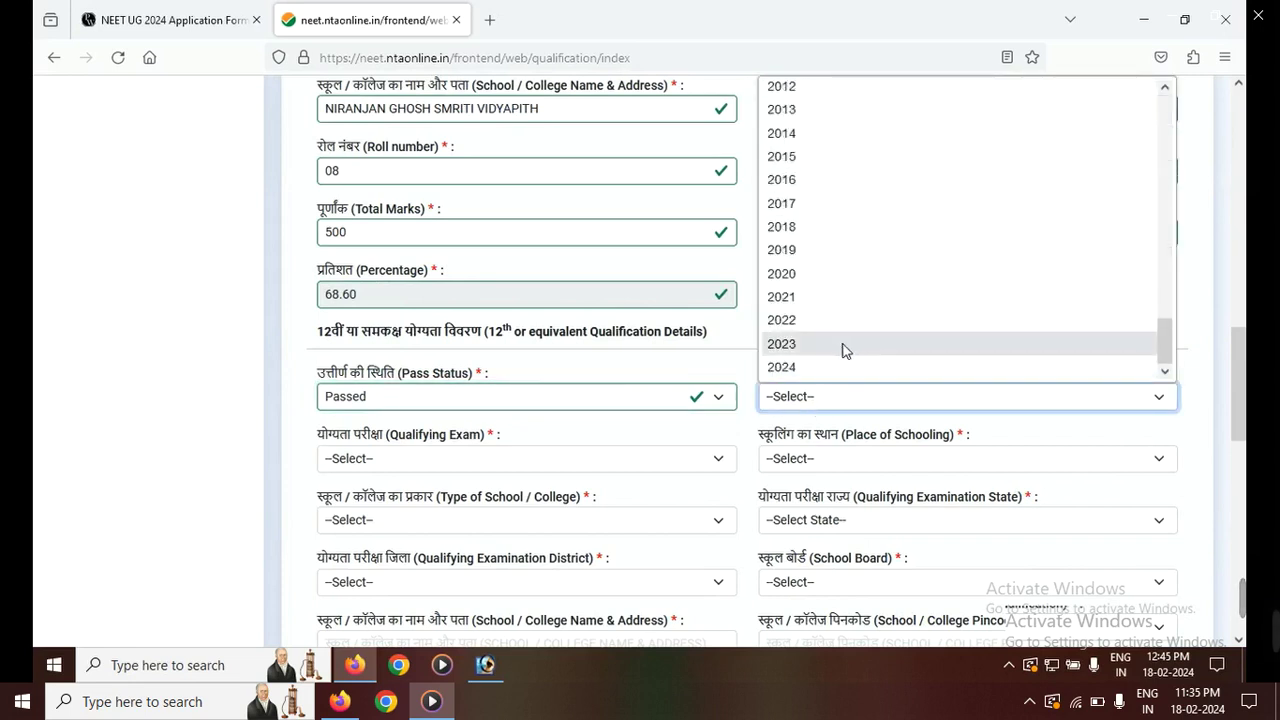
click(818, 346)
scroll(720, 420, down, 2)
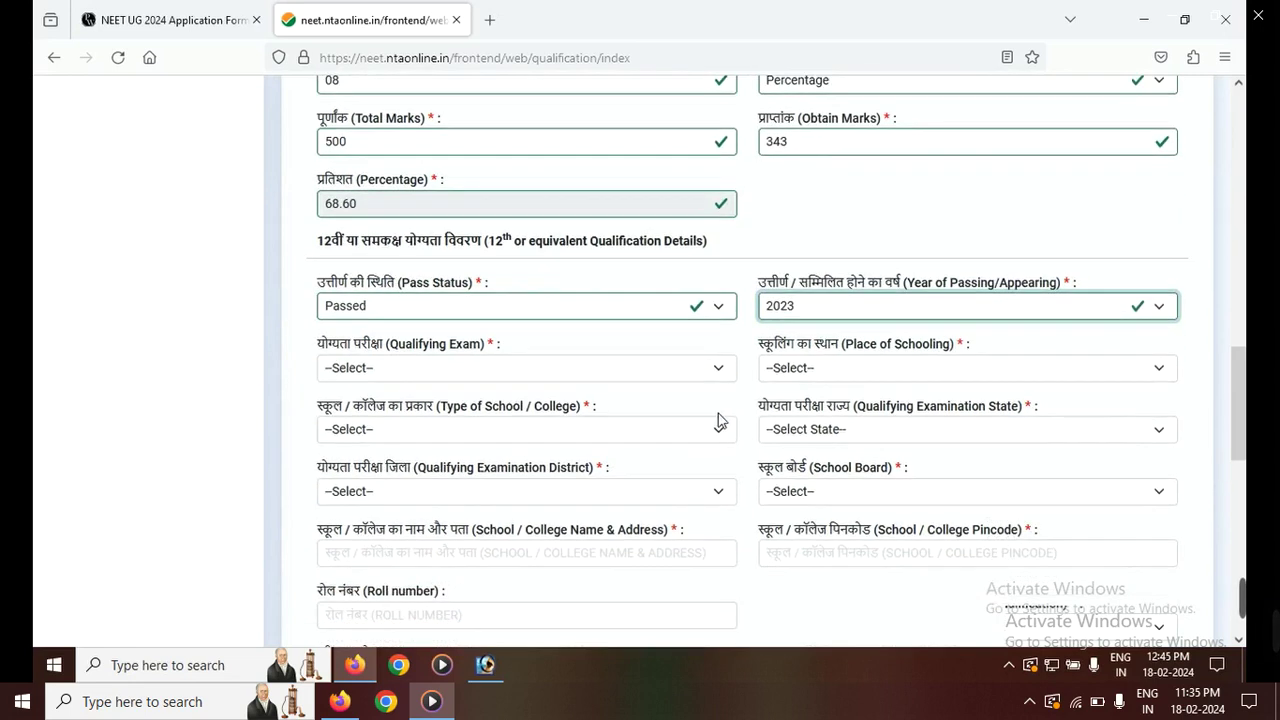
Set the 12th qualifying exam to Code 02 and place of schooling to Urban
click(434, 370)
click(435, 371)
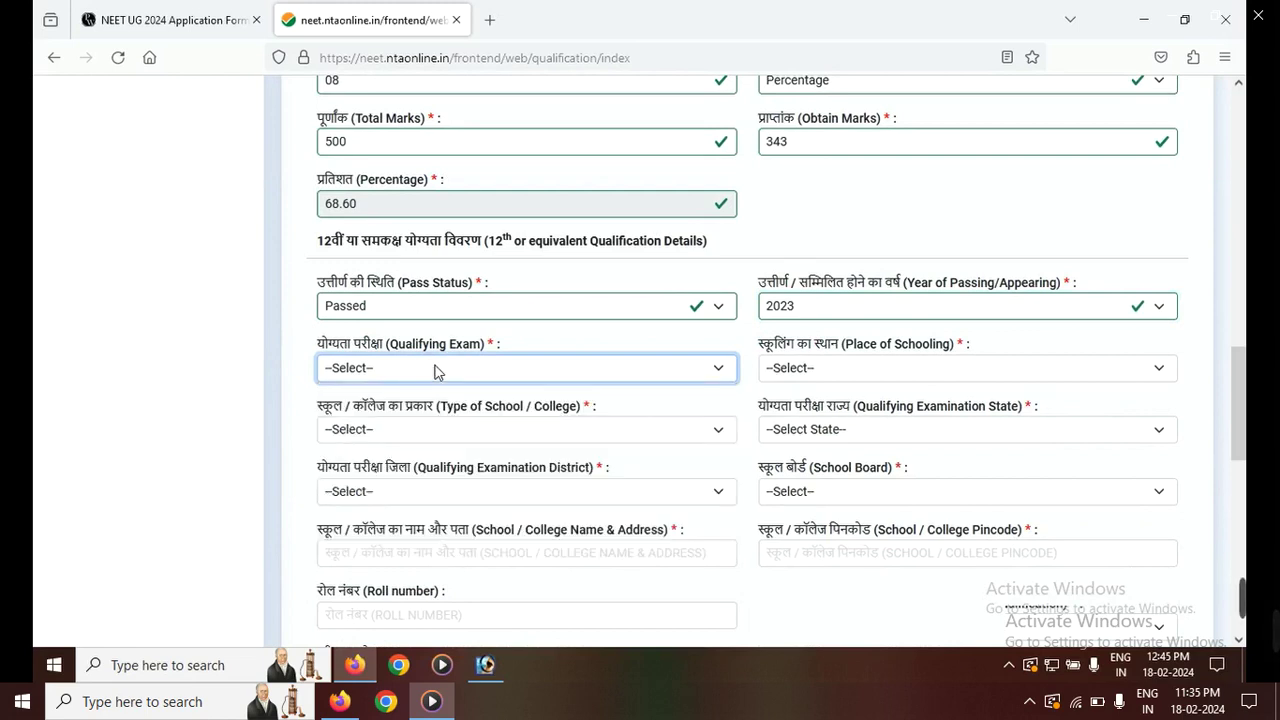
click(434, 370)
click(340, 421)
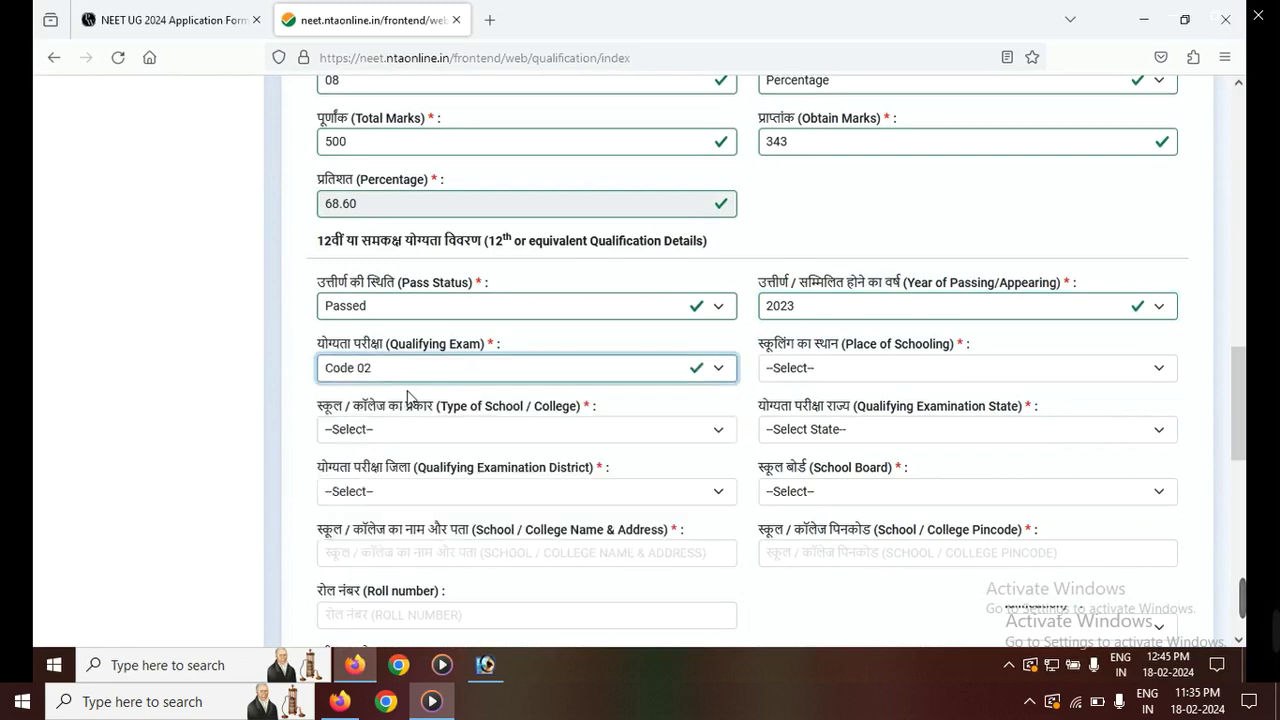
click(810, 370)
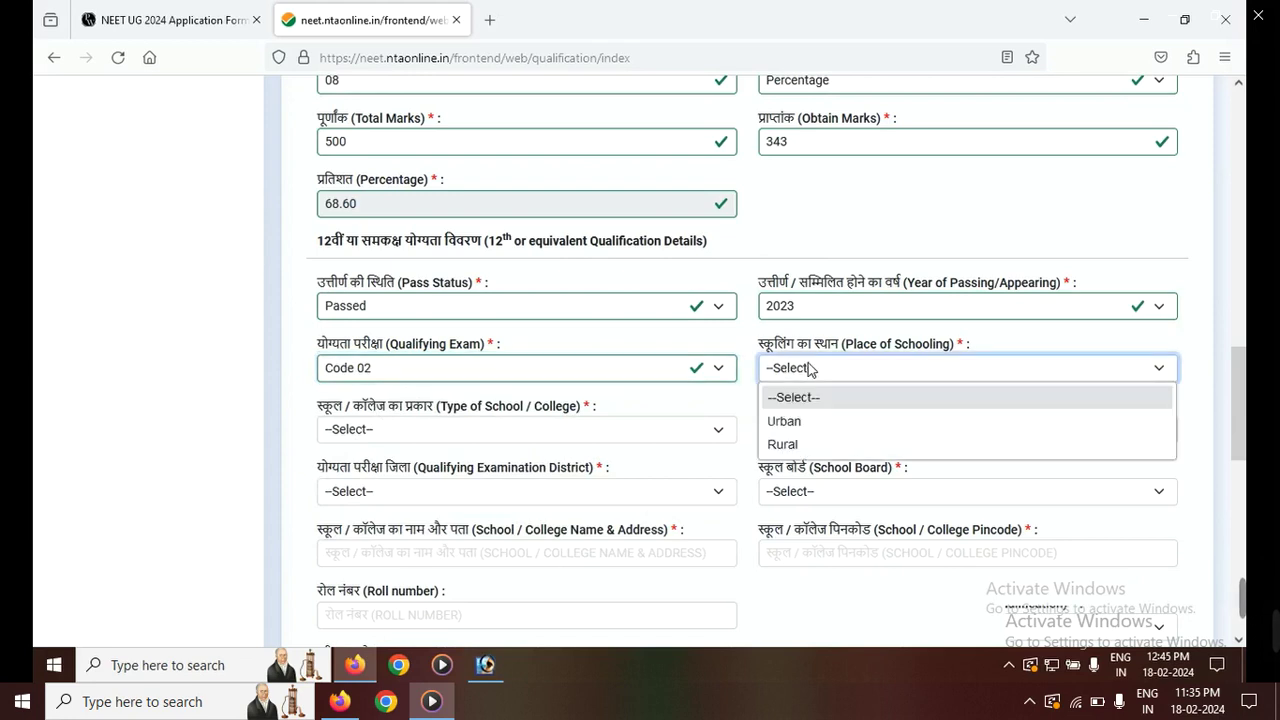
click(808, 424)
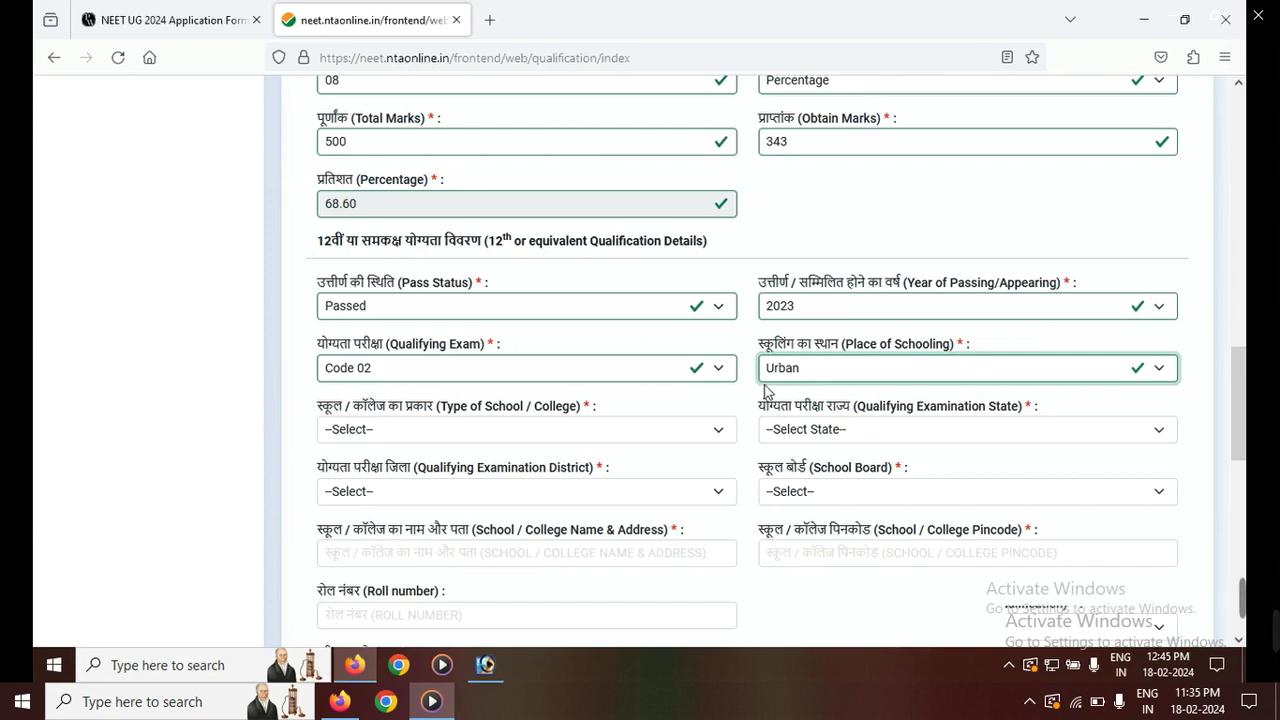
Set the 12th school type to Government School and the exam state to WEST BENGAL
click(447, 432)
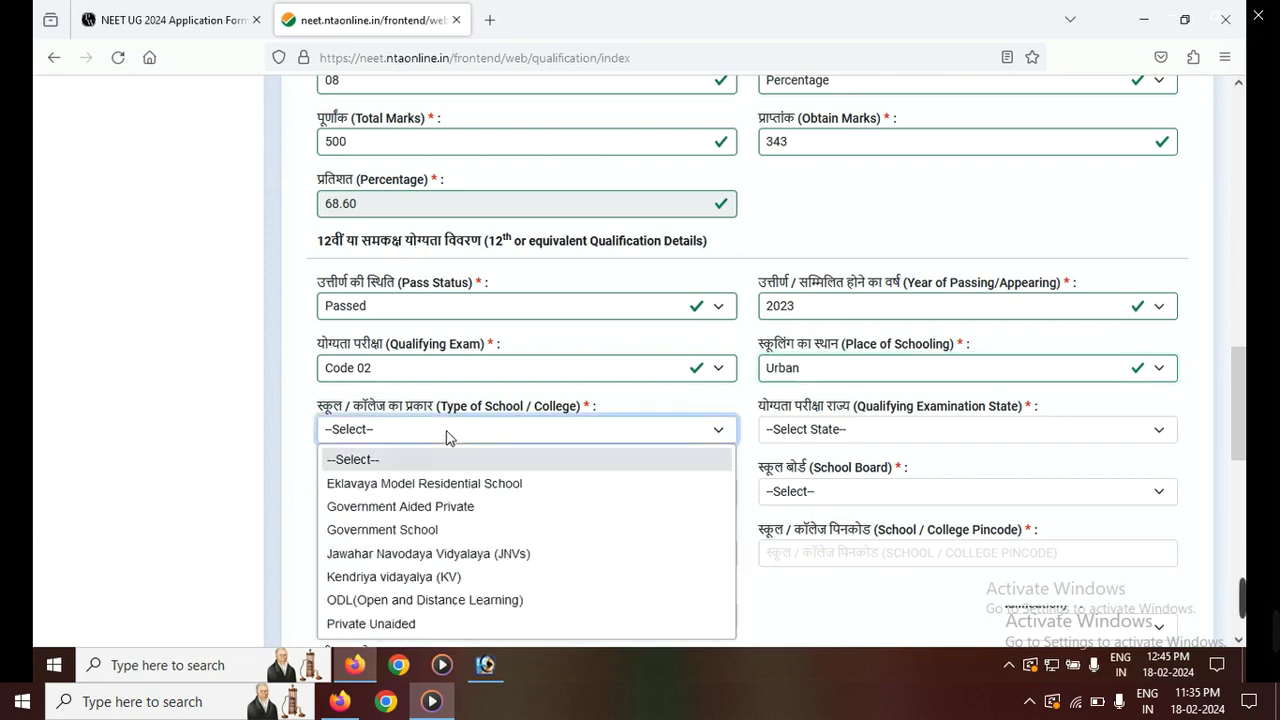
click(413, 535)
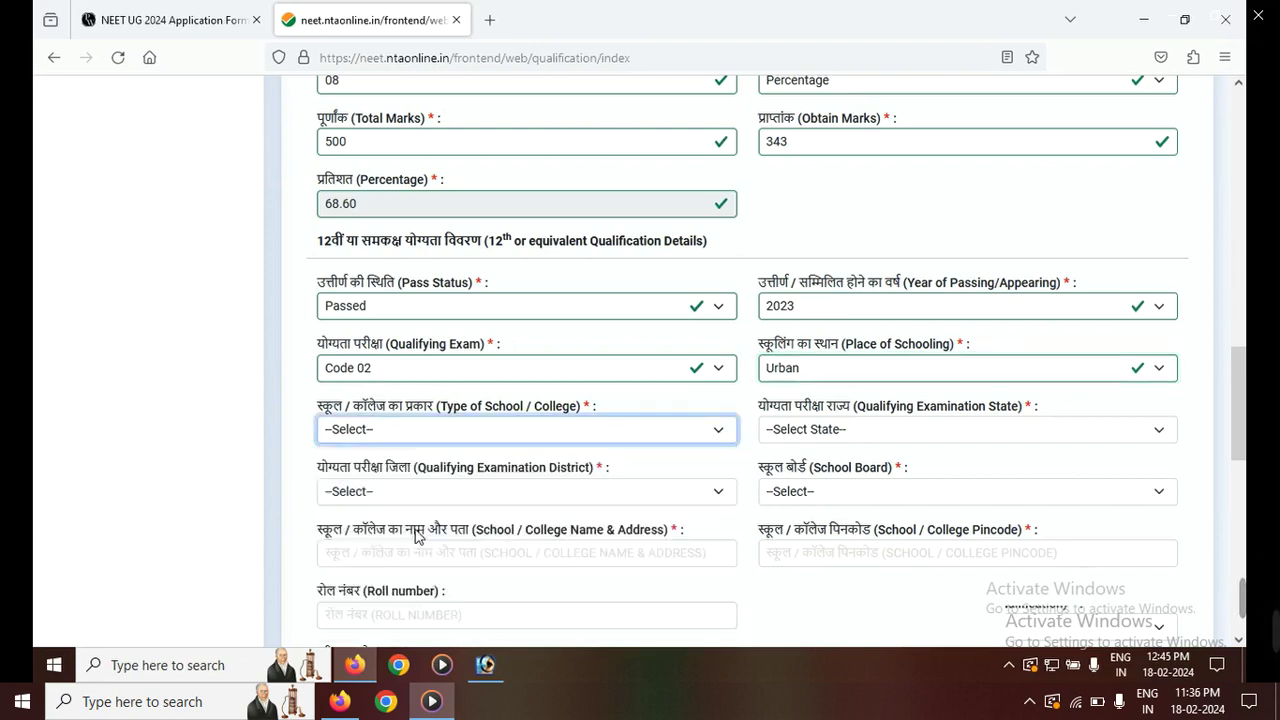
click(816, 430)
scroll(855, 360, down, 5)
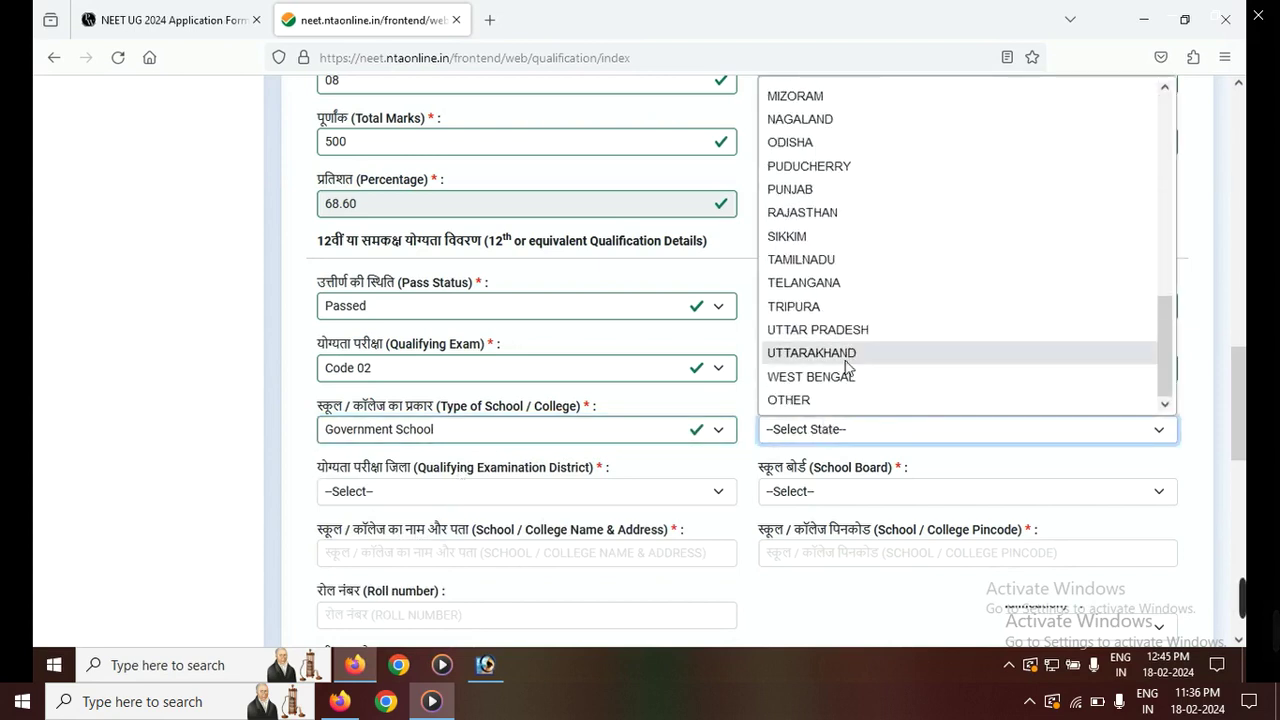
click(850, 375)
Choose district Dinajpur Dakshin and the West Bengal Council of Higher Secondary Education board
click(488, 495)
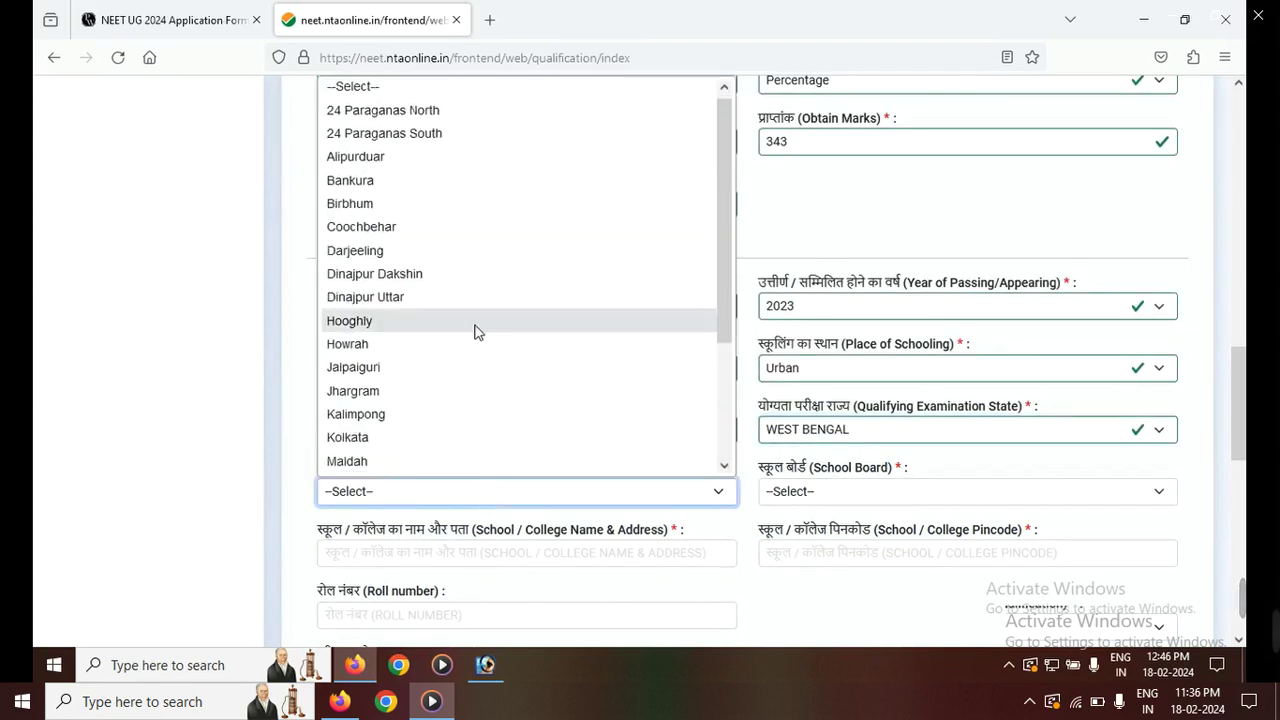
click(423, 276)
click(829, 491)
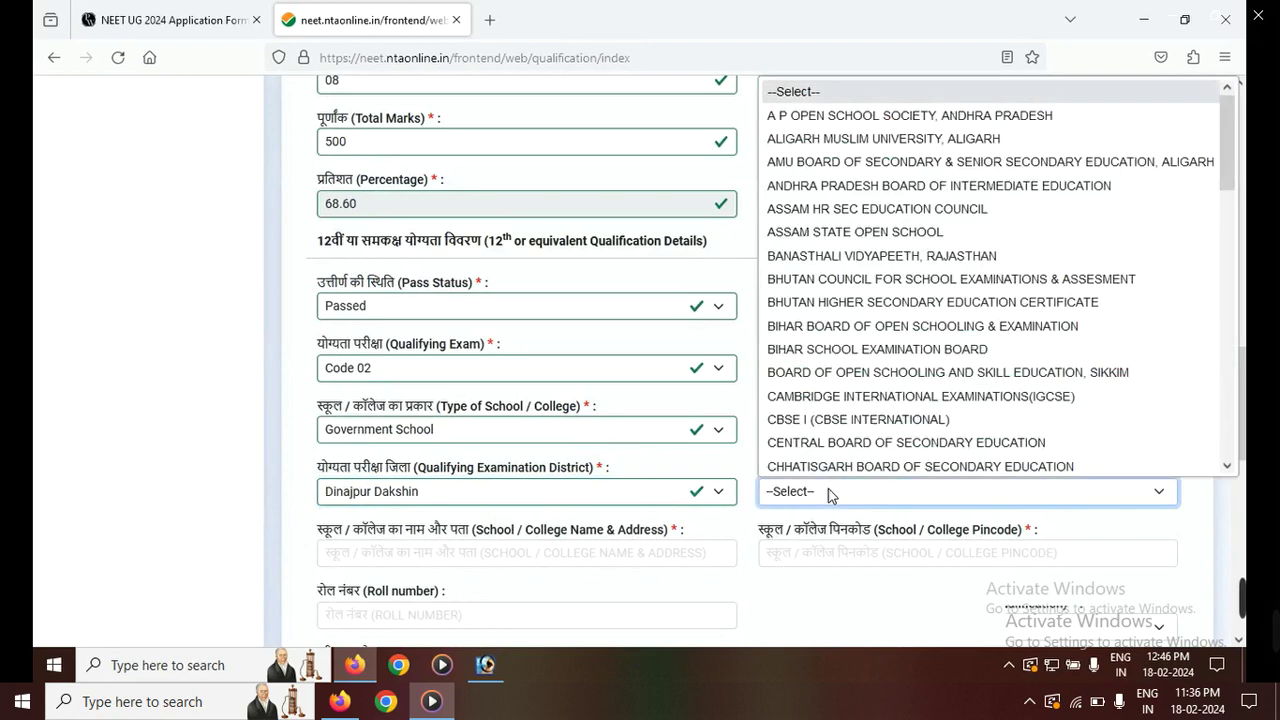
scroll(855, 378, down, 10)
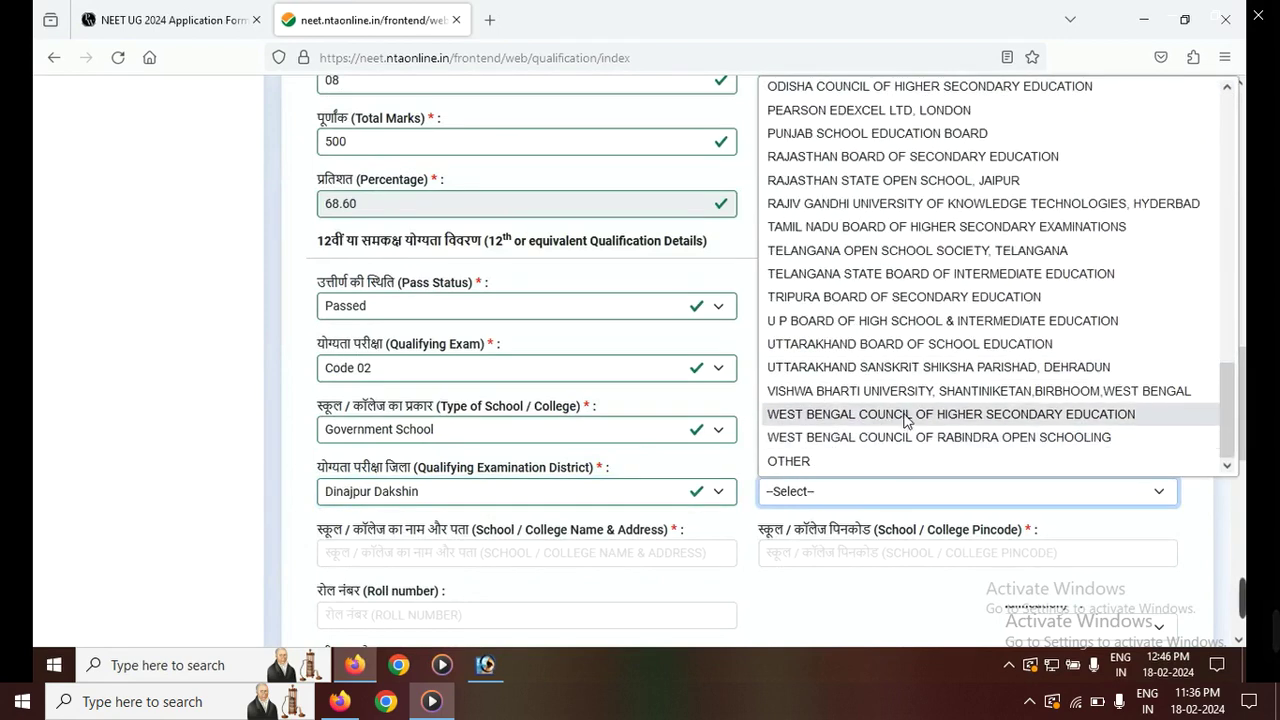
click(903, 414)
scroll(879, 478, down, 1)
click(556, 464)
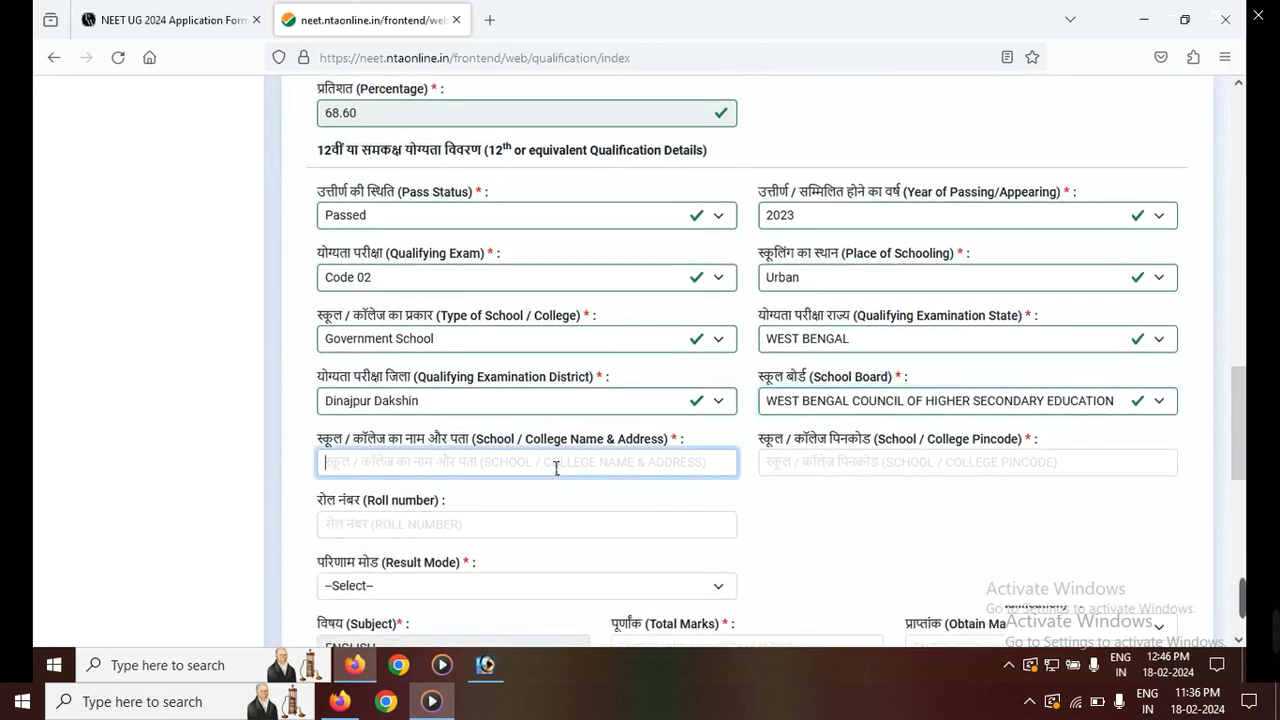
Enter school name NIRANJAN GHOSH SMRITI VIDYAPITH, school pincode 733124, and the 12th roll number
text(NI)
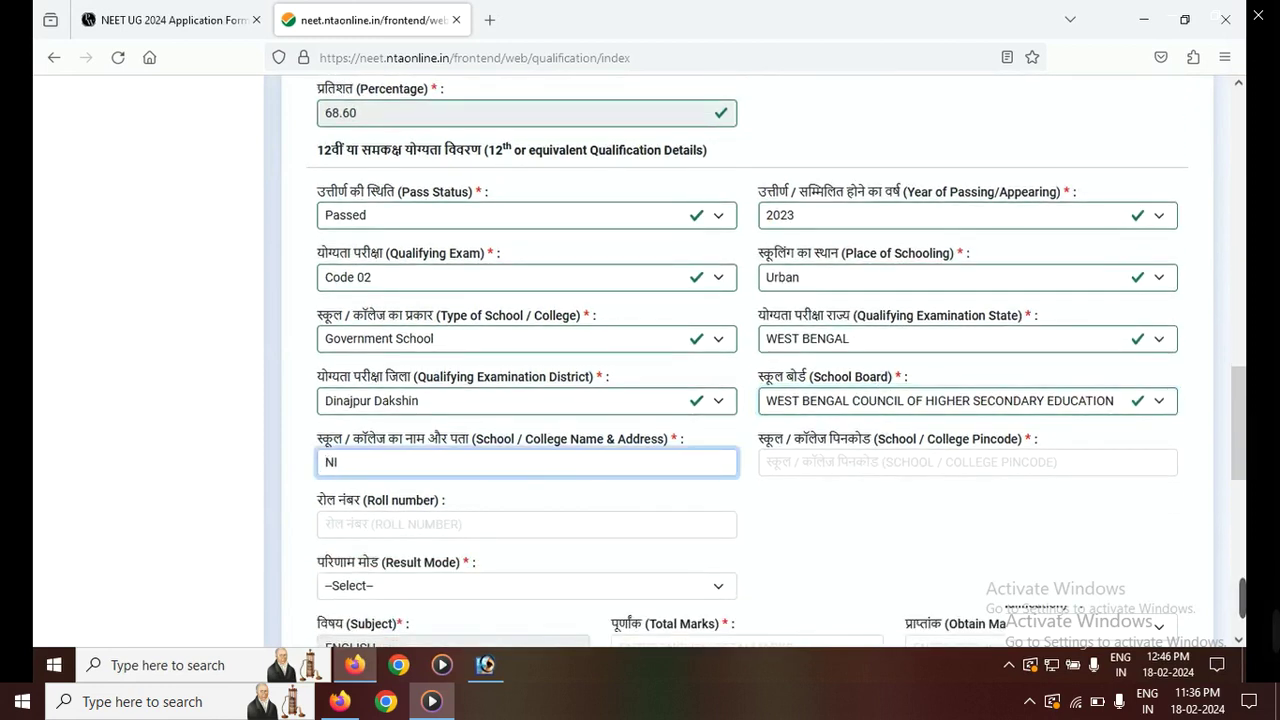
text(RANJAN GHO)
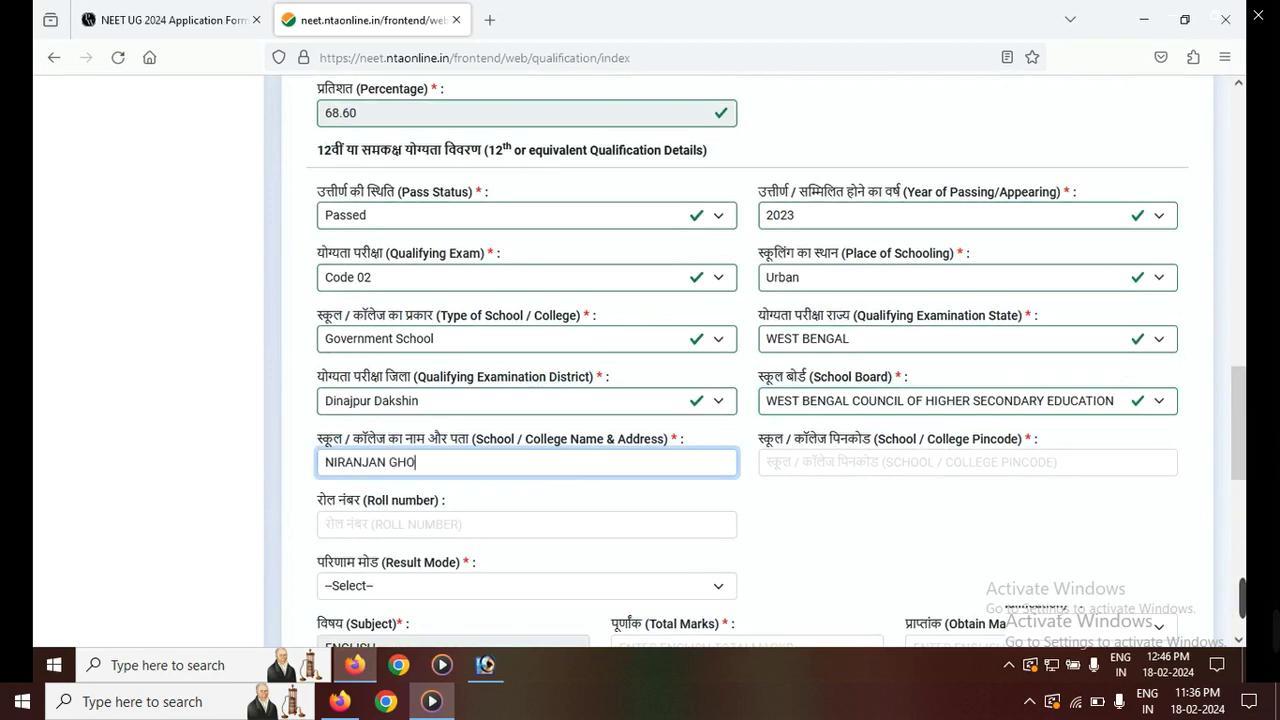
text(SH SMRITI)
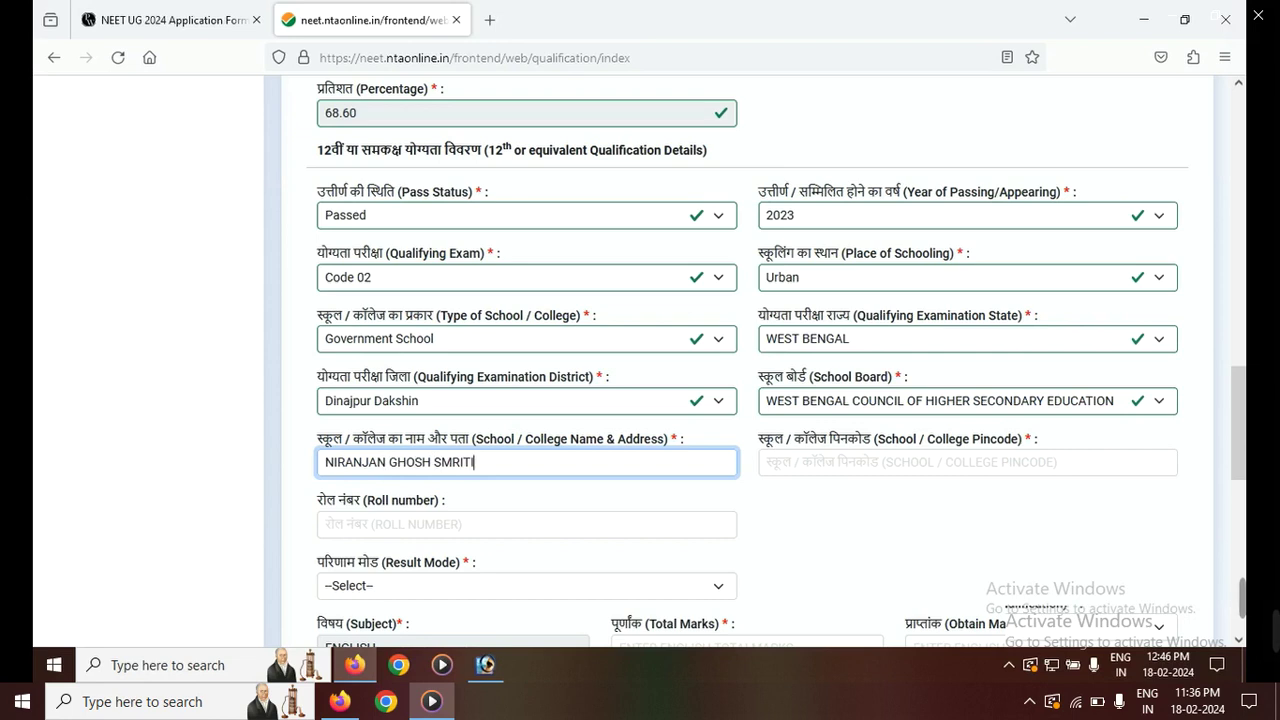
text( VIDYA)
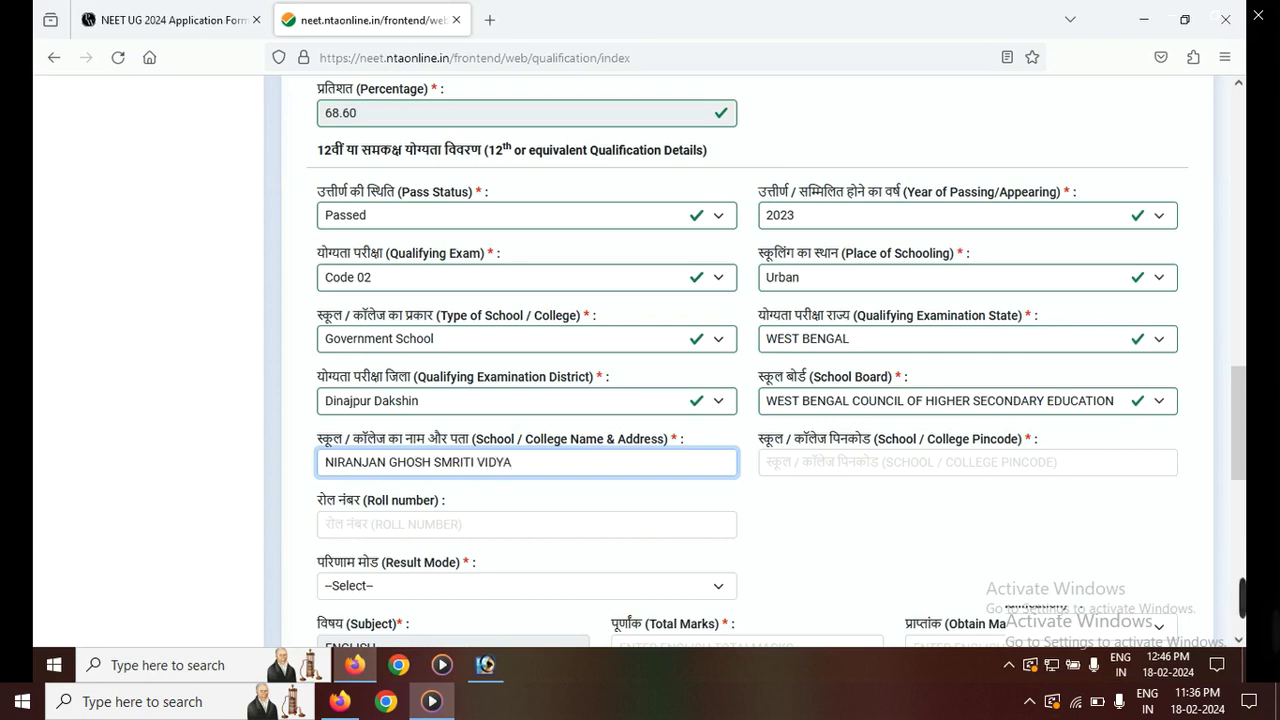
text(PITH)
click(838, 466)
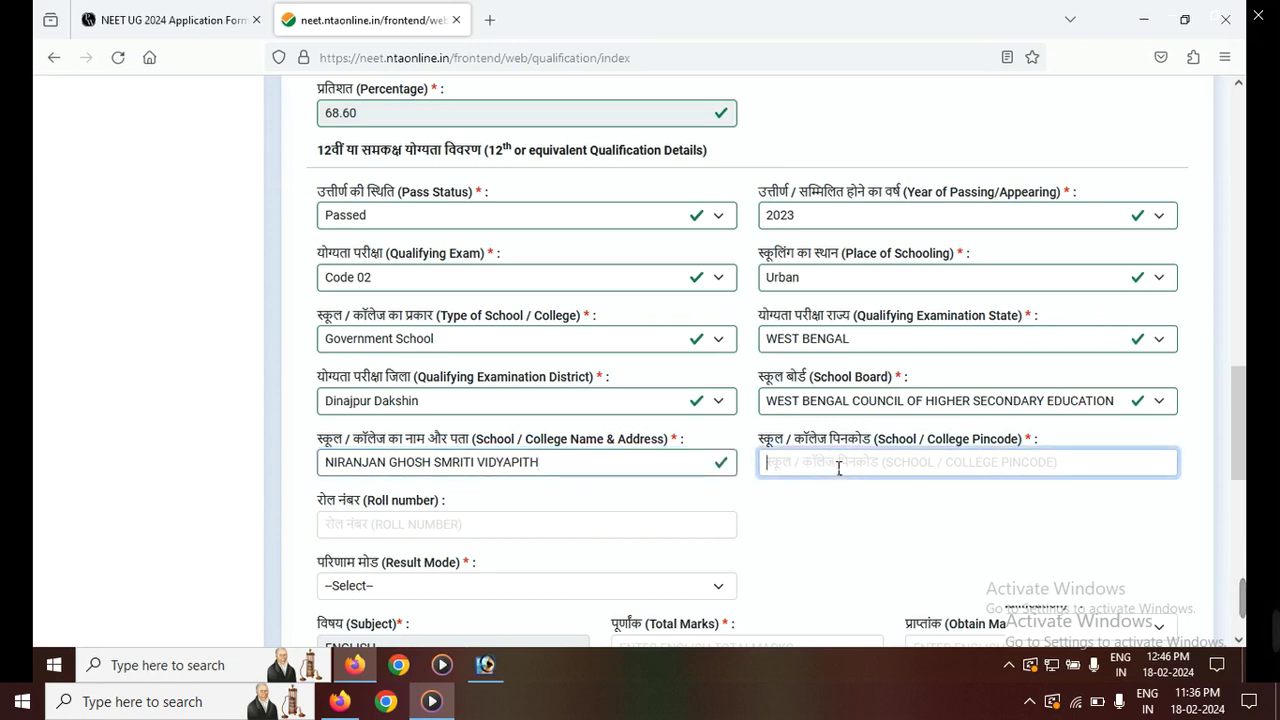
text(733124)
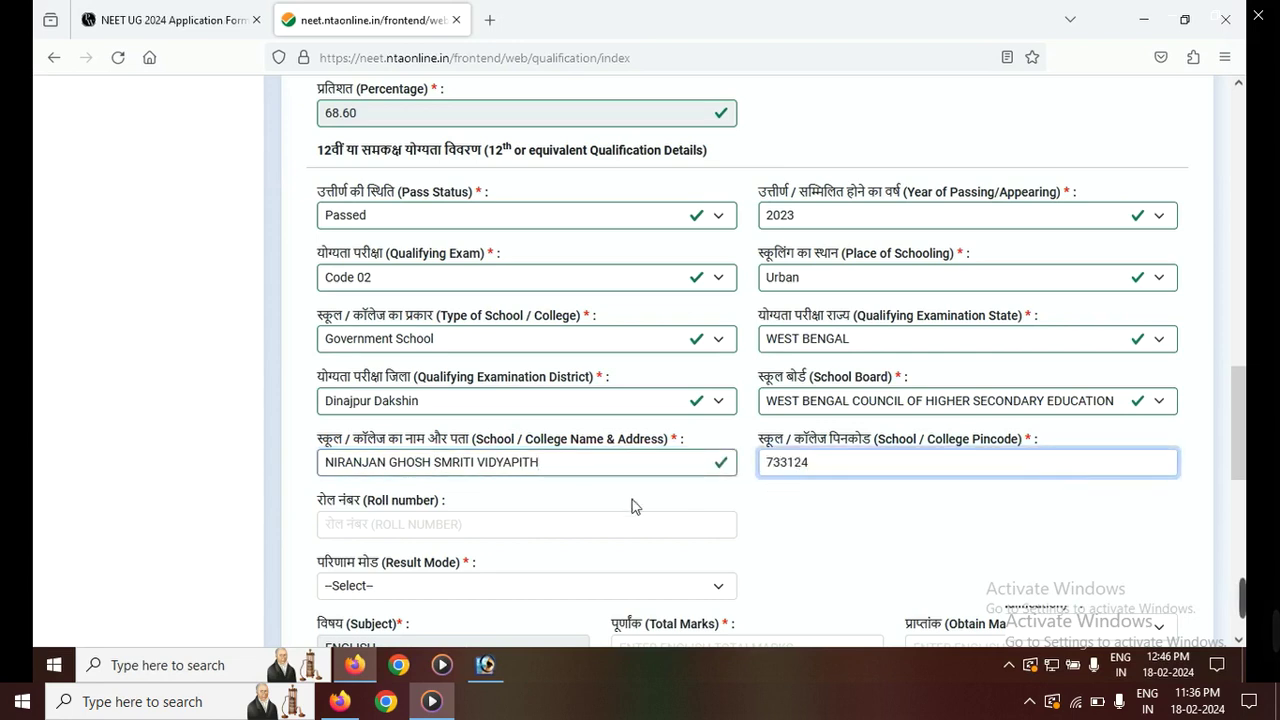
click(512, 538)
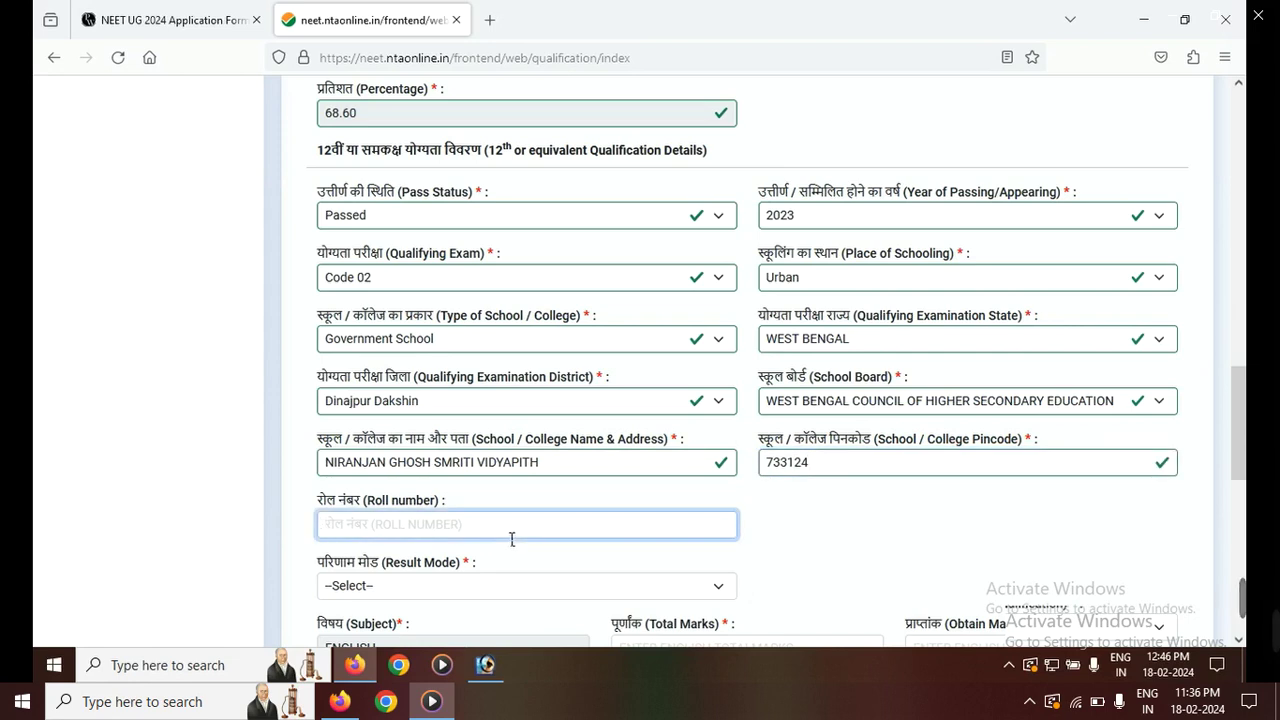
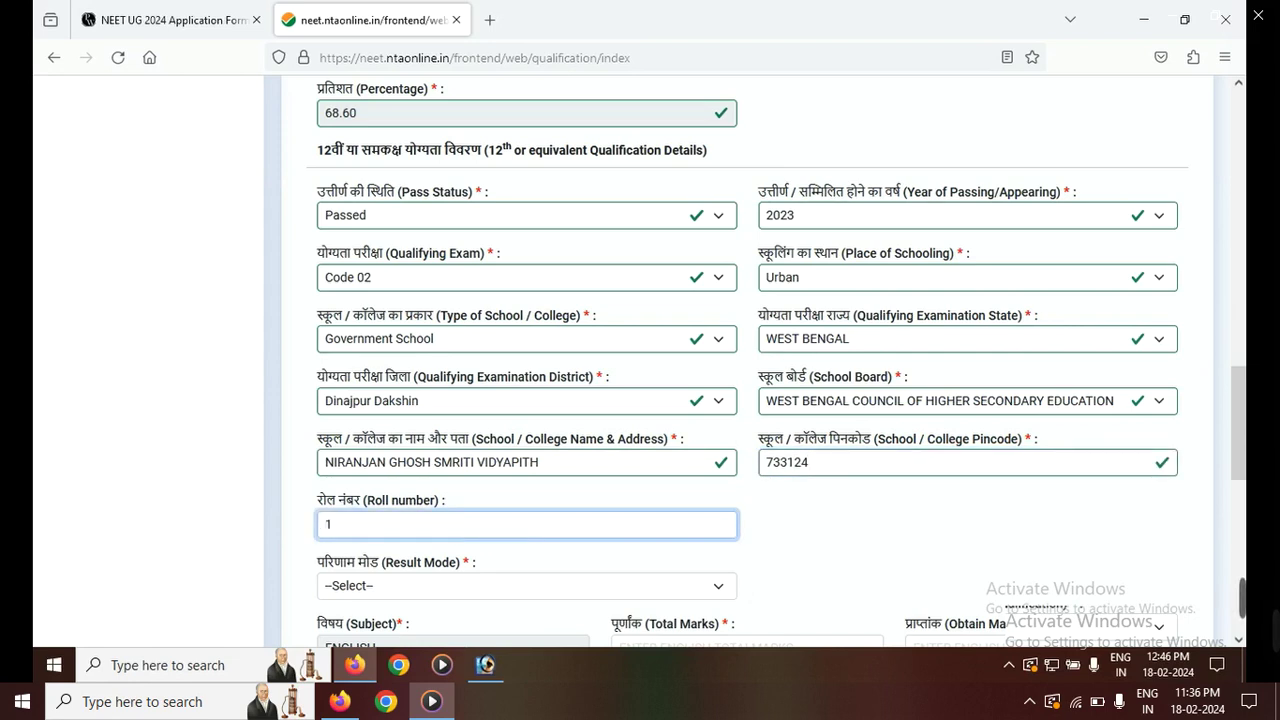
scroll(862, 550, down, 3)
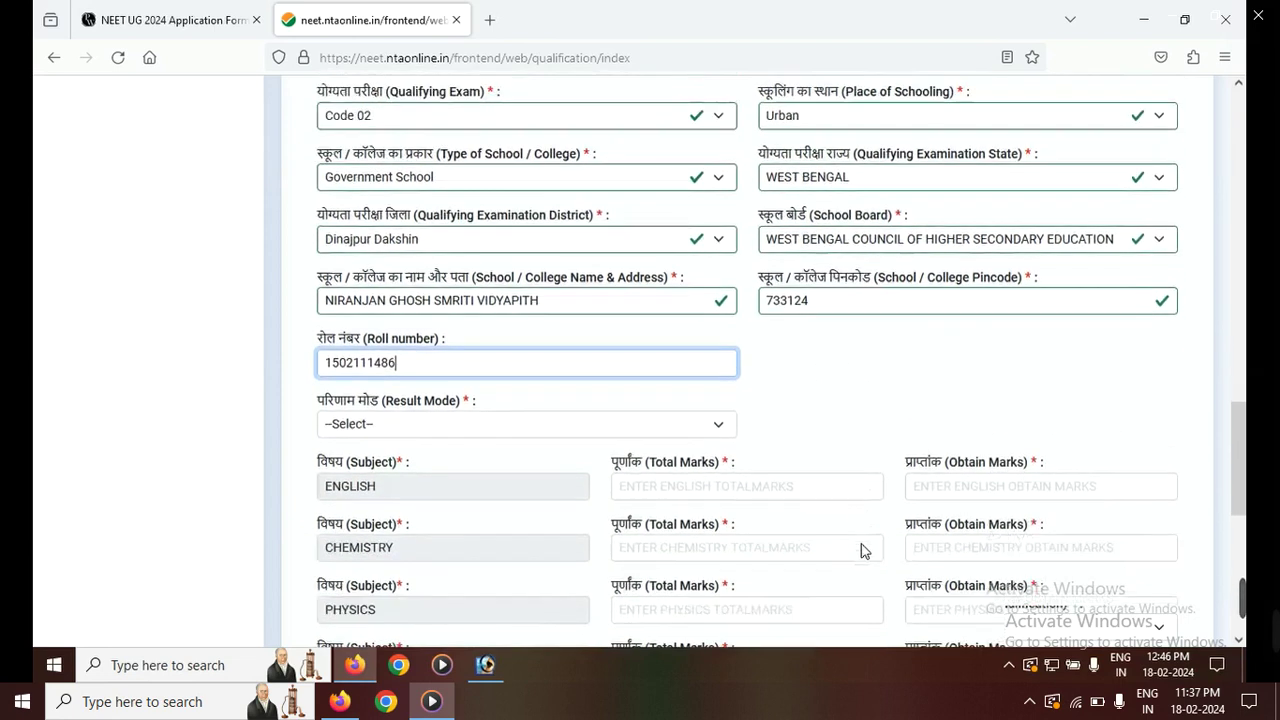
Set the result mode to Percentage with 407 obtained out of 500 total marks
click(443, 408)
click(403, 462)
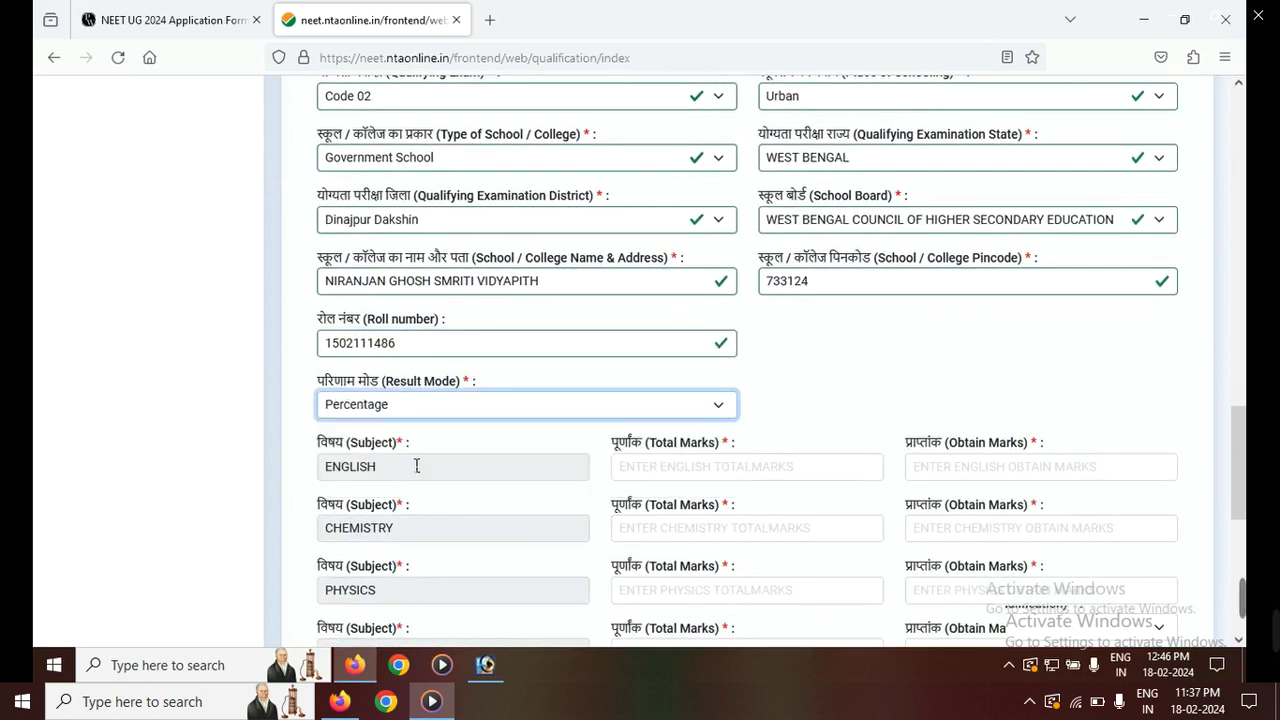
click(818, 408)
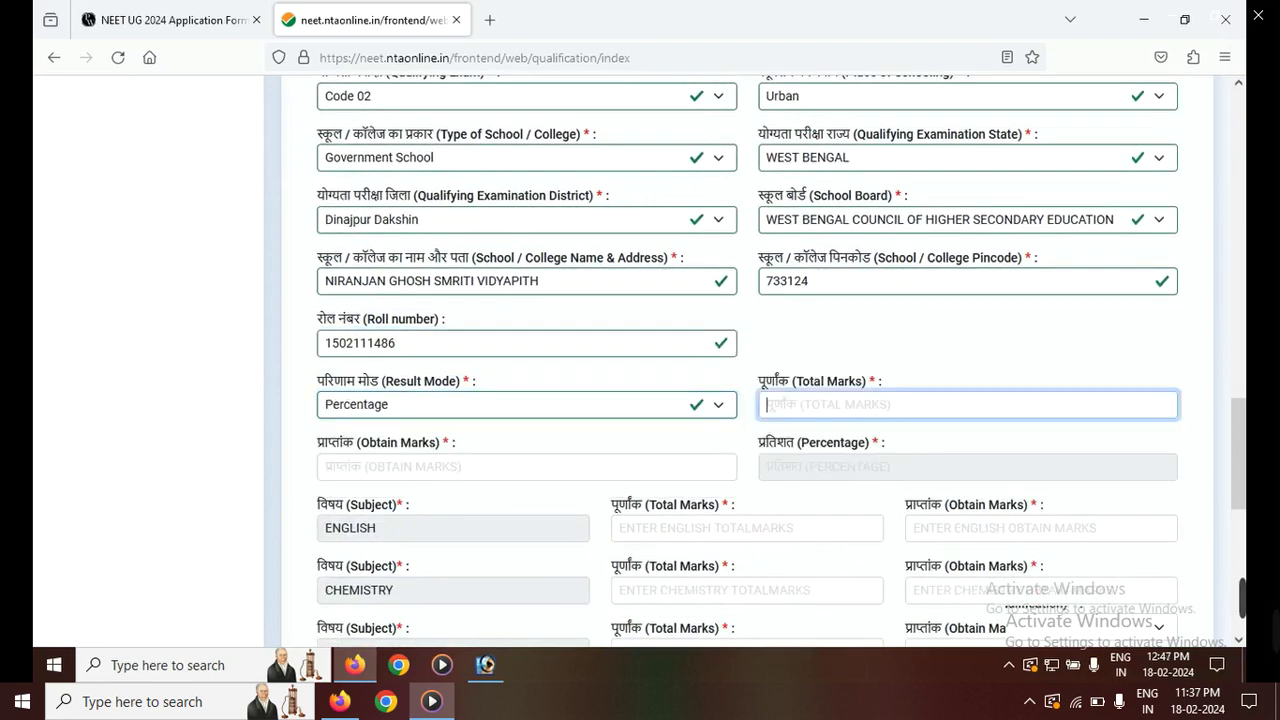
text(500)
click(476, 471)
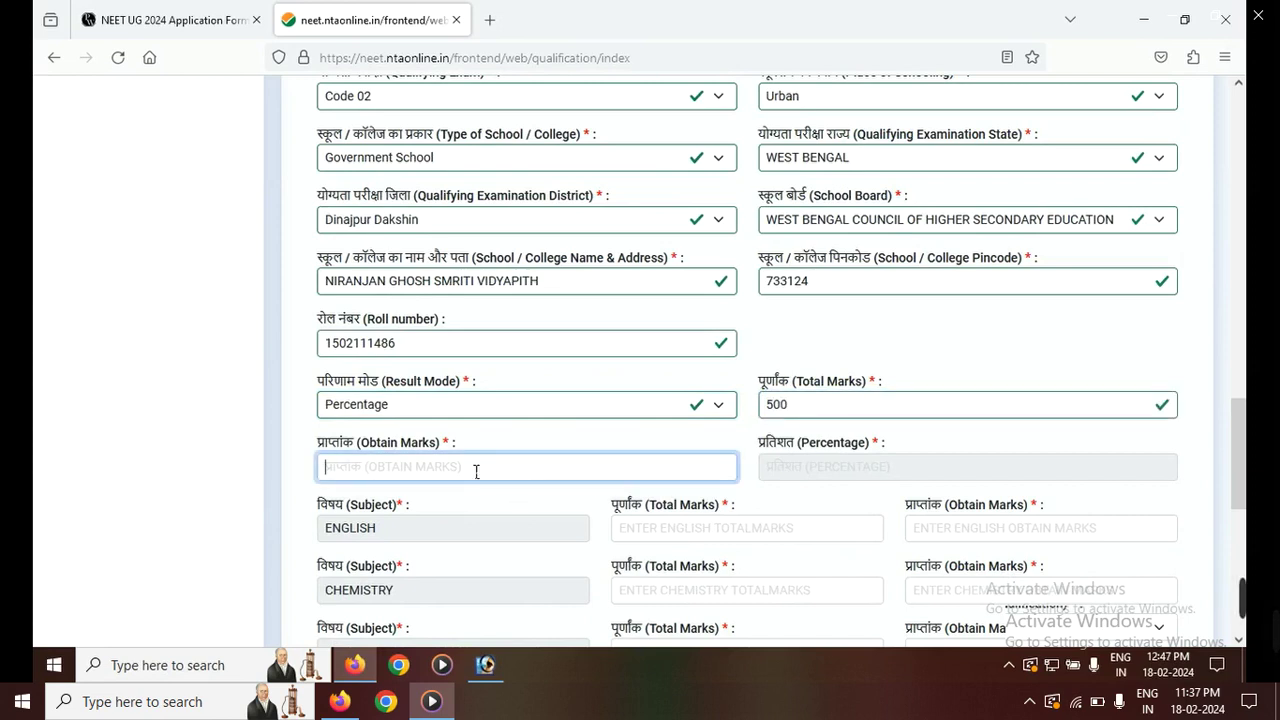
text(407)
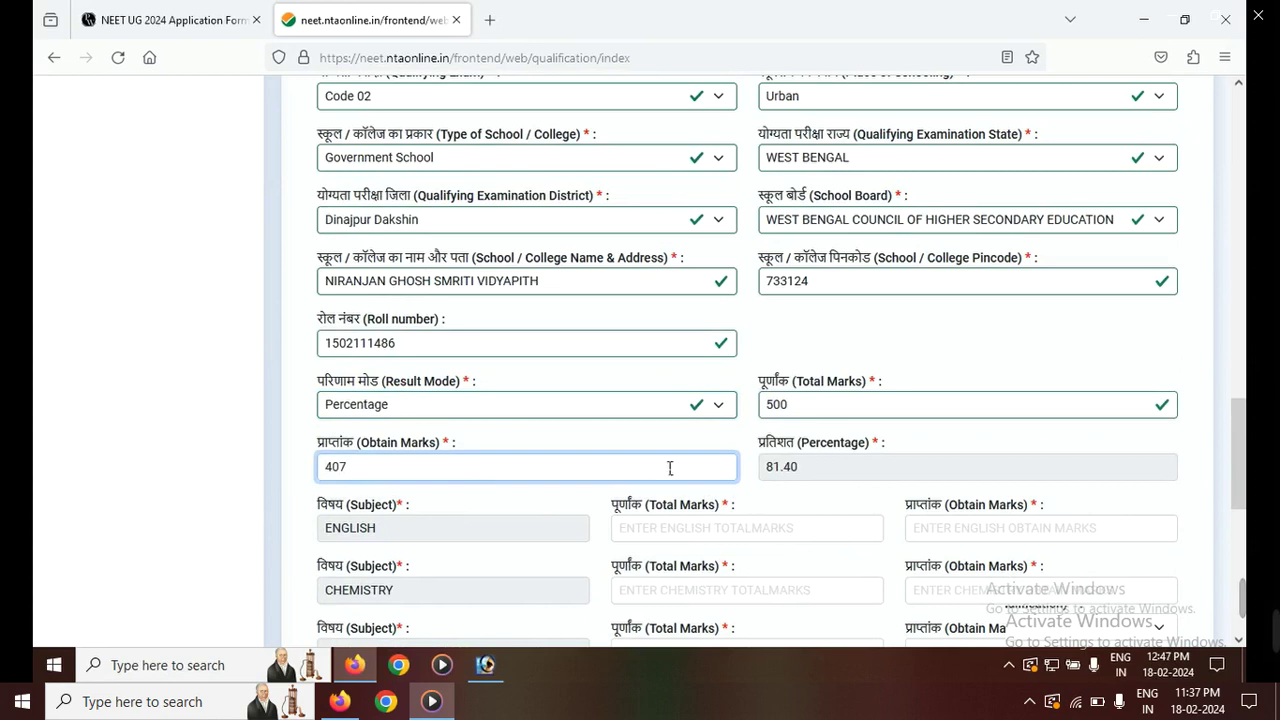
Enter English as 85 out of 100 and Chemistry as 67 out of 100
scroll(735, 490, down, 2)
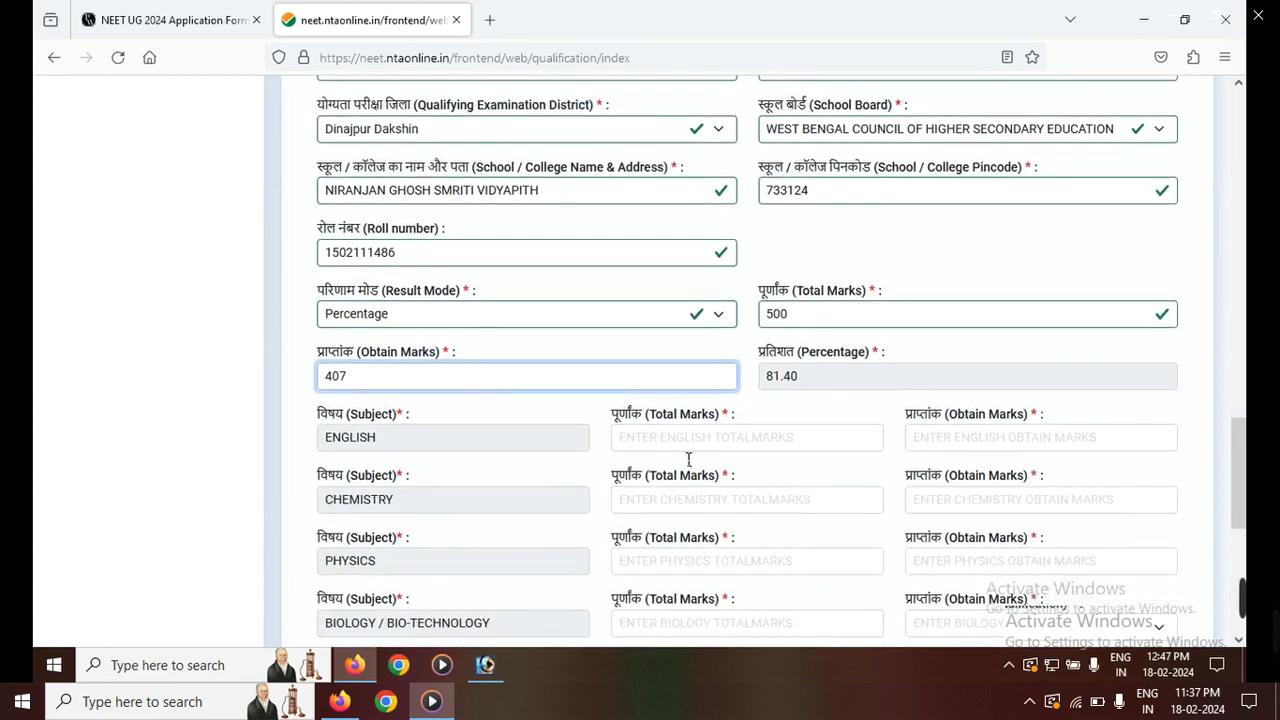
click(697, 441)
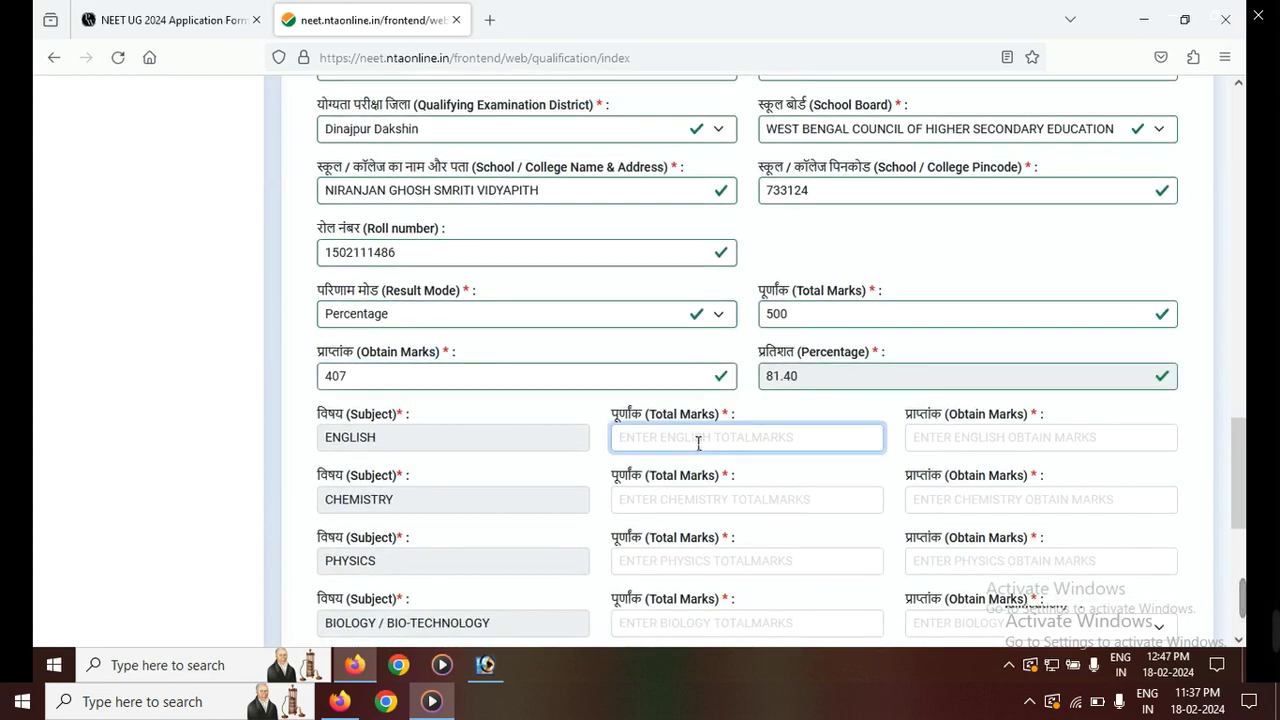
text(100)
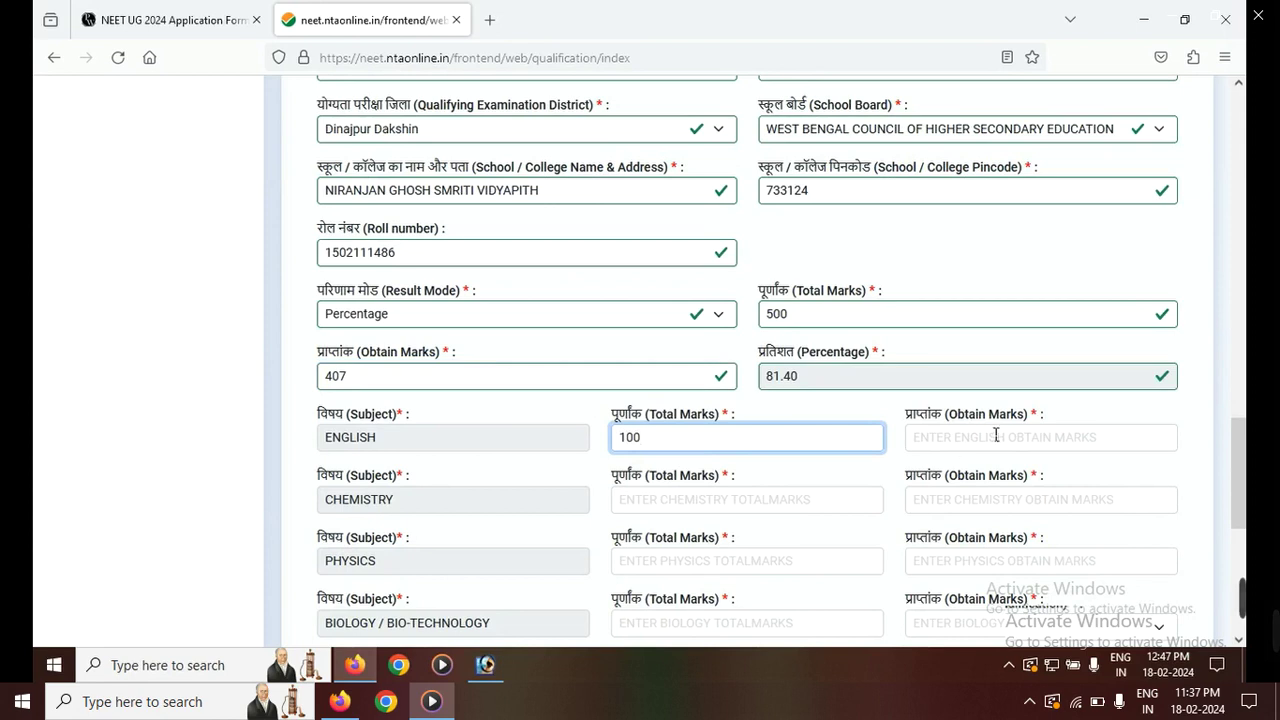
click(996, 434)
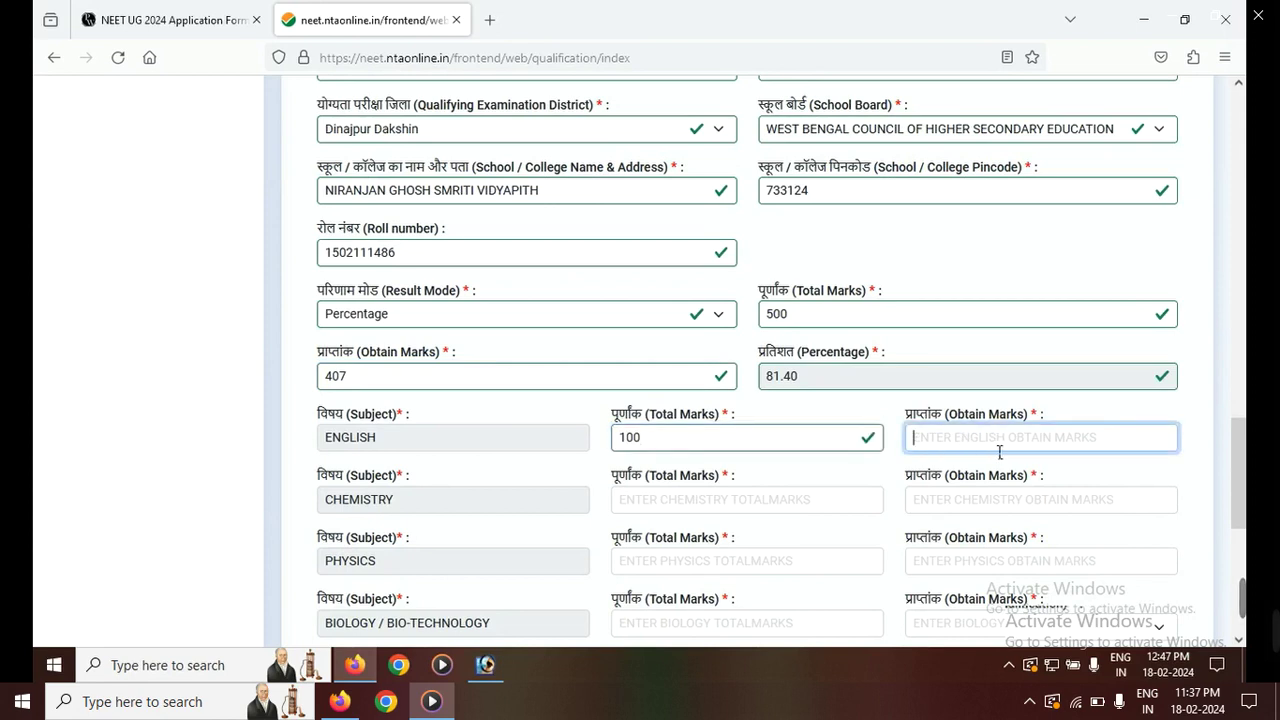
text(85)
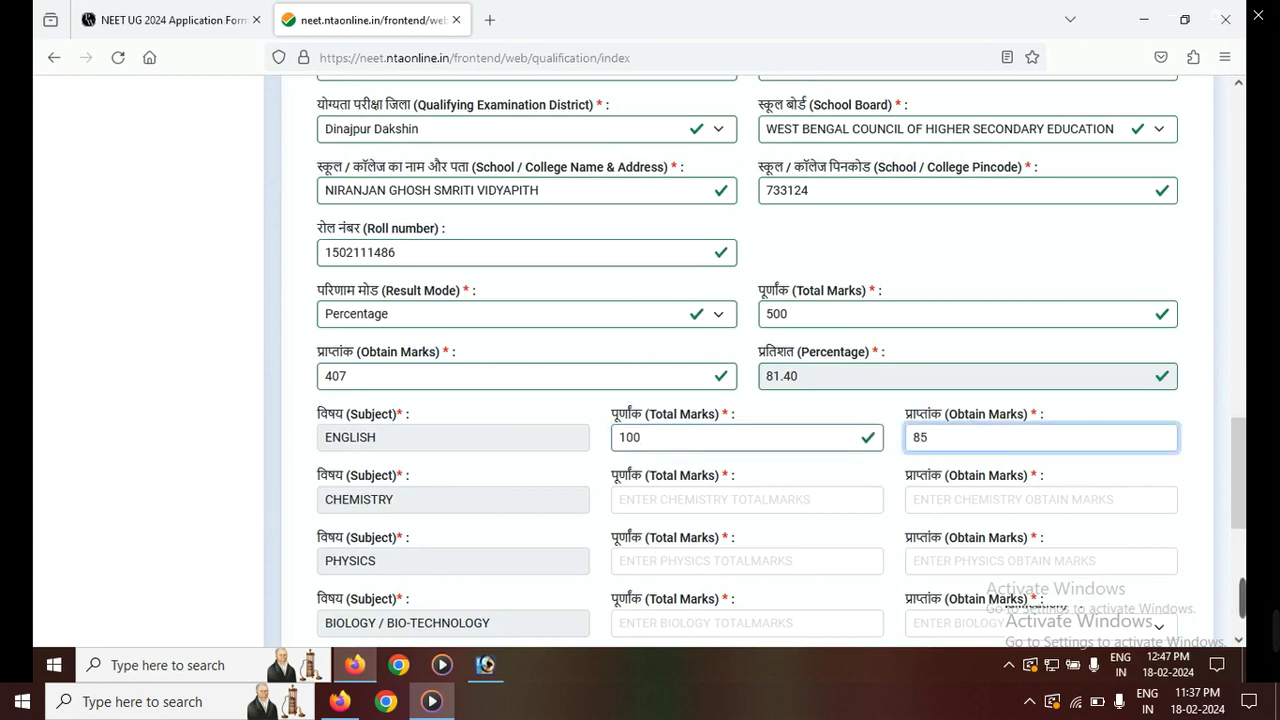
click(663, 510)
text(100)
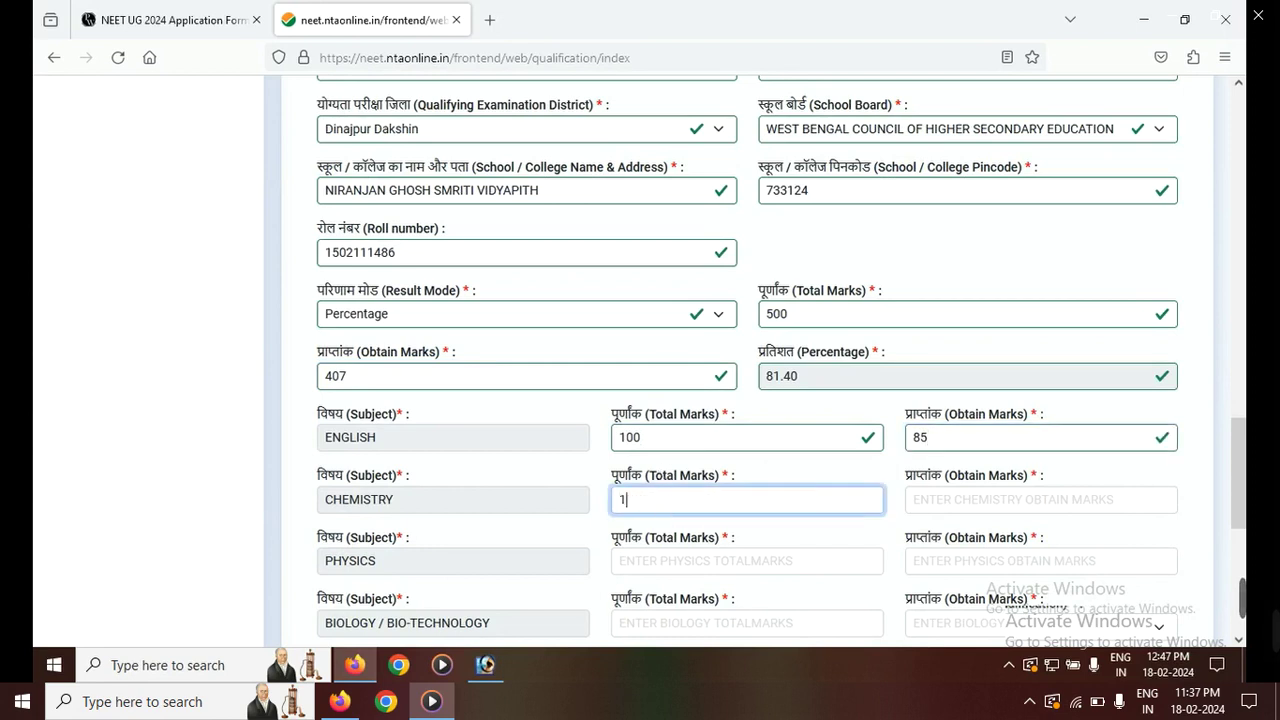
click(942, 503)
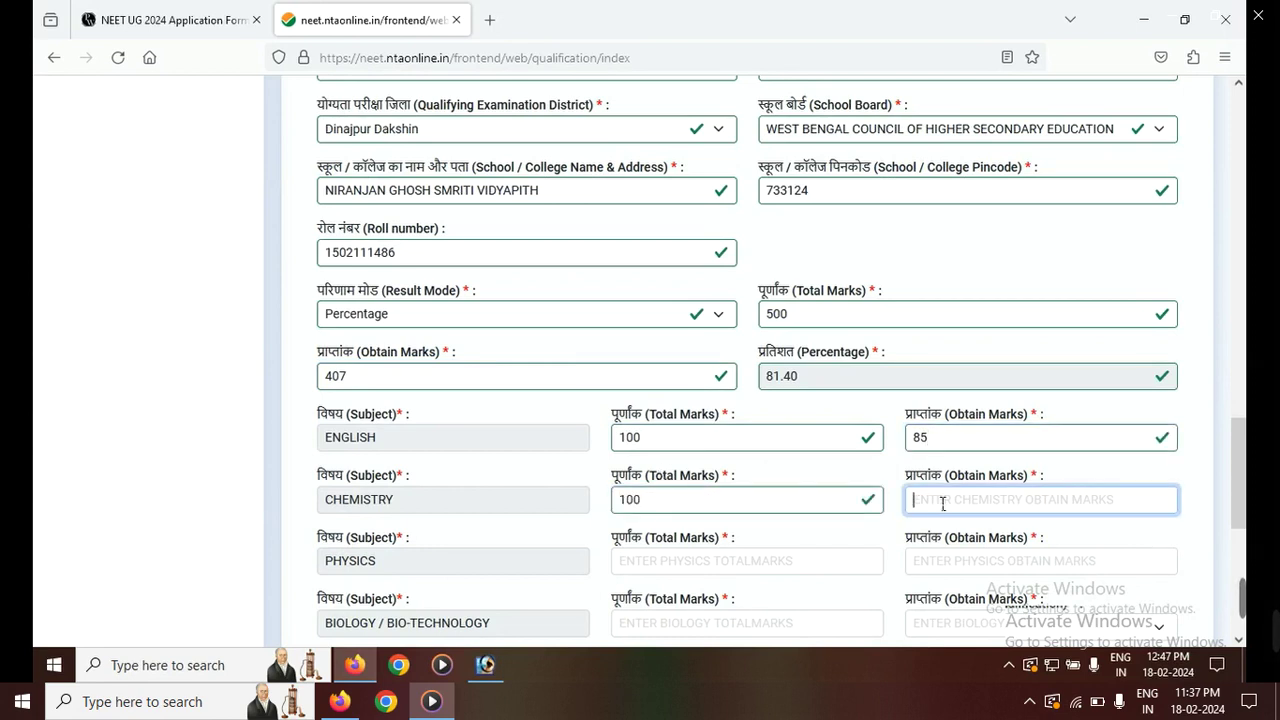
text(67)
Enter Physics as 60 out of 100 and Biology as 86 out of 100
scroll(712, 545, down, 1)
scroll(712, 545, down, 1)
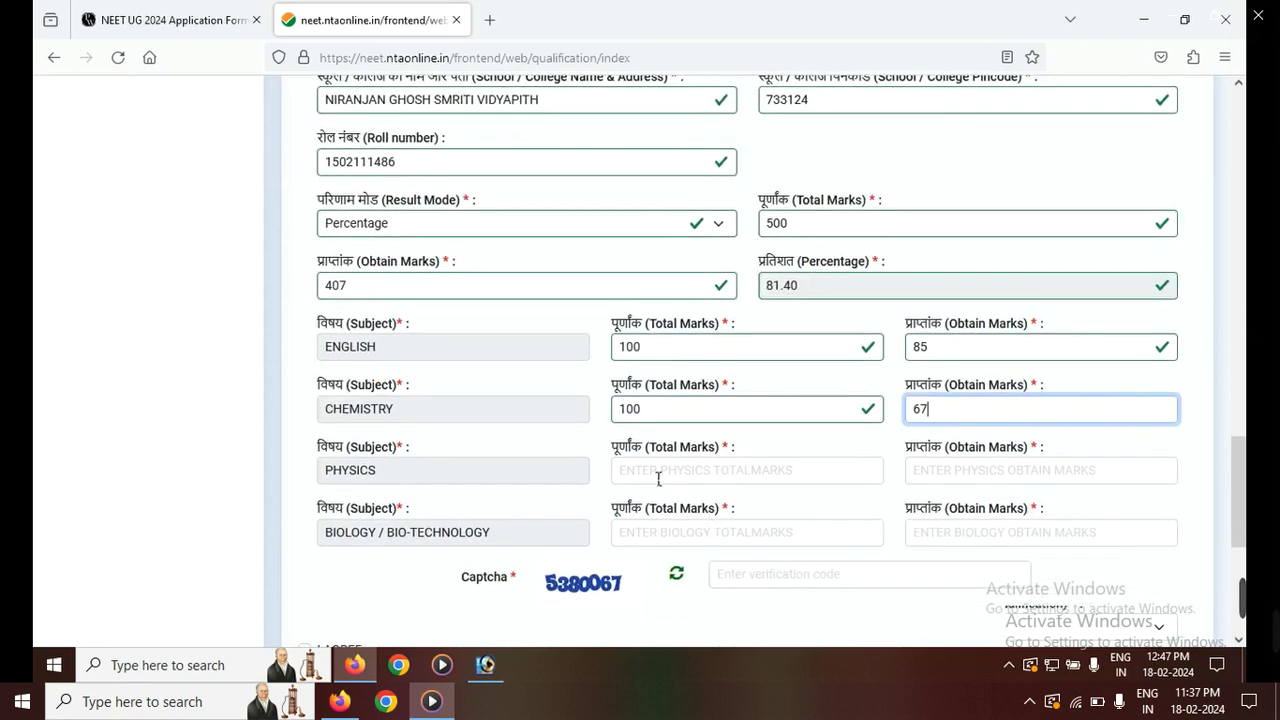
click(660, 474)
text(100)
click(946, 478)
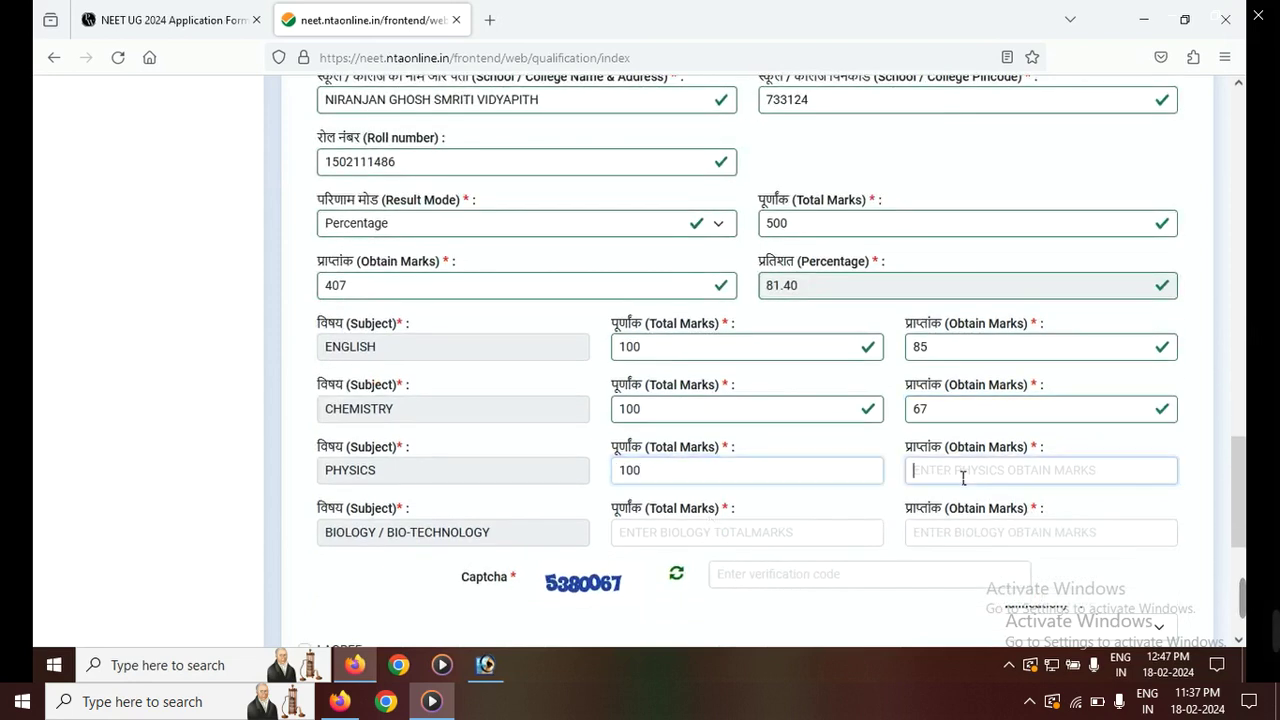
text(60)
click(673, 538)
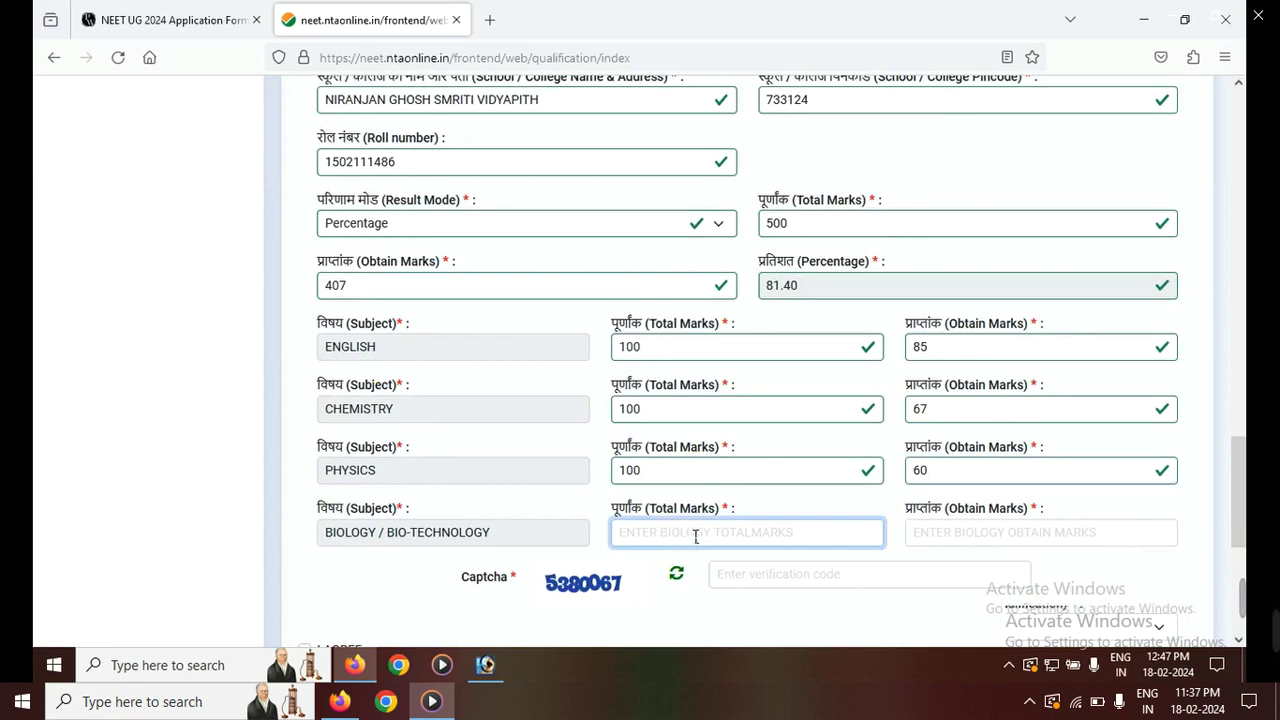
text(100)
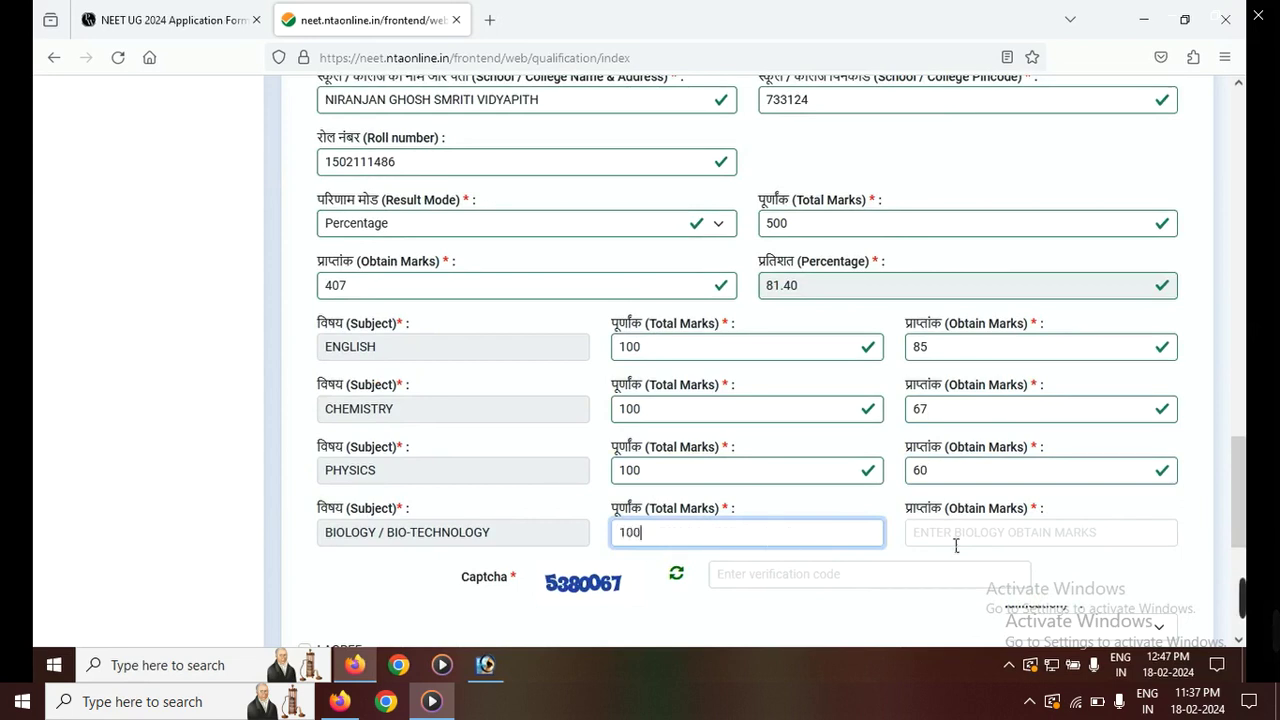
click(991, 540)
text(86)
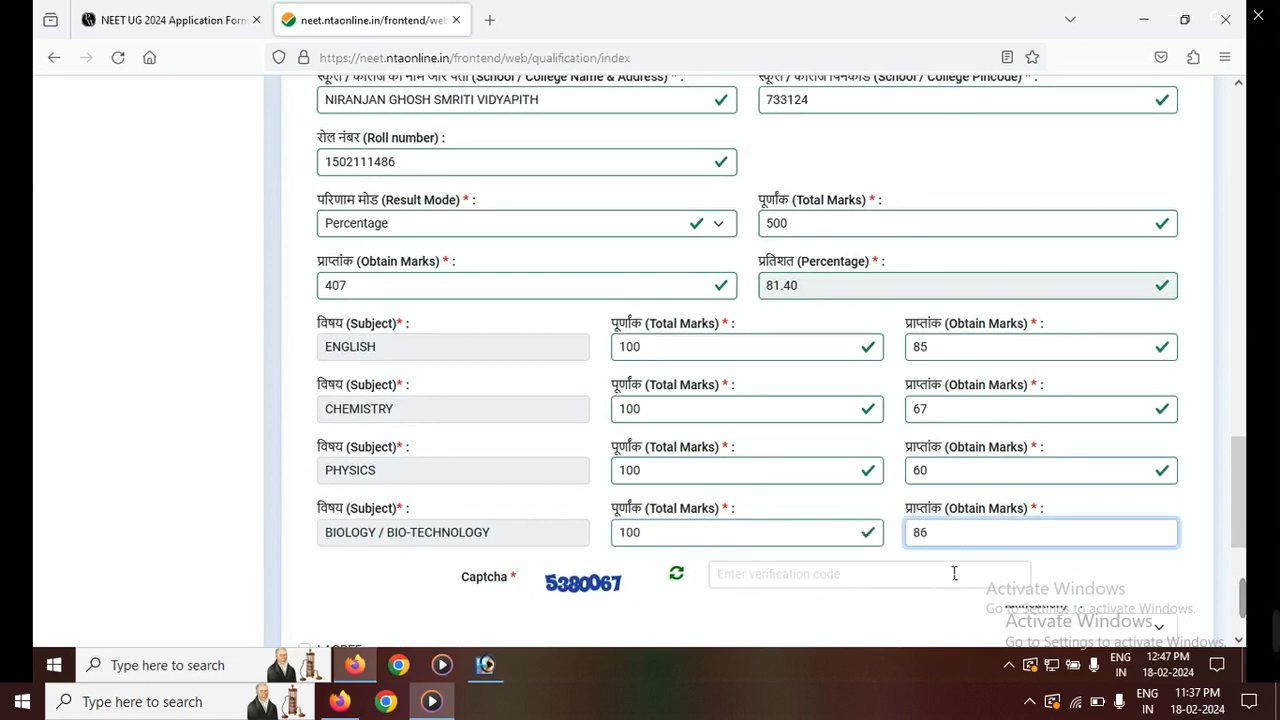
click(953, 573)
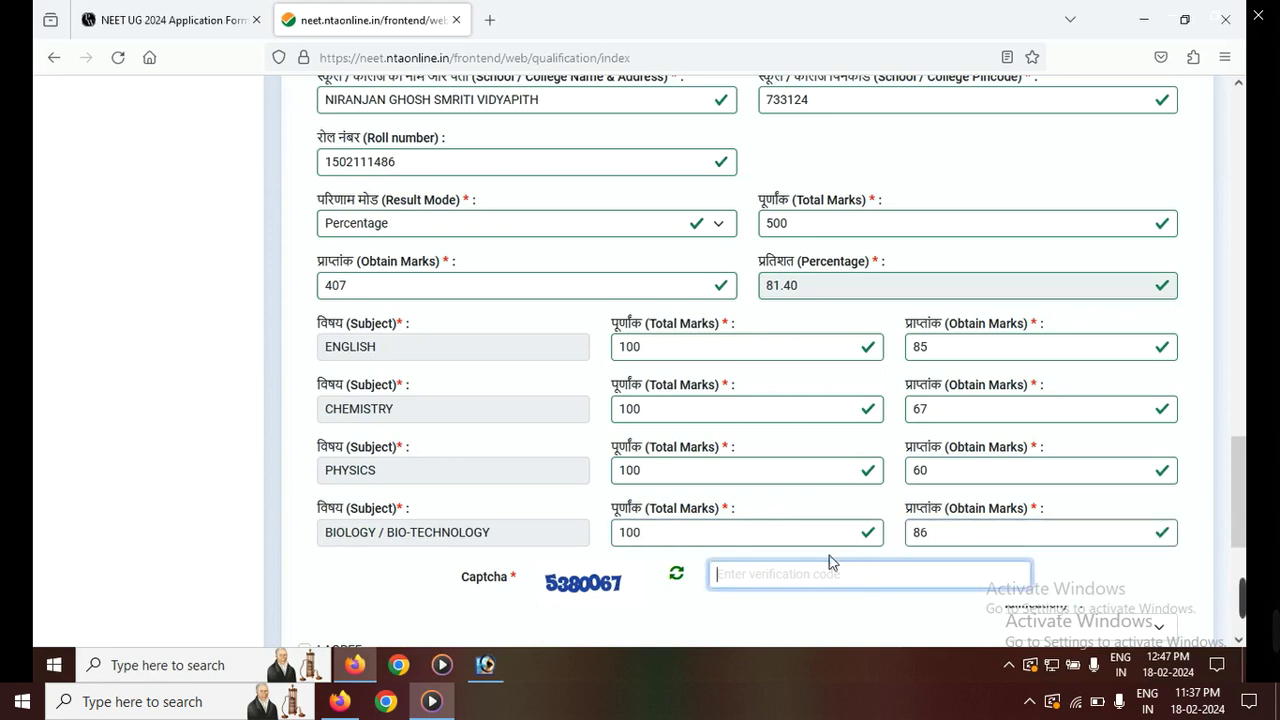
Enter the captcha code, accept the I AGREE declaration, and save the qualification details
text(538)
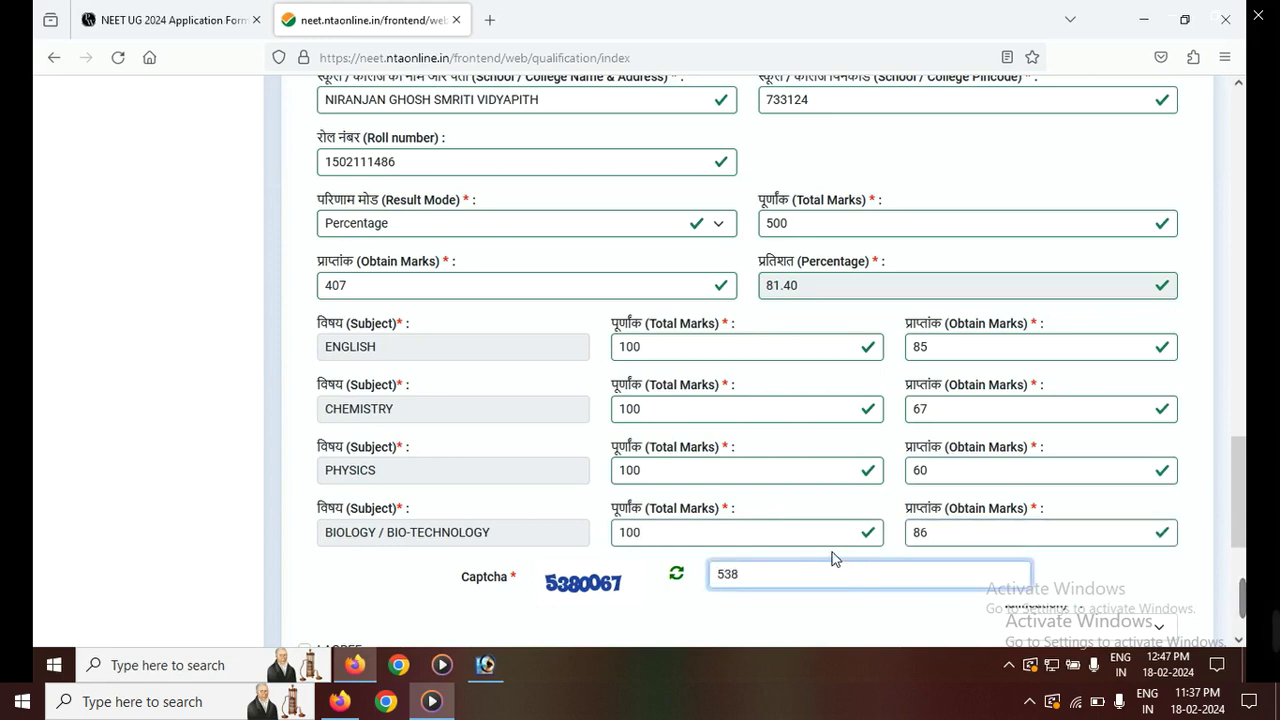
text(0067)
scroll(855, 560, down, 2)
scroll(855, 560, down, 2)
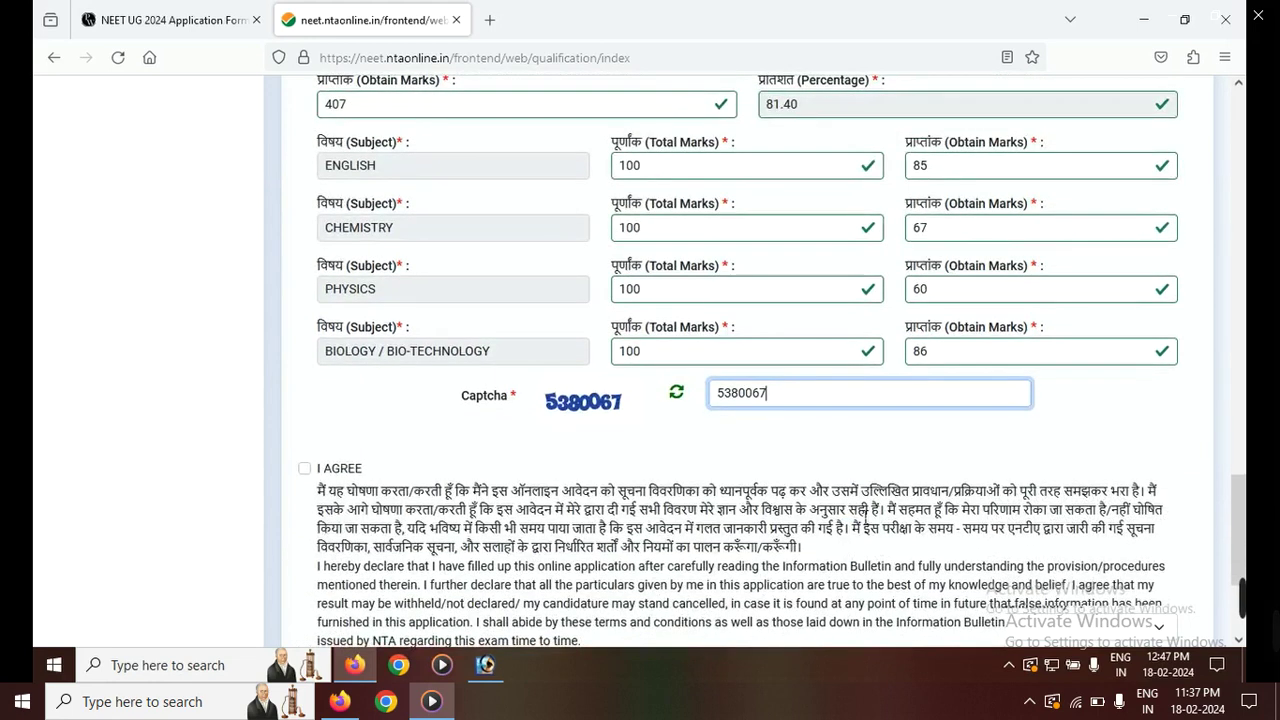
click(304, 468)
scroll(493, 525, down, 5)
click(1148, 491)
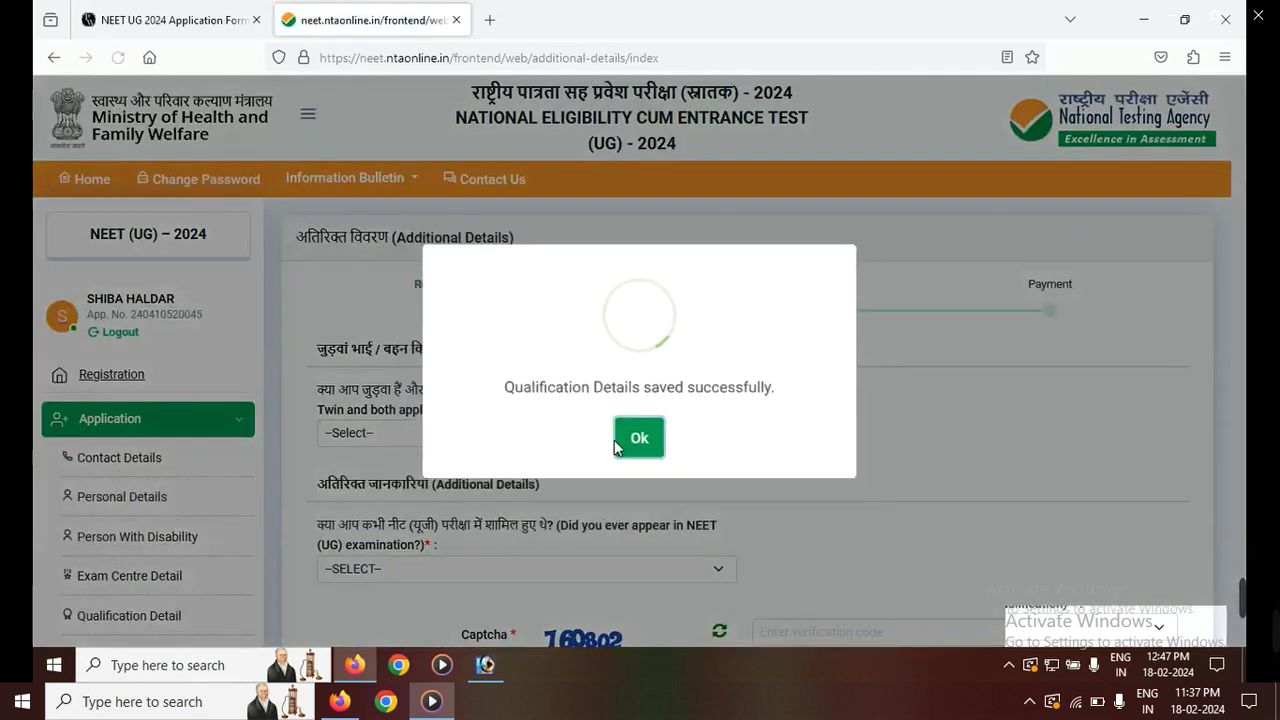
click(639, 442)
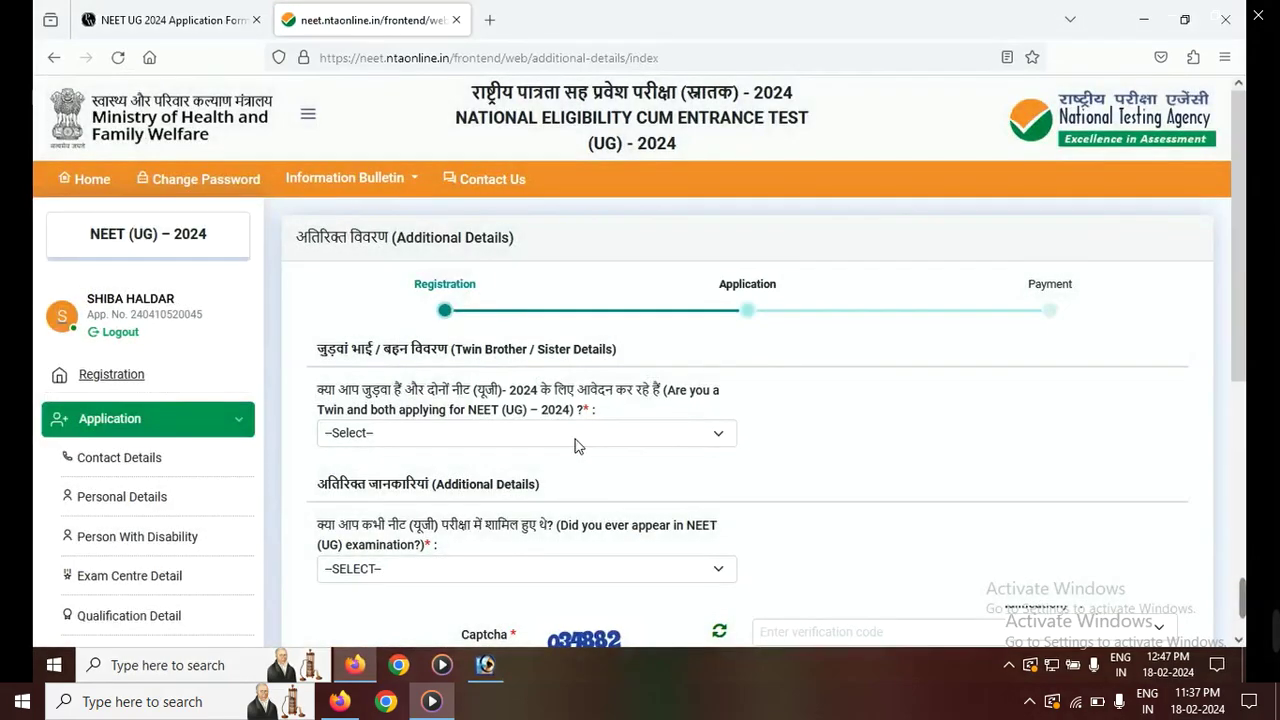
Answer No to the twin question, YES to previous NEET, with 1 previous attempt
click(514, 434)
click(371, 511)
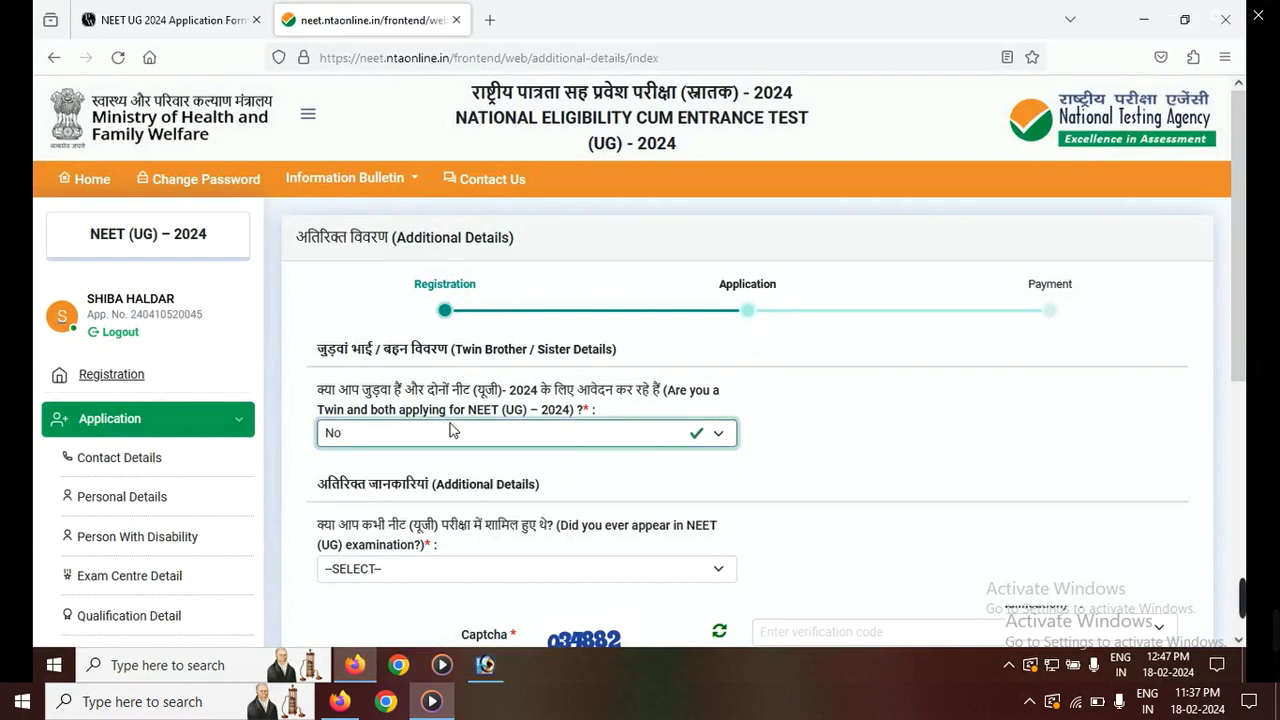
scroll(798, 450, down, 1)
scroll(798, 450, down, 2)
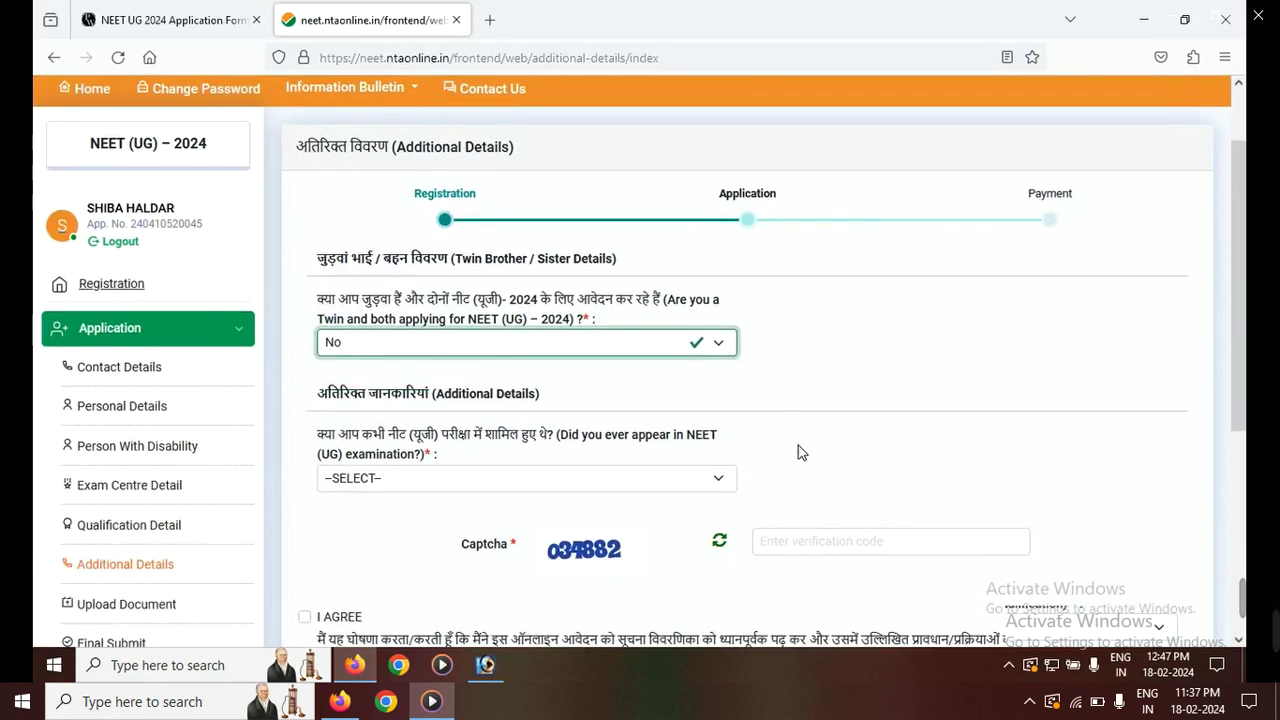
click(405, 487)
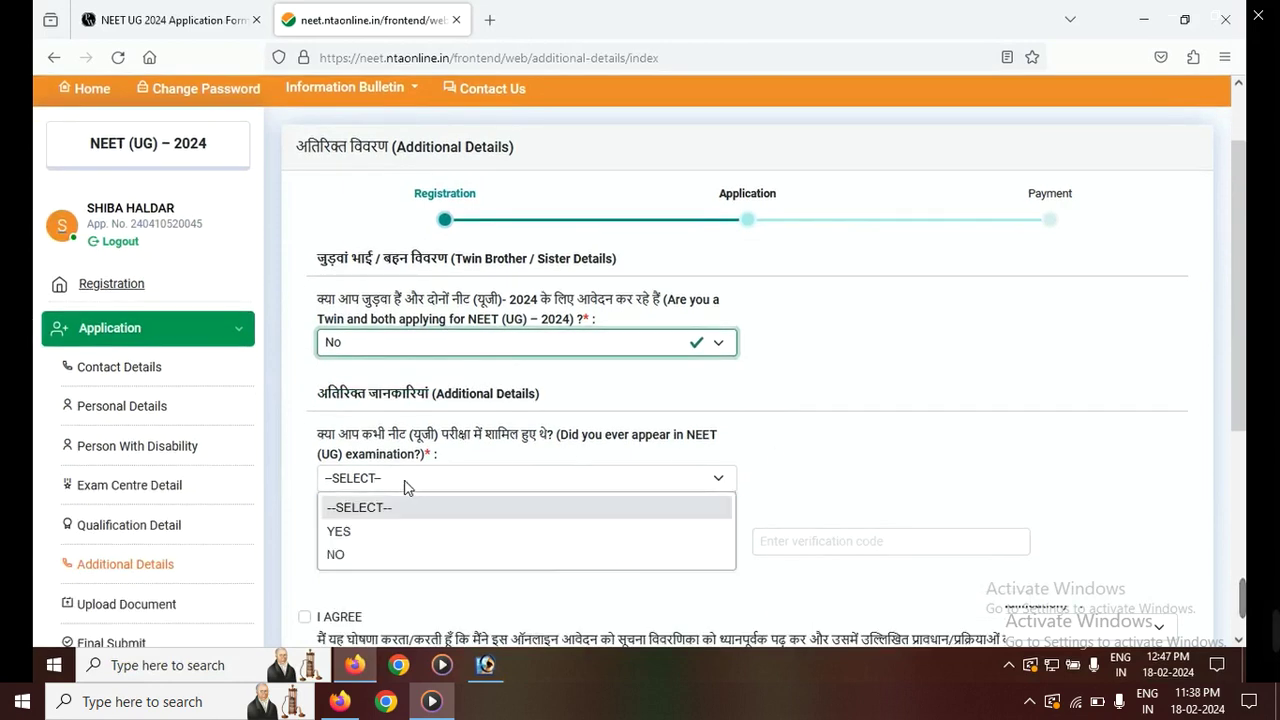
click(405, 487)
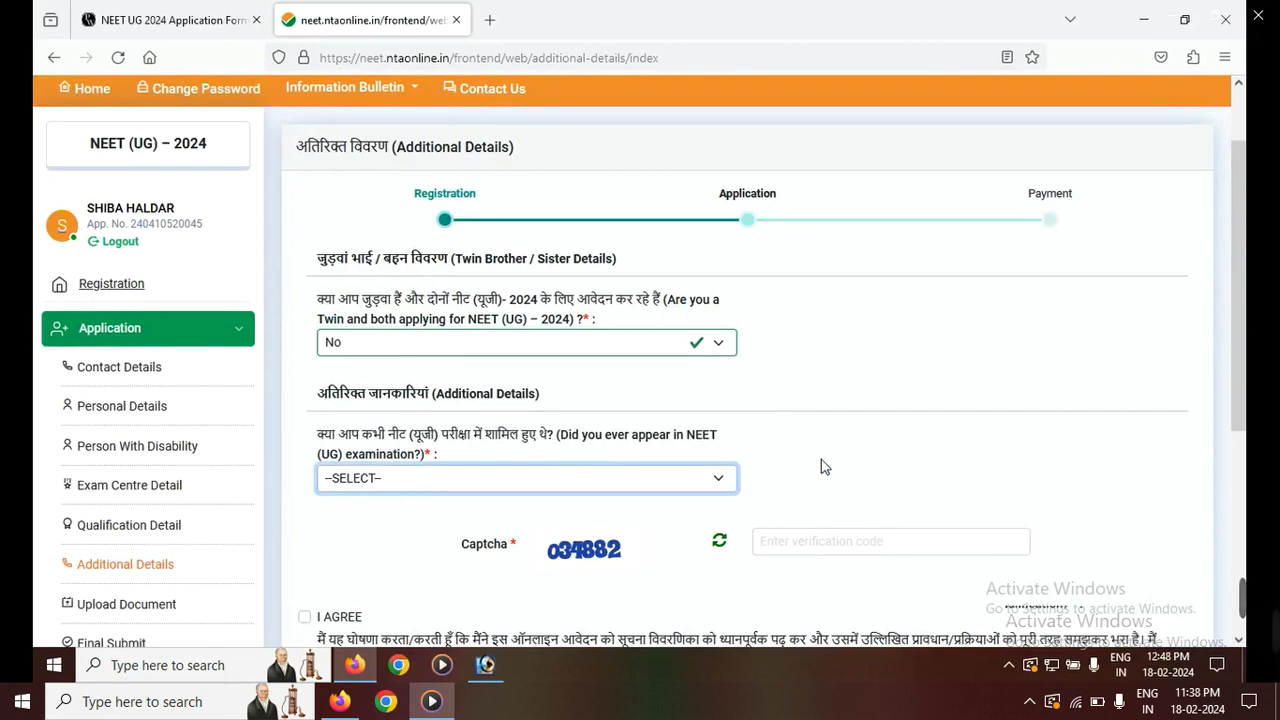
click(453, 476)
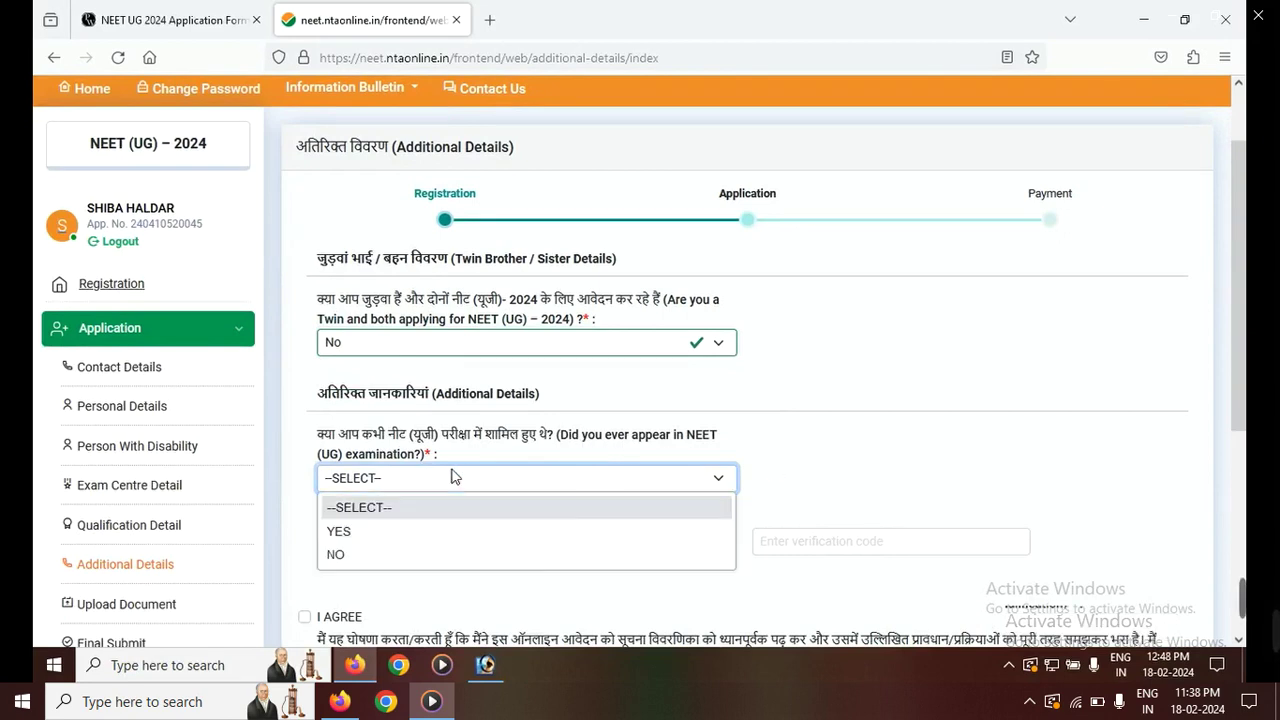
click(357, 538)
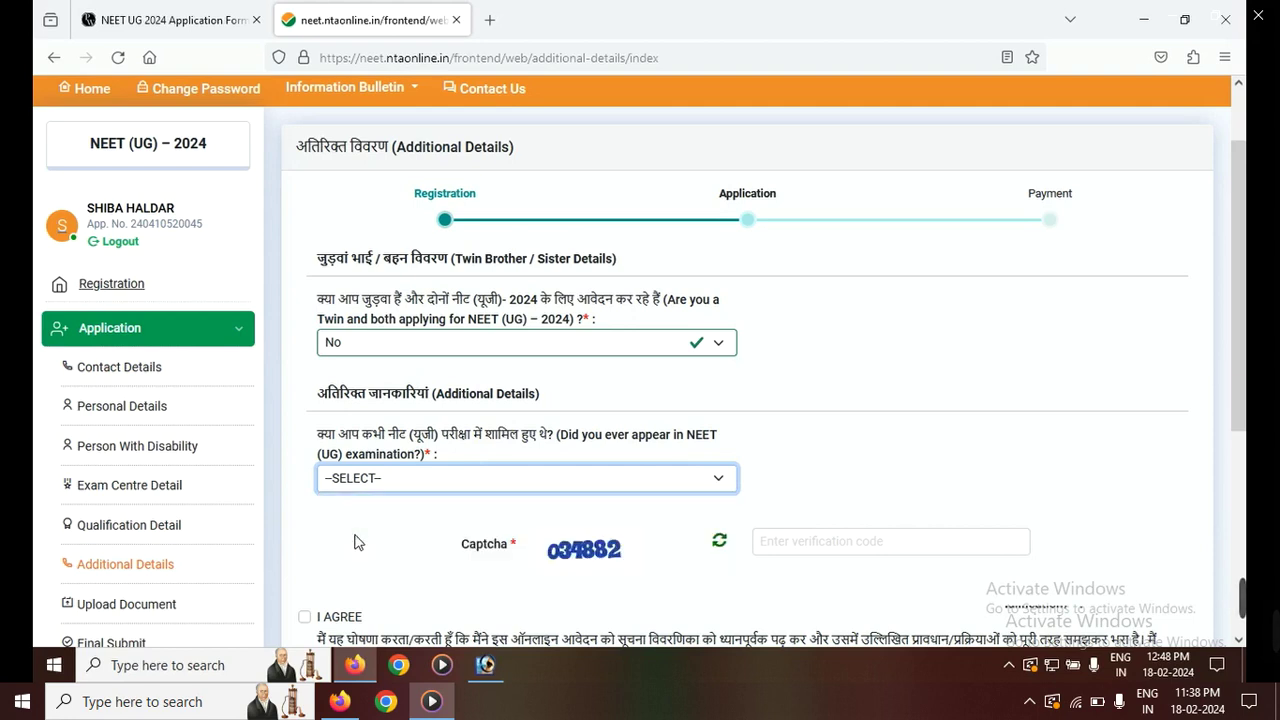
click(835, 472)
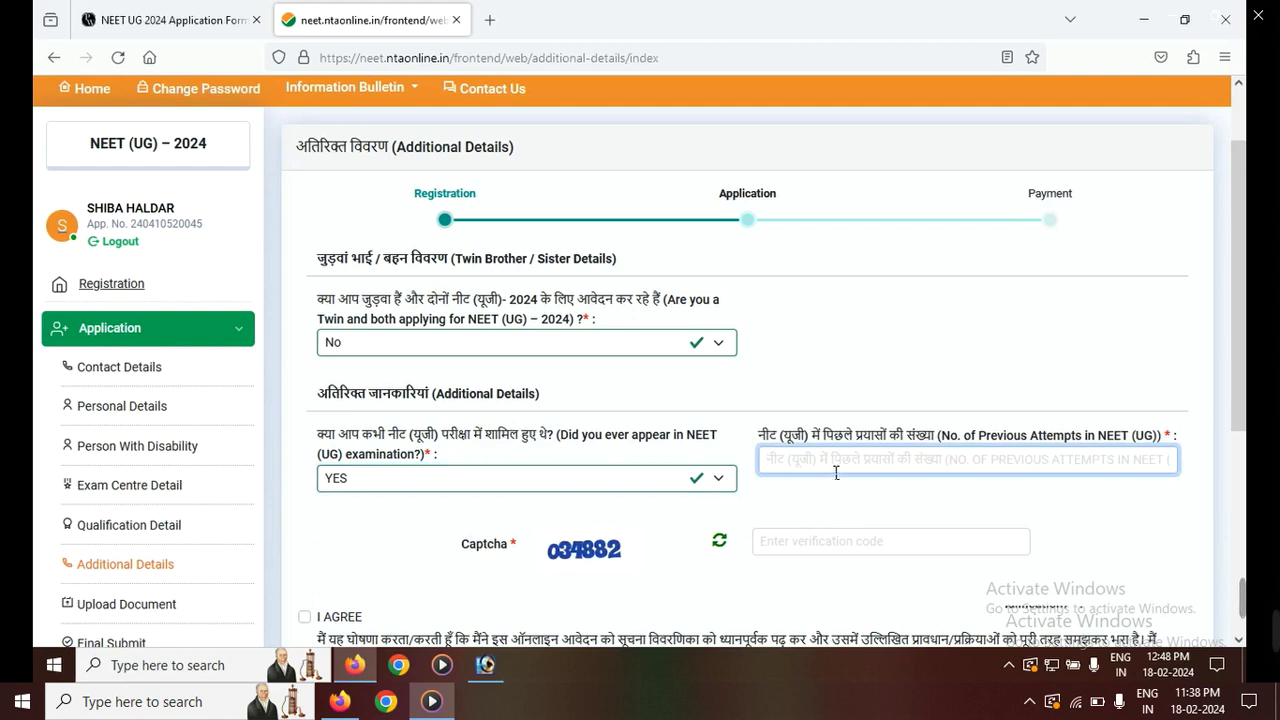
text(1)
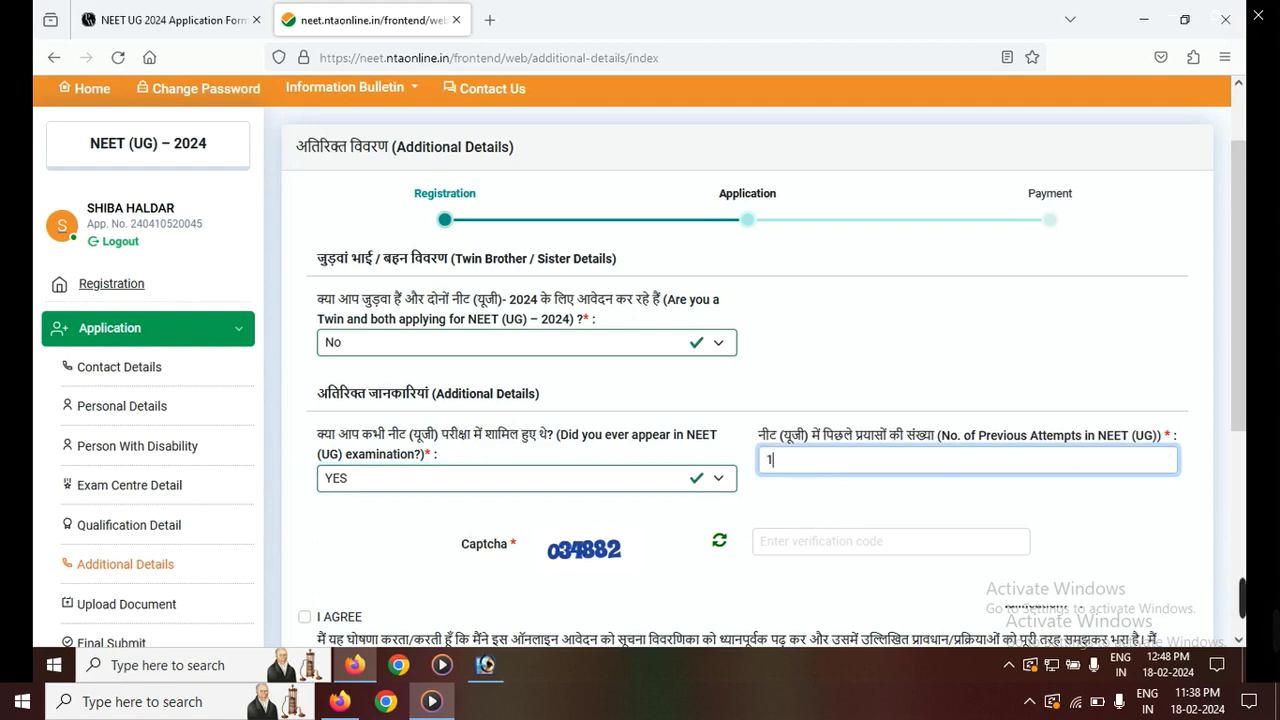
click(835, 510)
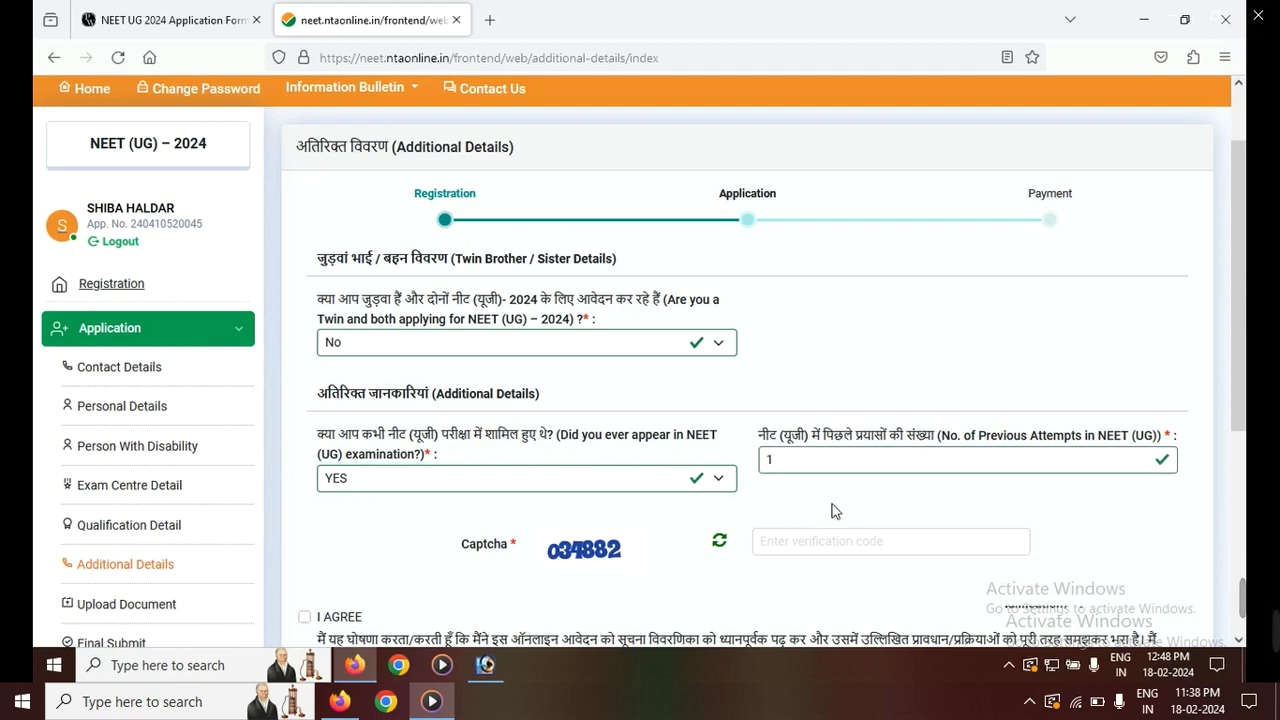
Enter the verification code, accept I AGREE, and save the additional details
click(837, 545)
text(034)
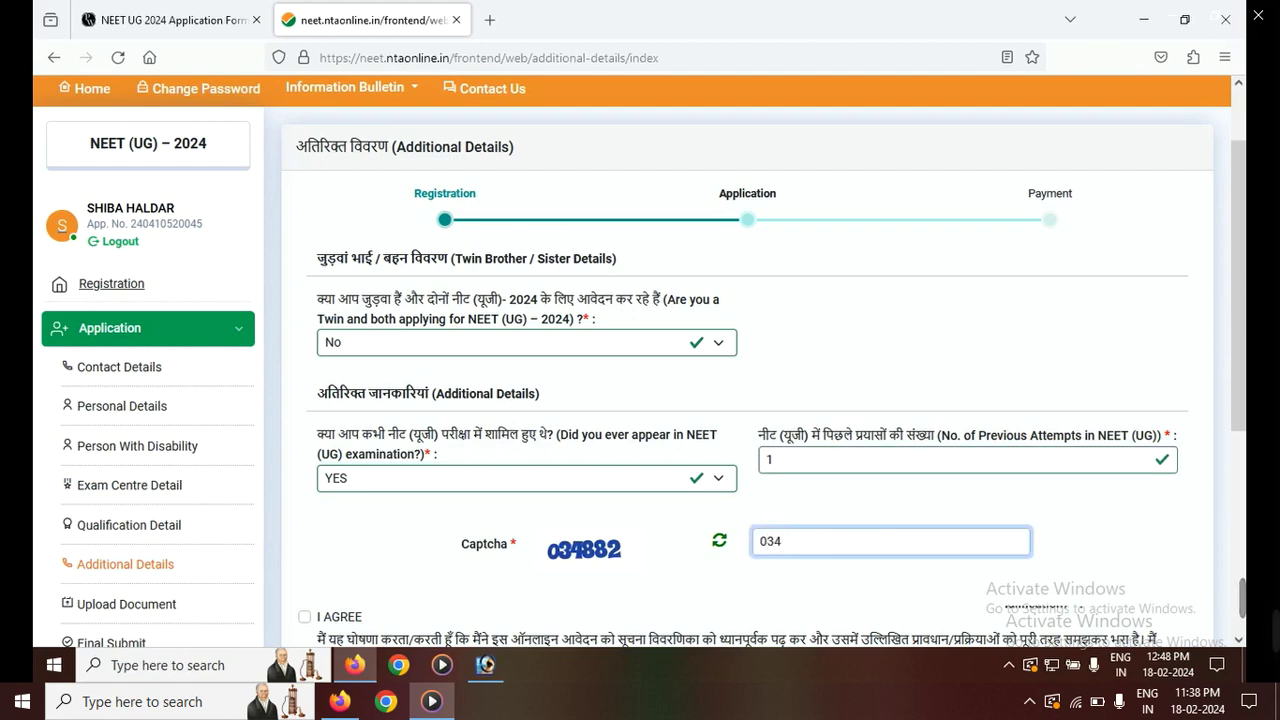
text(882)
scroll(855, 550, down, 2)
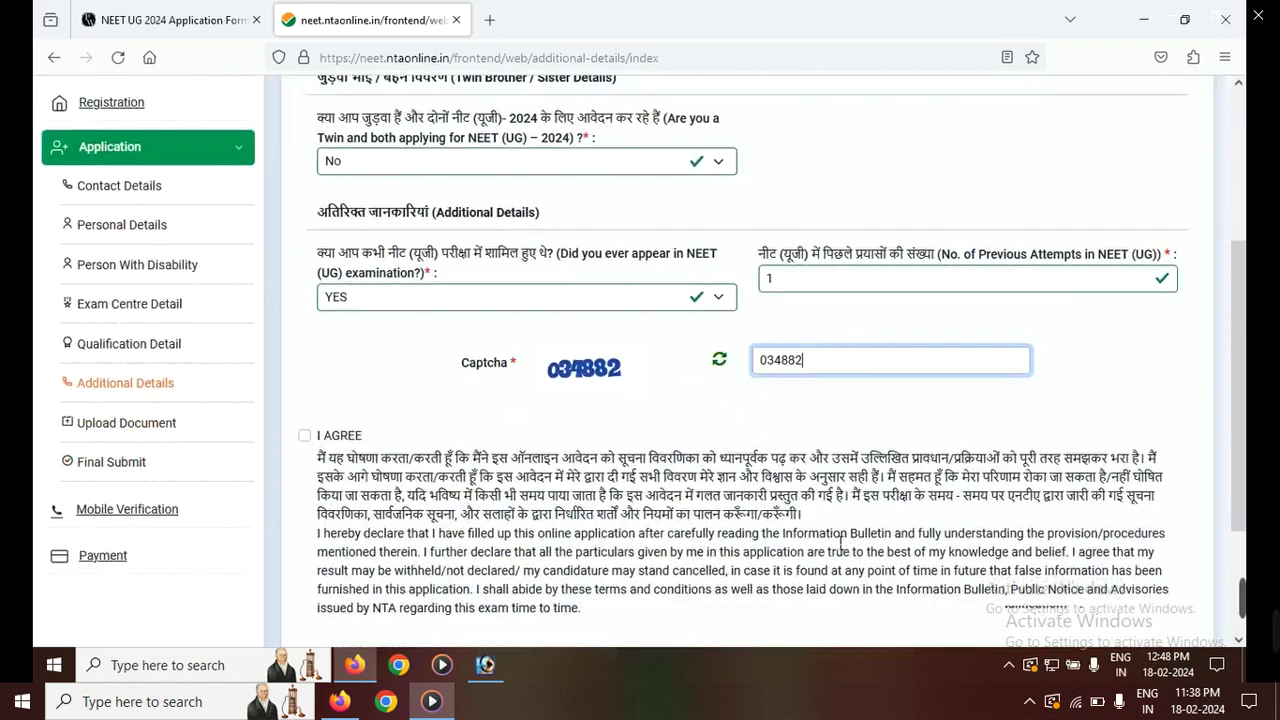
click(304, 435)
scroll(797, 528, down, 2)
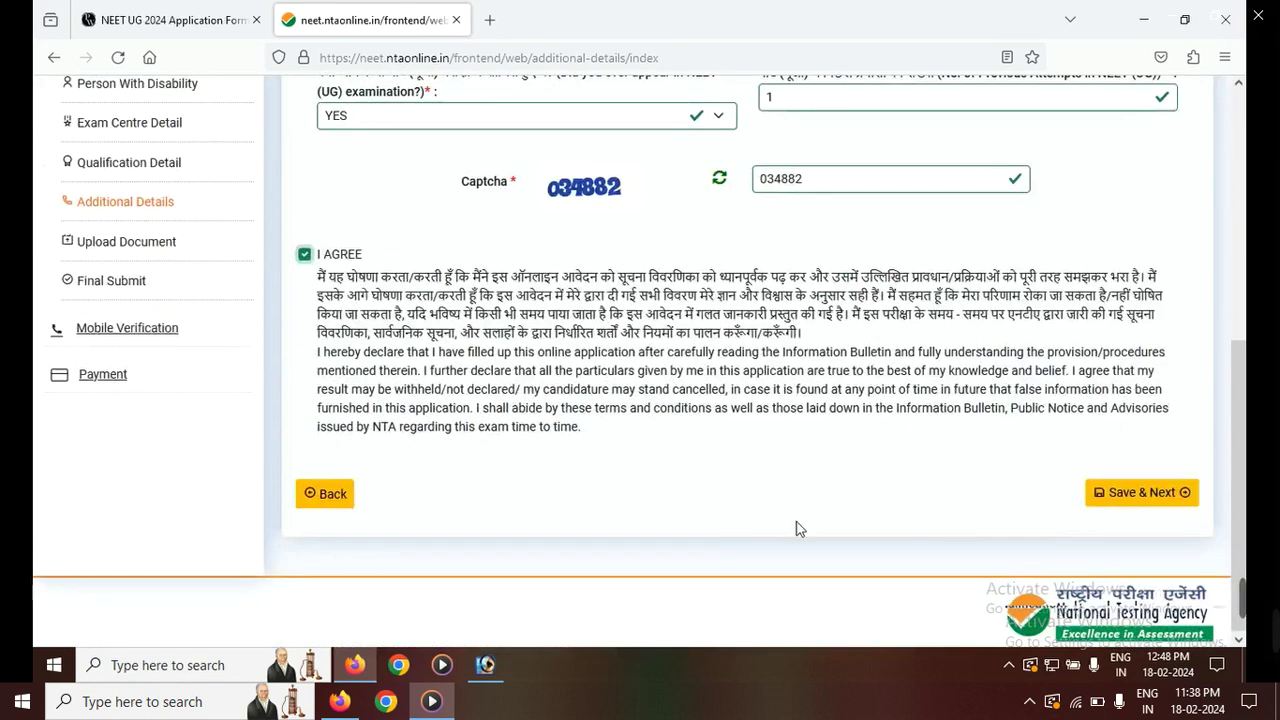
click(1138, 493)
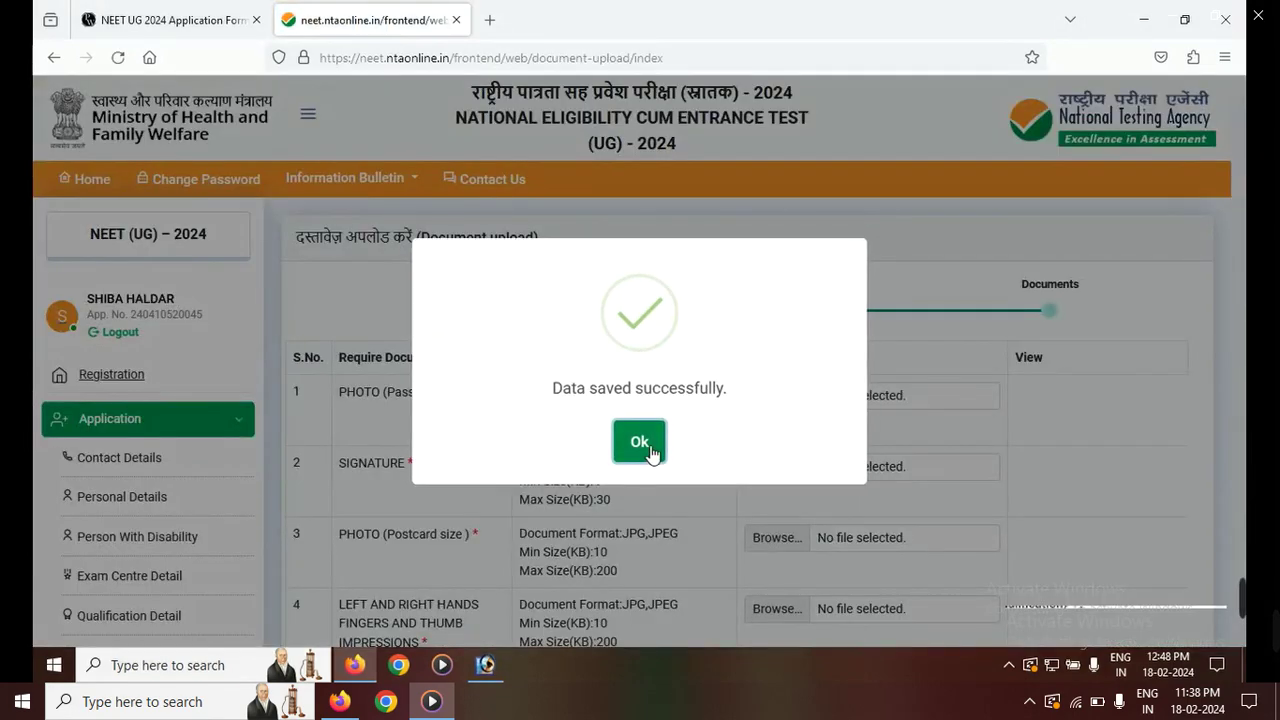
Upload the PHOTO image from the xxx folder as the passport-size photo
click(638, 440)
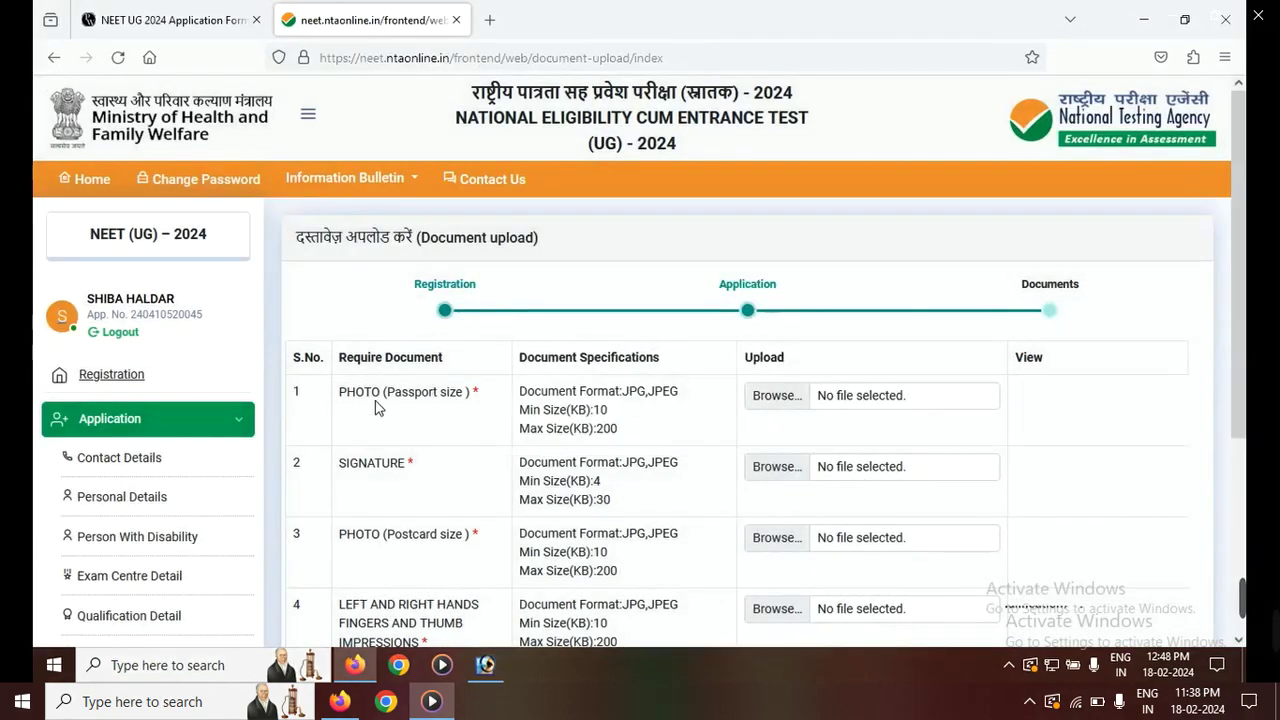
click(801, 406)
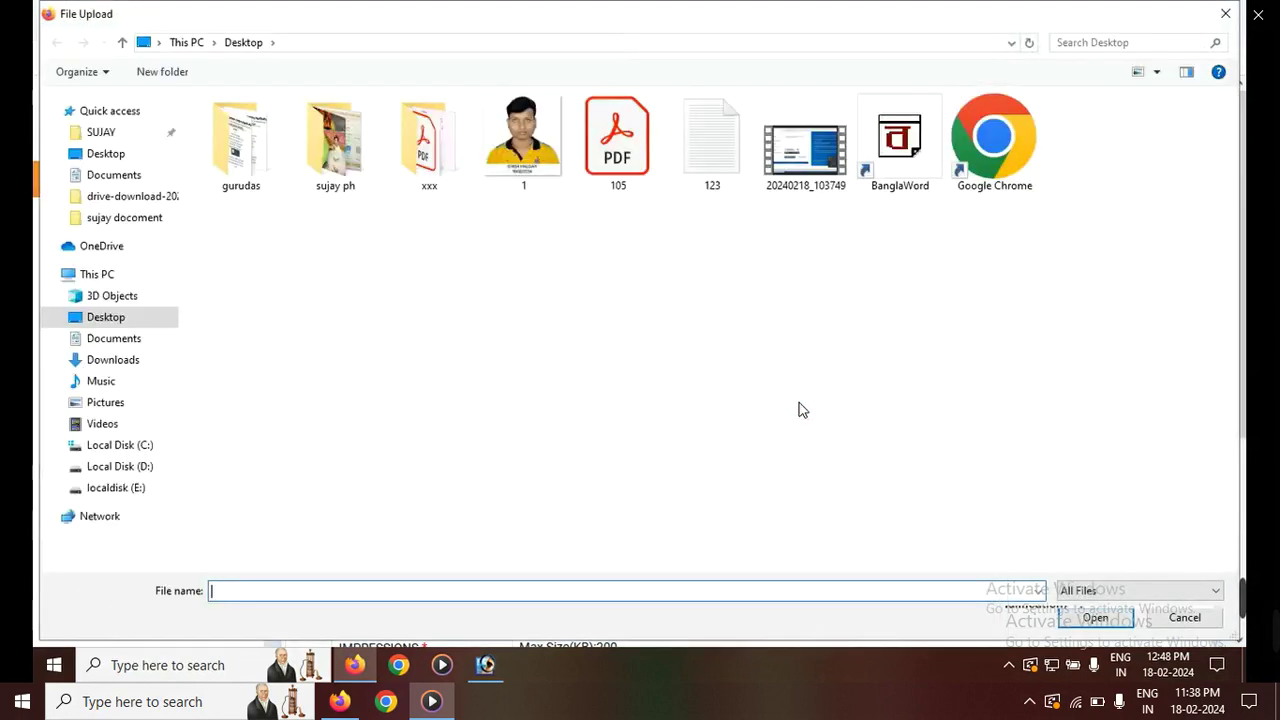
double_click(437, 177)
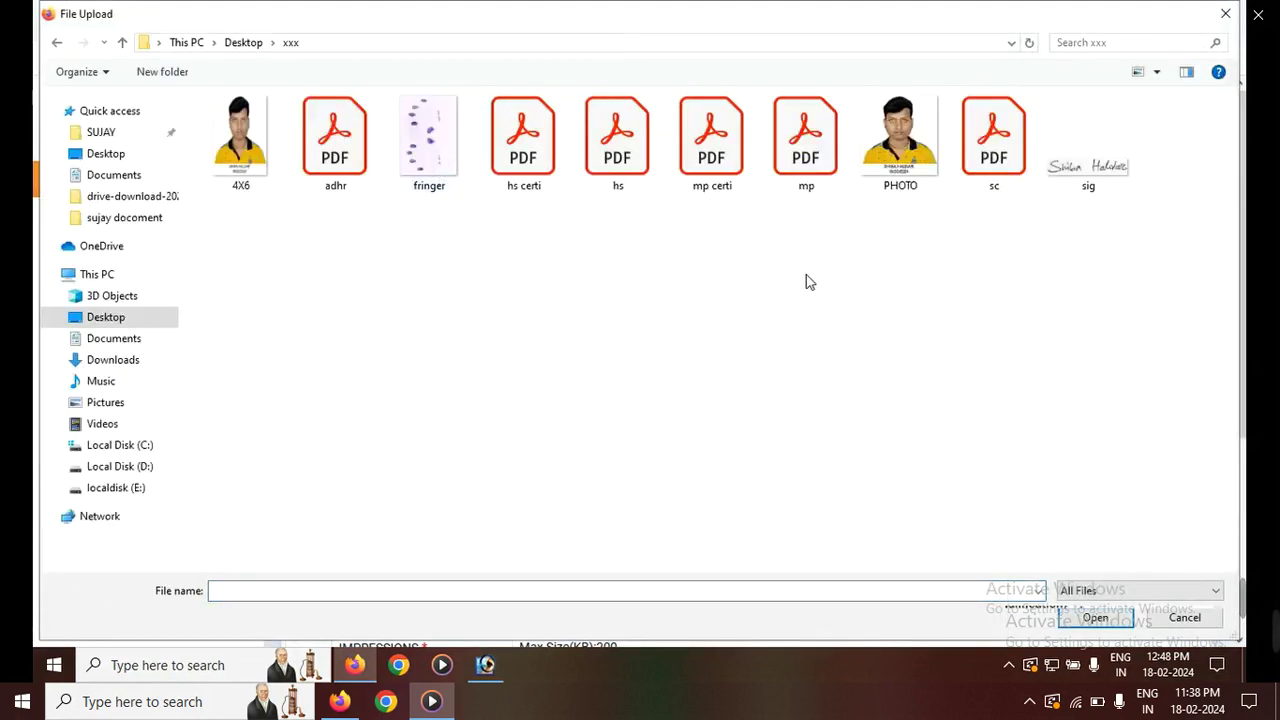
double_click(899, 140)
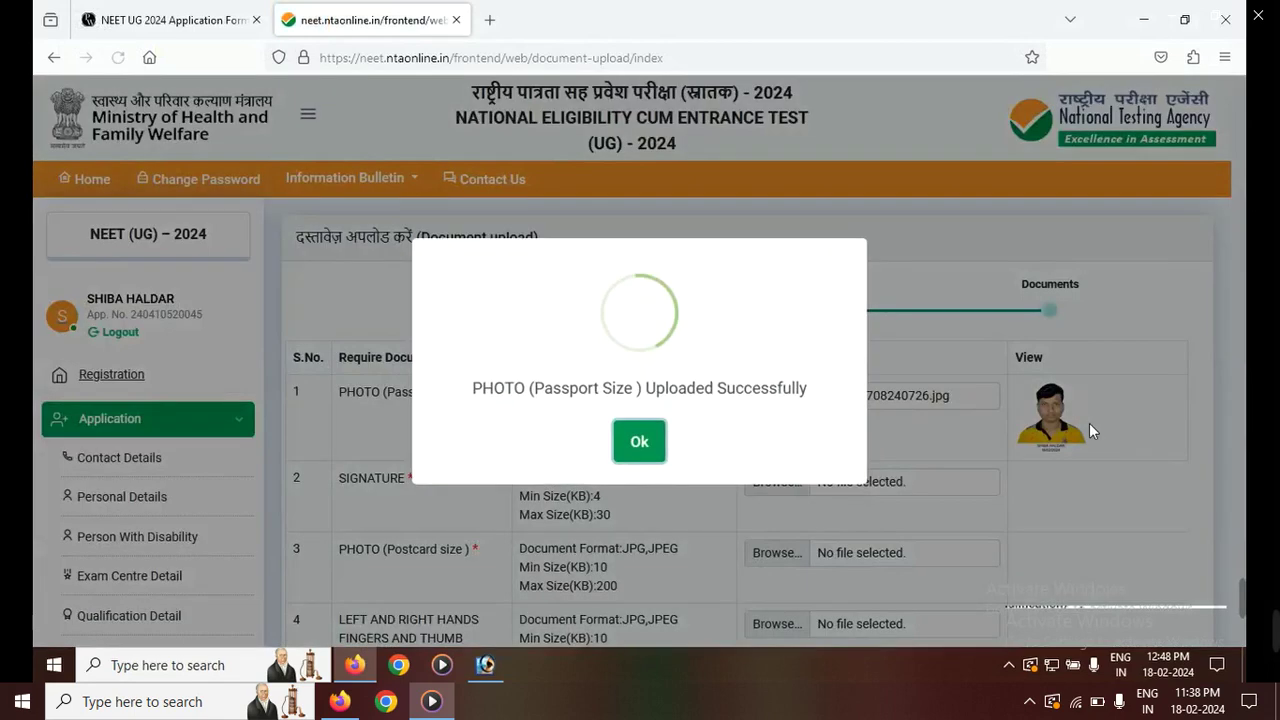
click(639, 442)
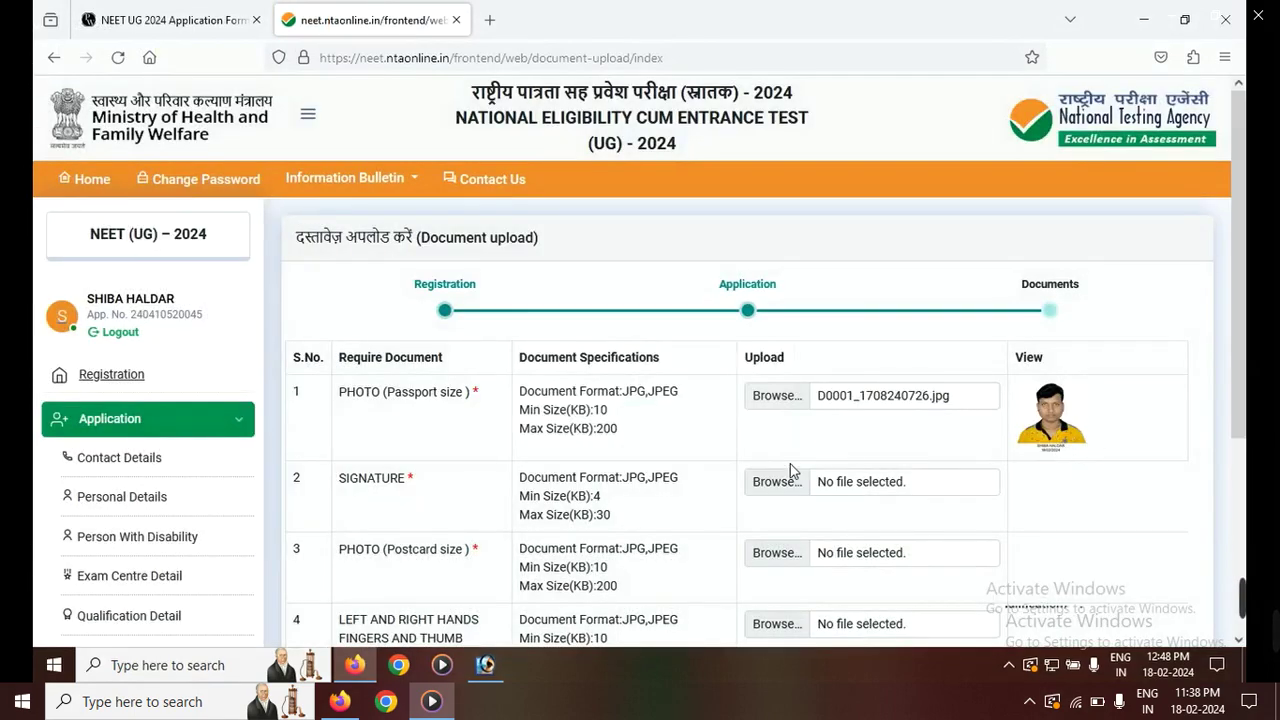
Upload the sig image as the signature
click(781, 479)
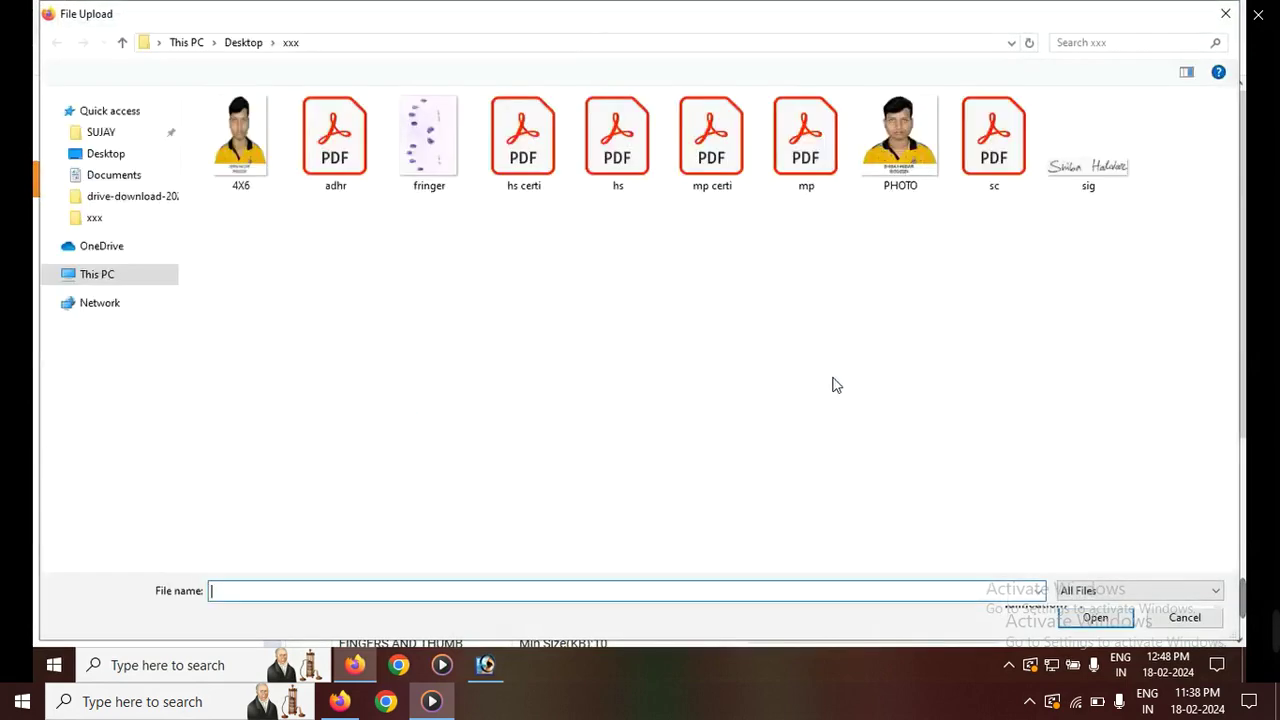
double_click(1085, 170)
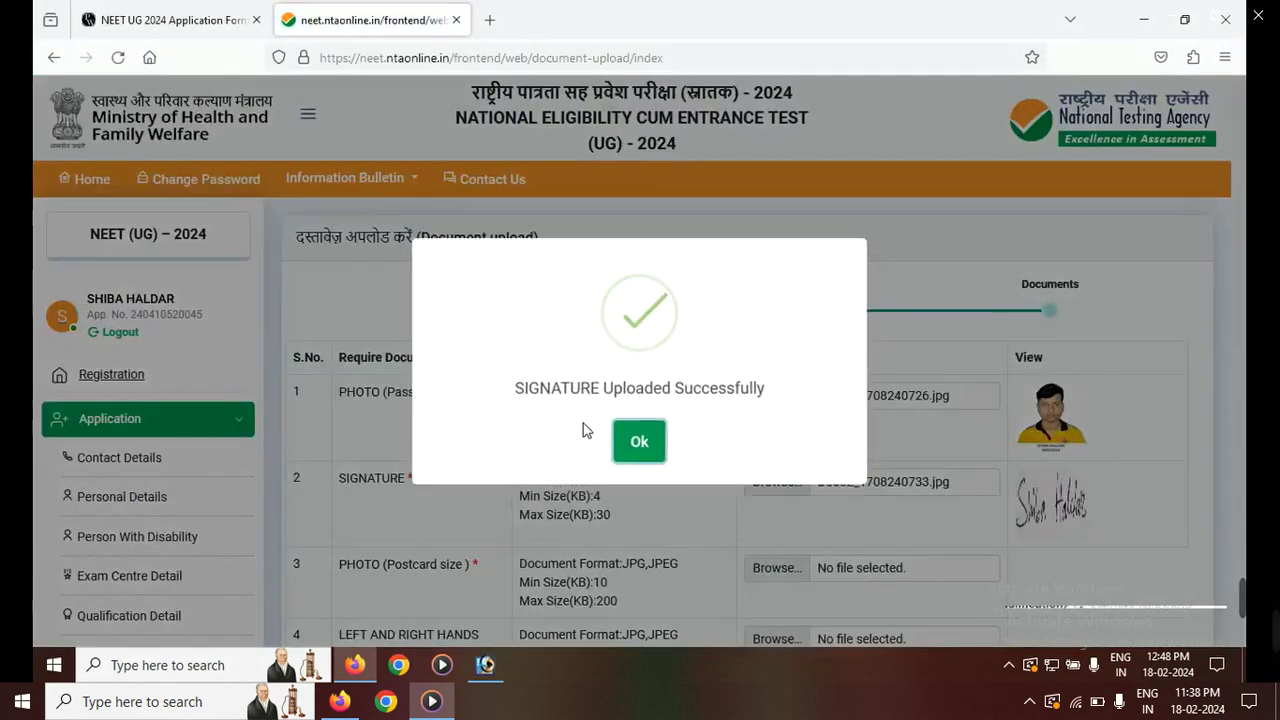
key(Return)
scroll(937, 494, down, 1)
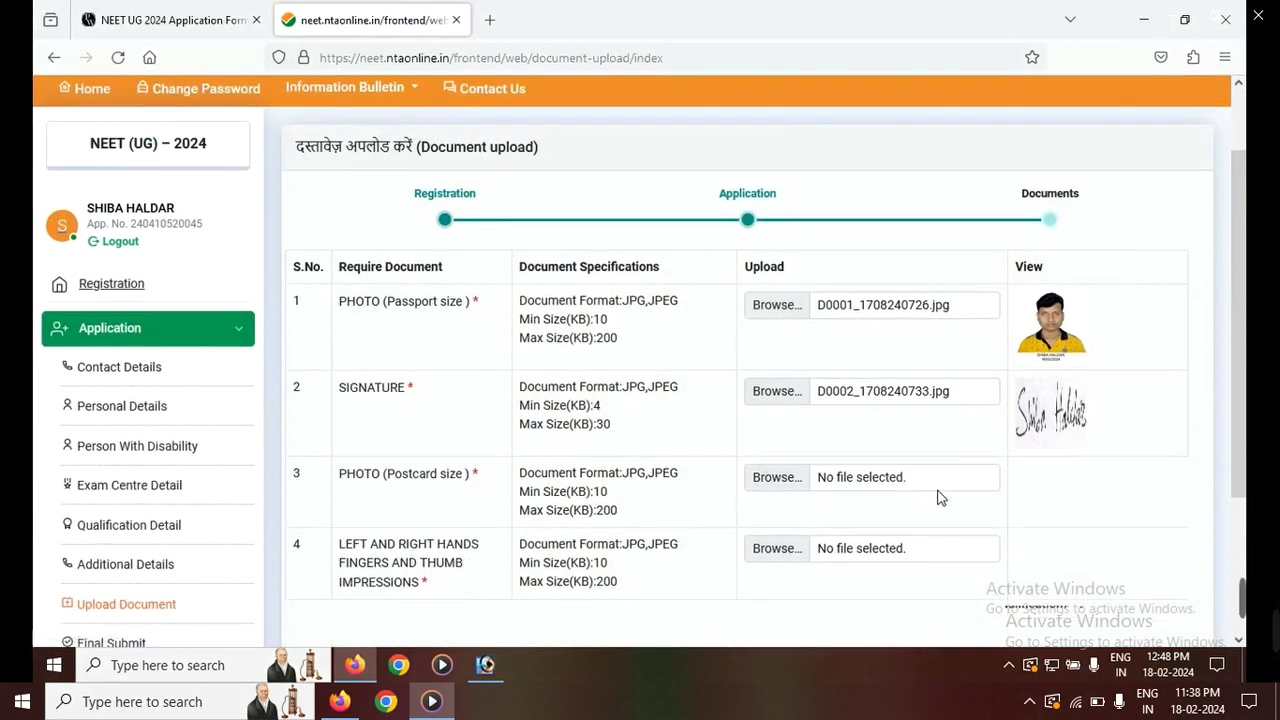
click(780, 479)
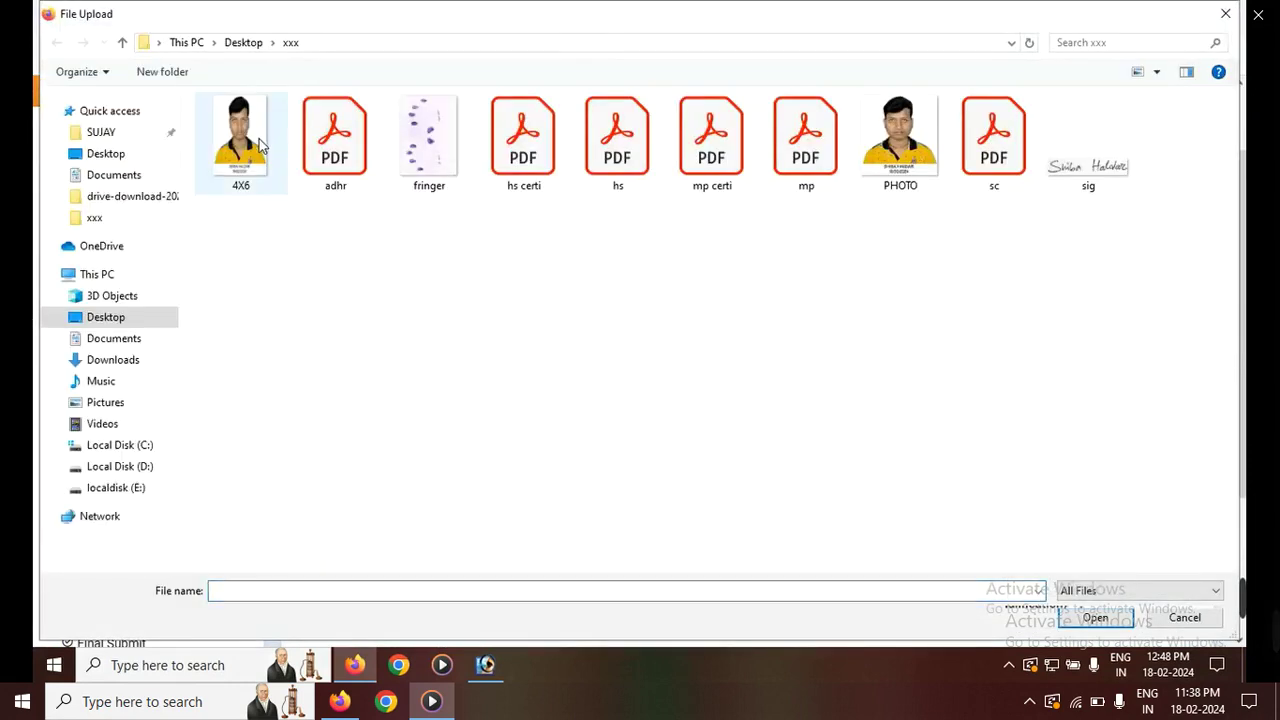
double_click(240, 140)
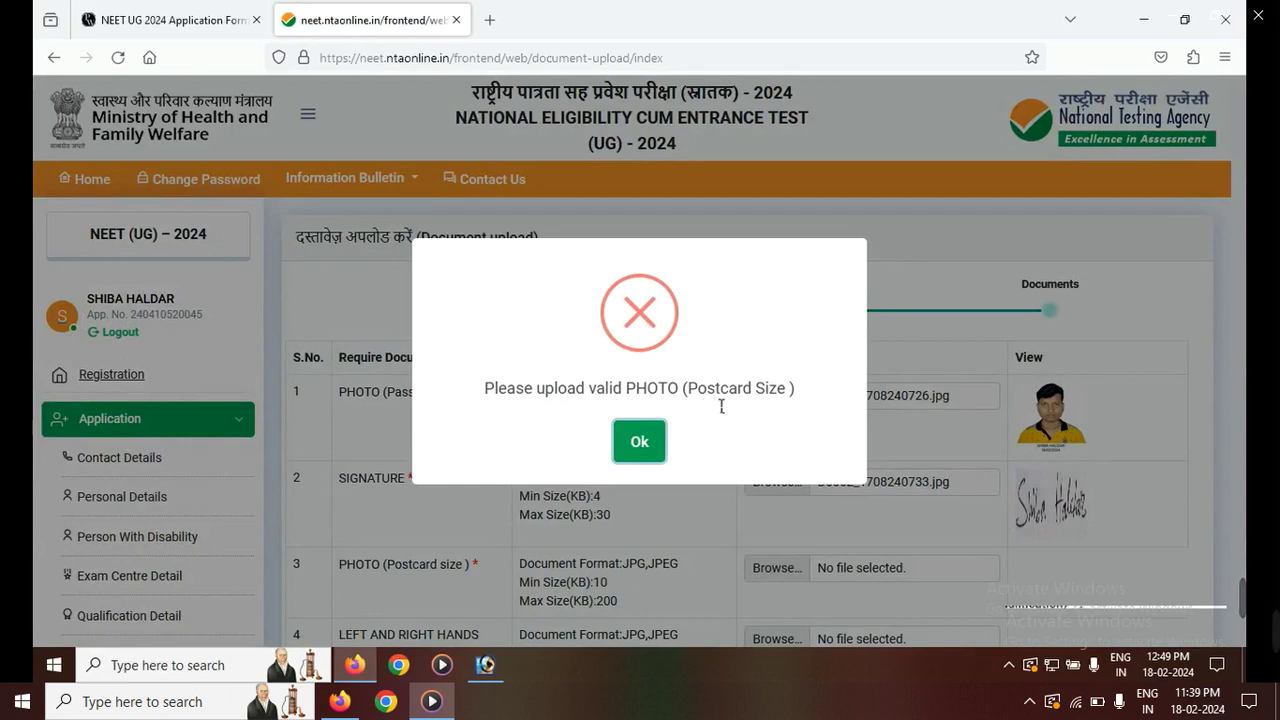
click(640, 441)
scroll(778, 434, down, 2)
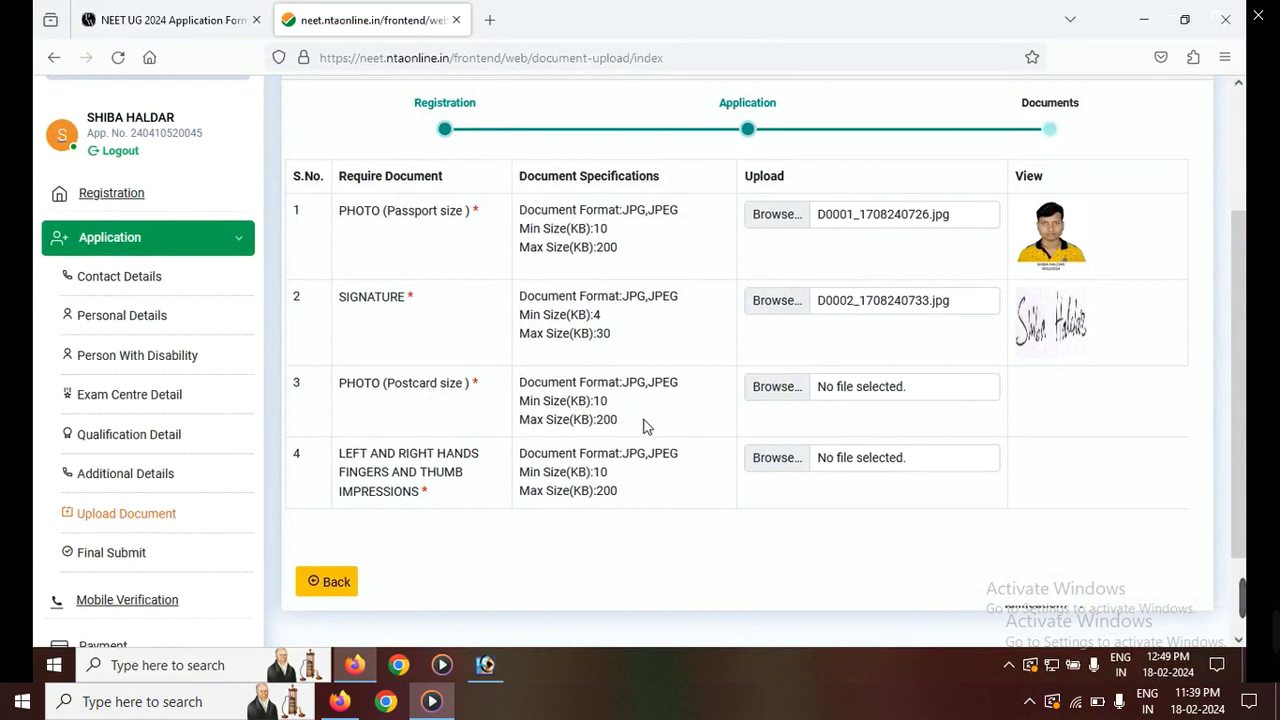
click(186, 20)
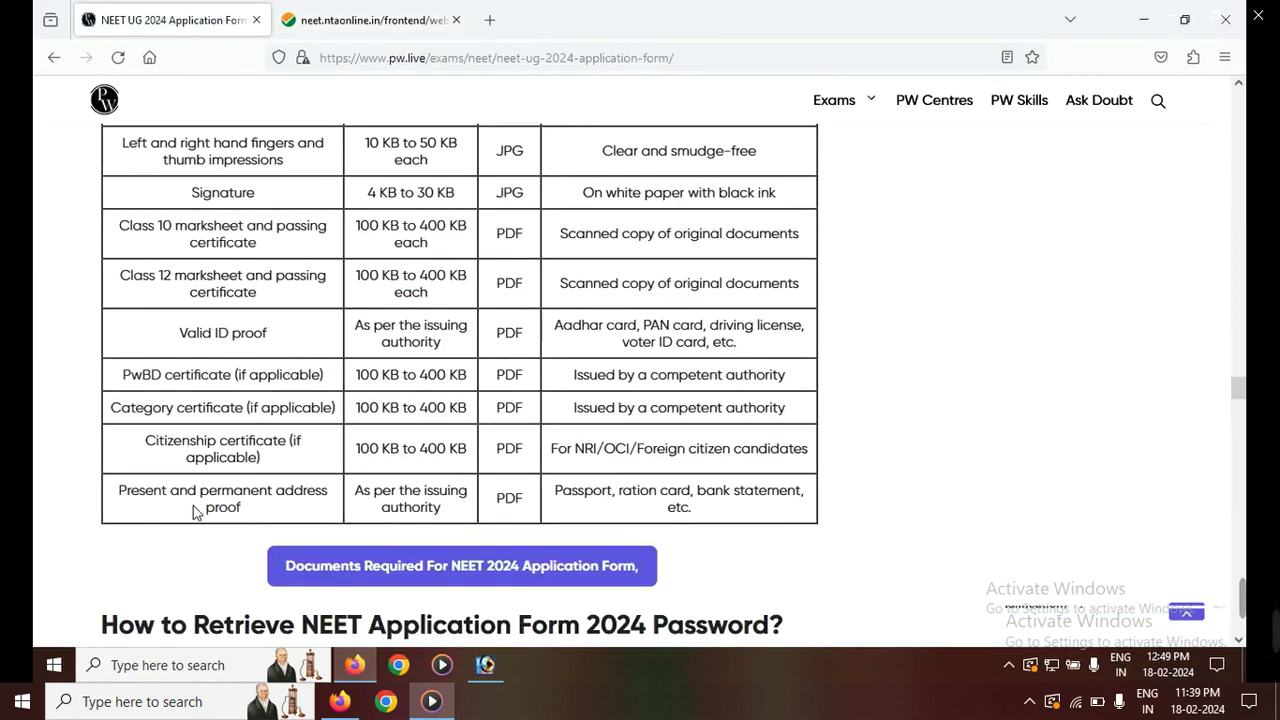
scroll(226, 363, up, 3)
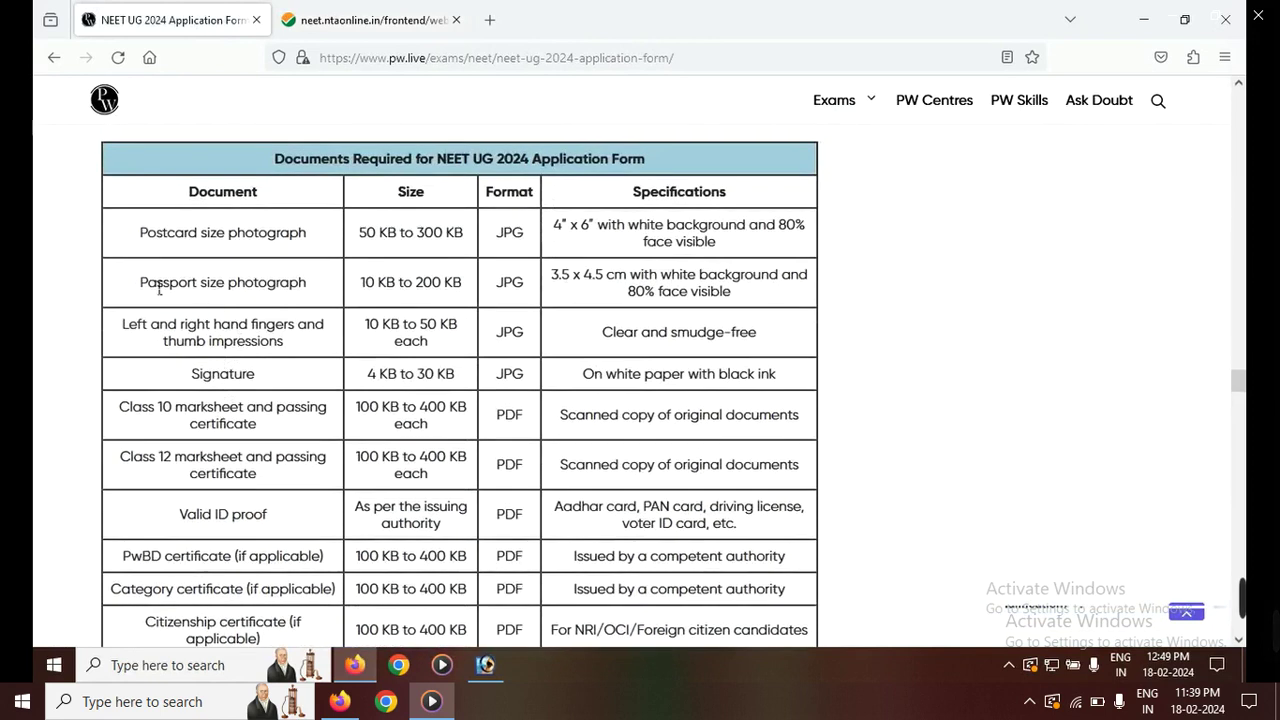
drag(137, 236, 314, 238)
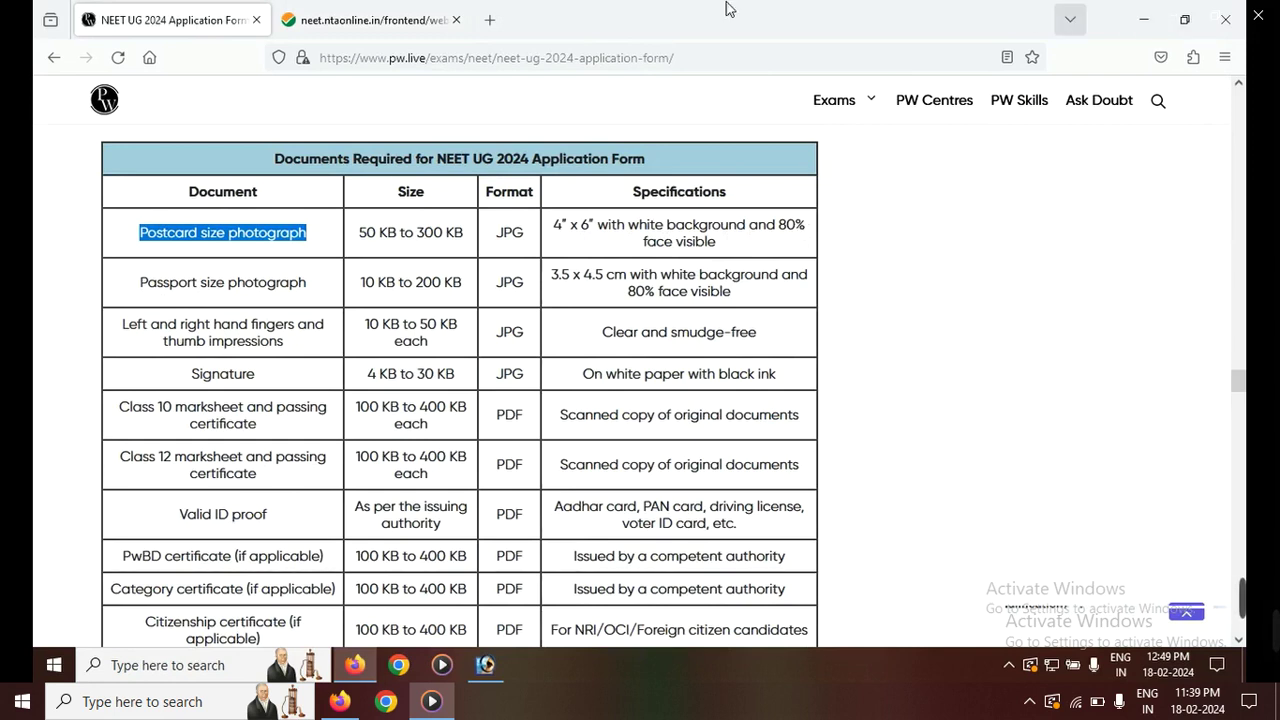
click(363, 16)
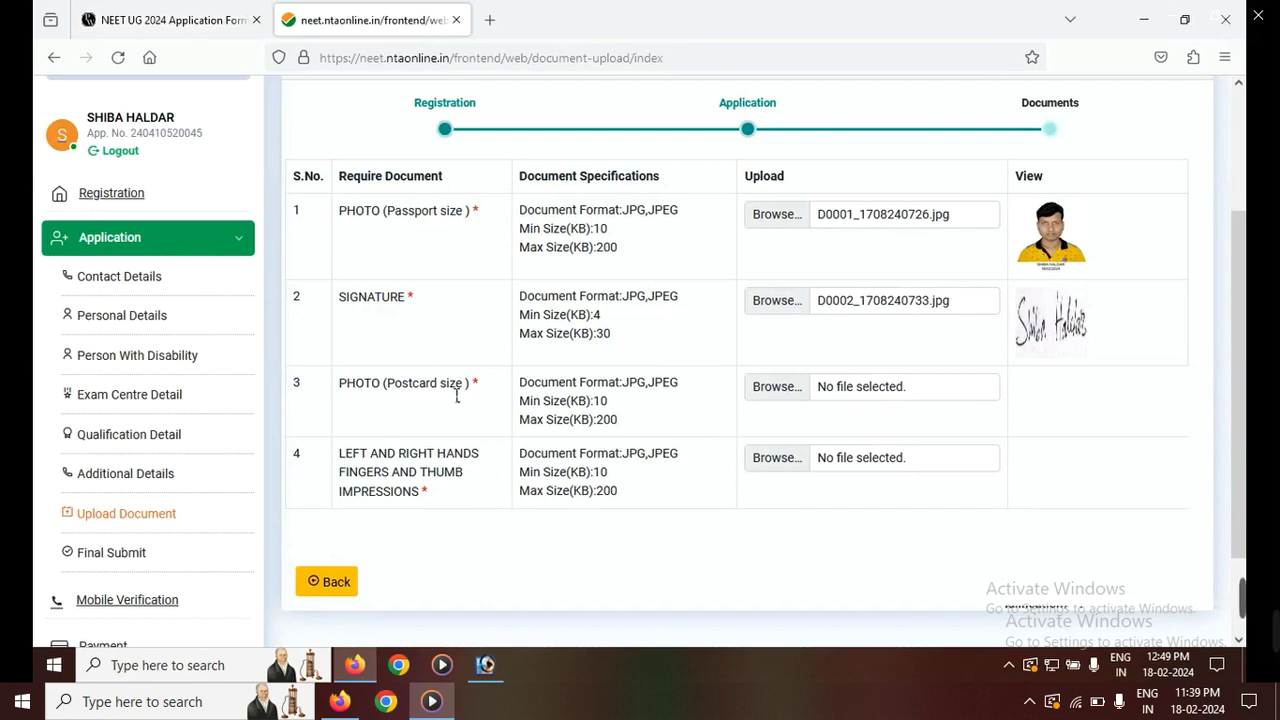
Search Google in a new tab for 'jpg postcard converter' and open imResizer's 4x6 cm result
click(488, 22)
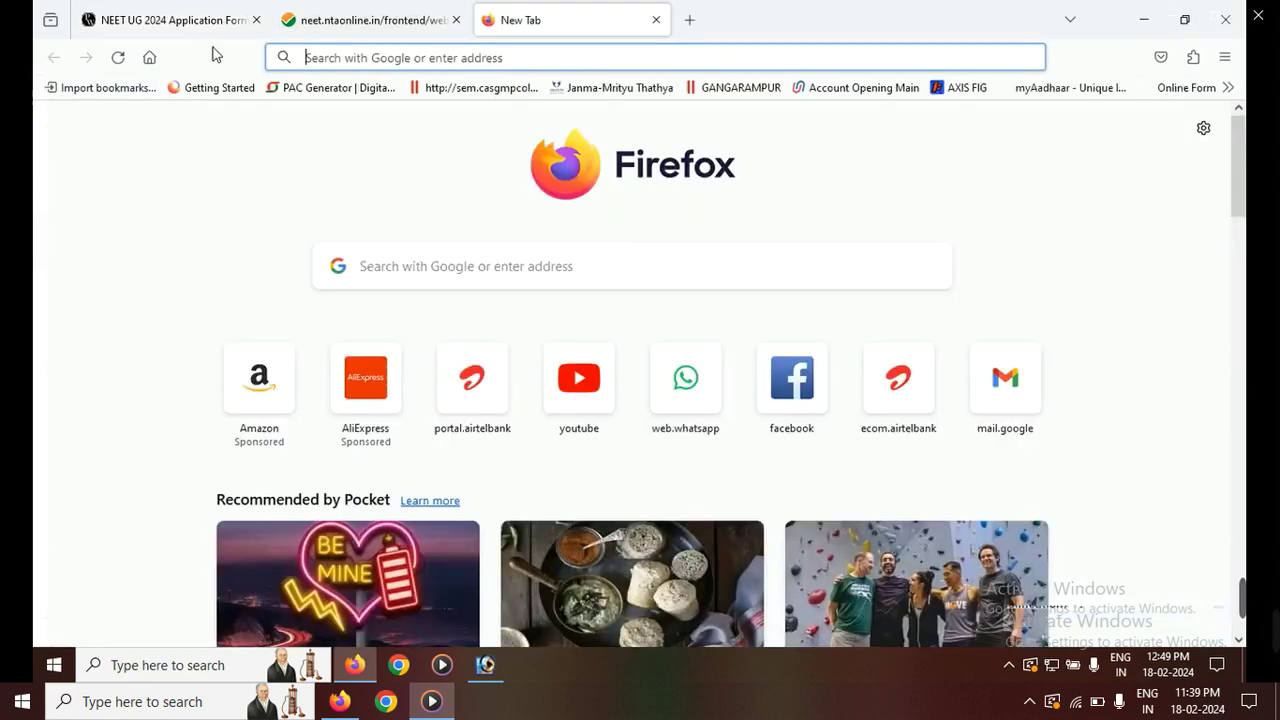
click(149, 57)
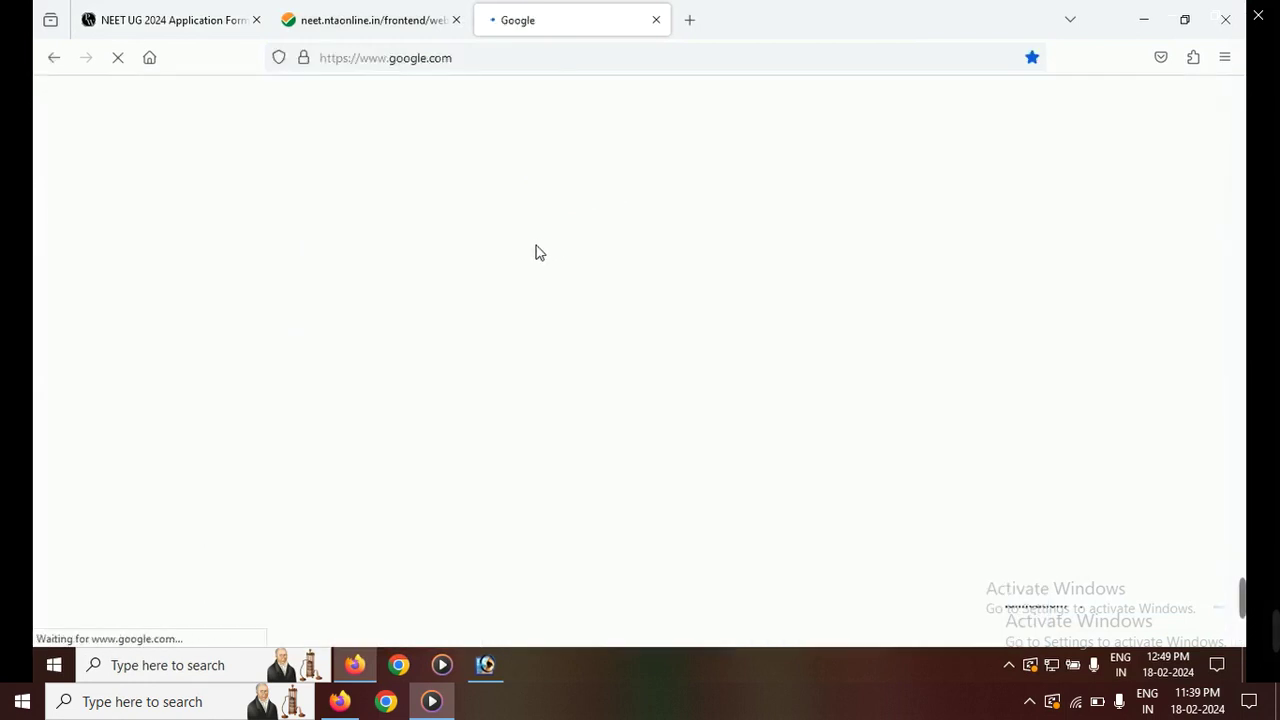
click(539, 268)
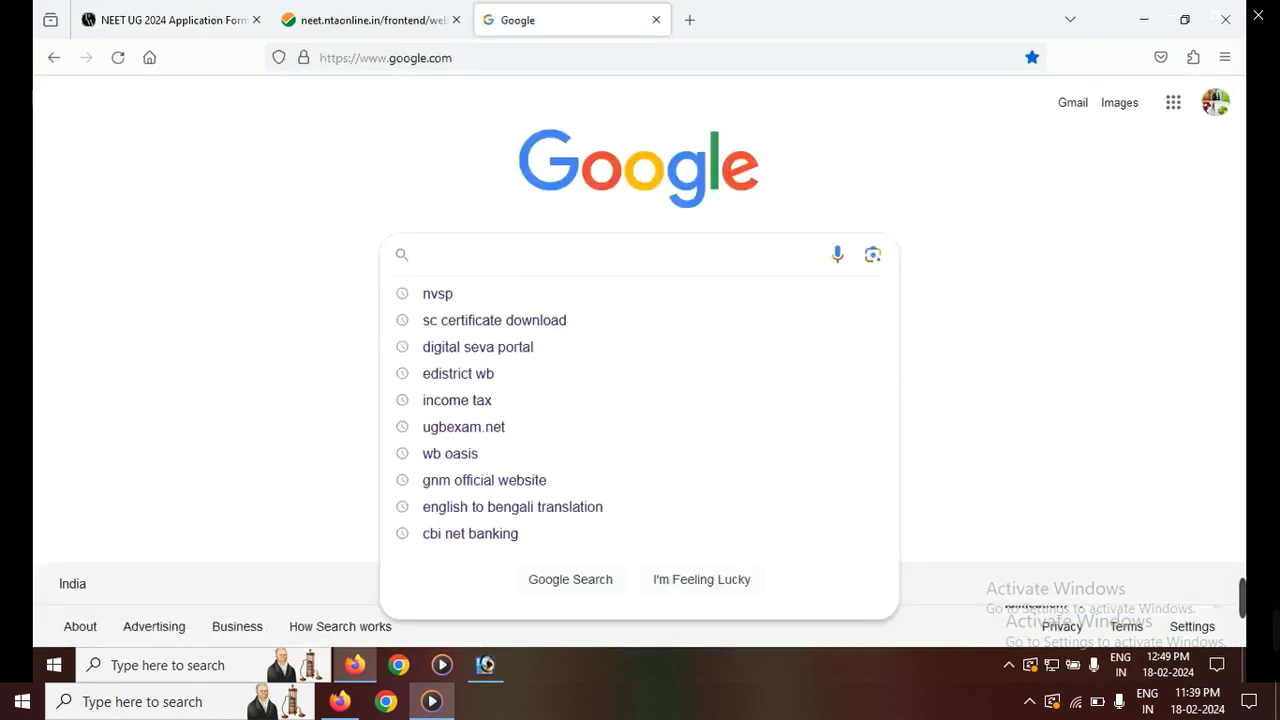
text(JPG POS)
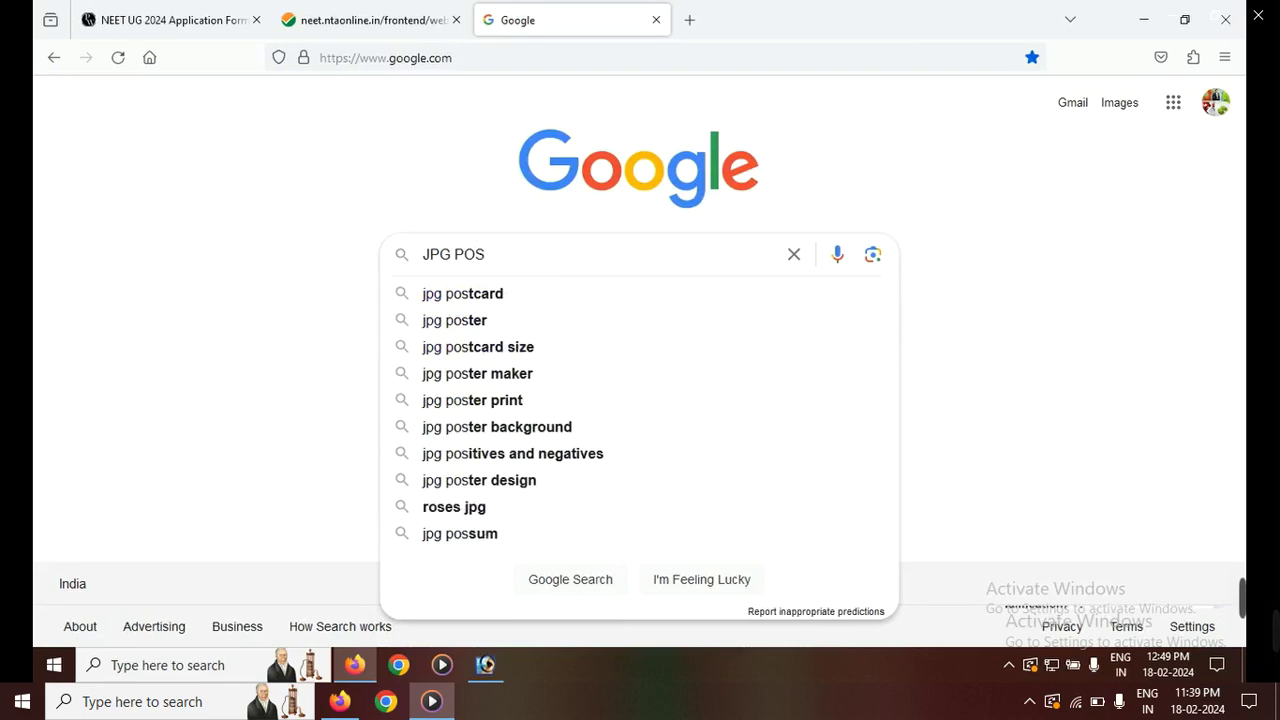
key(Down)
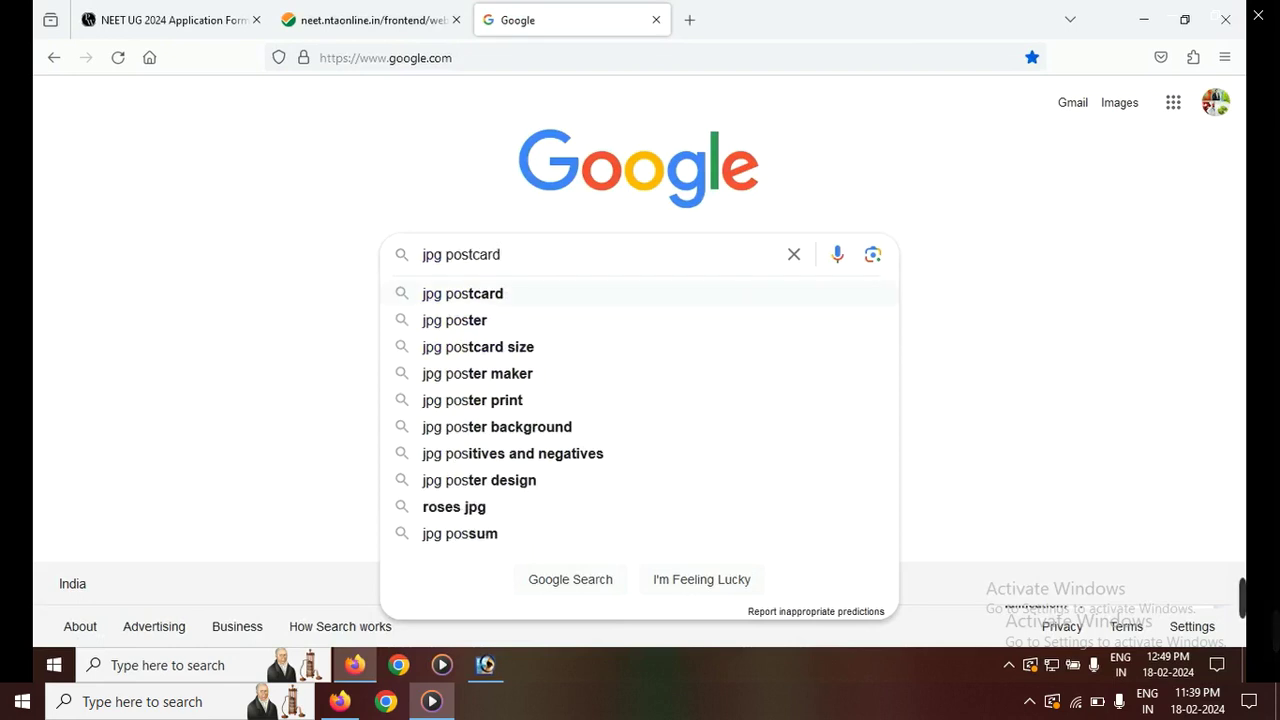
text(CON)
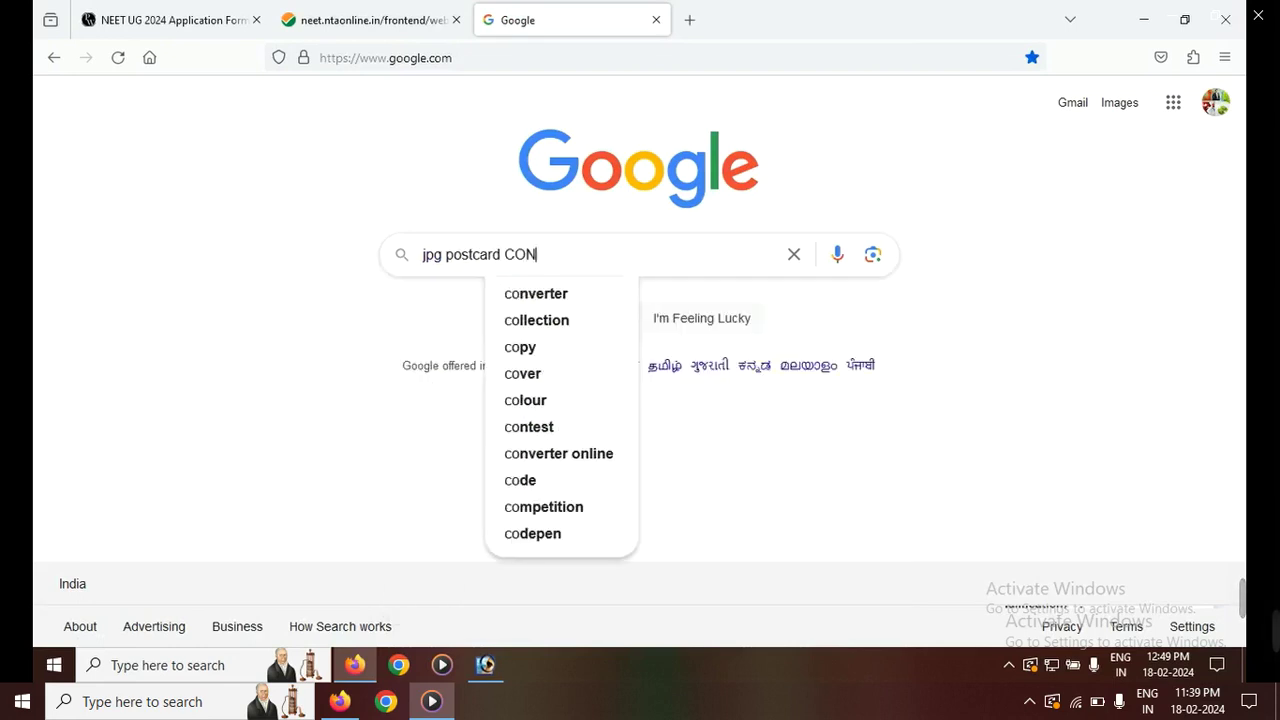
click(535, 293)
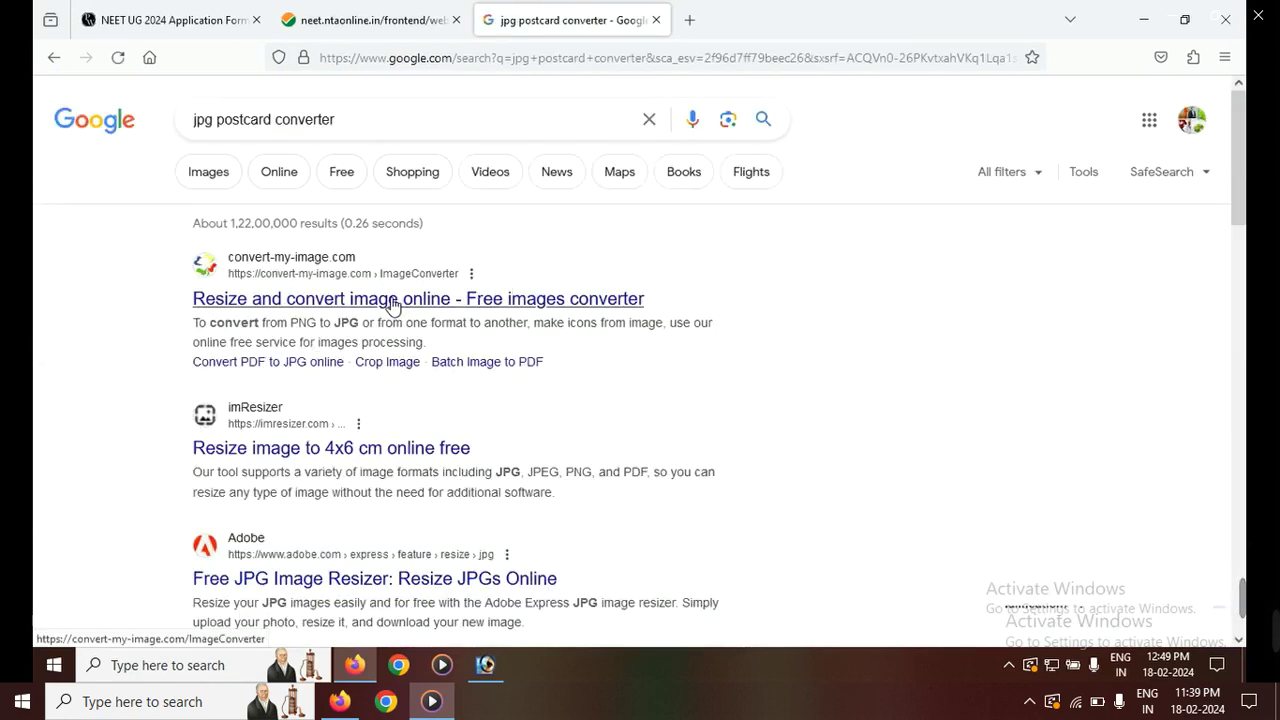
click(388, 445)
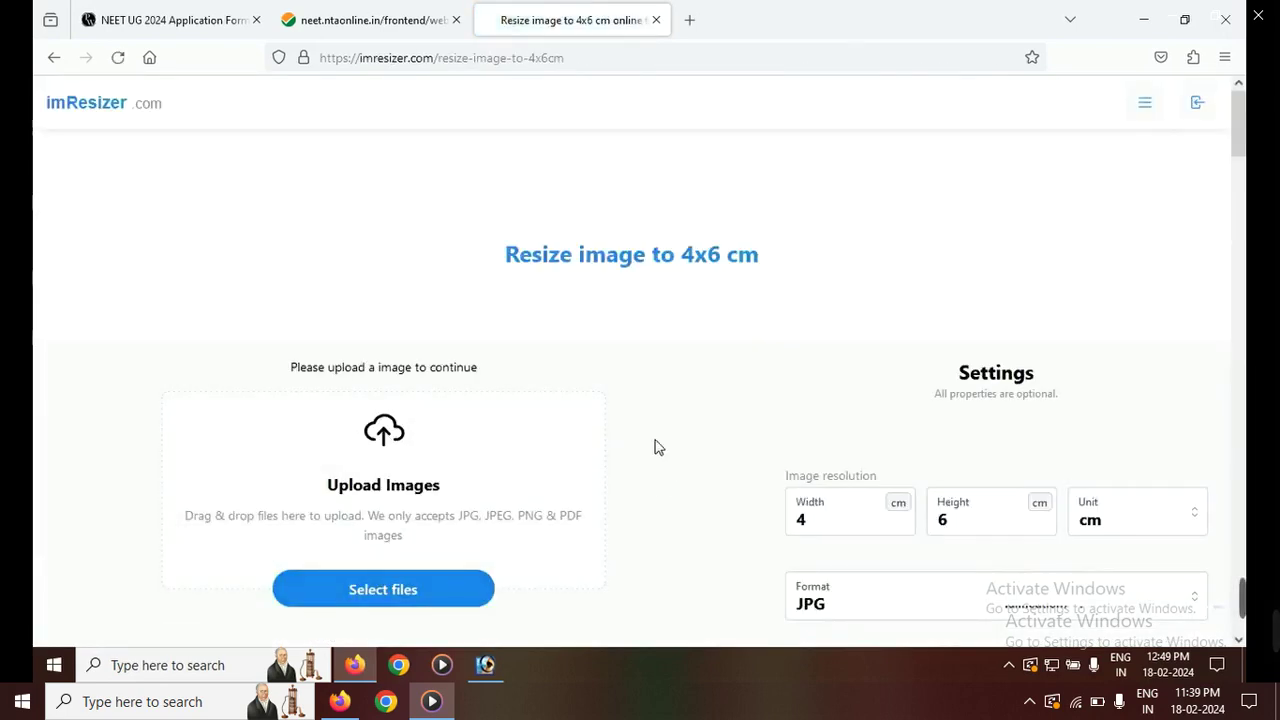
Upload the 4X6 image from the xxx folder to imResizer
click(418, 610)
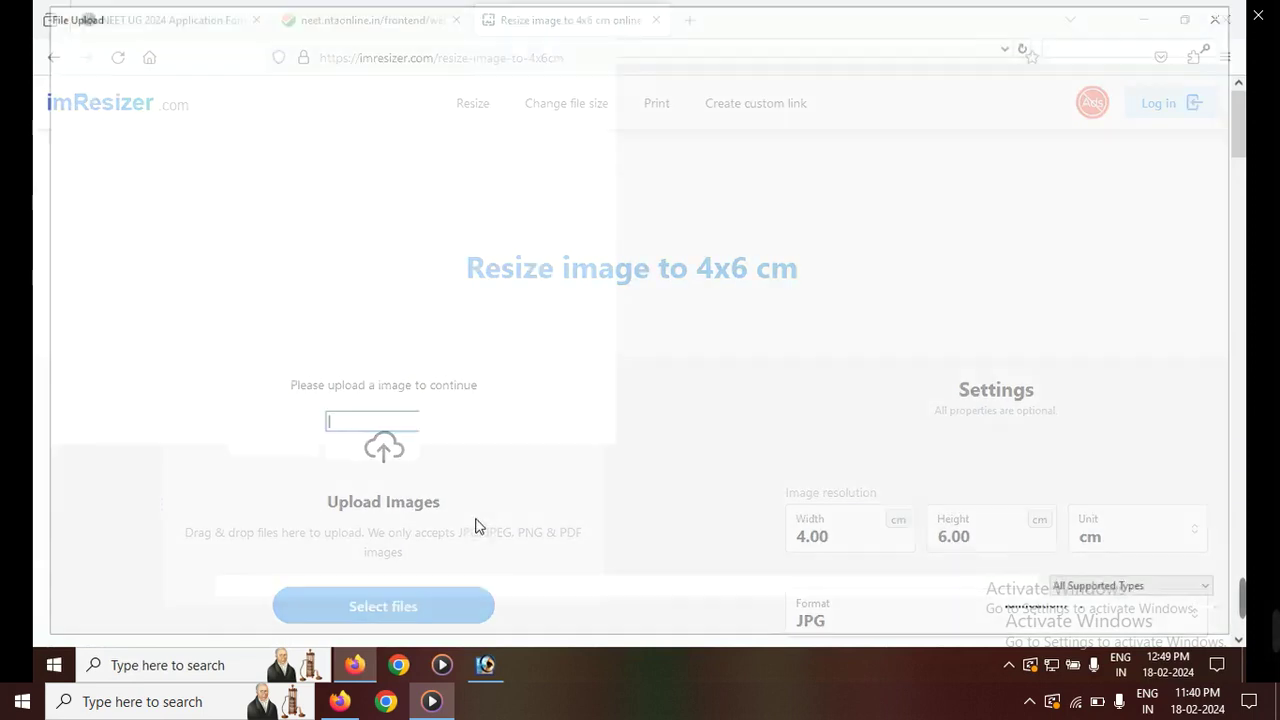
double_click(445, 190)
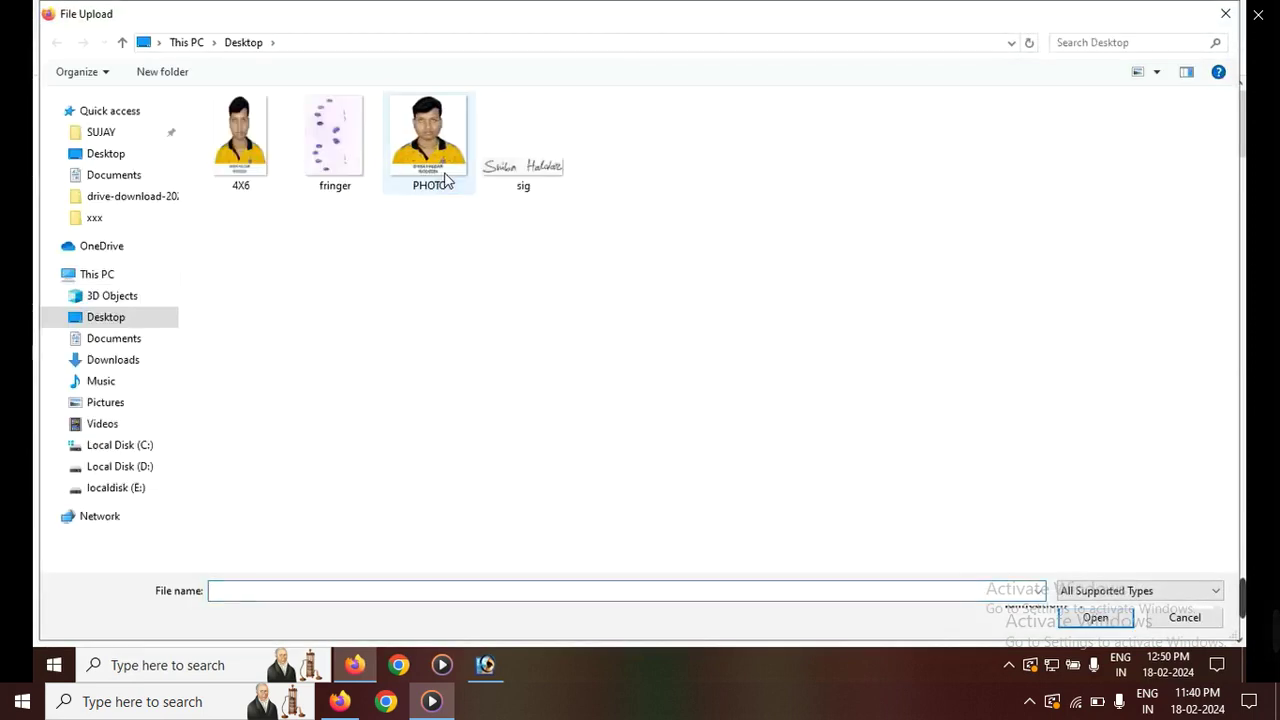
click(252, 147)
double_click(252, 147)
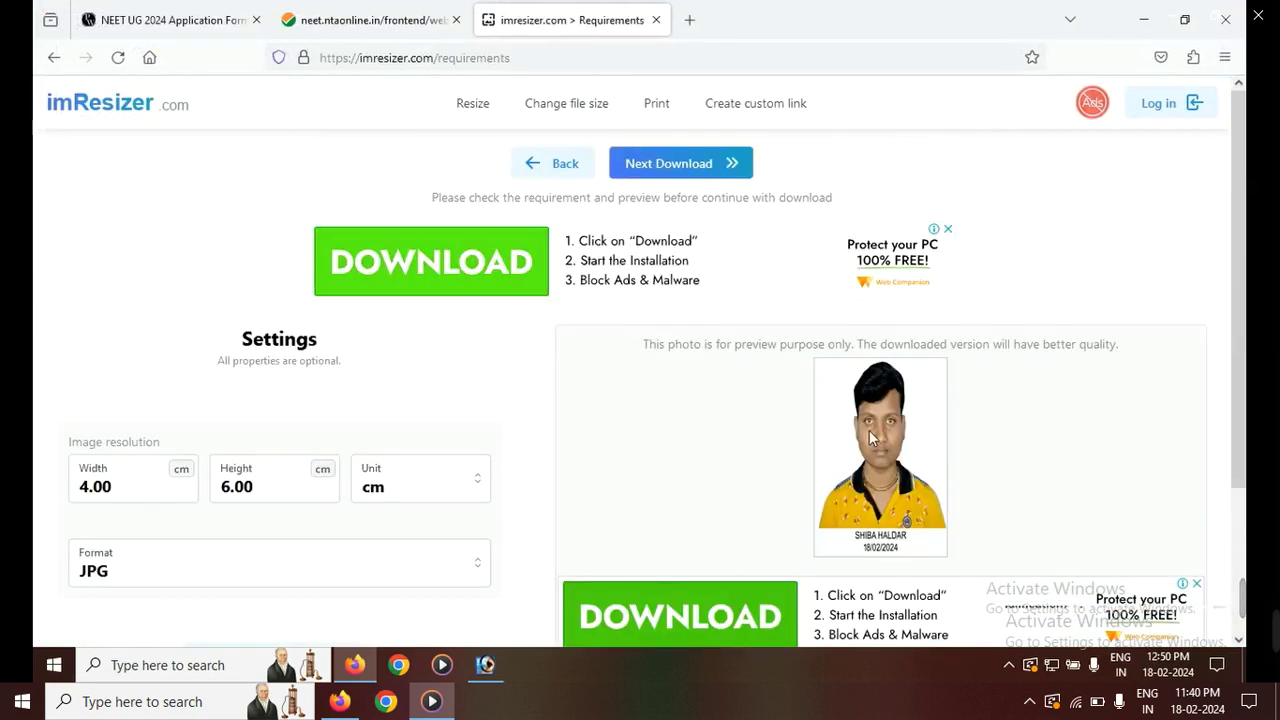
Download the resized 4×6 cm JPG, then close the tab and minimize Firefox
scroll(995, 449, down, 3)
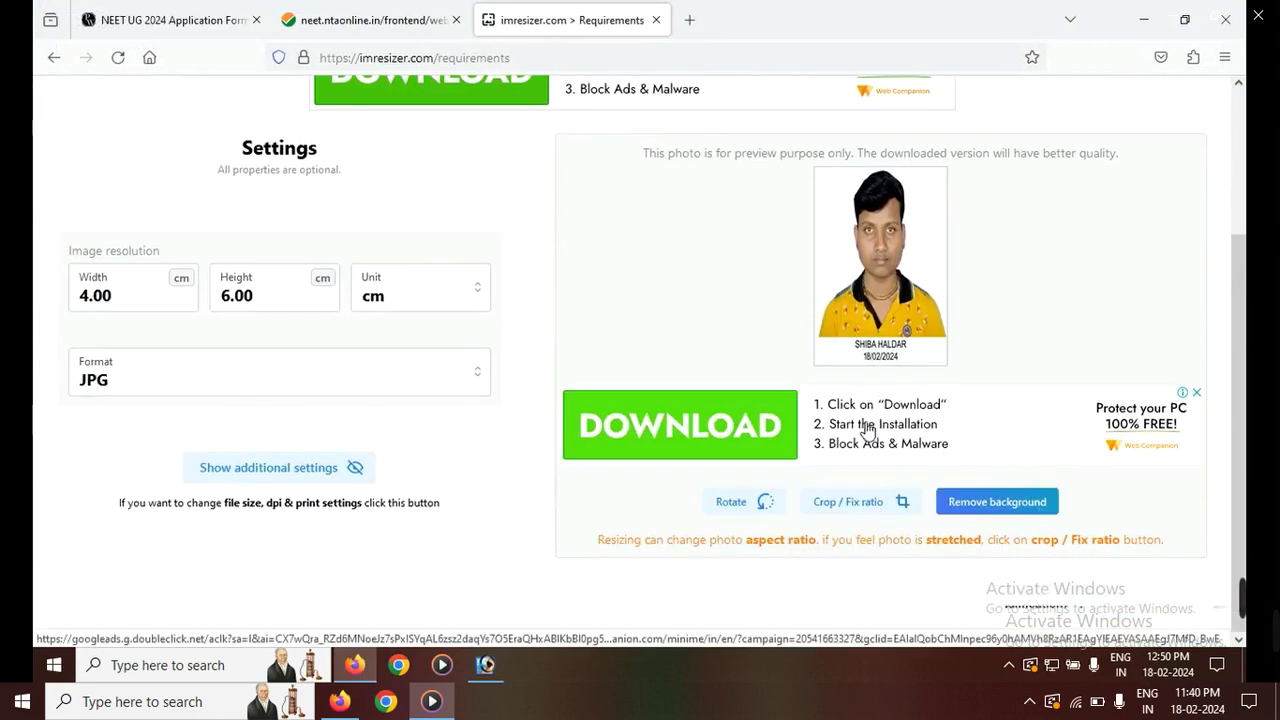
scroll(868, 430, up, 3)
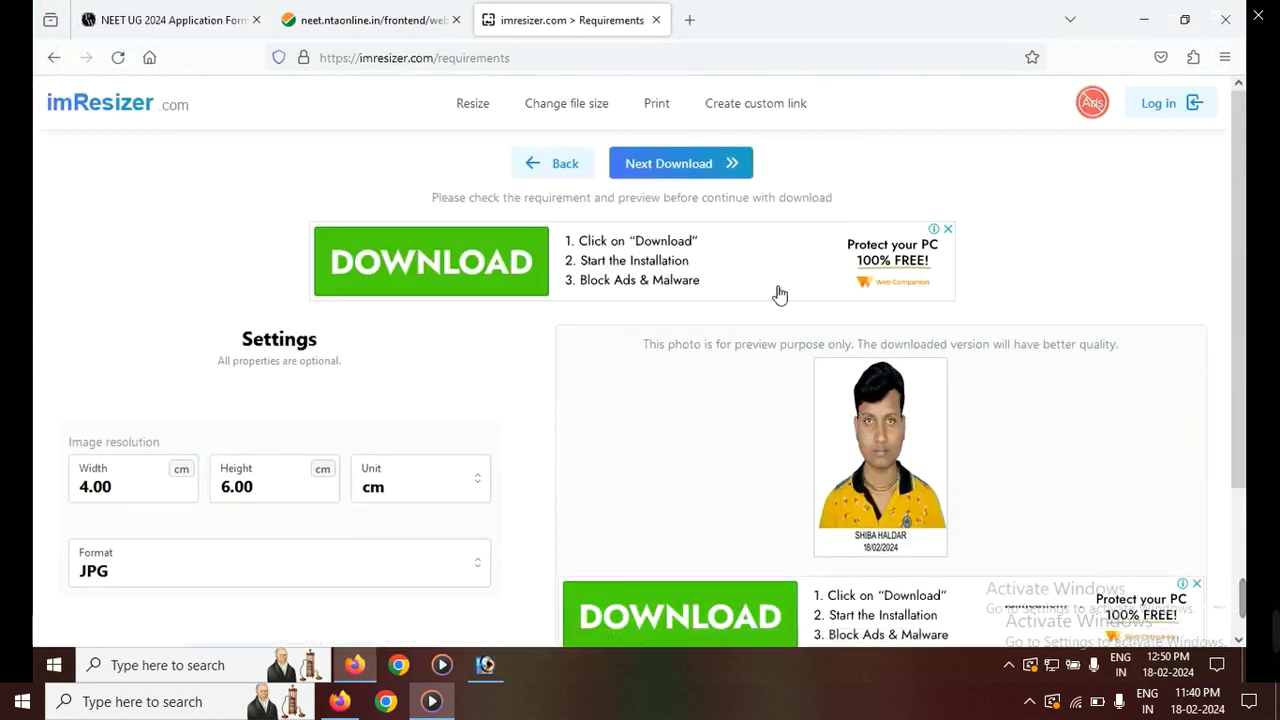
click(686, 168)
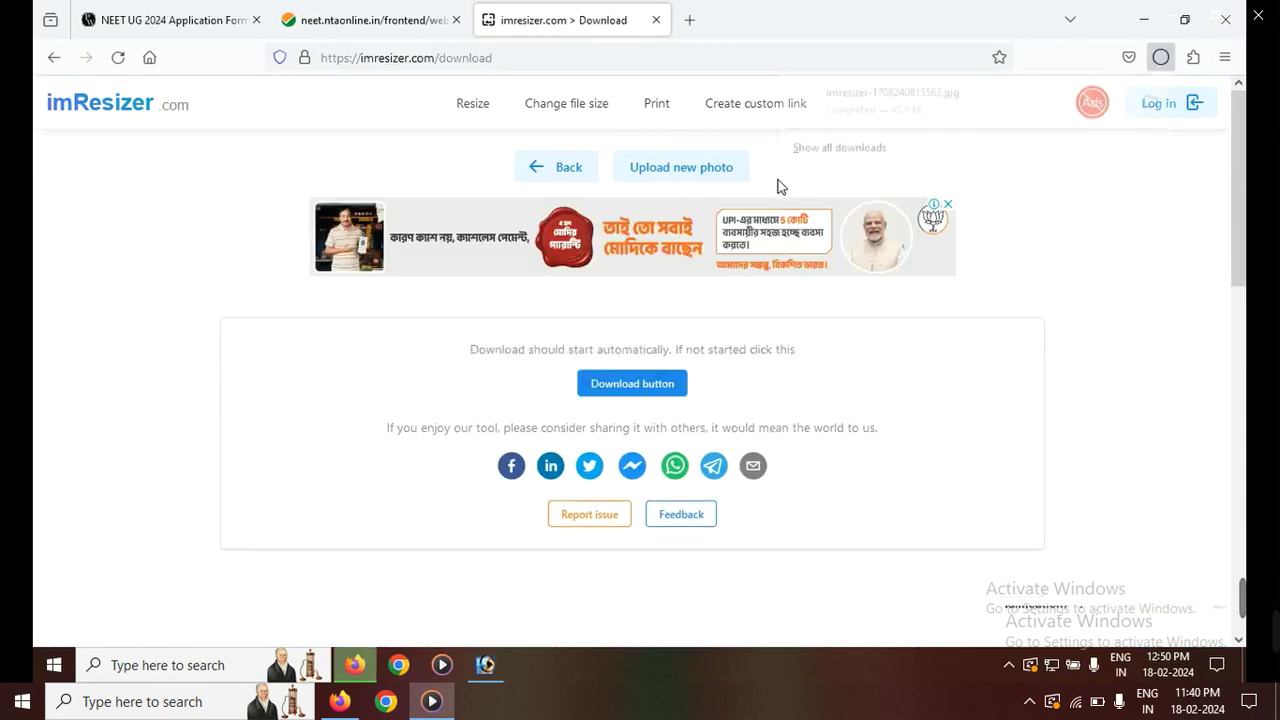
click(1161, 57)
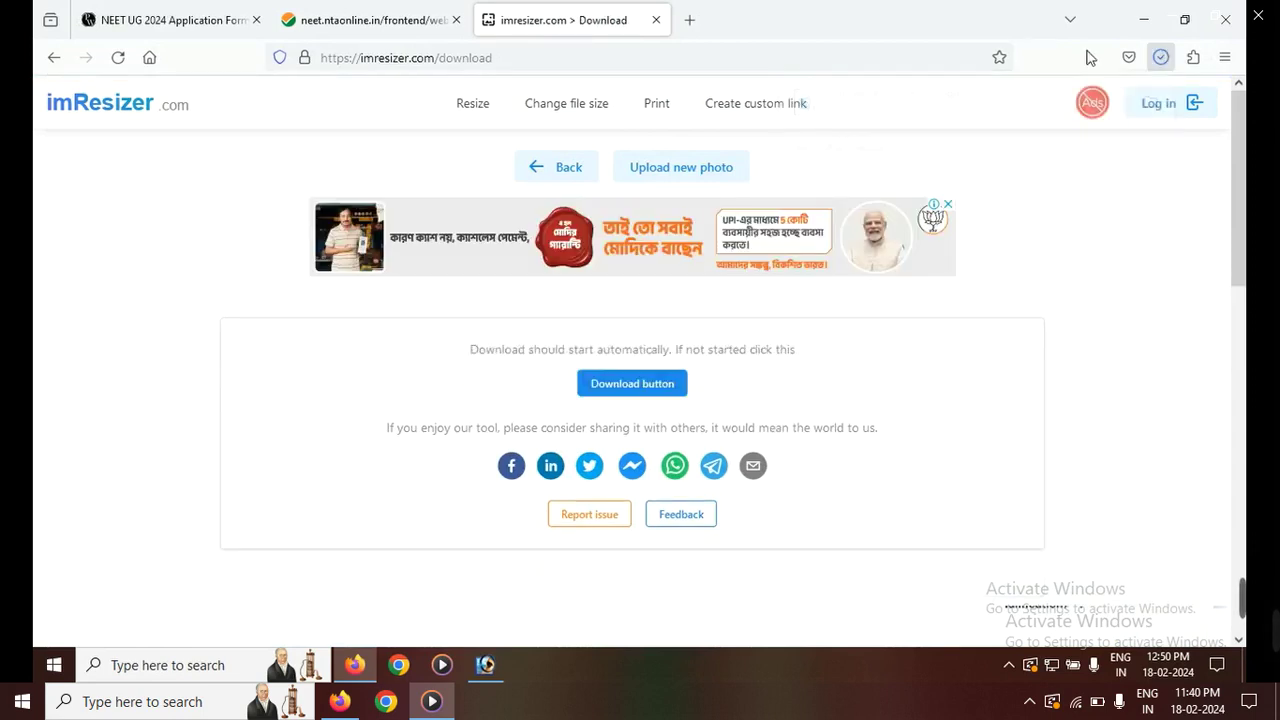
click(656, 20)
click(1141, 20)
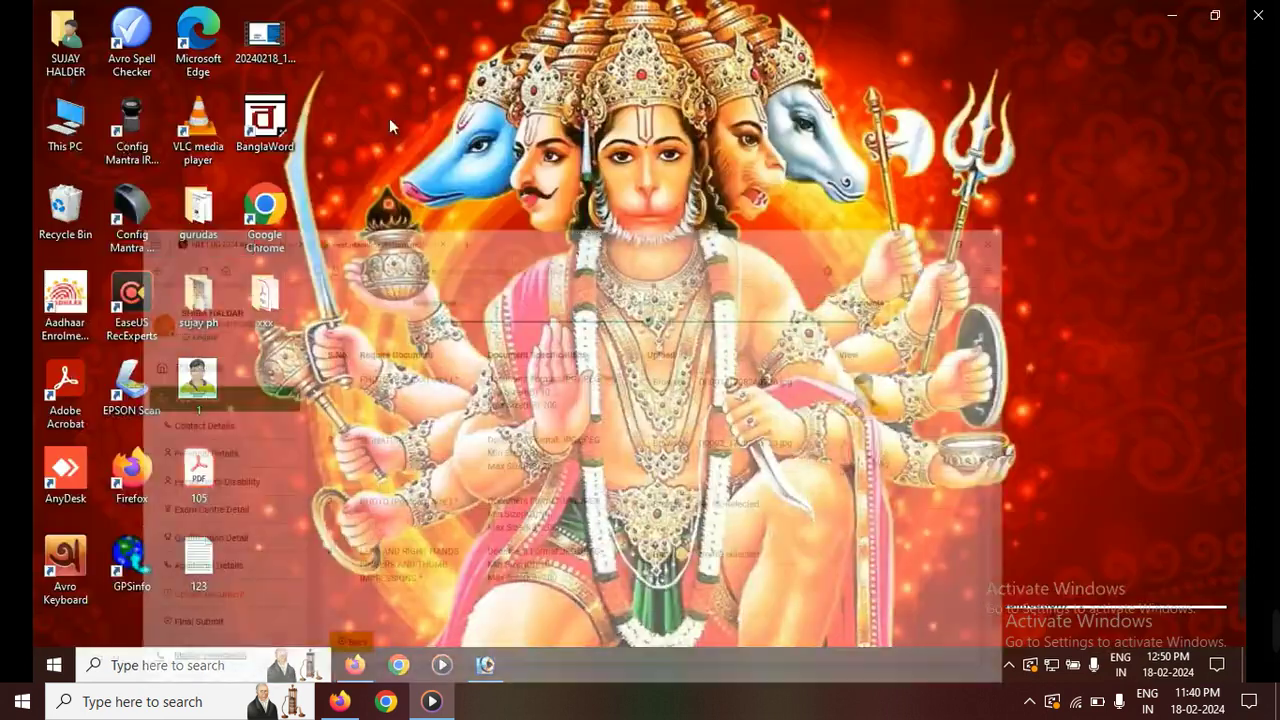
Open the Downloads folder in File Explorer and preview the resized imresizer photo
key(super+e)
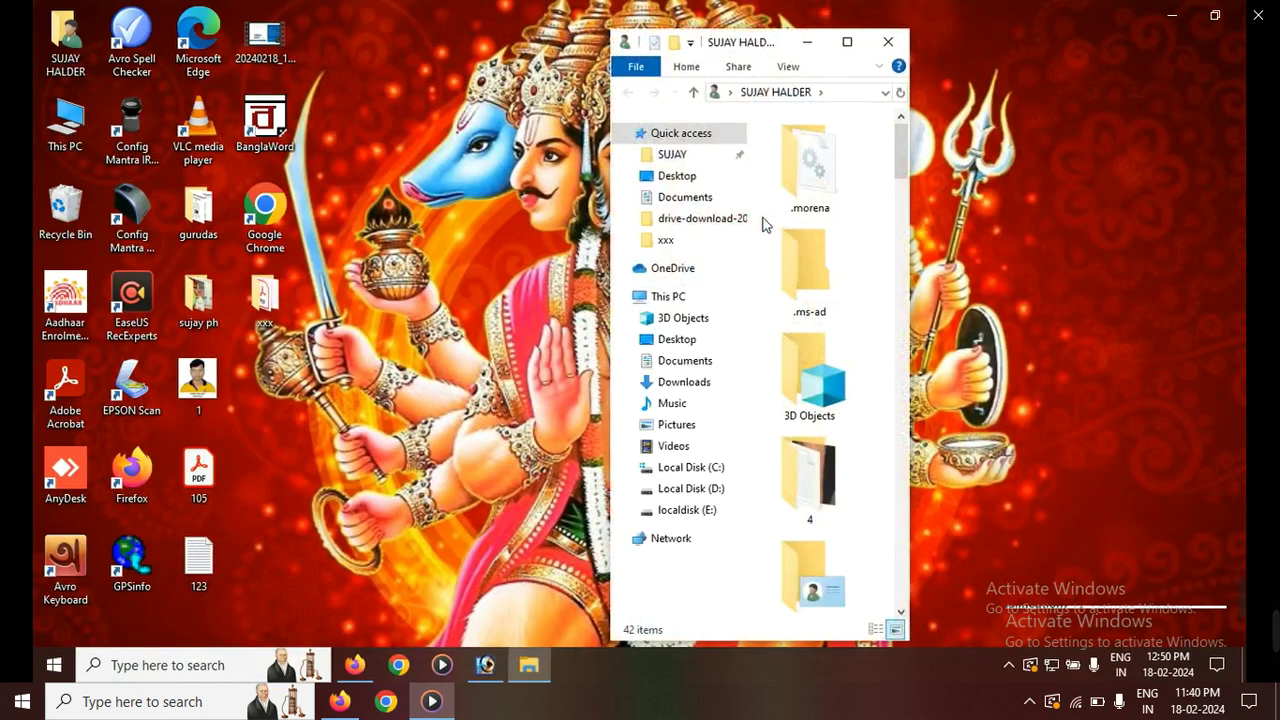
click(847, 42)
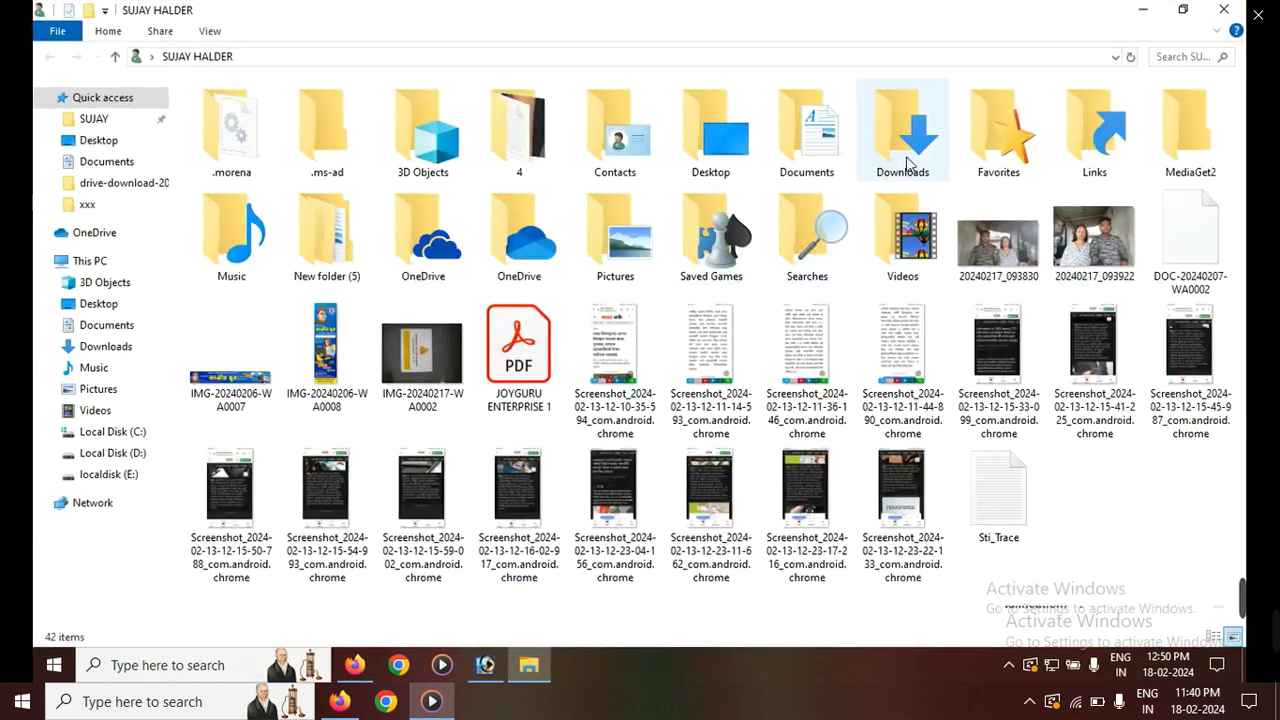
double_click(903, 128)
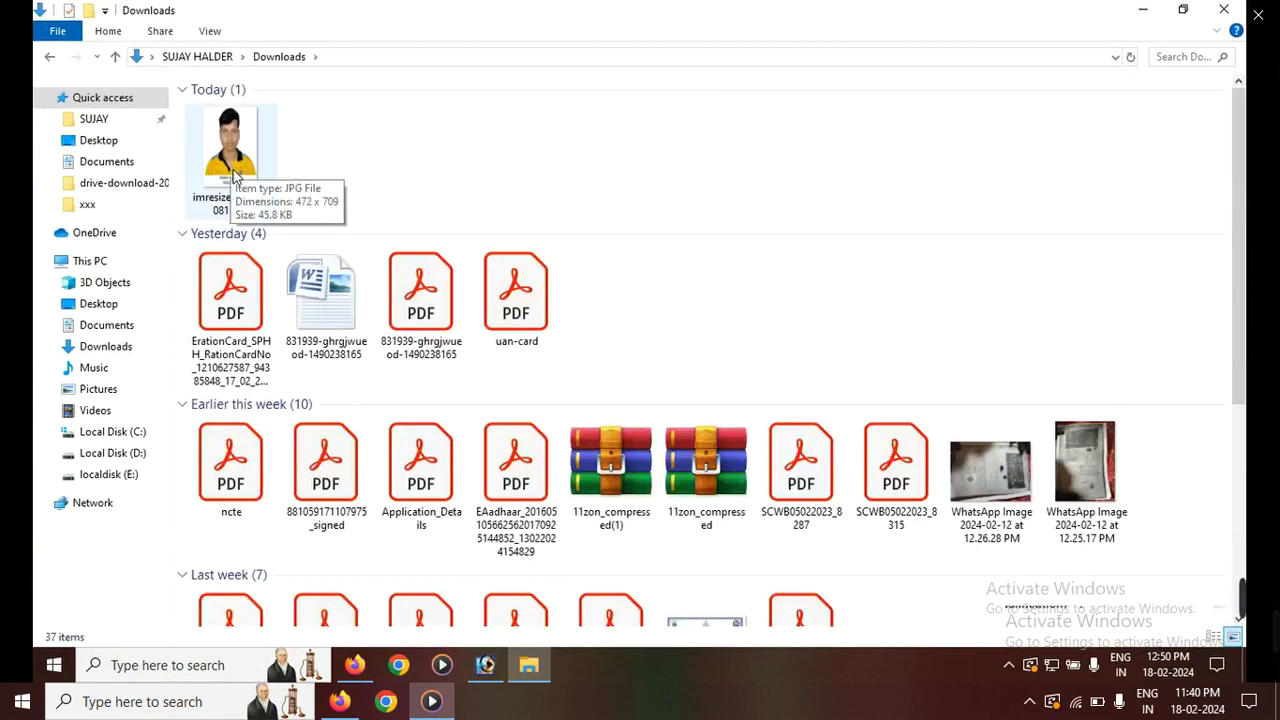
click(236, 178)
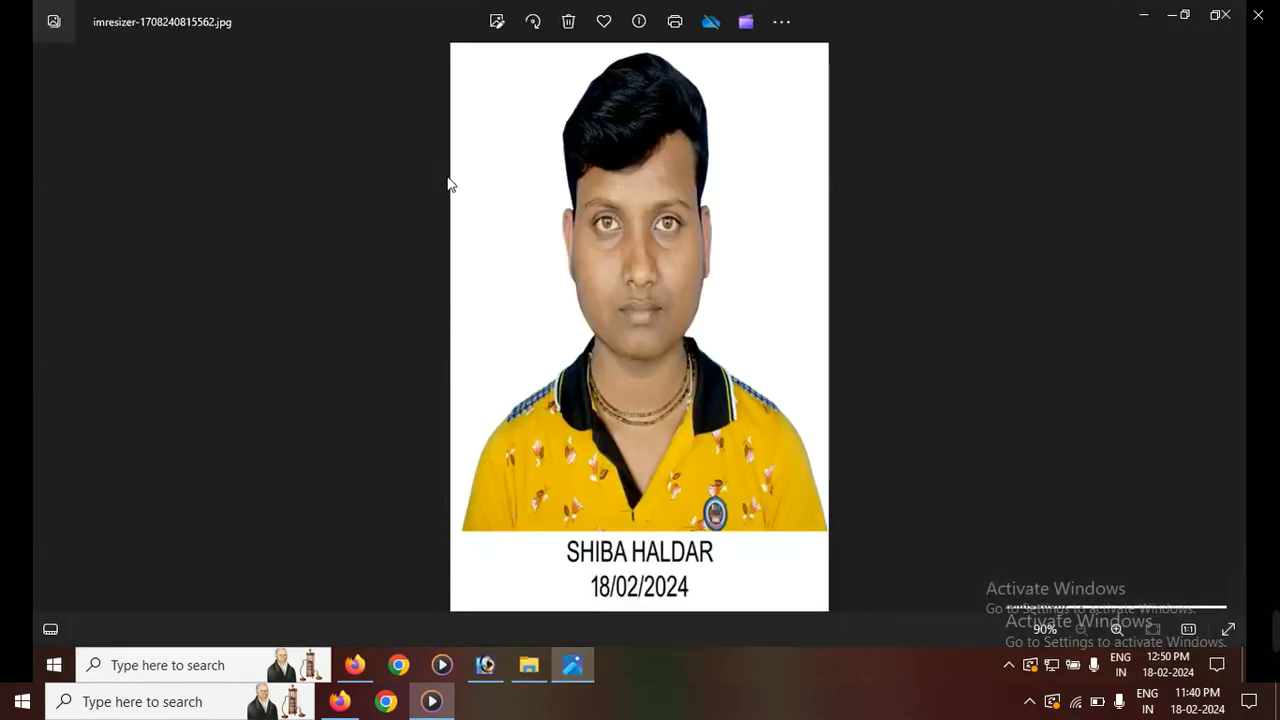
click(1224, 14)
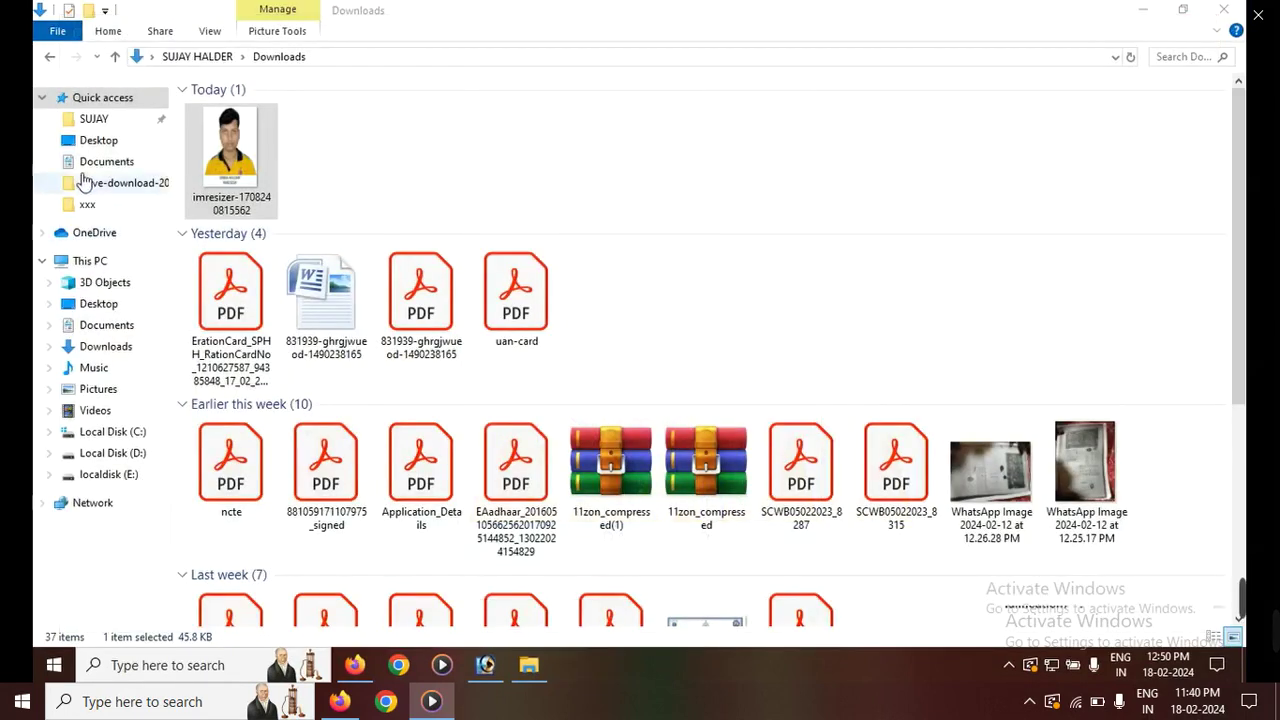
Cut the imresizer photo from Downloads and paste it onto the desktop
right_click(240, 152)
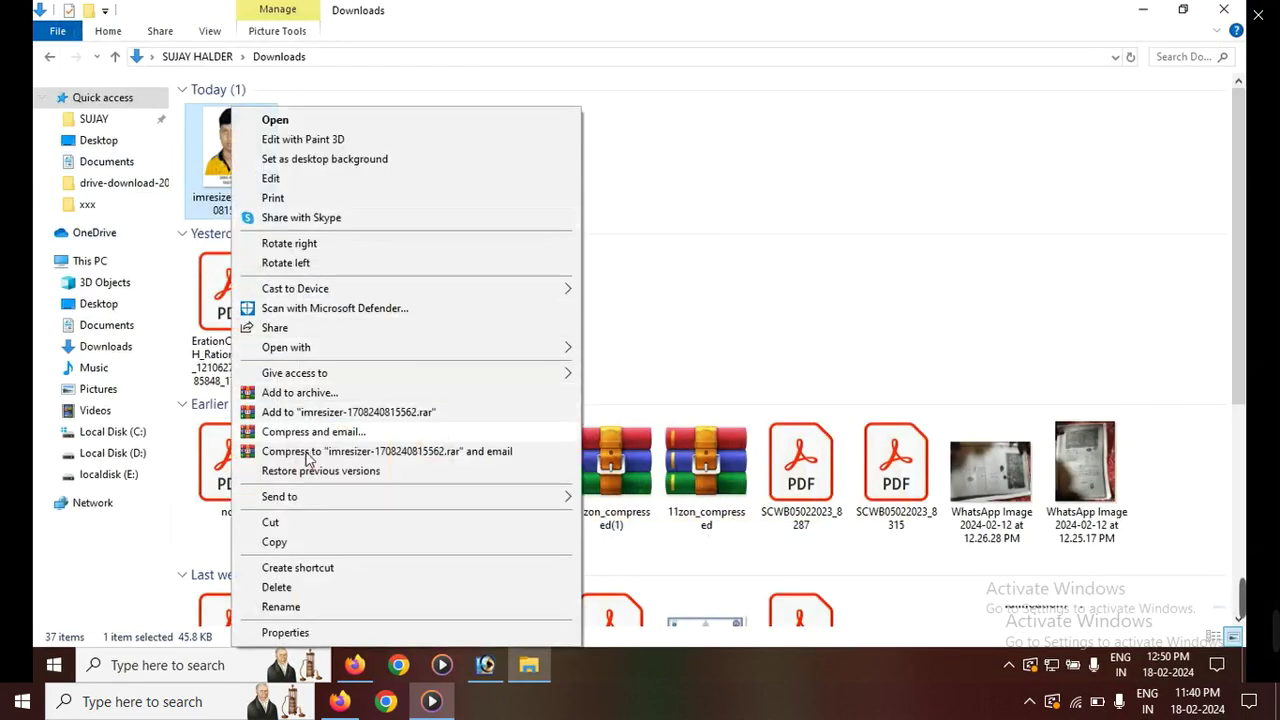
click(279, 527)
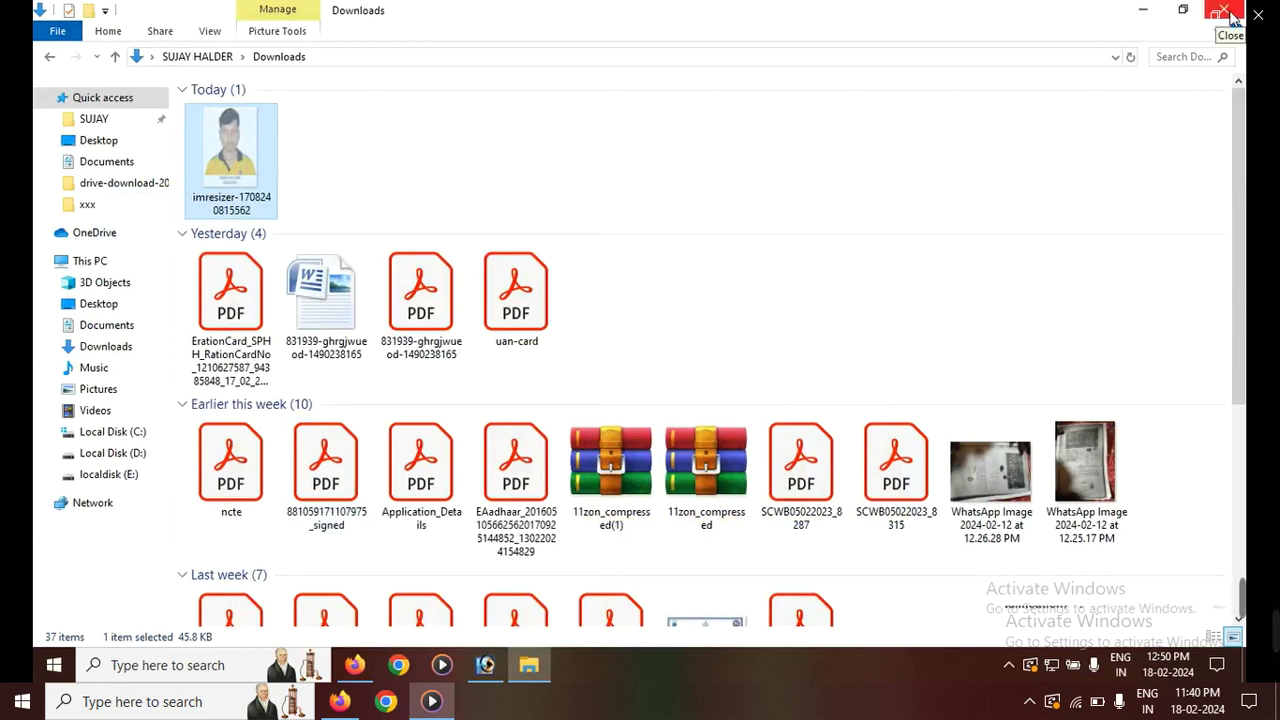
click(1232, 18)
right_click(782, 201)
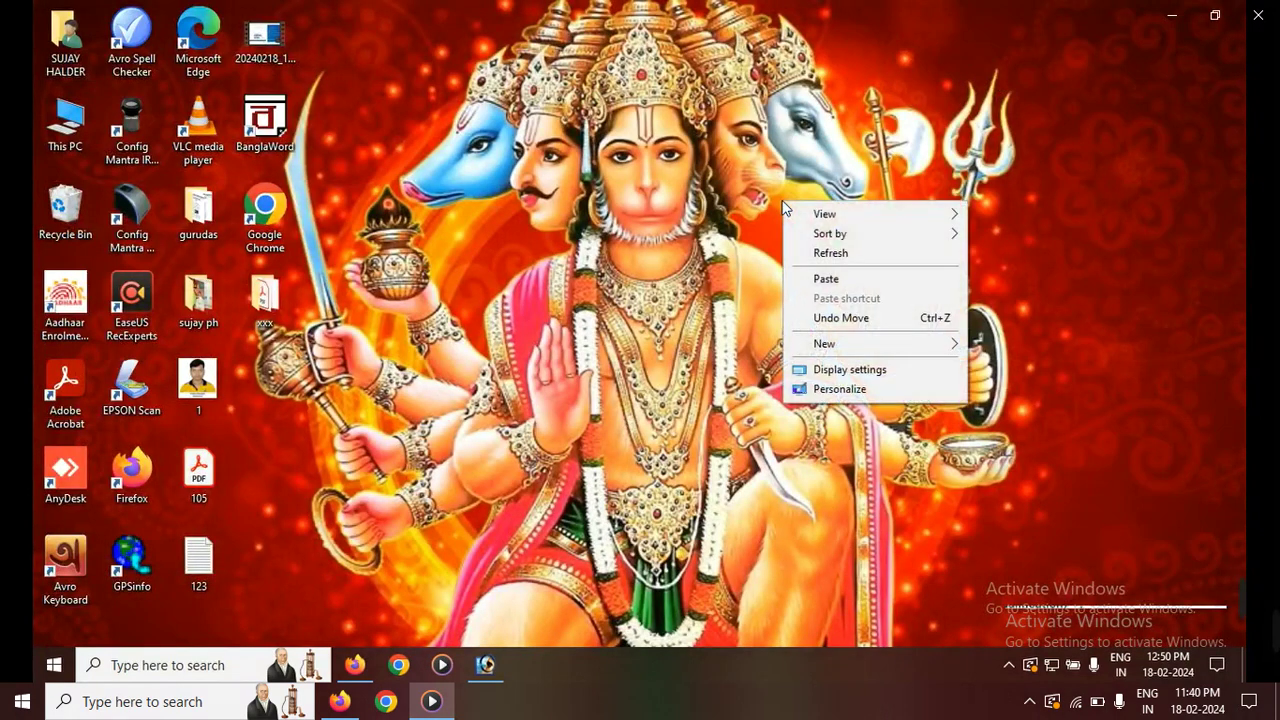
click(783, 279)
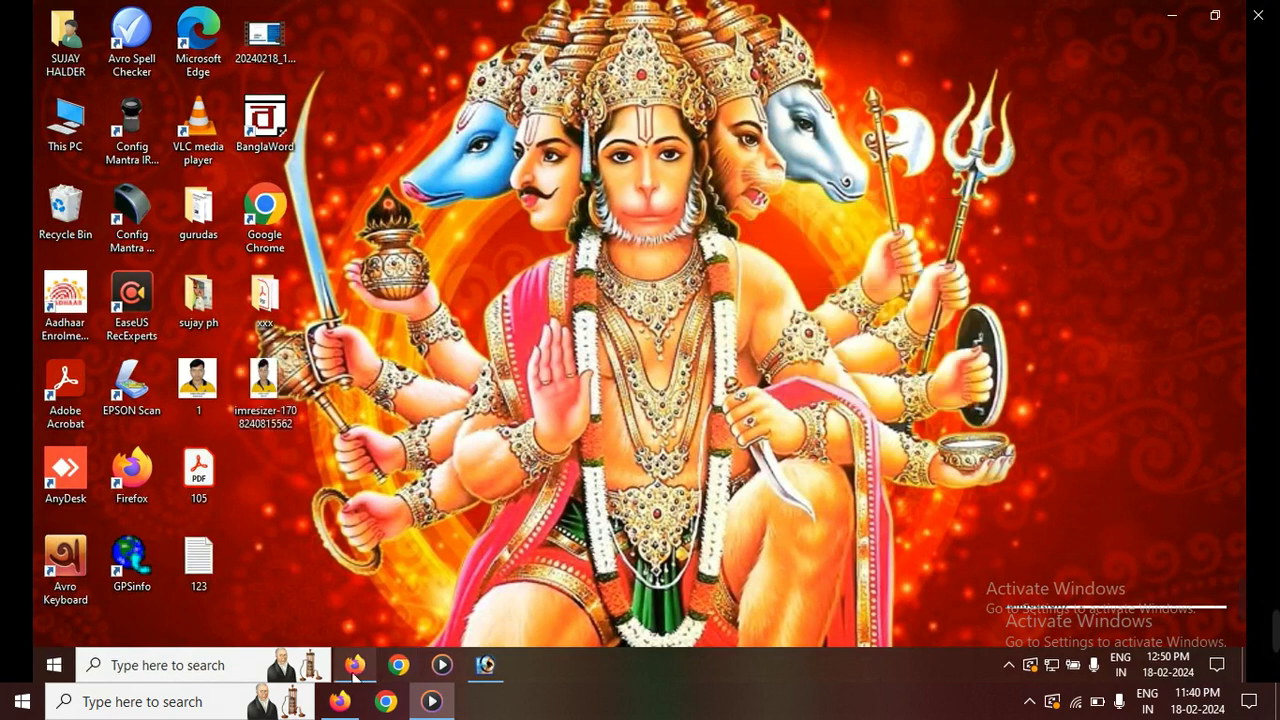
click(354, 665)
Upload the Desktop imresizer photo as the postcard-size photo
click(786, 387)
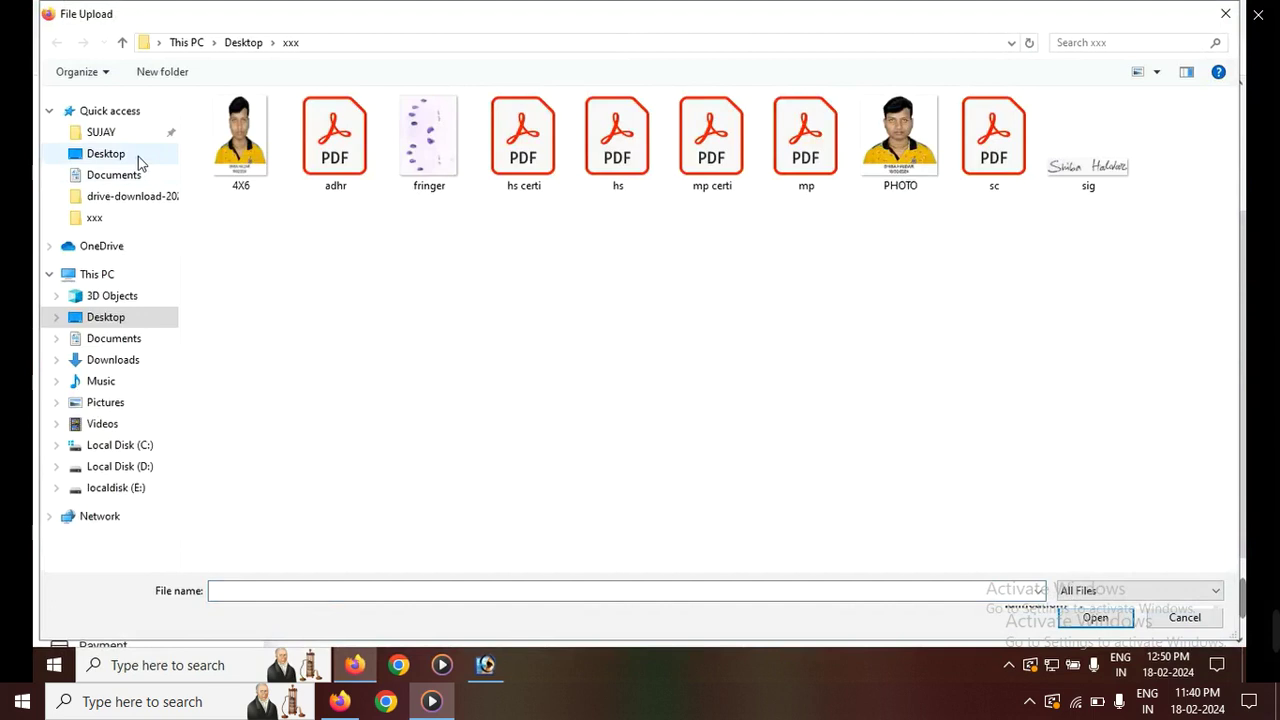
click(134, 156)
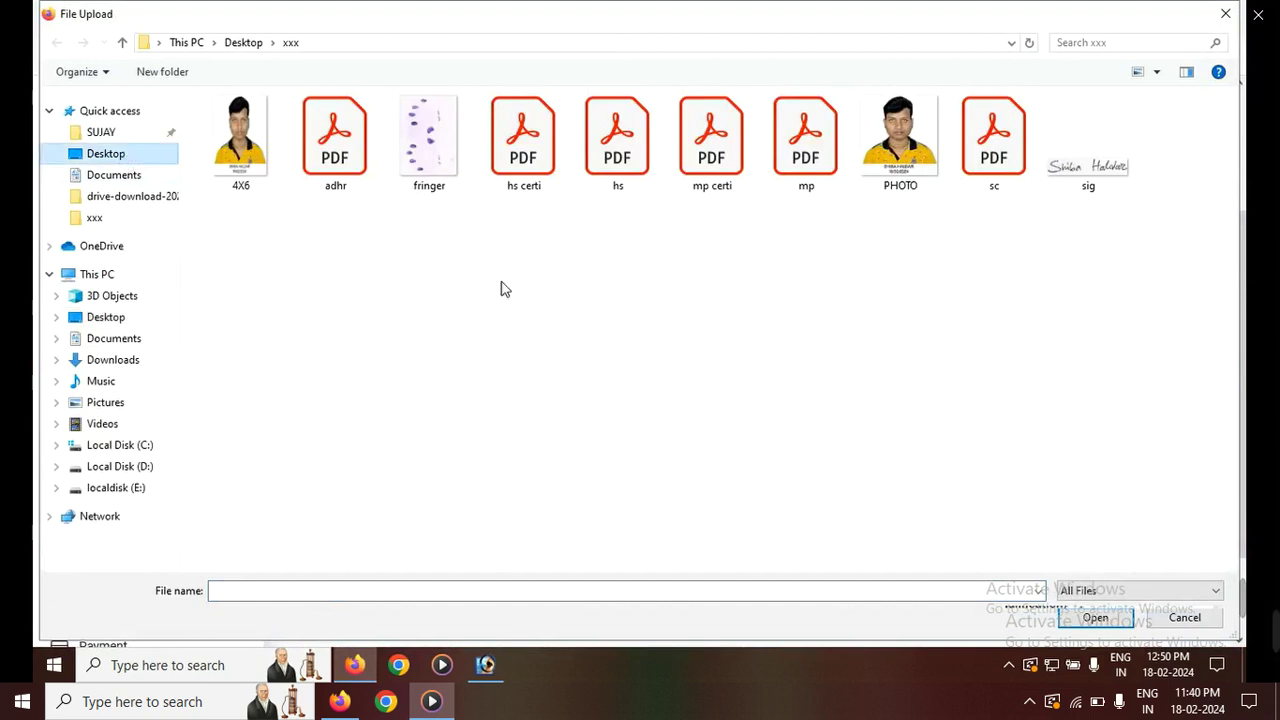
double_click(1088, 150)
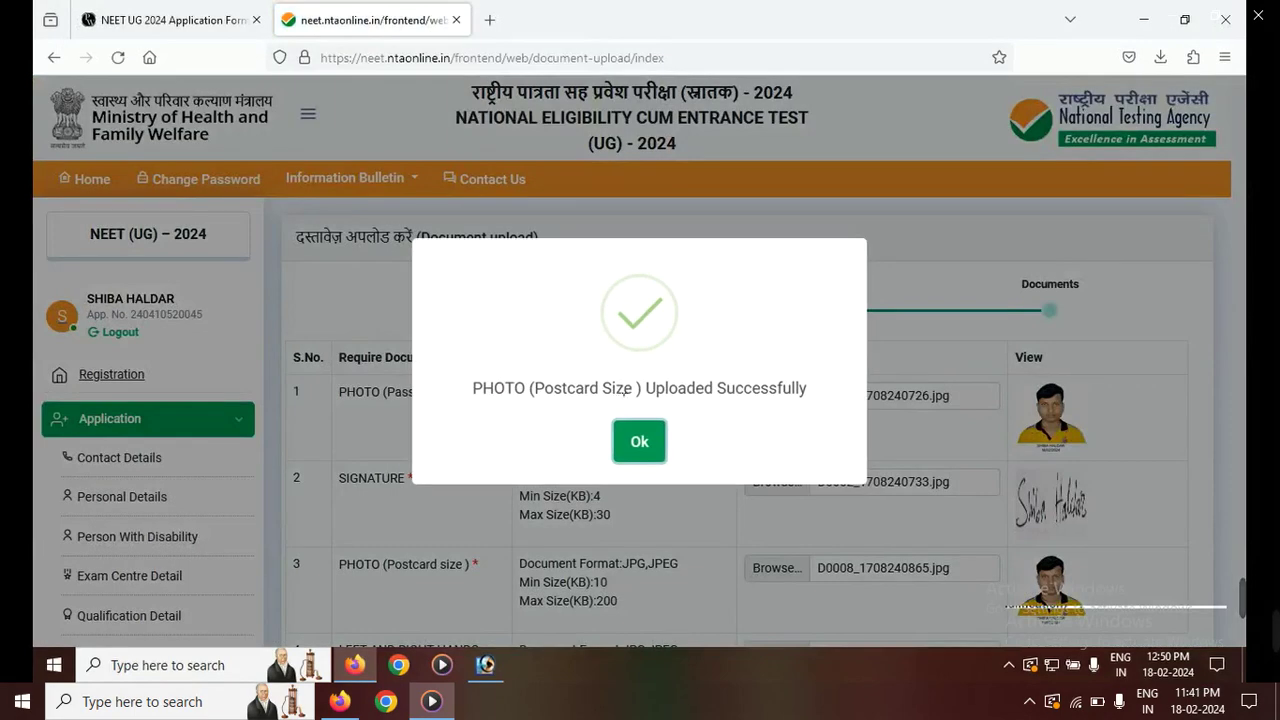
click(640, 441)
scroll(870, 449, down, 3)
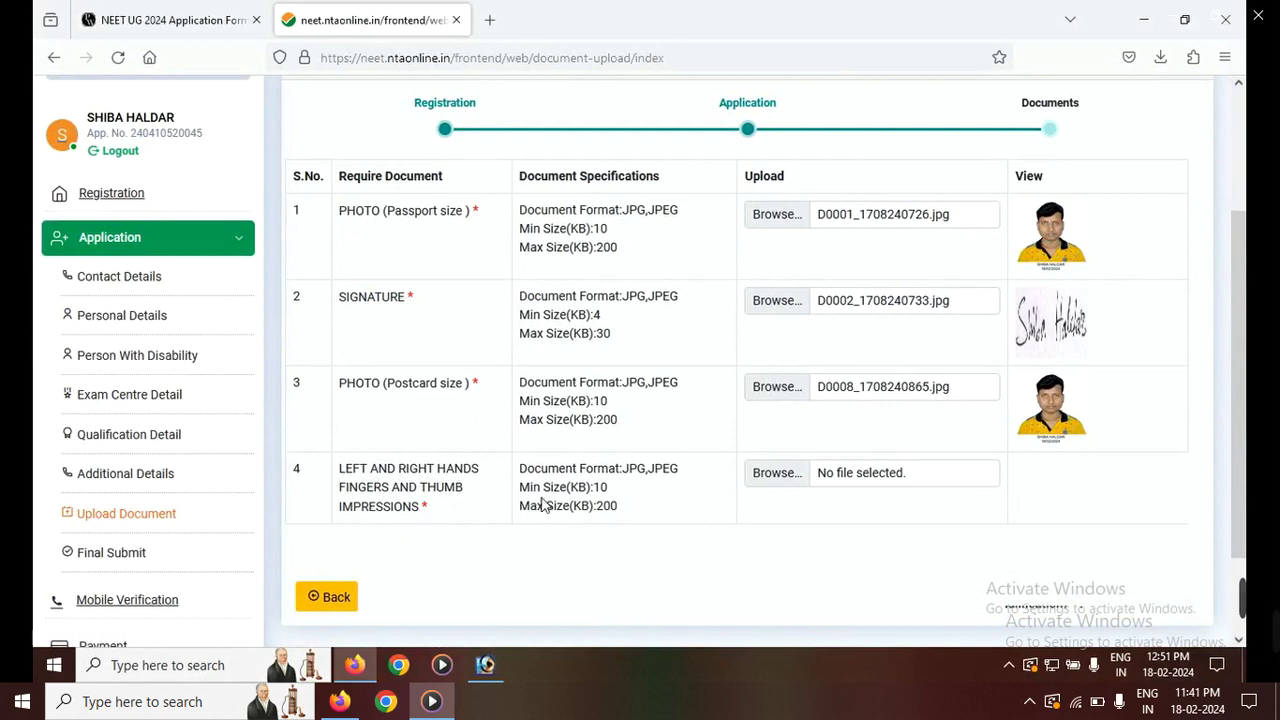
Upload the fringer image from xxx as finger and thumb impressions, then save all documents
click(773, 476)
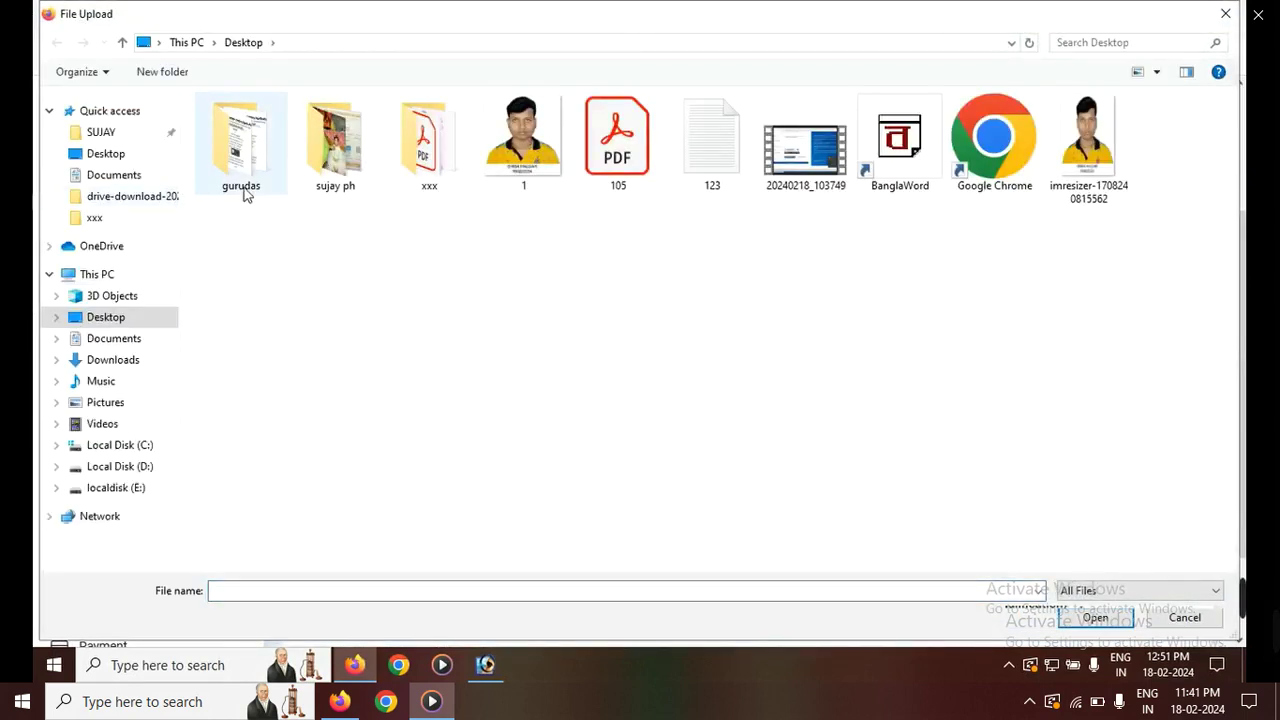
double_click(453, 177)
double_click(432, 190)
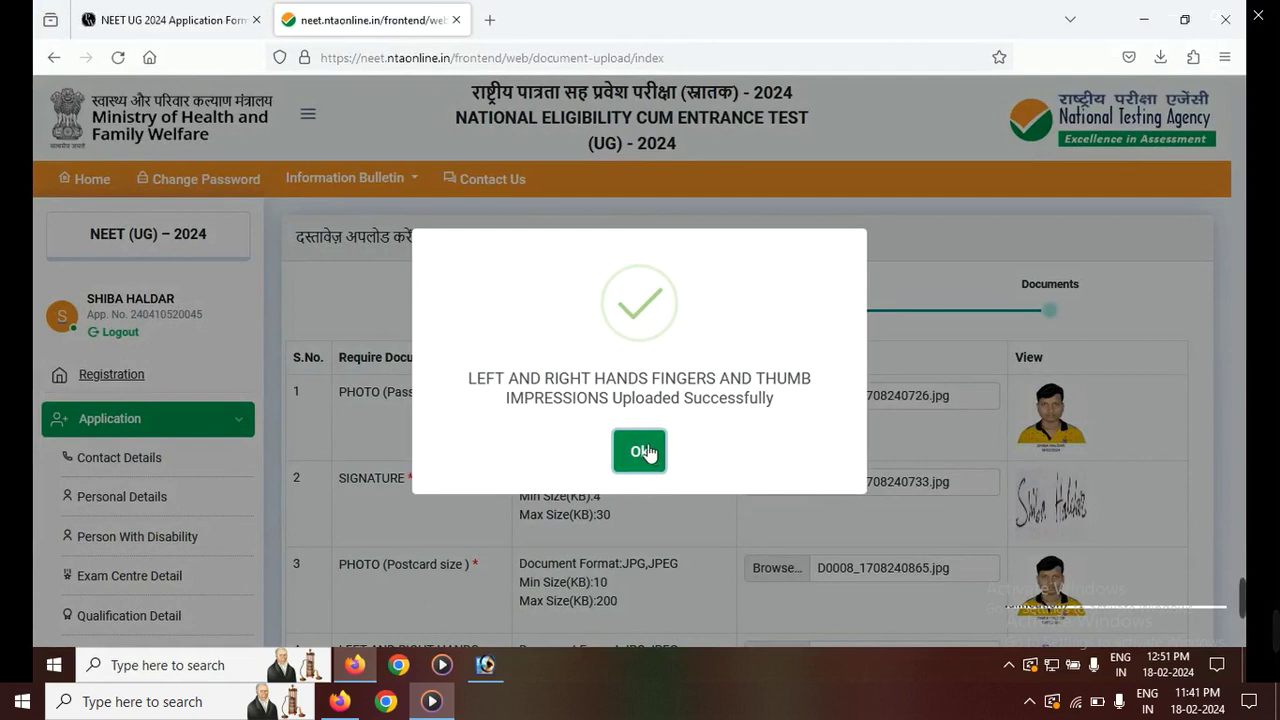
click(641, 452)
scroll(757, 449, down, 2)
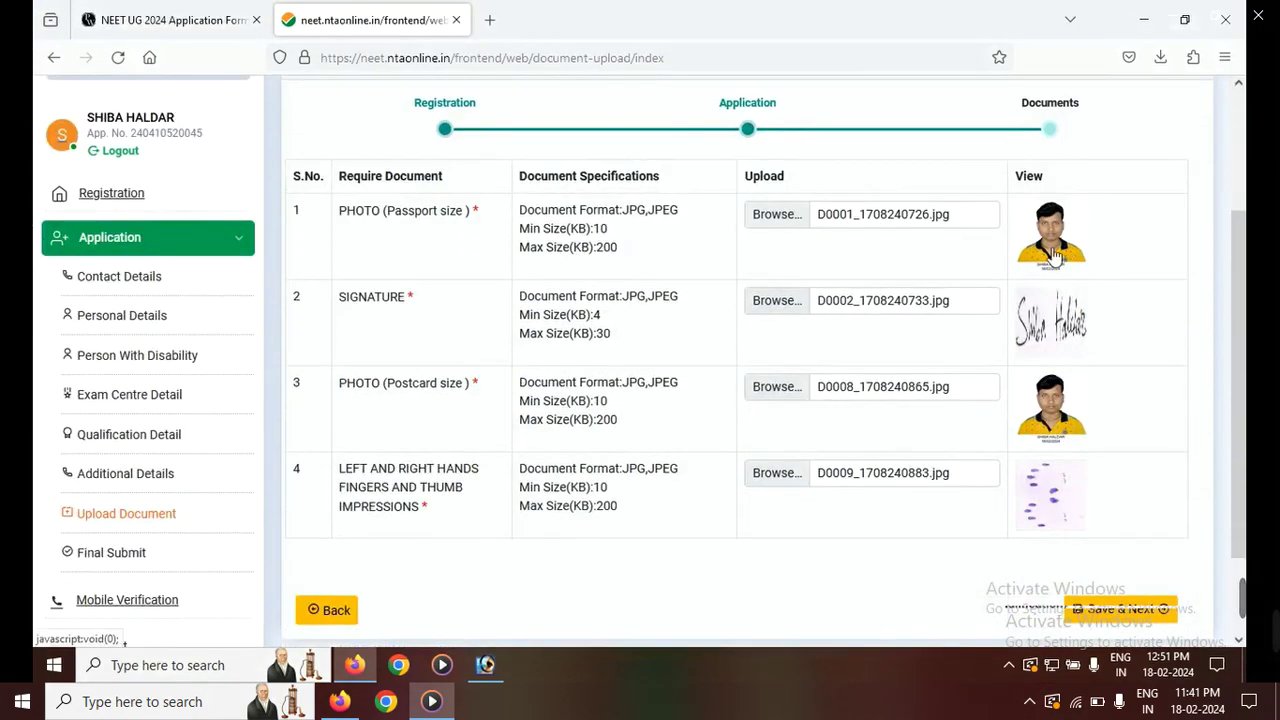
scroll(1055, 413, down, 2)
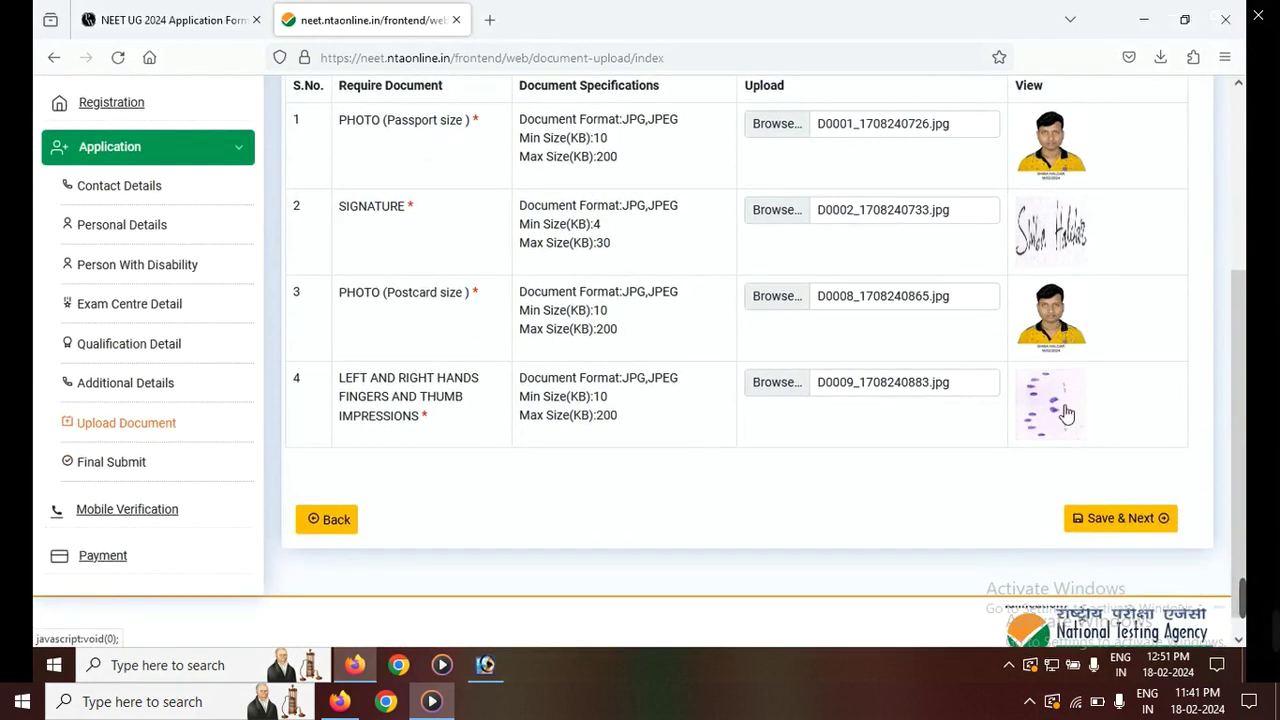
click(1111, 519)
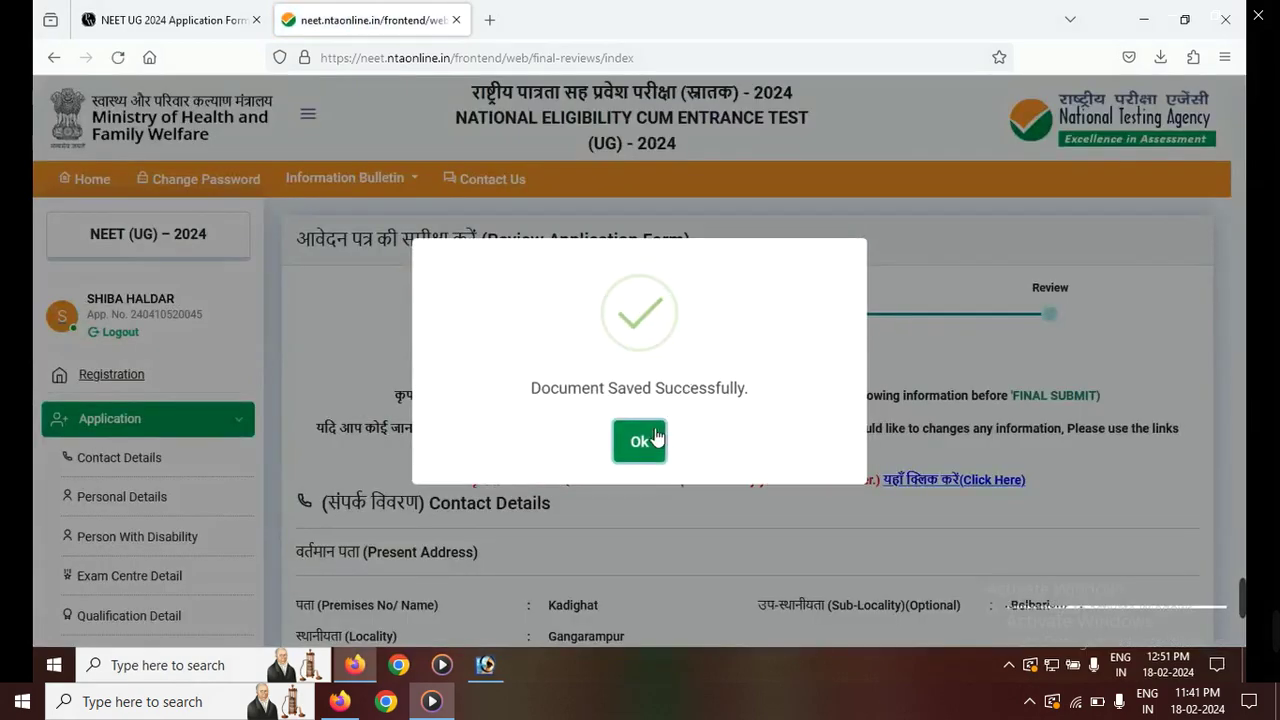
Dismiss the Document Saved message and scroll through the entered details and four uploaded documents
click(648, 443)
scroll(725, 400, down, 2)
scroll(720, 402, down, 4)
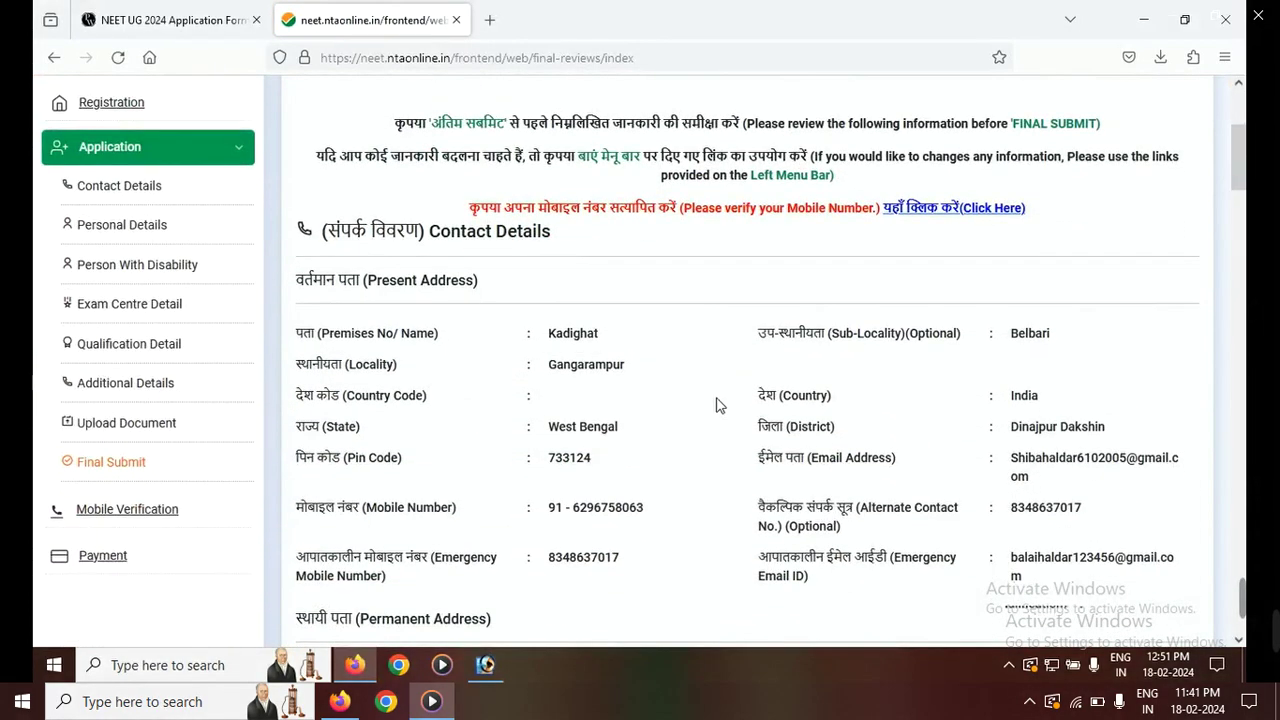
scroll(716, 405, down, 2)
scroll(716, 405, down, 20)
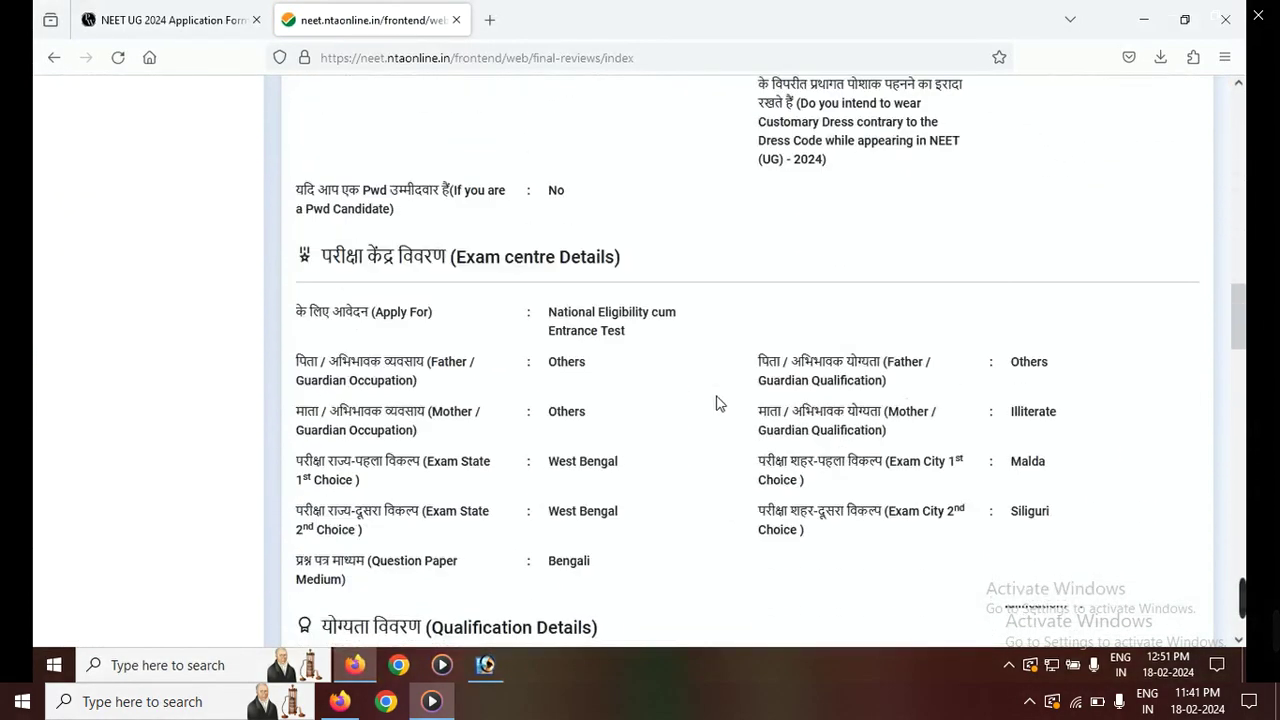
scroll(716, 403, down, 20)
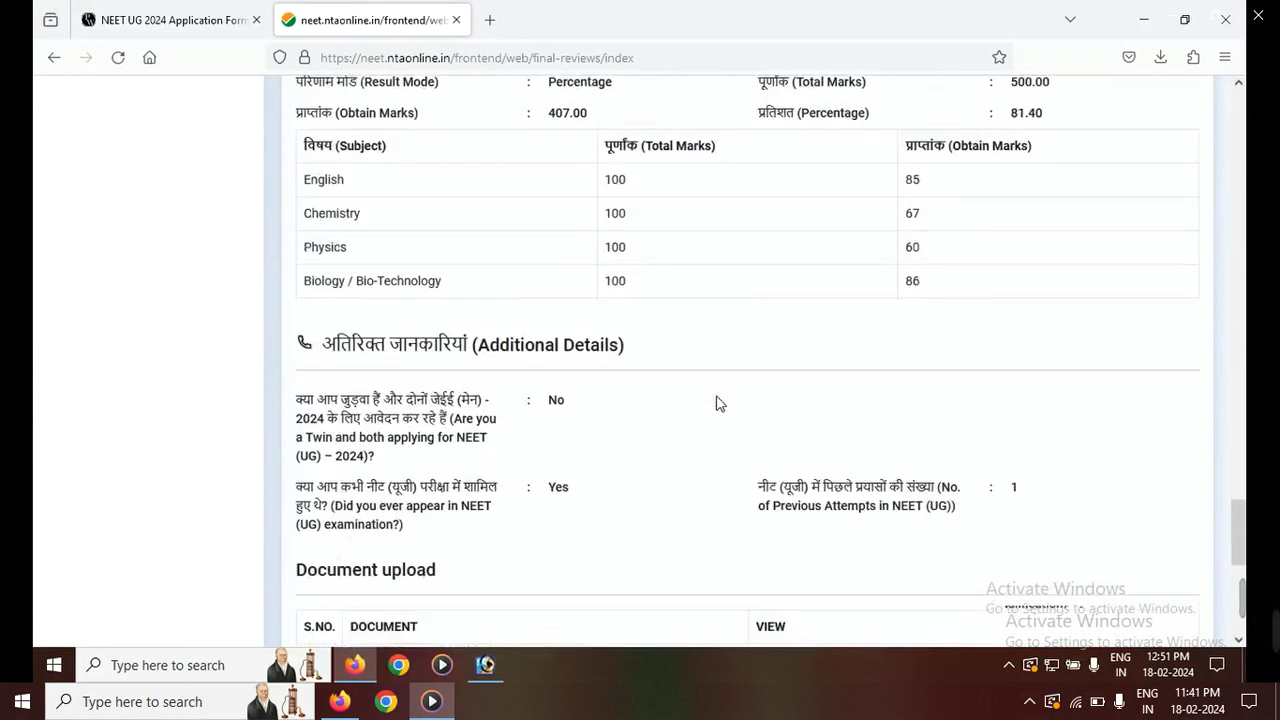
scroll(716, 405, down, 4)
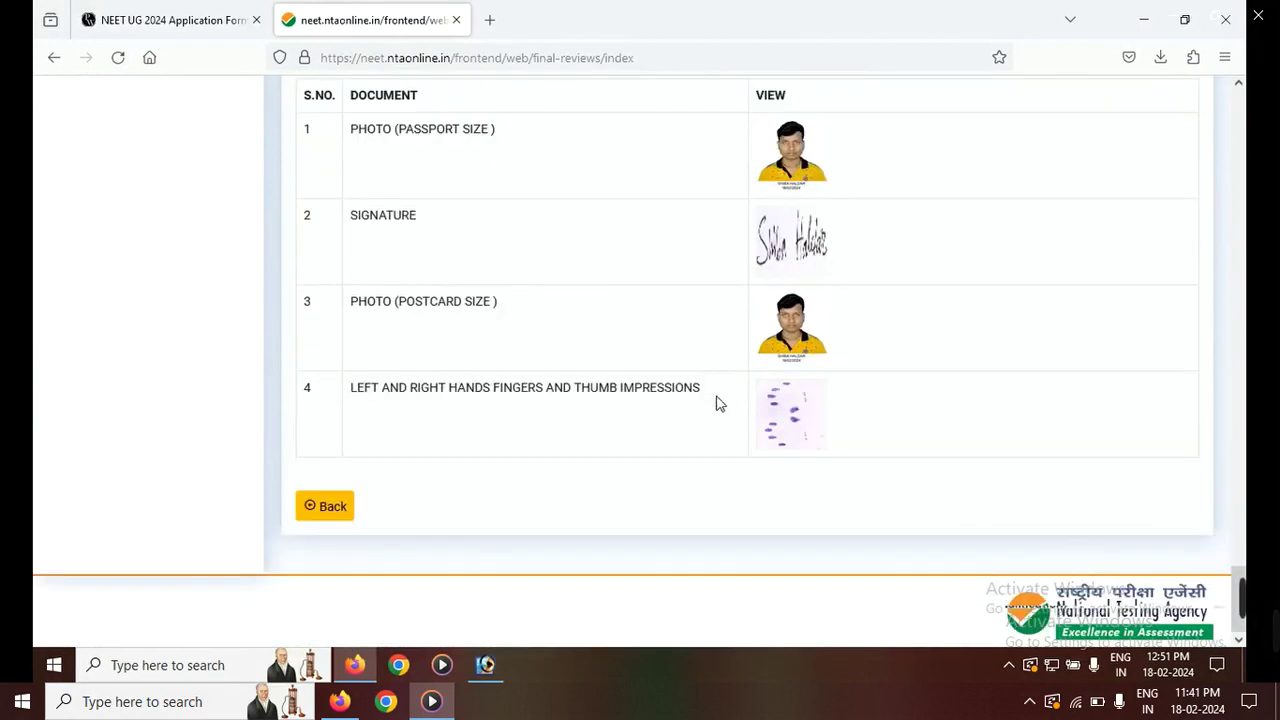
scroll(716, 404, up, 20)
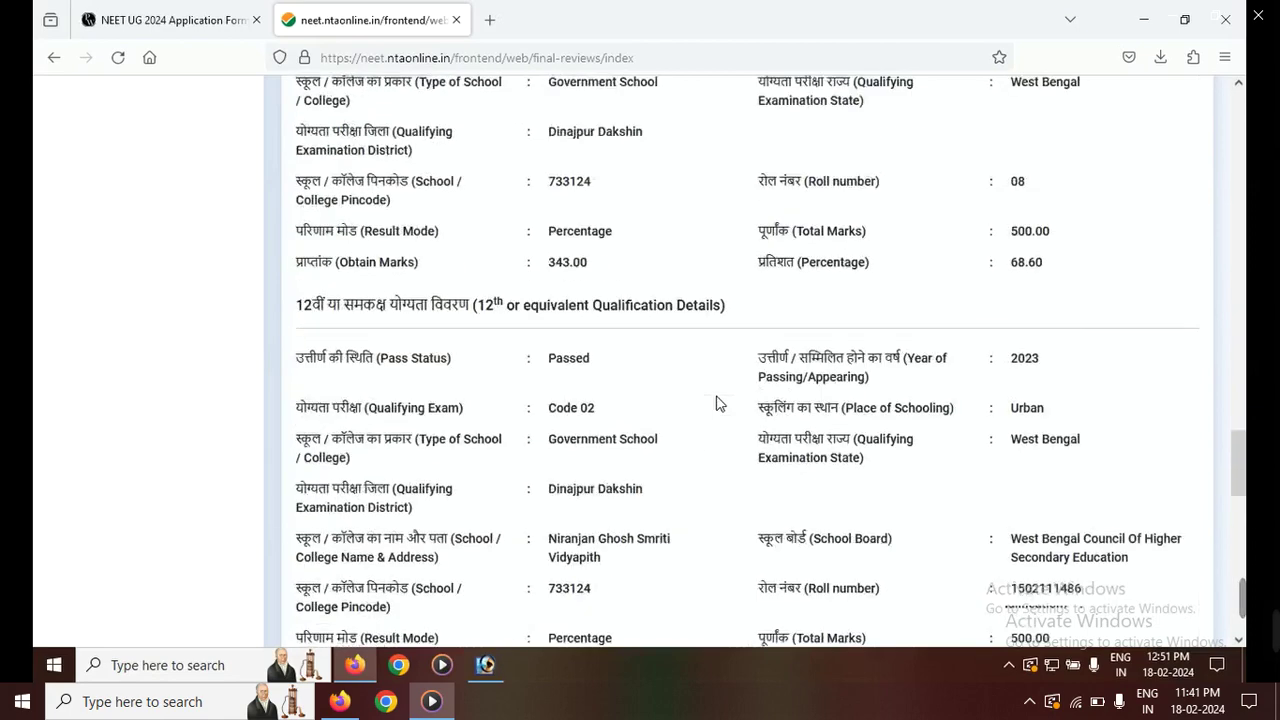
scroll(716, 403, up, 15)
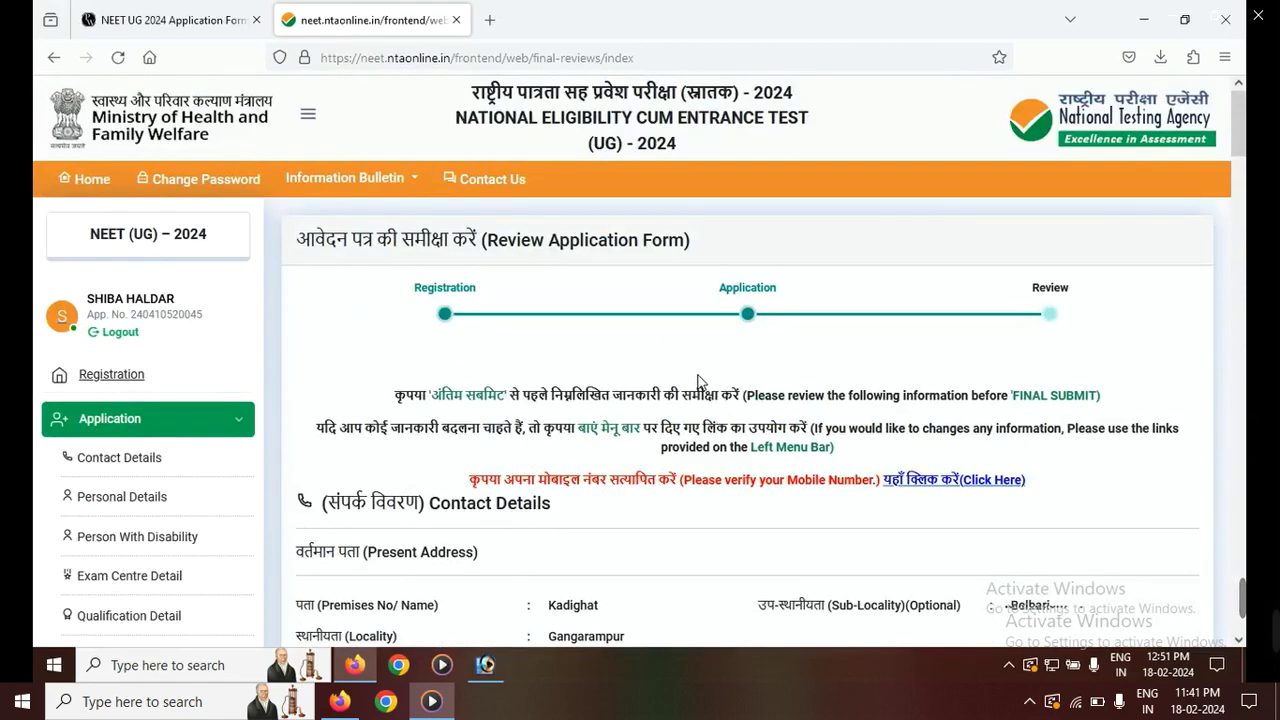
scroll(700, 382, down, 5)
scroll(700, 382, down, 2)
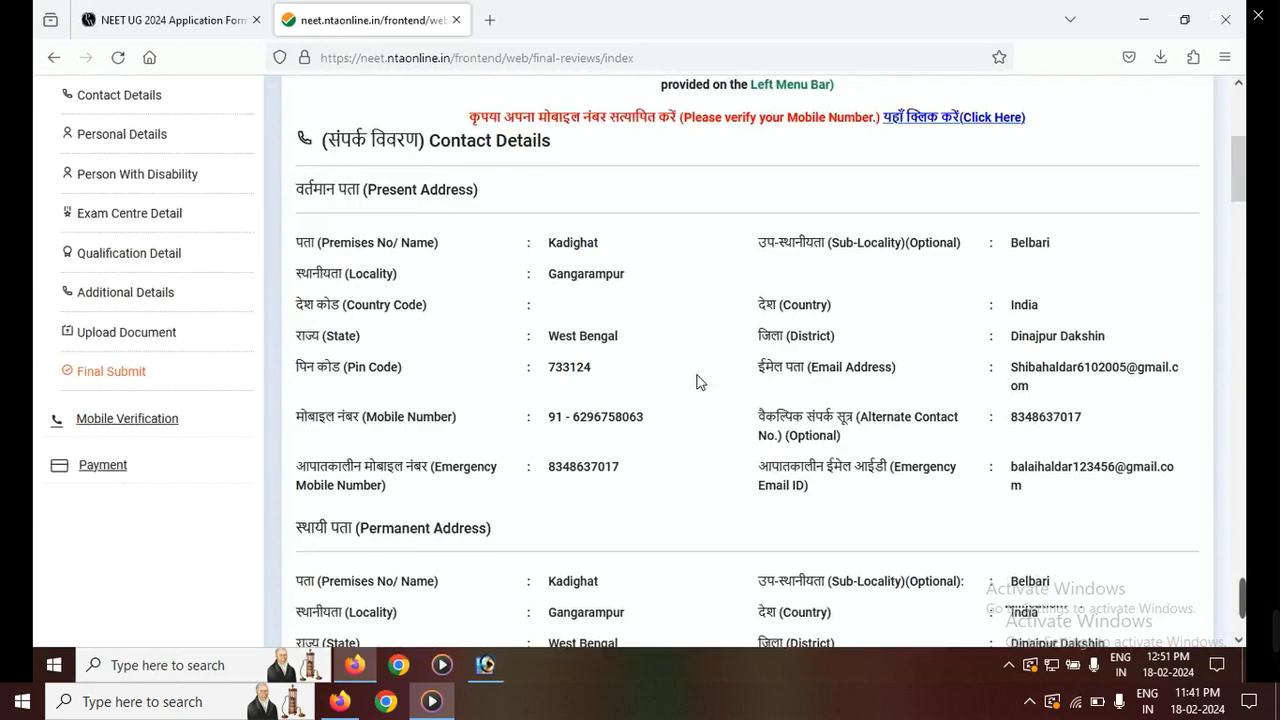
scroll(700, 382, down, 12)
scroll(698, 382, down, 20)
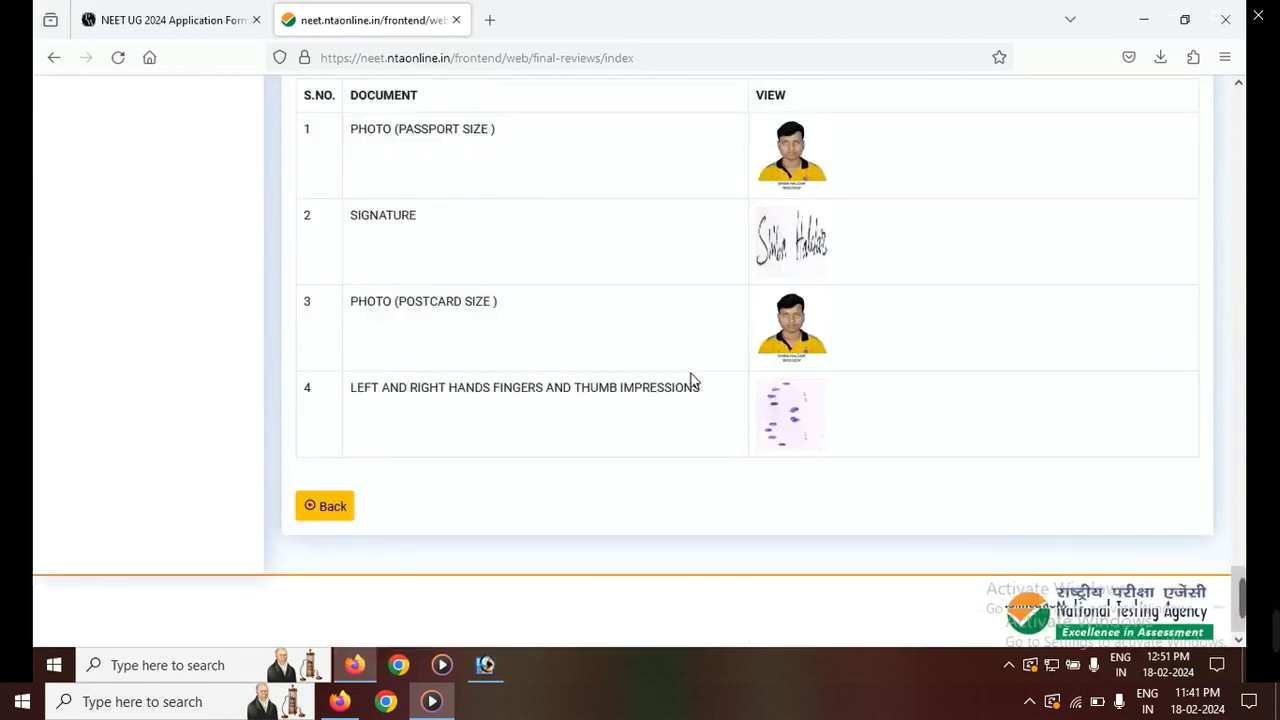
scroll(782, 398, up, 10)
scroll(782, 398, up, 15)
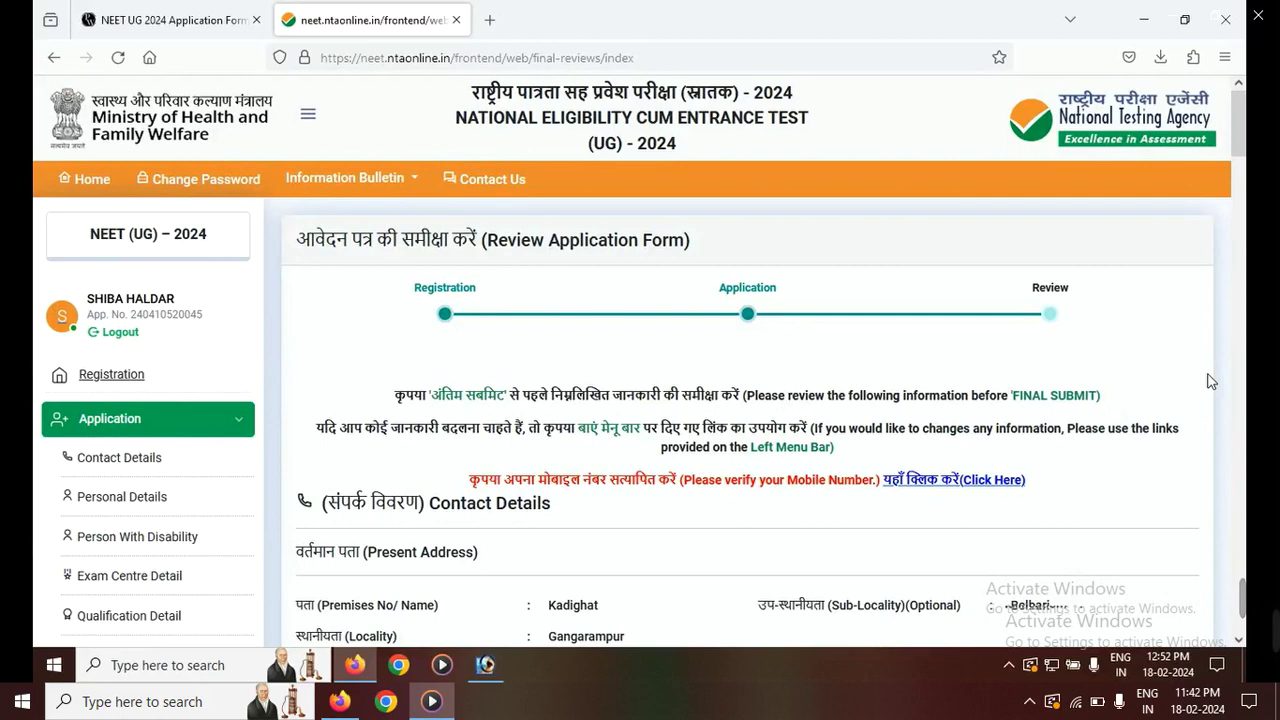
scroll(1205, 415, down, 1)
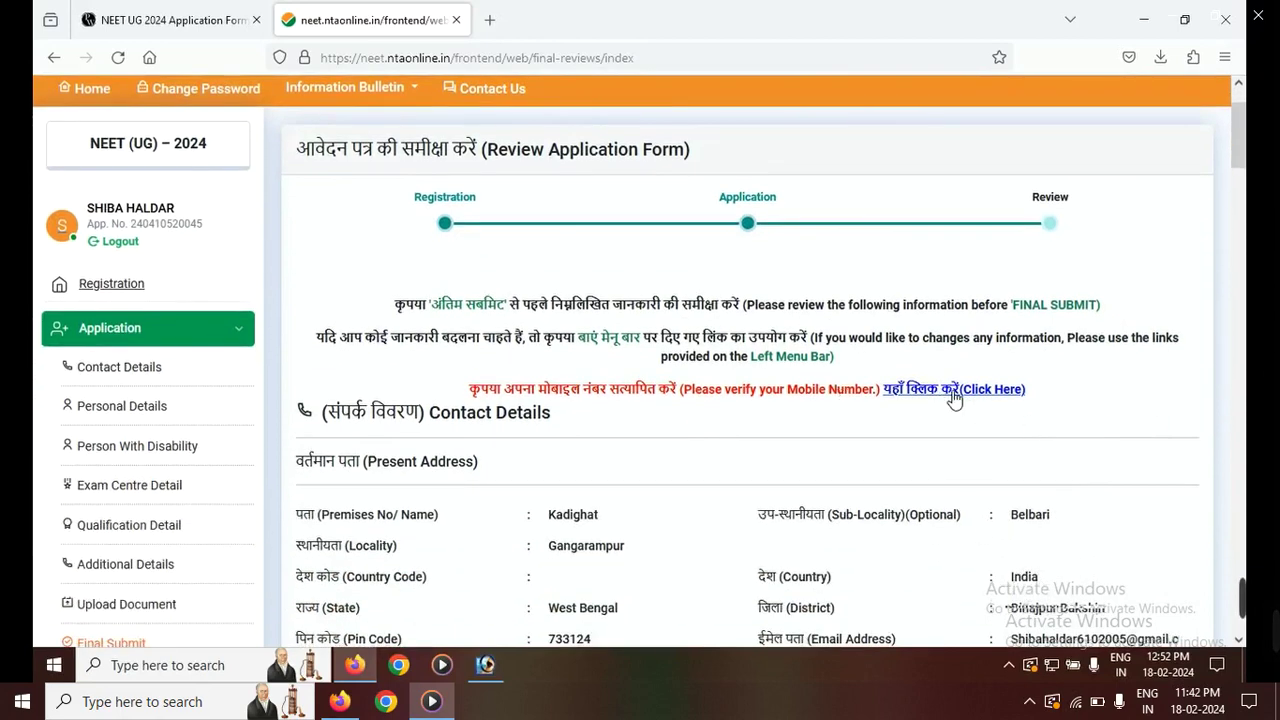
Request a mobile OTP using country code 91 and a fresh captcha
click(985, 391)
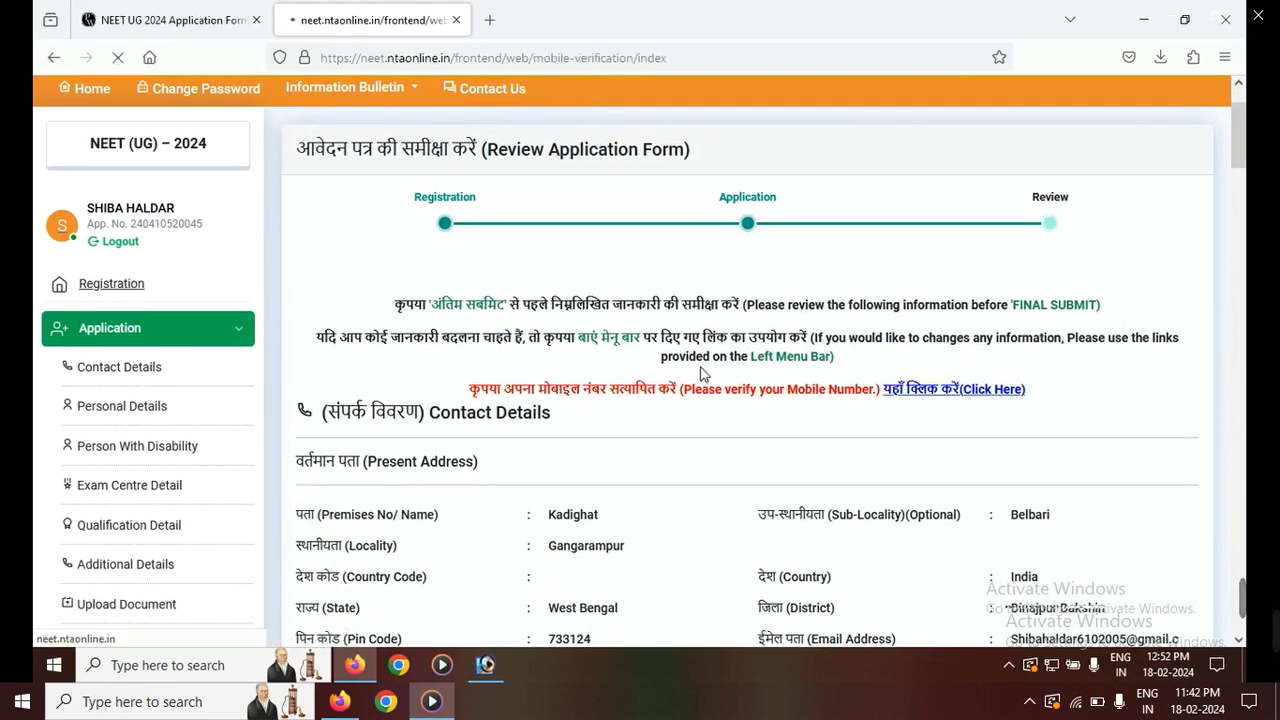
click(672, 289)
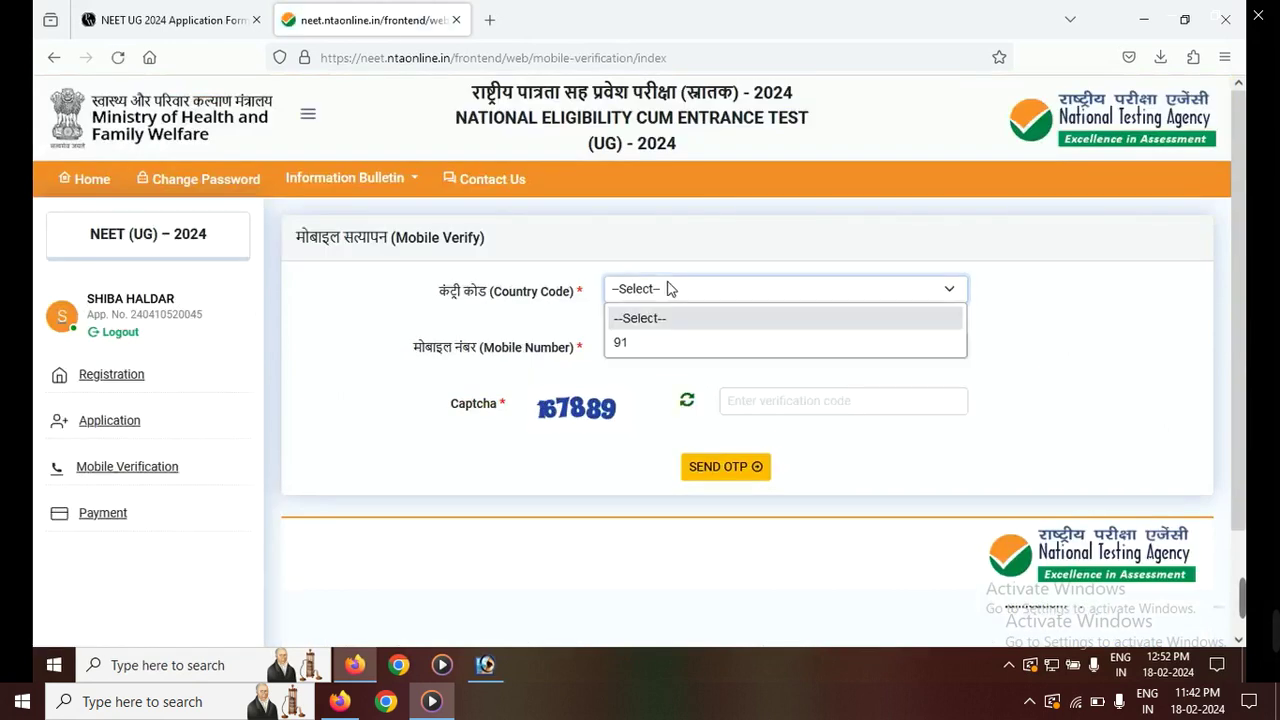
click(632, 345)
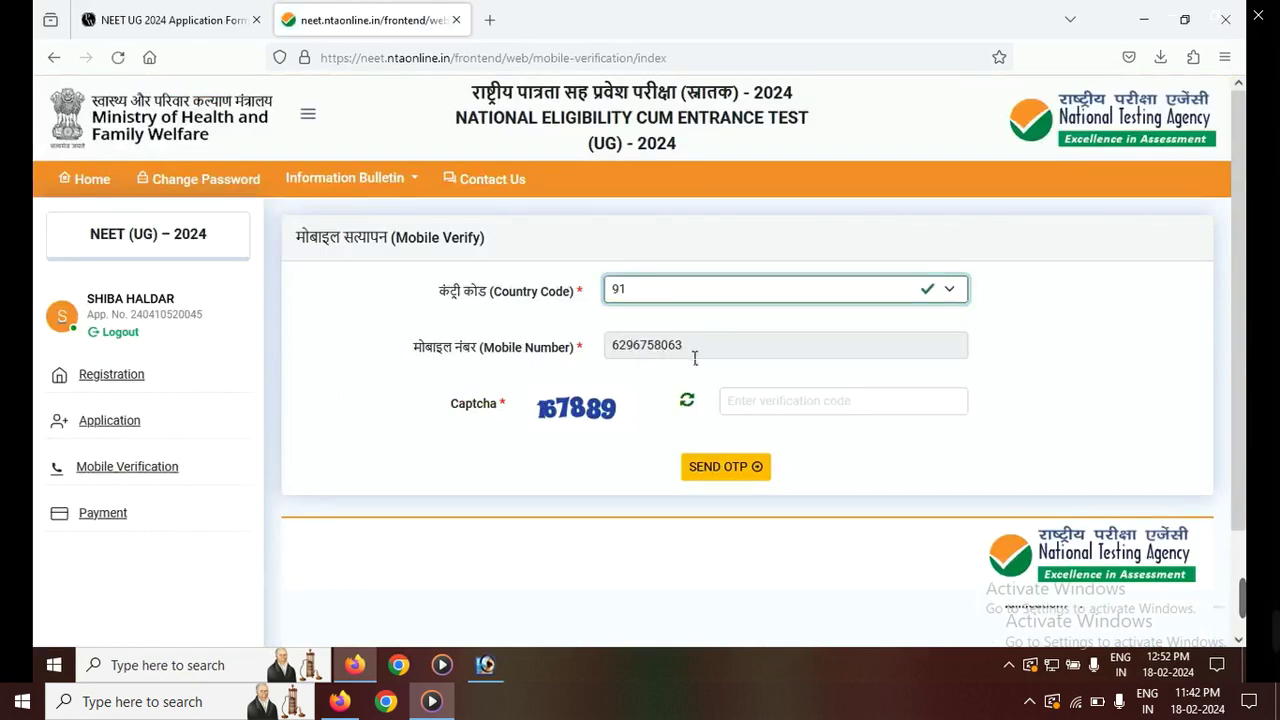
click(771, 414)
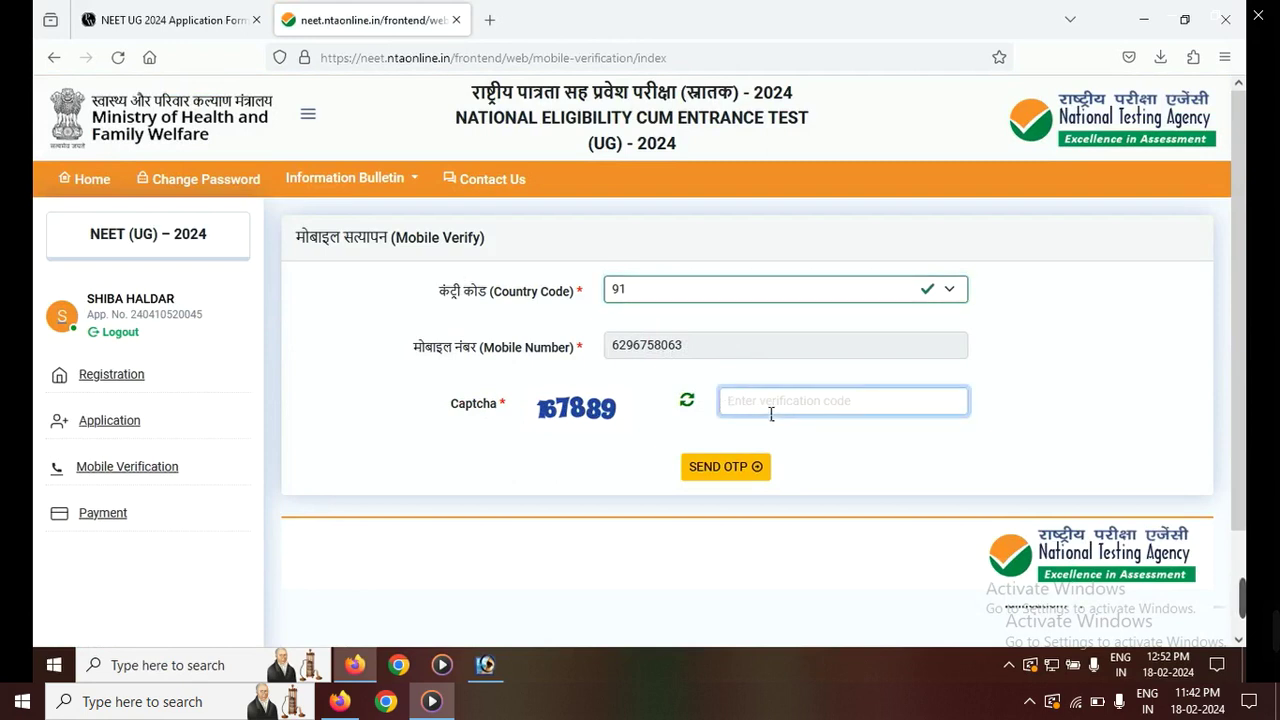
click(687, 401)
click(764, 409)
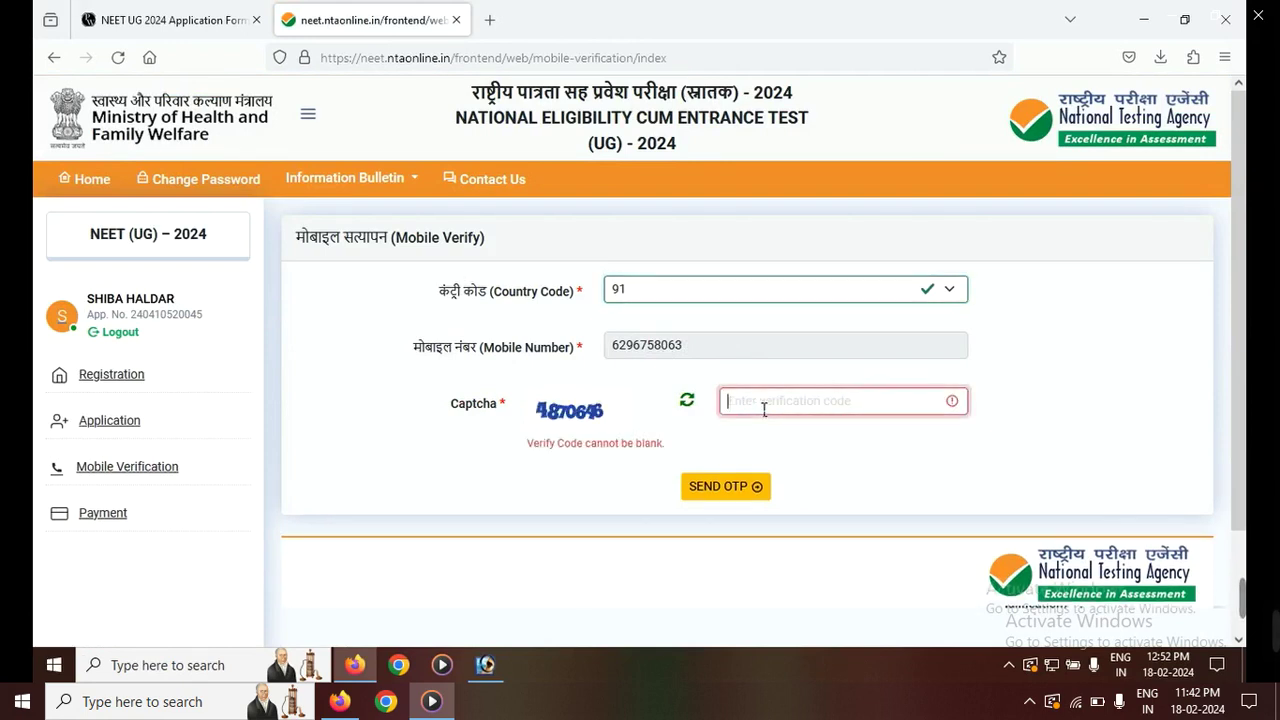
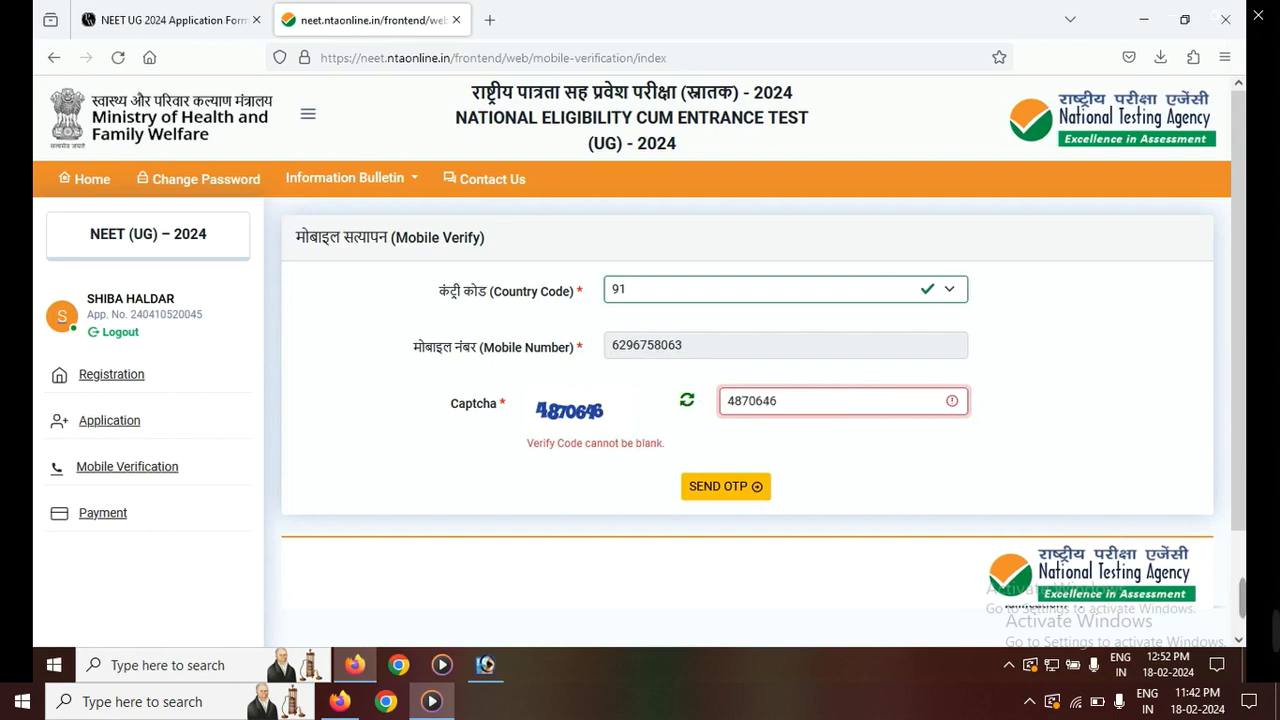
click(724, 486)
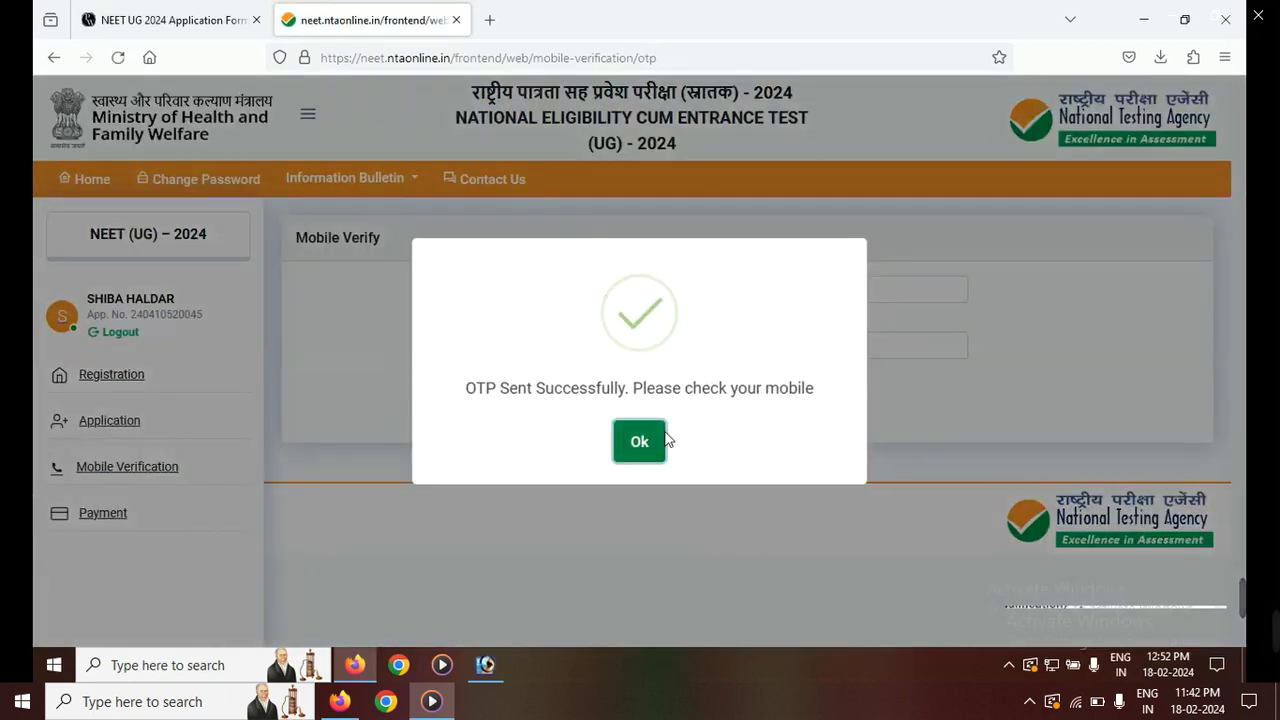
click(640, 437)
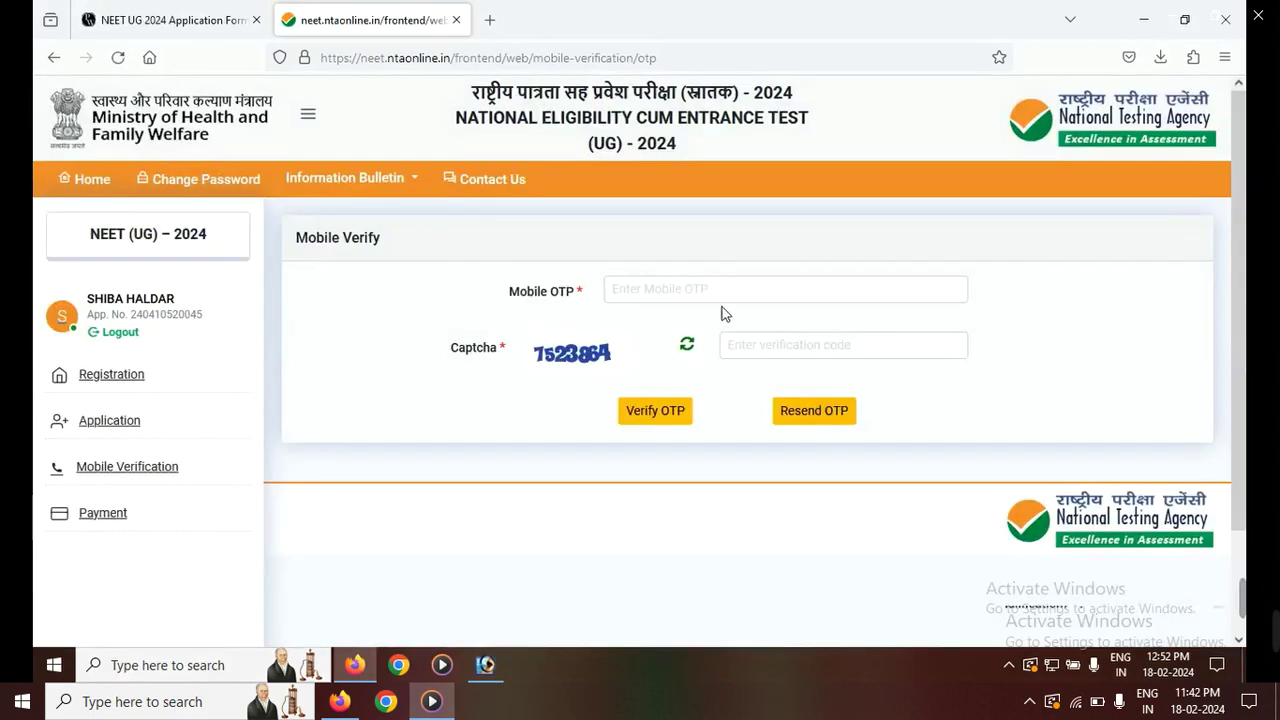
Enter the received mobile OTP and the captcha code, and submit them for verification
click(724, 290)
click(780, 349)
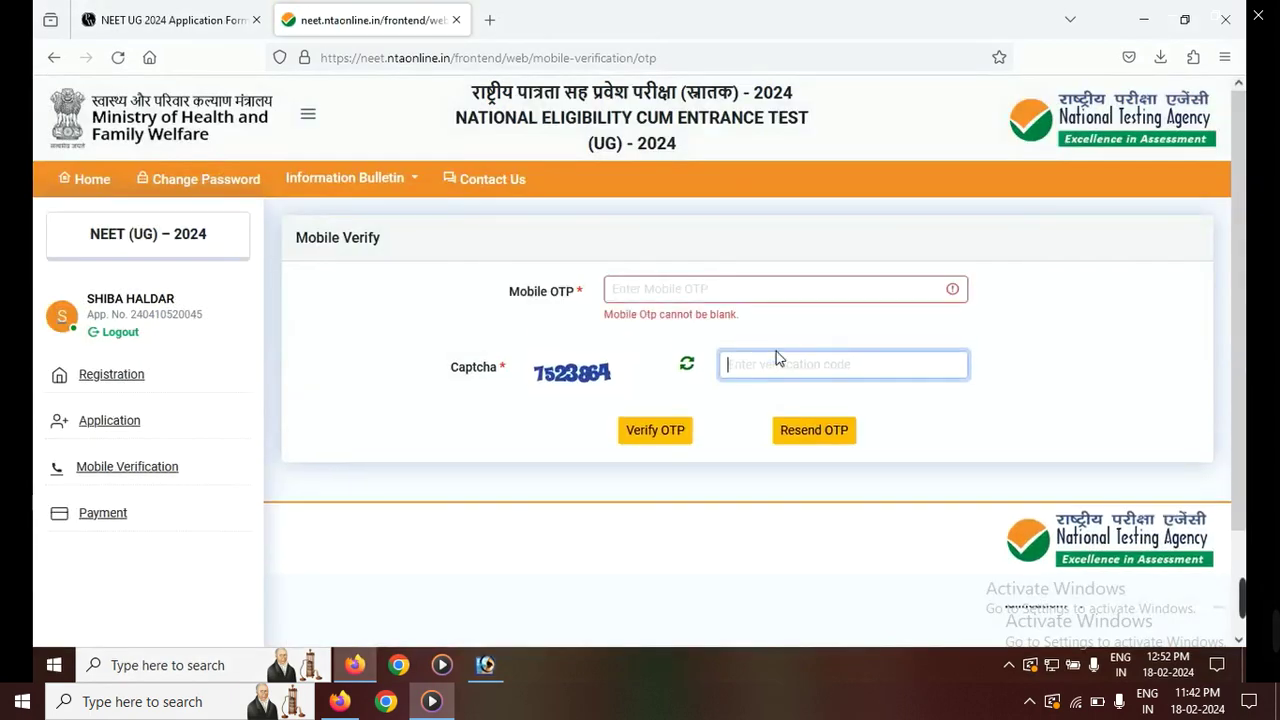
click(739, 293)
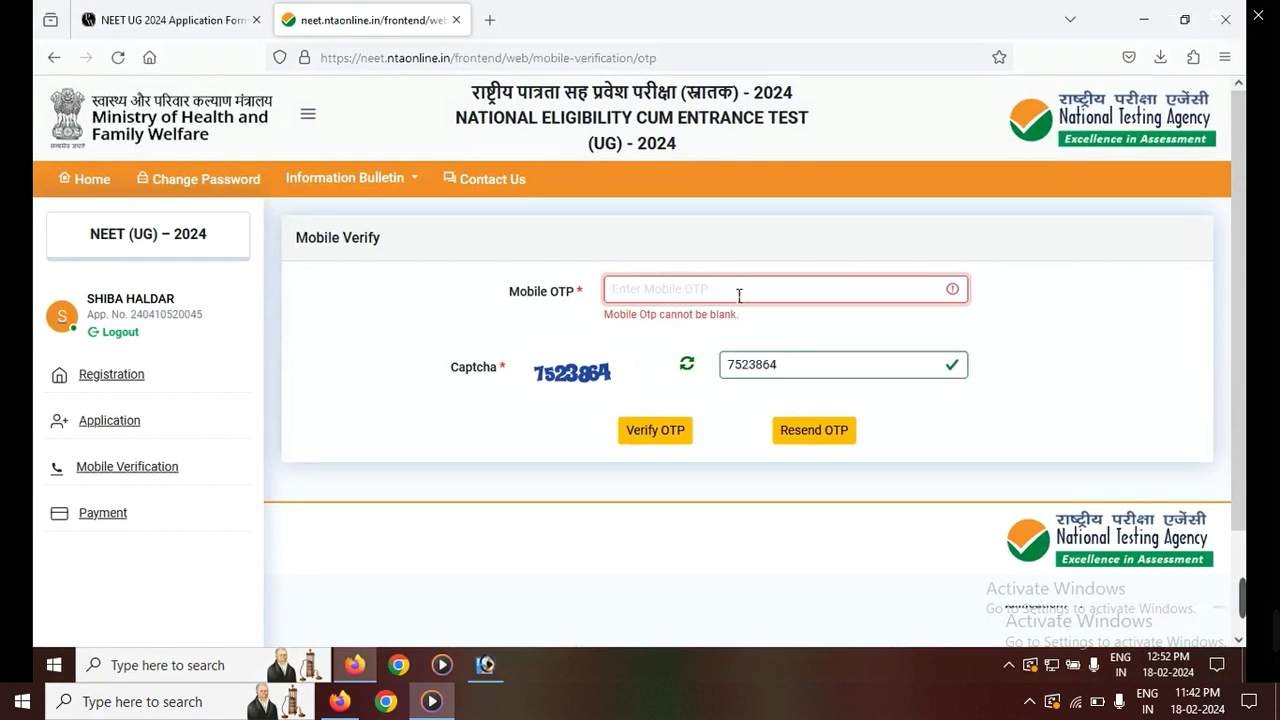
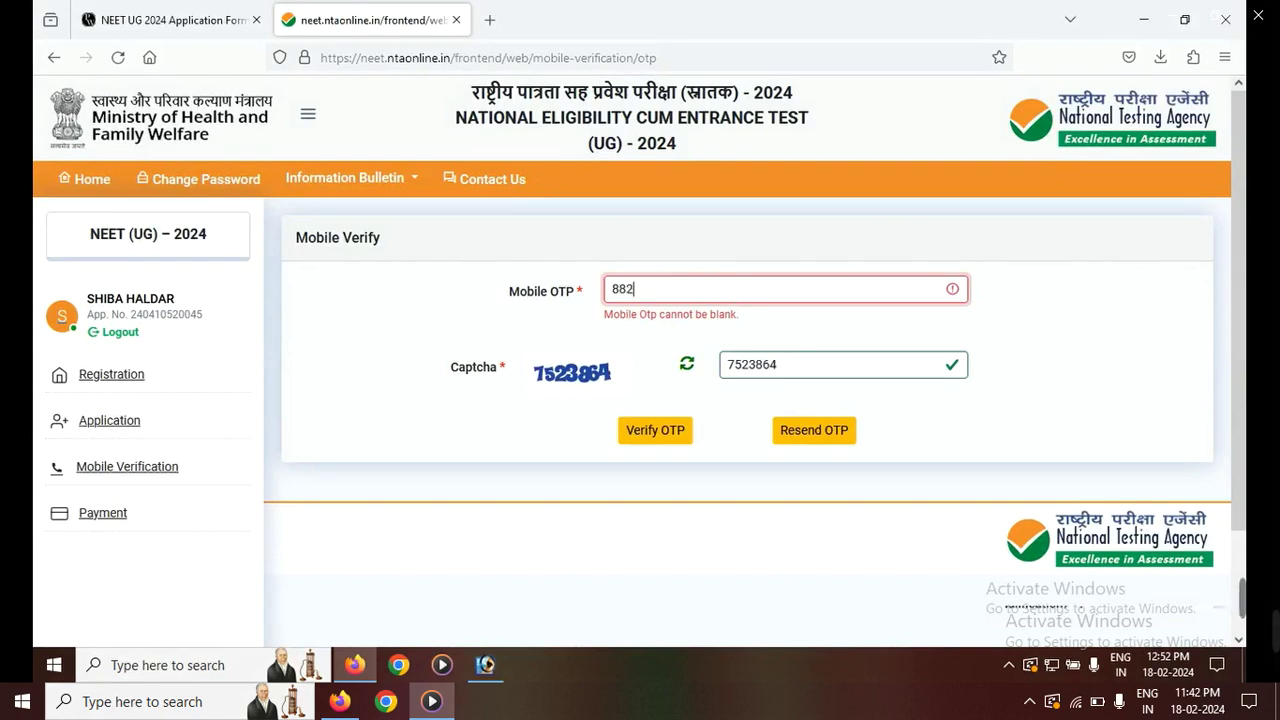
click(680, 436)
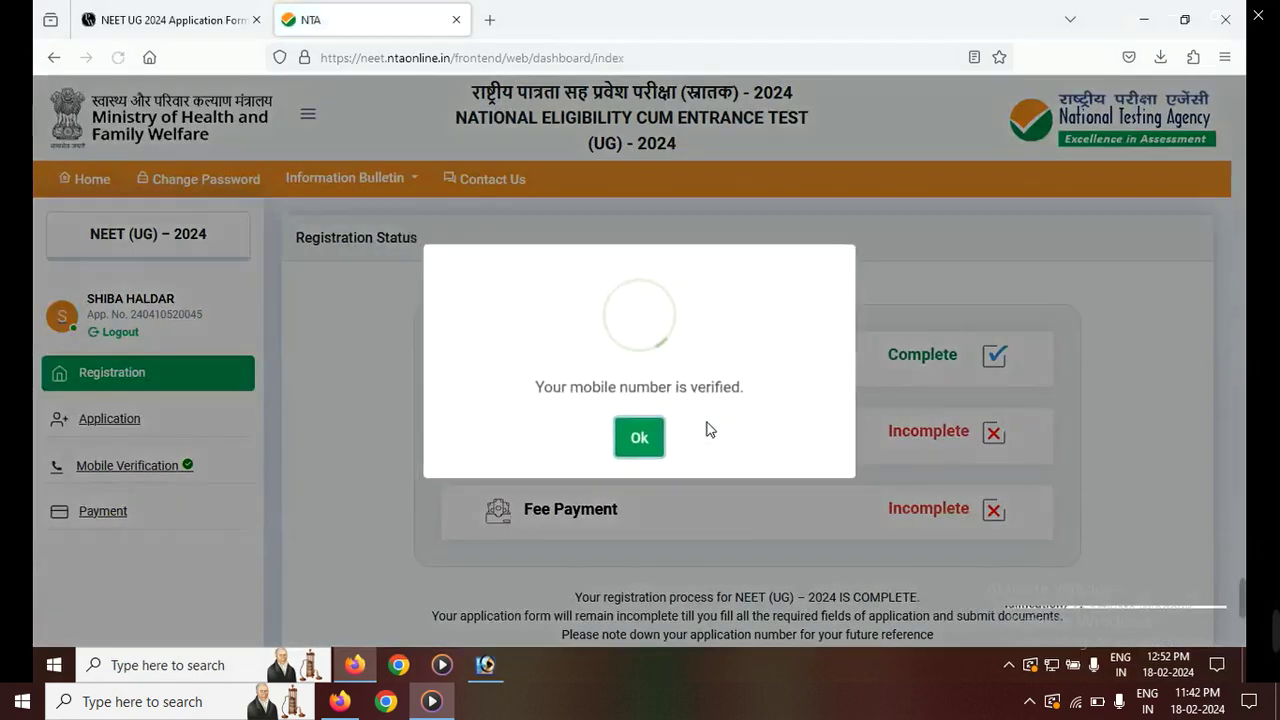
Dismiss the mobile-verified message and open Complete Application Form for final review
click(652, 446)
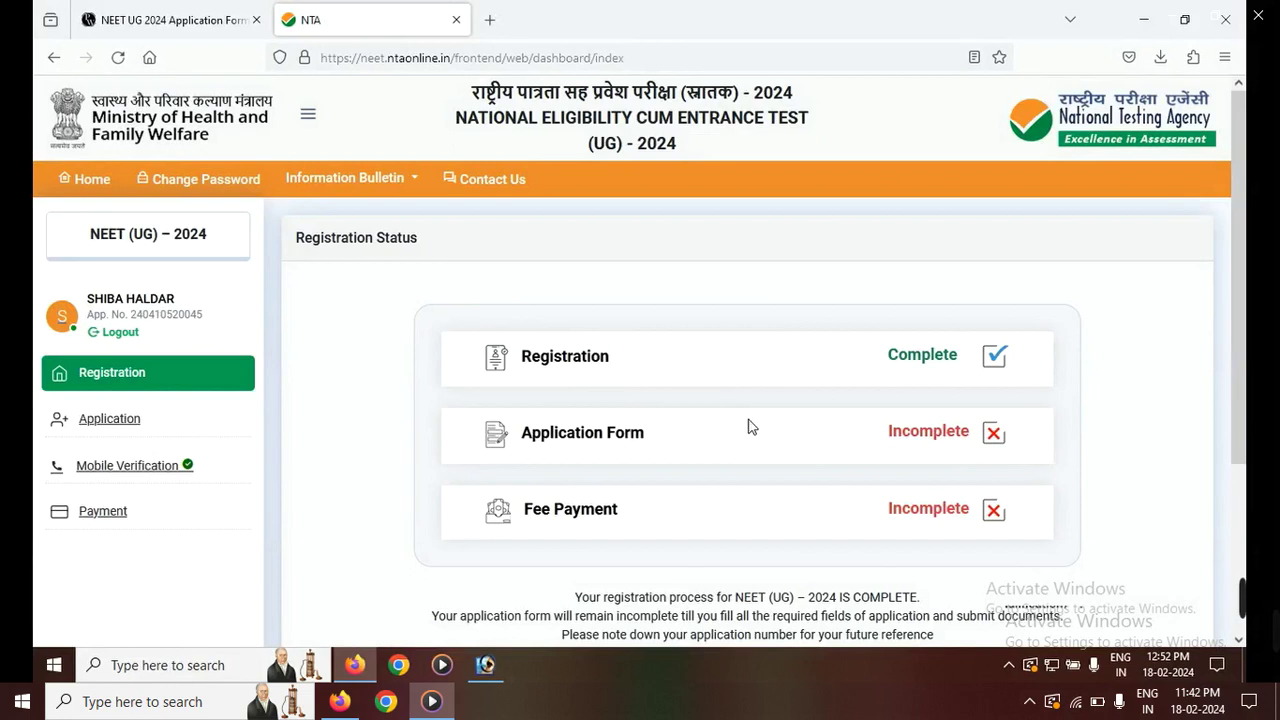
scroll(750, 428, down, 3)
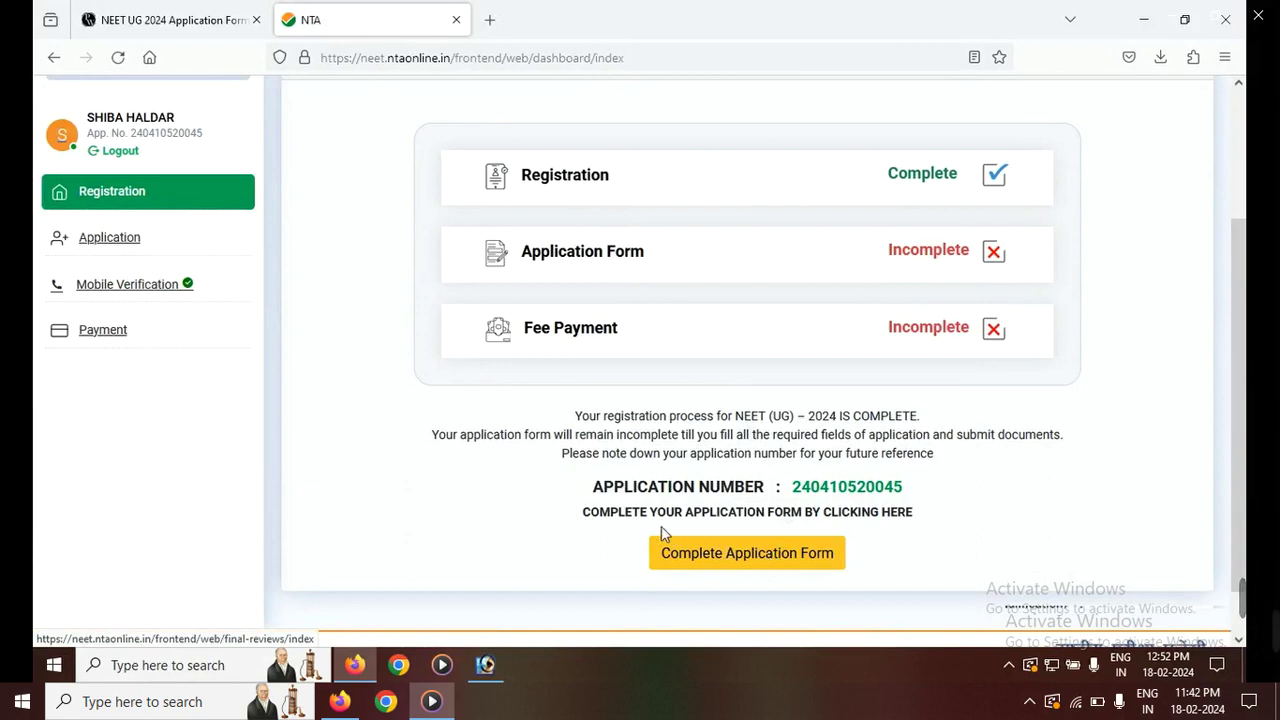
click(772, 560)
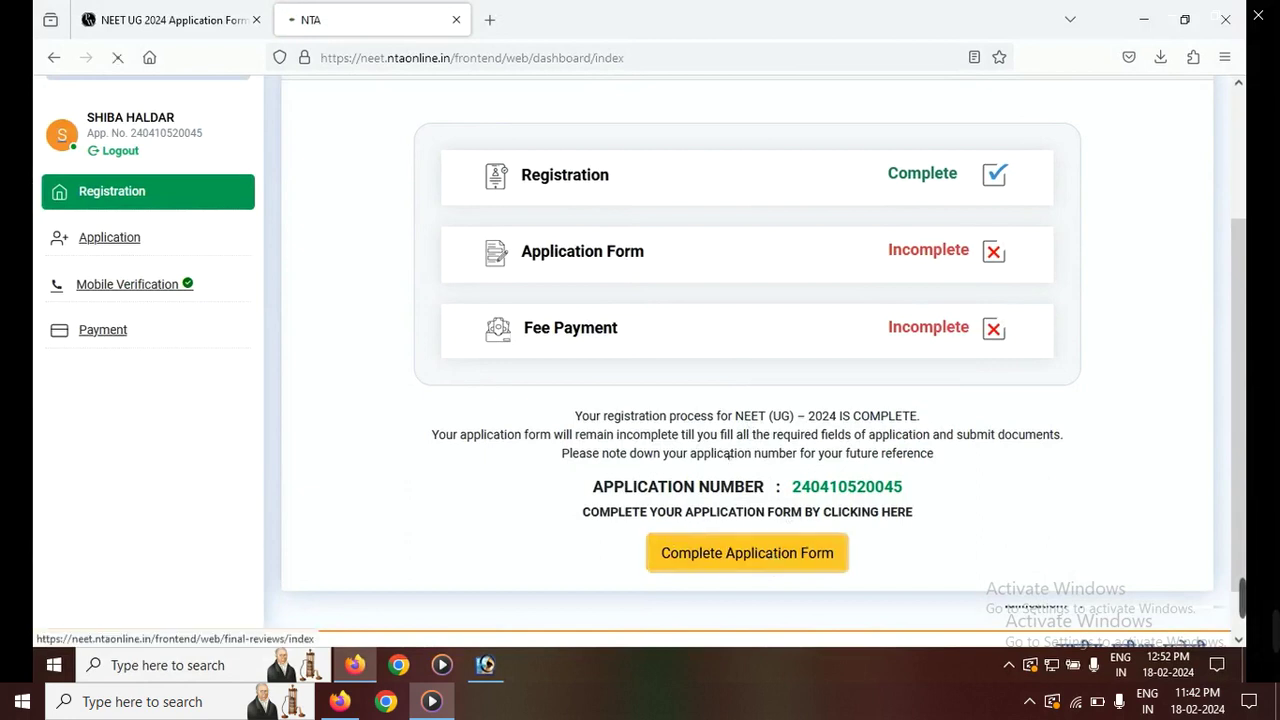
Check each Final Review section down to the uploaded documents and Final Submit button
scroll(720, 458, down, 2)
scroll(716, 462, down, 2)
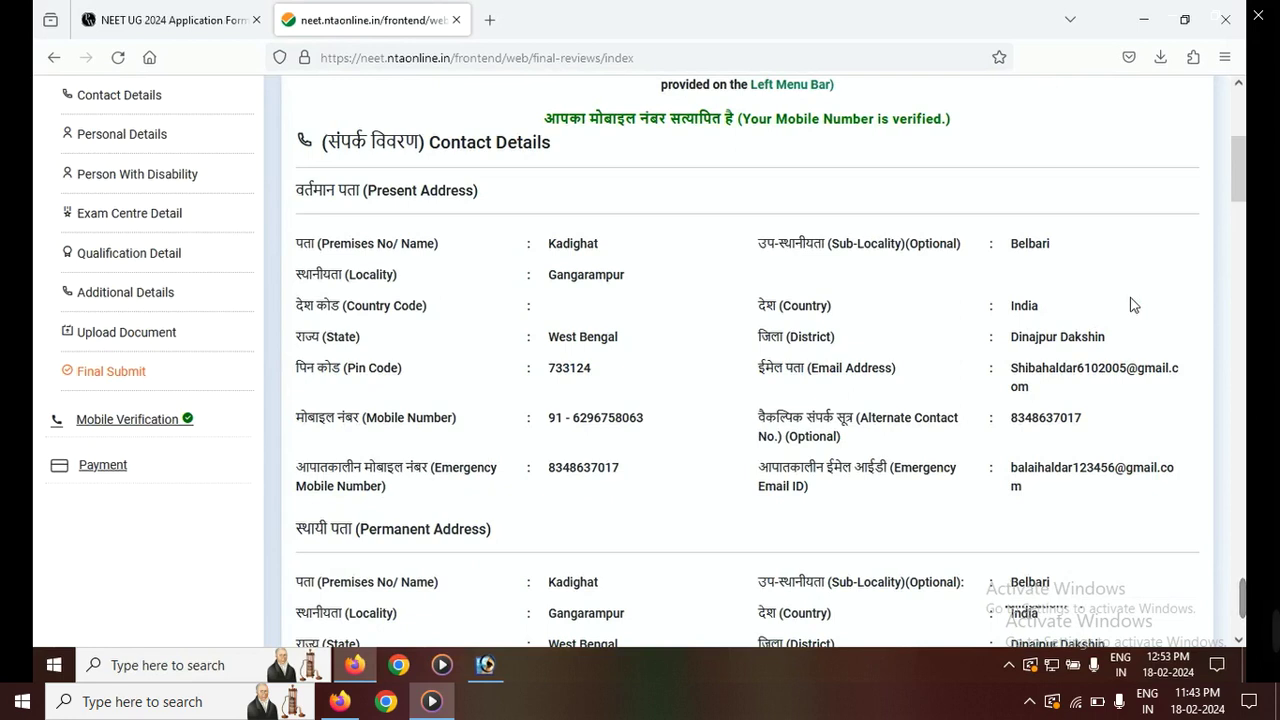
scroll(1133, 304, down, 3)
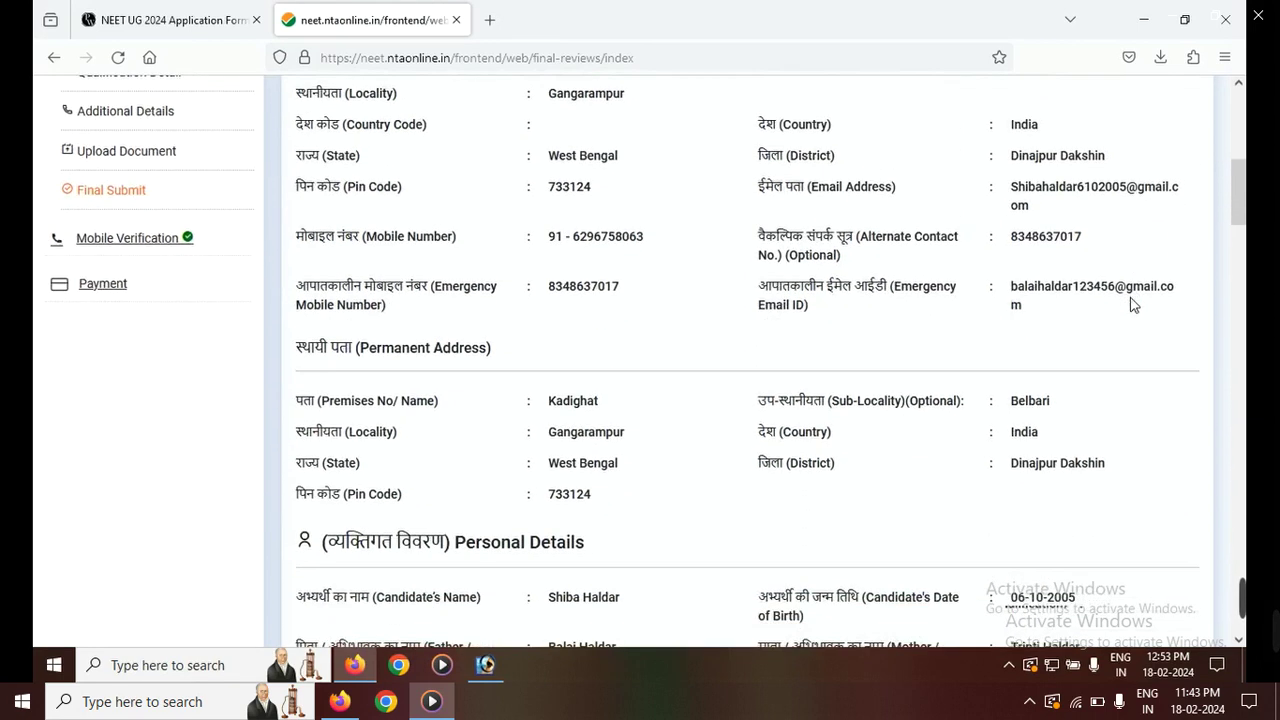
scroll(1133, 304, down, 6)
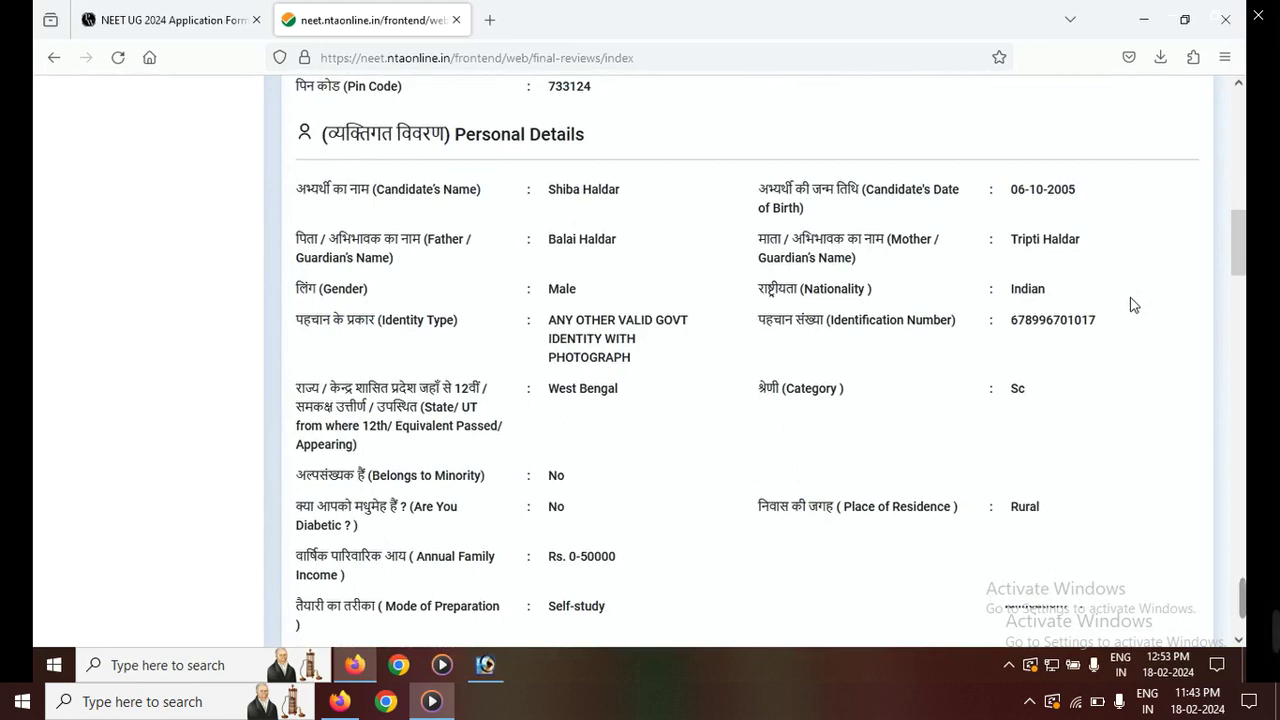
scroll(1133, 305, down, 8)
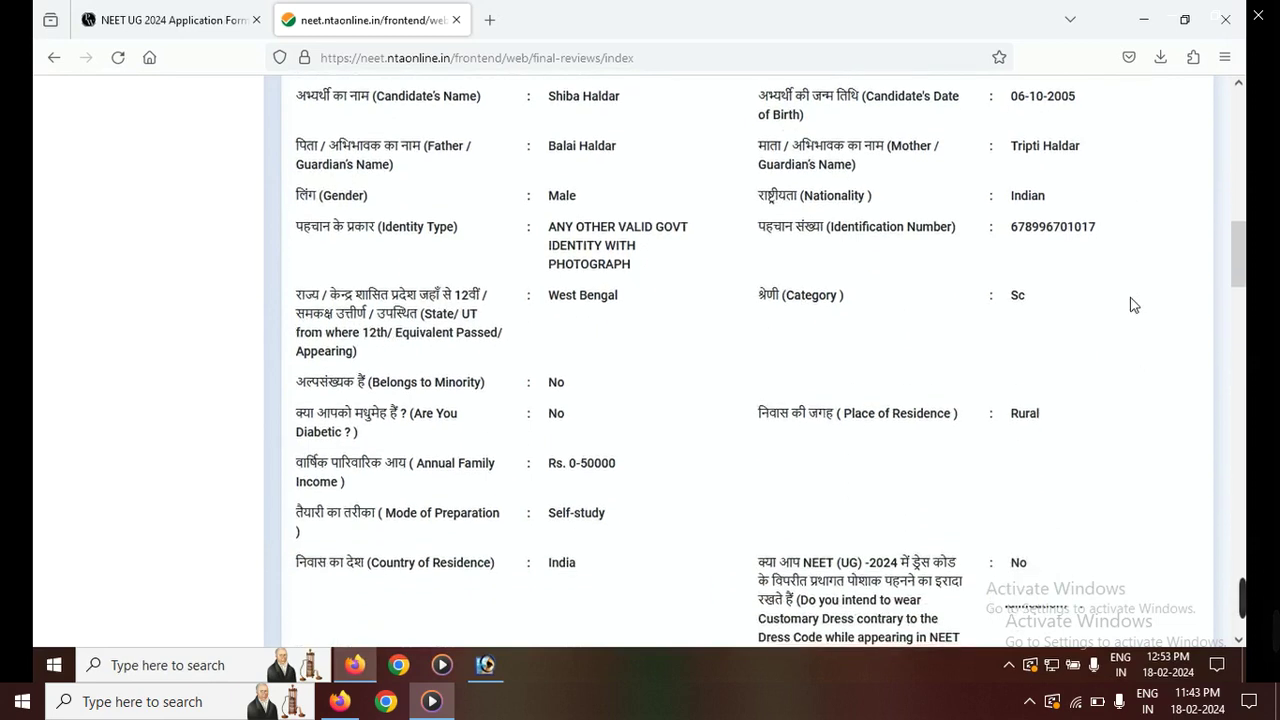
scroll(1133, 305, down, 6)
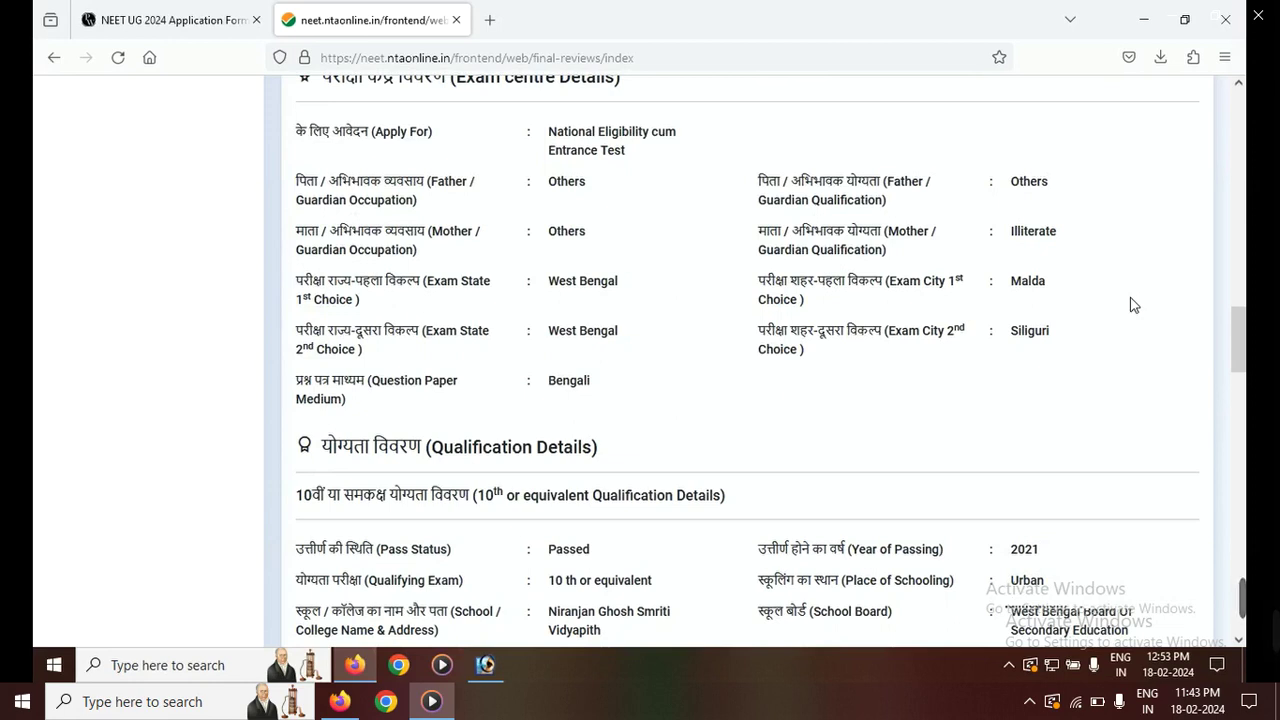
scroll(1133, 305, down, 3)
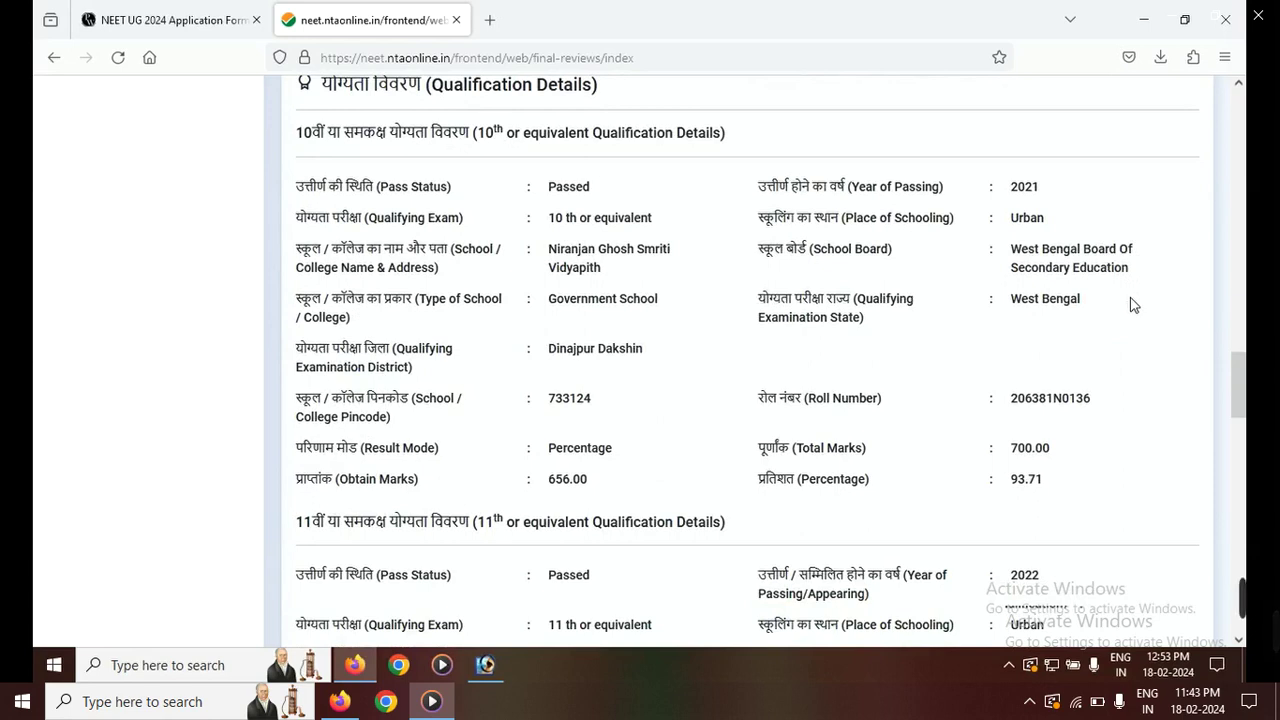
scroll(1133, 305, down, 2)
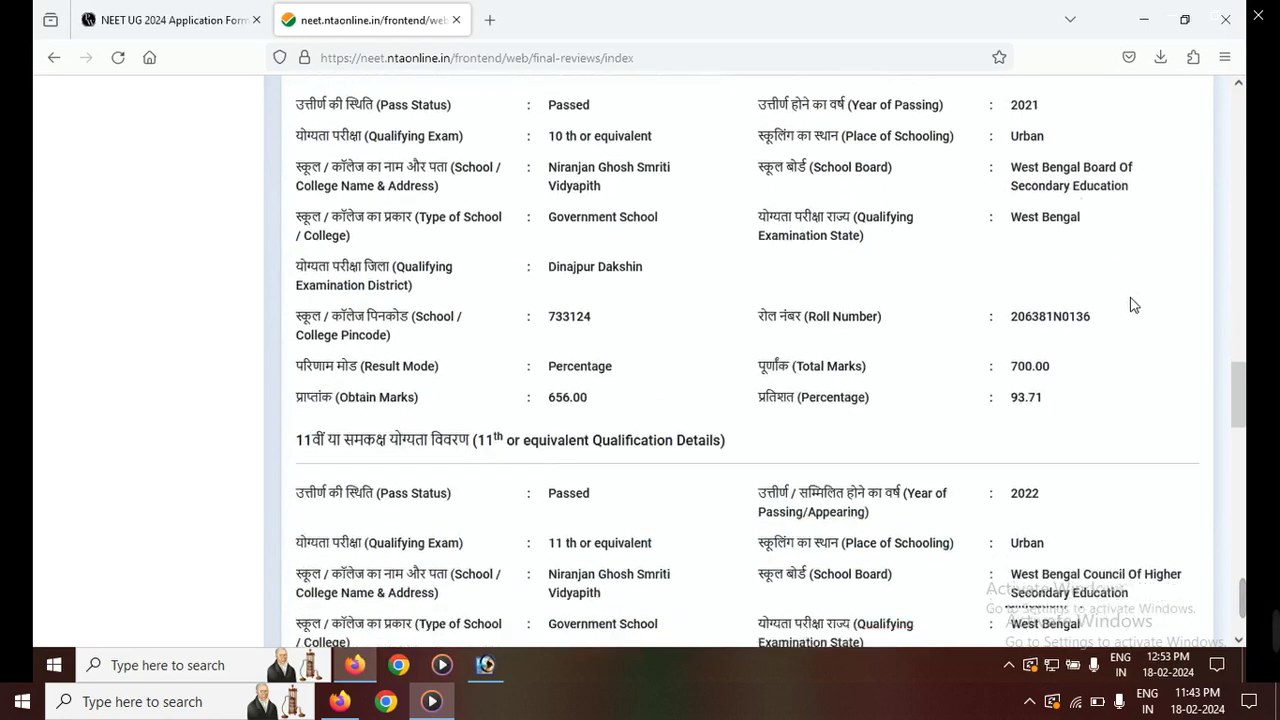
scroll(1133, 305, down, 2)
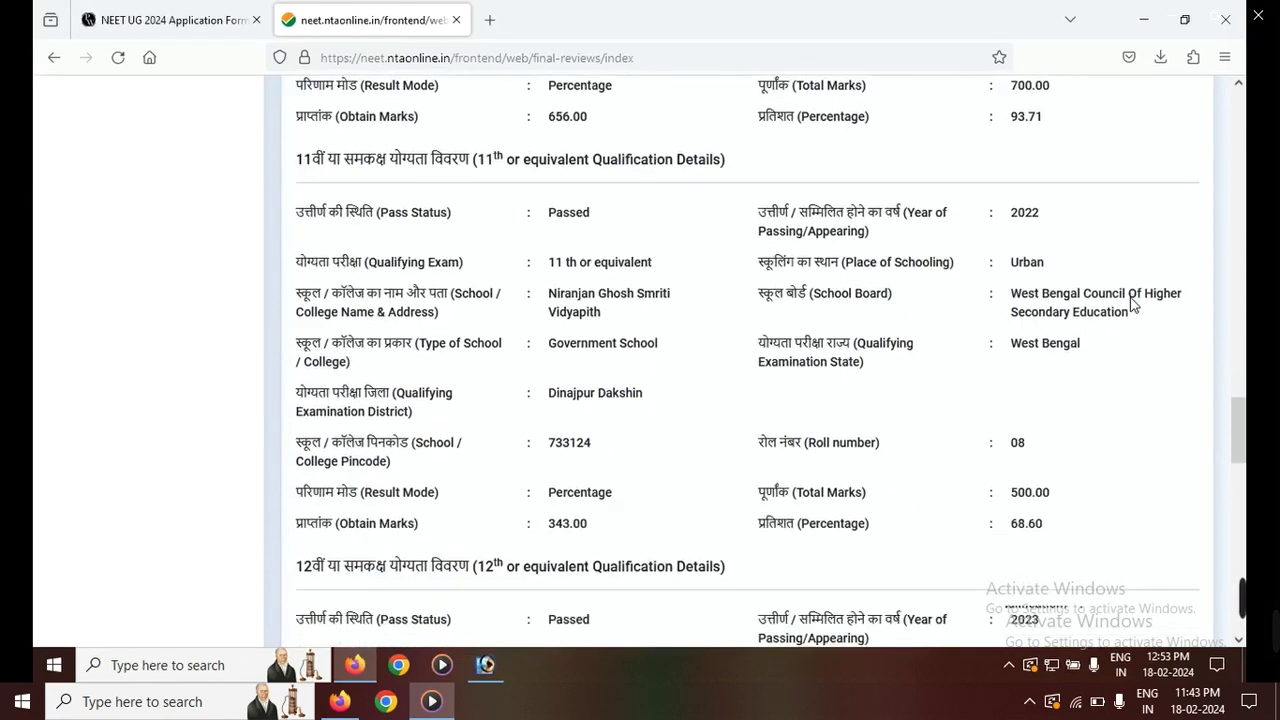
scroll(1133, 305, down, 1)
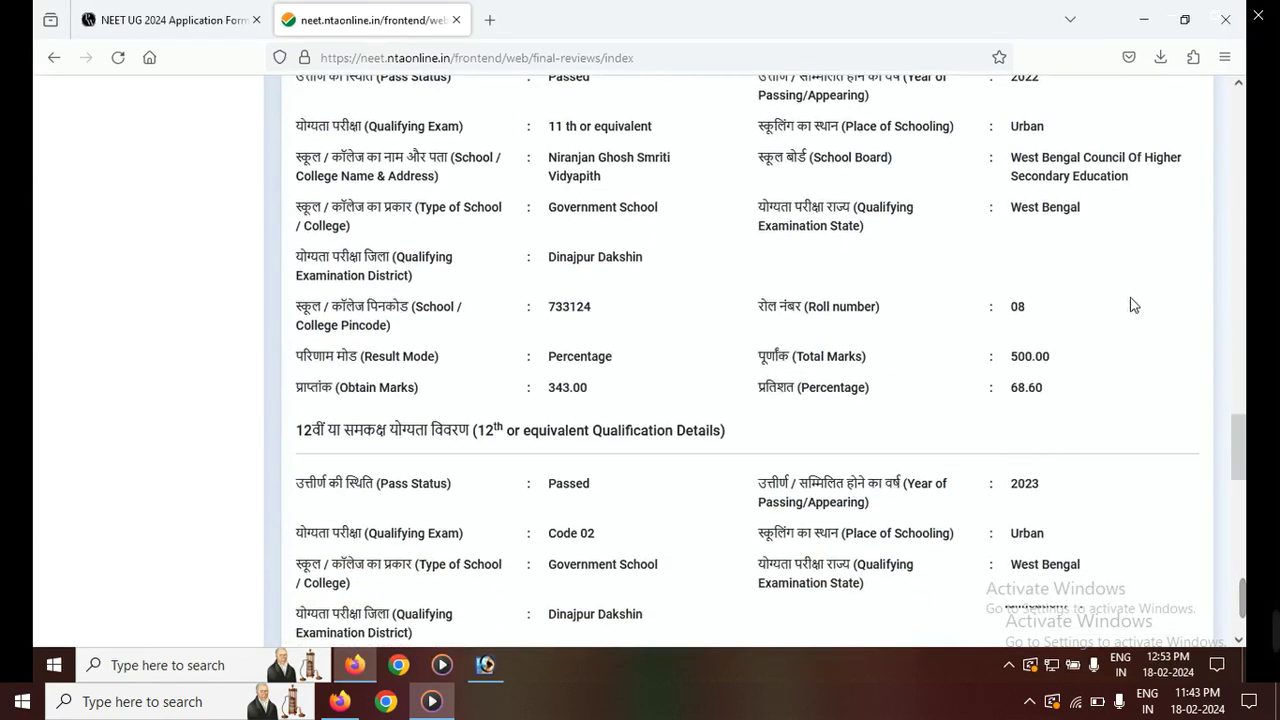
scroll(1133, 305, down, 2)
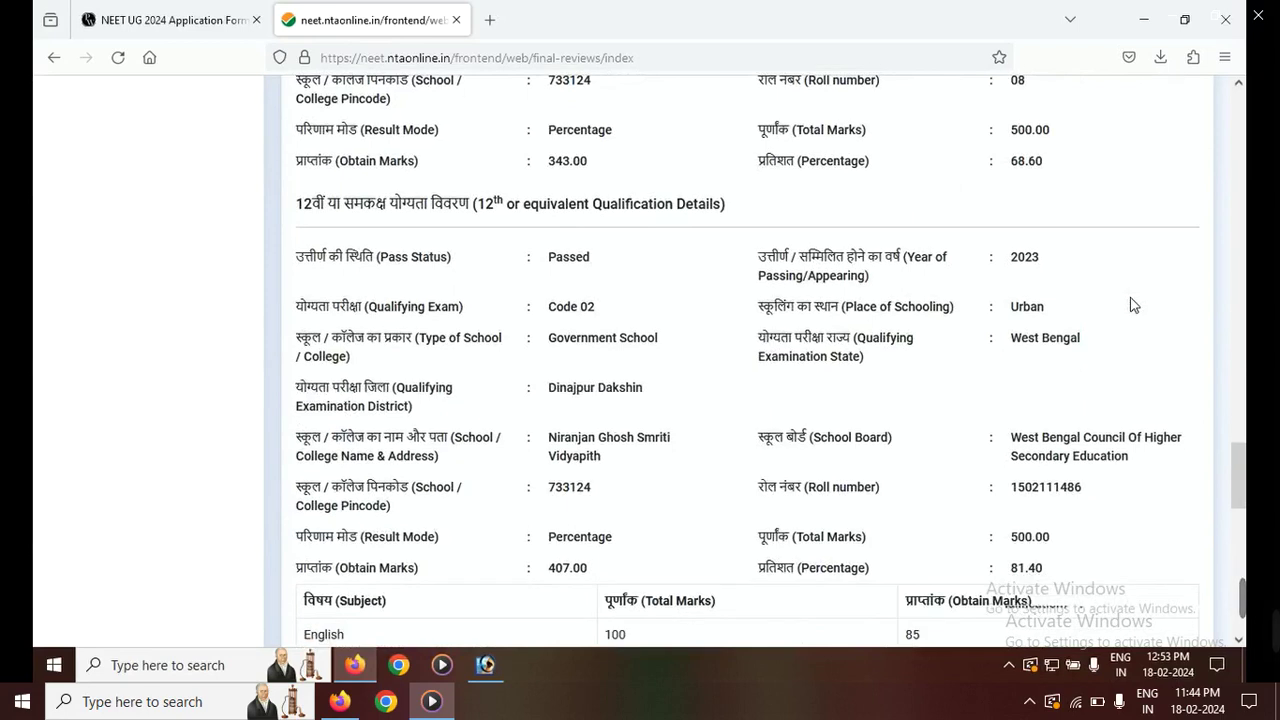
scroll(1133, 305, down, 1)
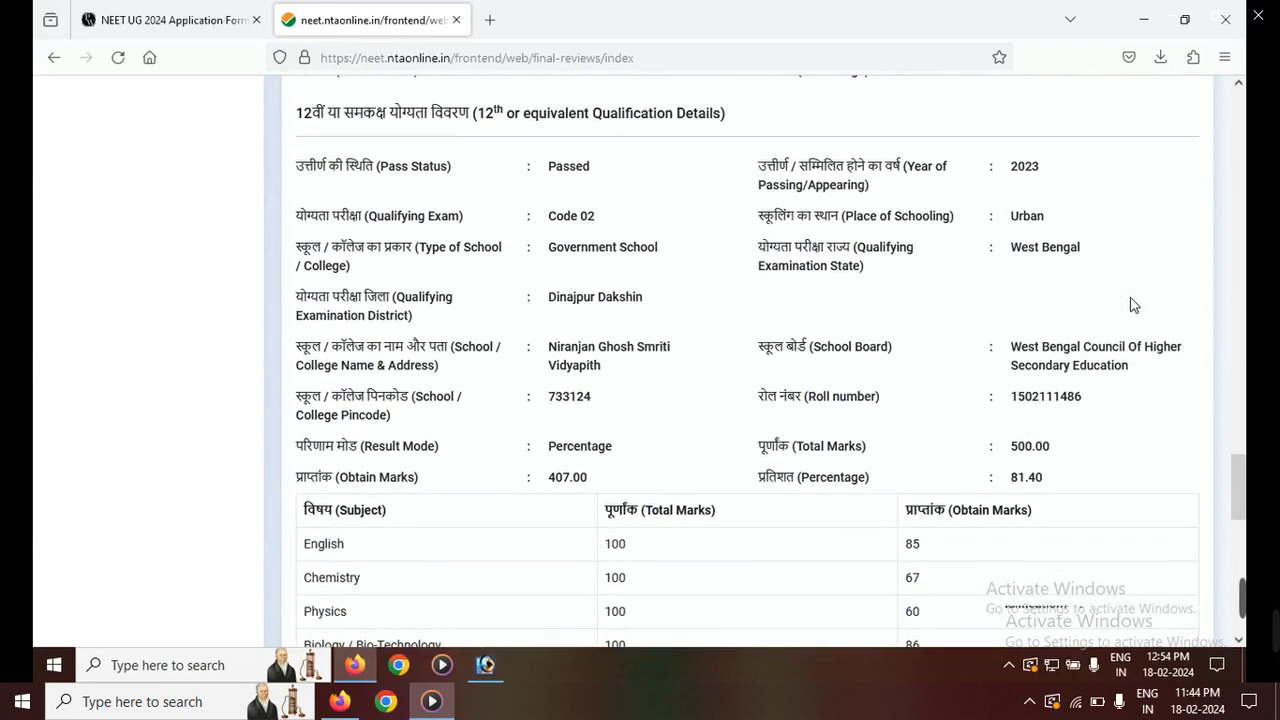
scroll(1133, 305, down, 2)
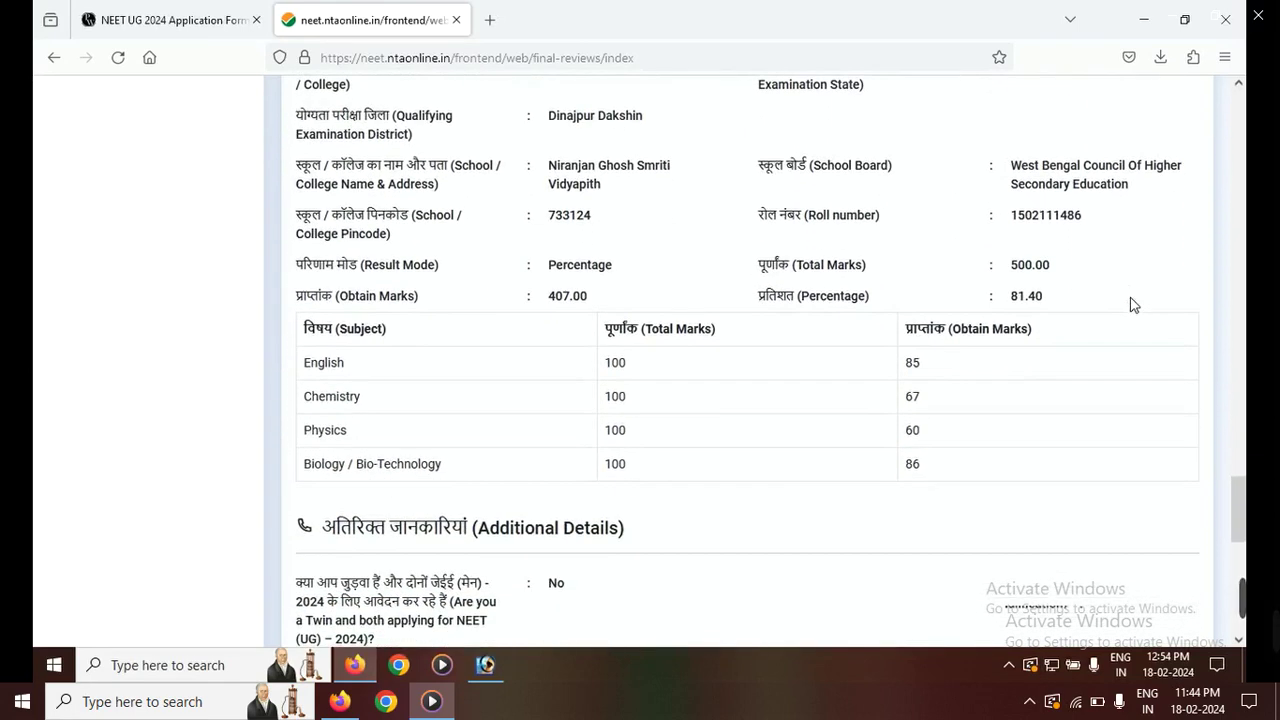
scroll(1133, 305, down, 3)
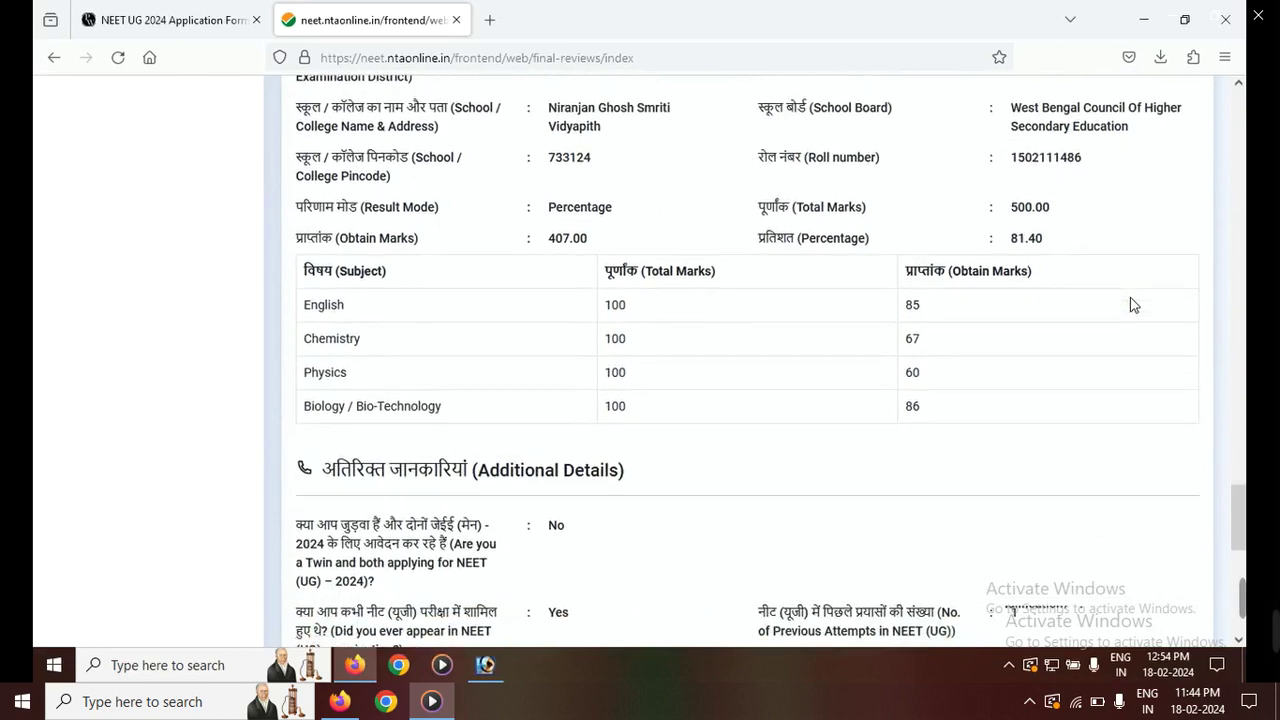
scroll(1133, 305, down, 4)
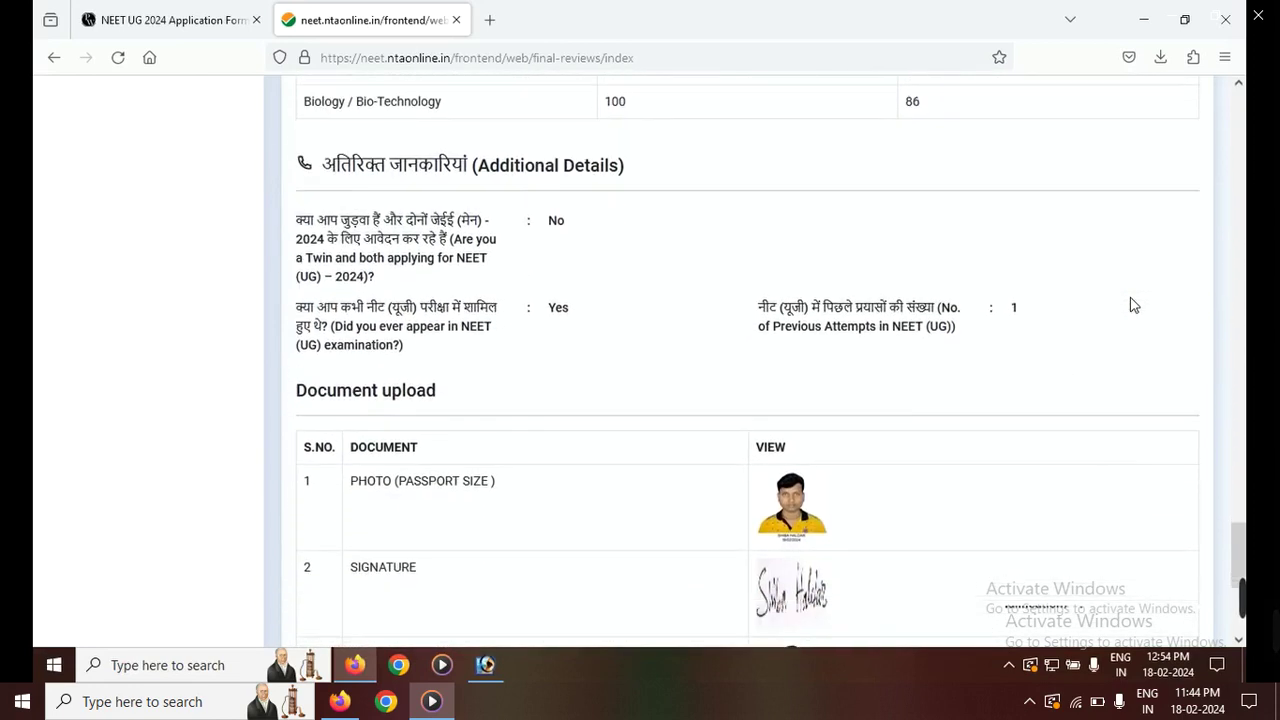
scroll(1133, 305, down, 2)
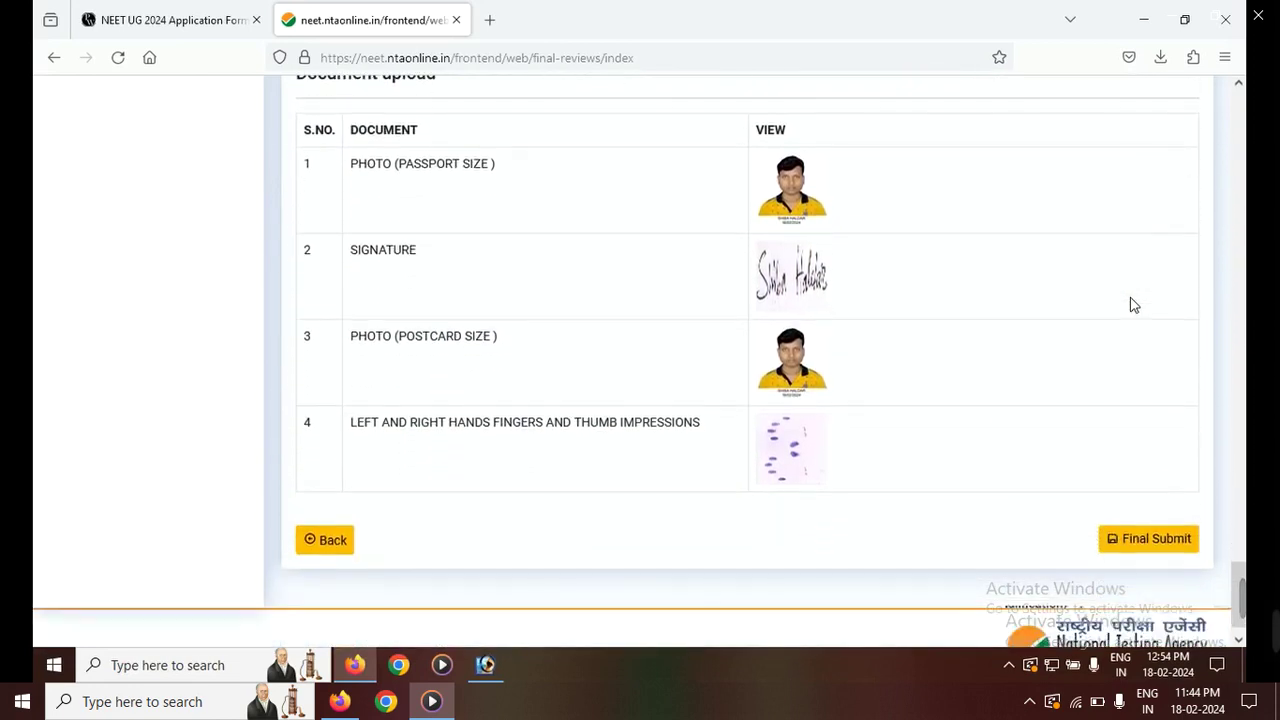
scroll(1133, 305, down, 1)
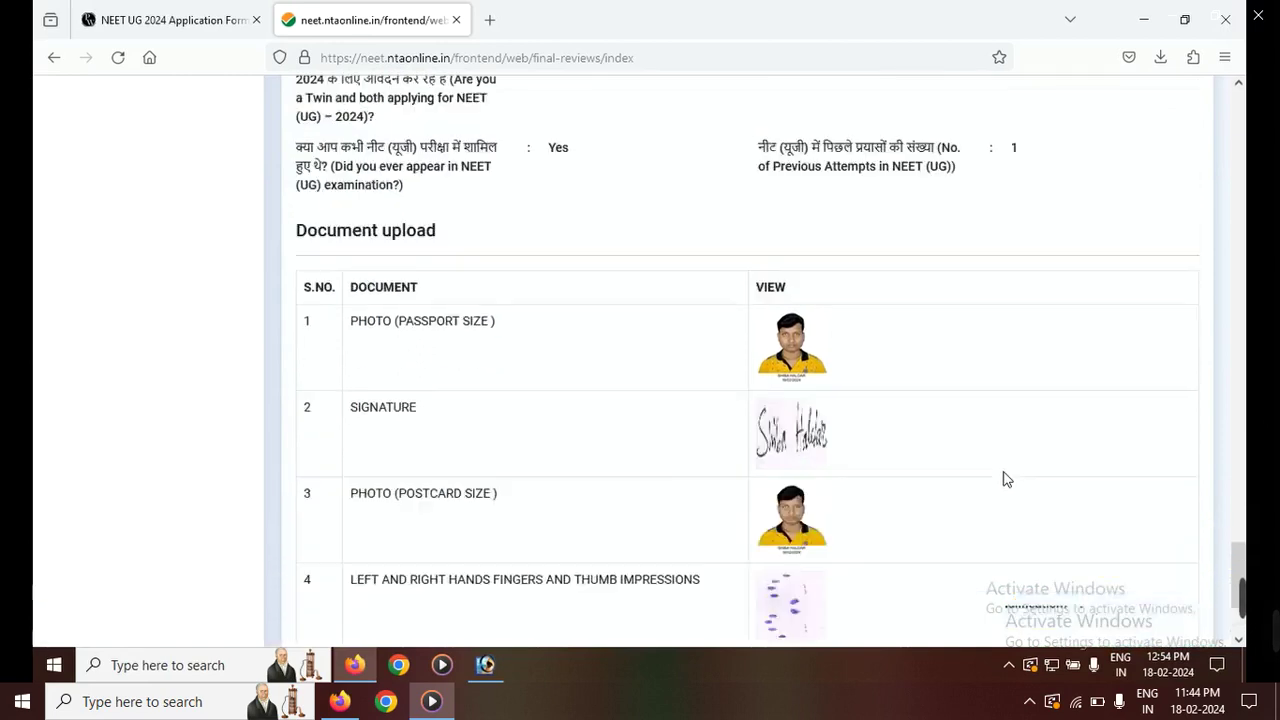
scroll(1003, 477, up, 4)
scroll(1003, 477, down, 4)
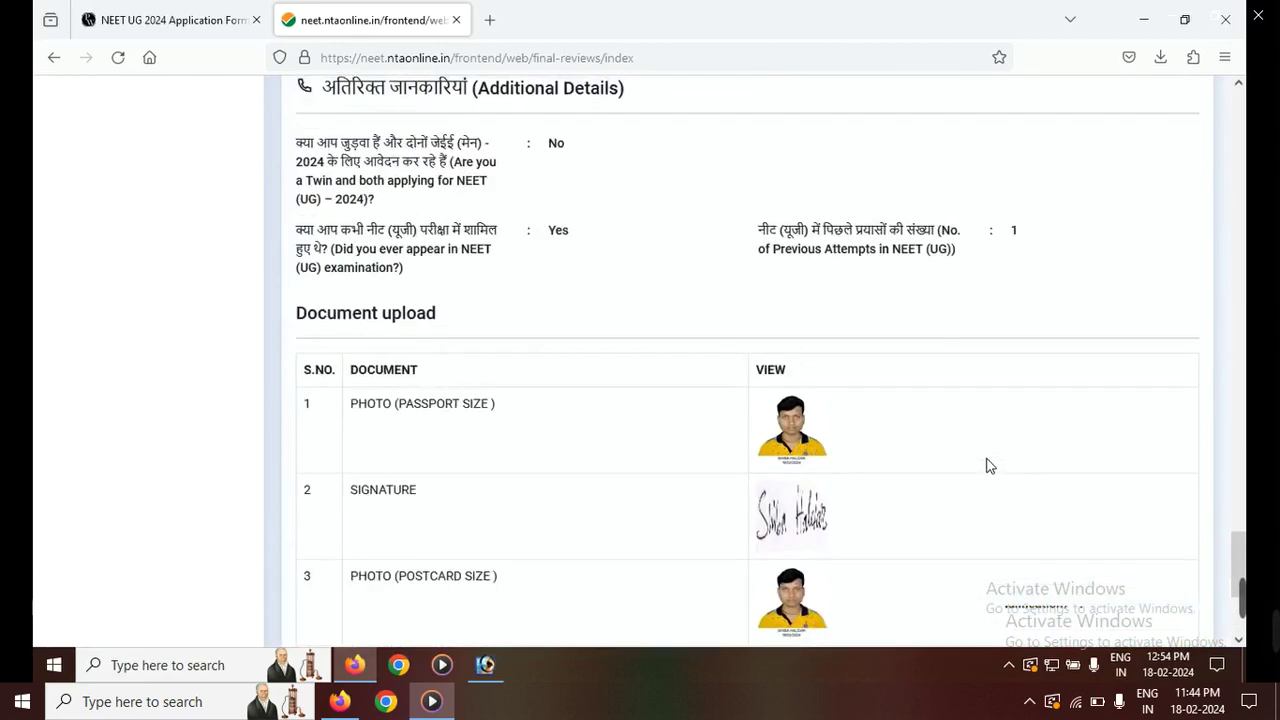
scroll(987, 466, up, 5)
scroll(987, 466, down, 5)
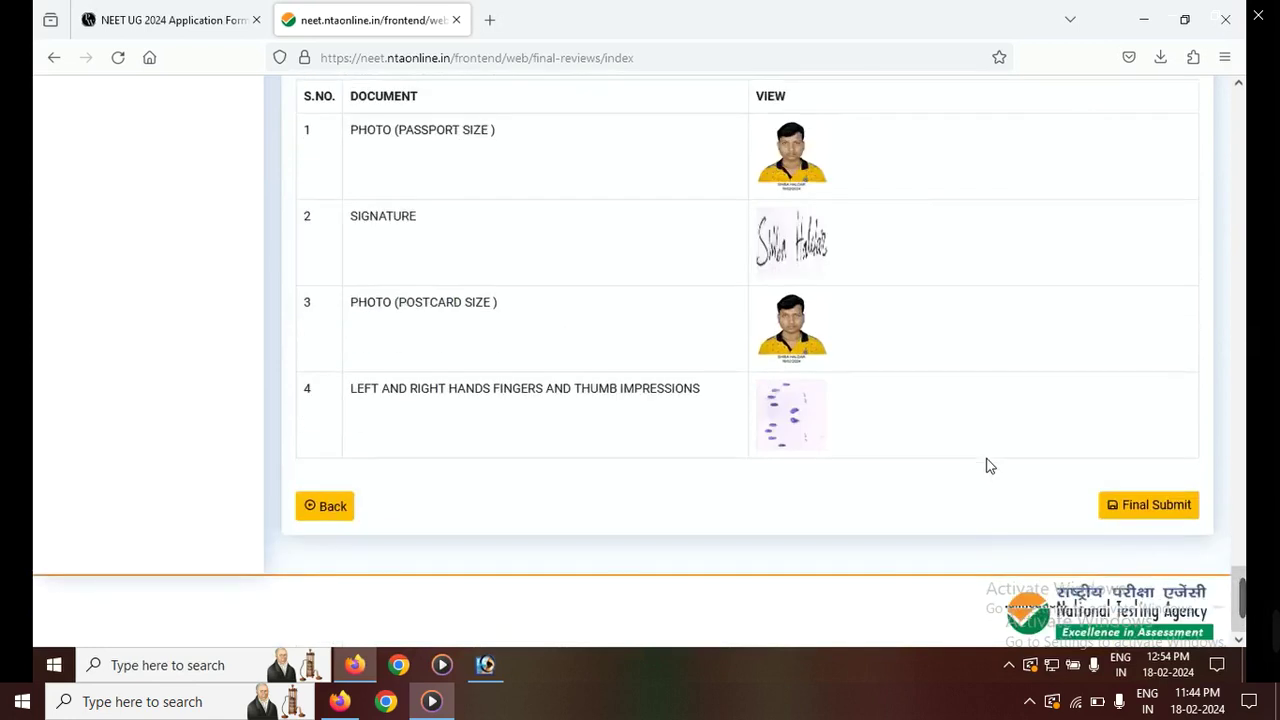
scroll(986, 466, up, 3)
scroll(986, 464, down, 3)
In the Review Page, mark name, mother's name, mobile, date of birth, gender and email as verified
click(1148, 506)
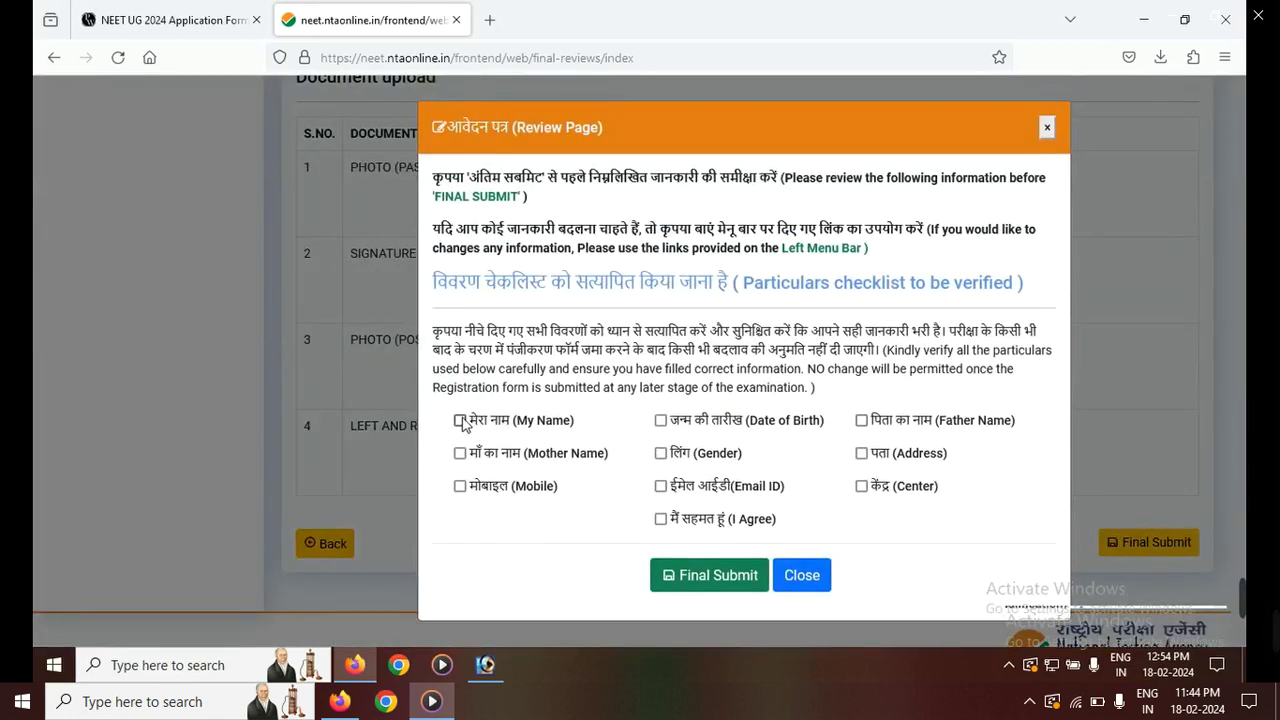
click(460, 421)
click(460, 453)
click(460, 486)
click(660, 420)
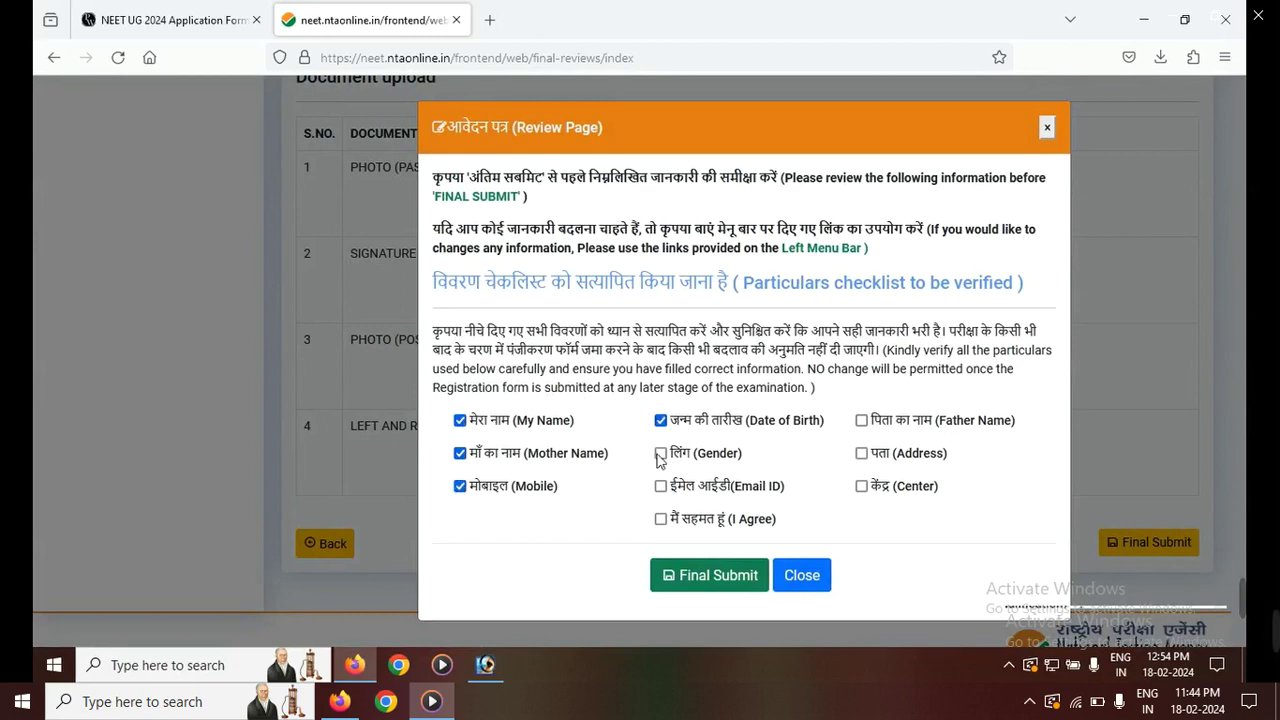
click(660, 454)
click(660, 486)
Tick I Agree, father name, address and centre, then final-submit the application
click(660, 519)
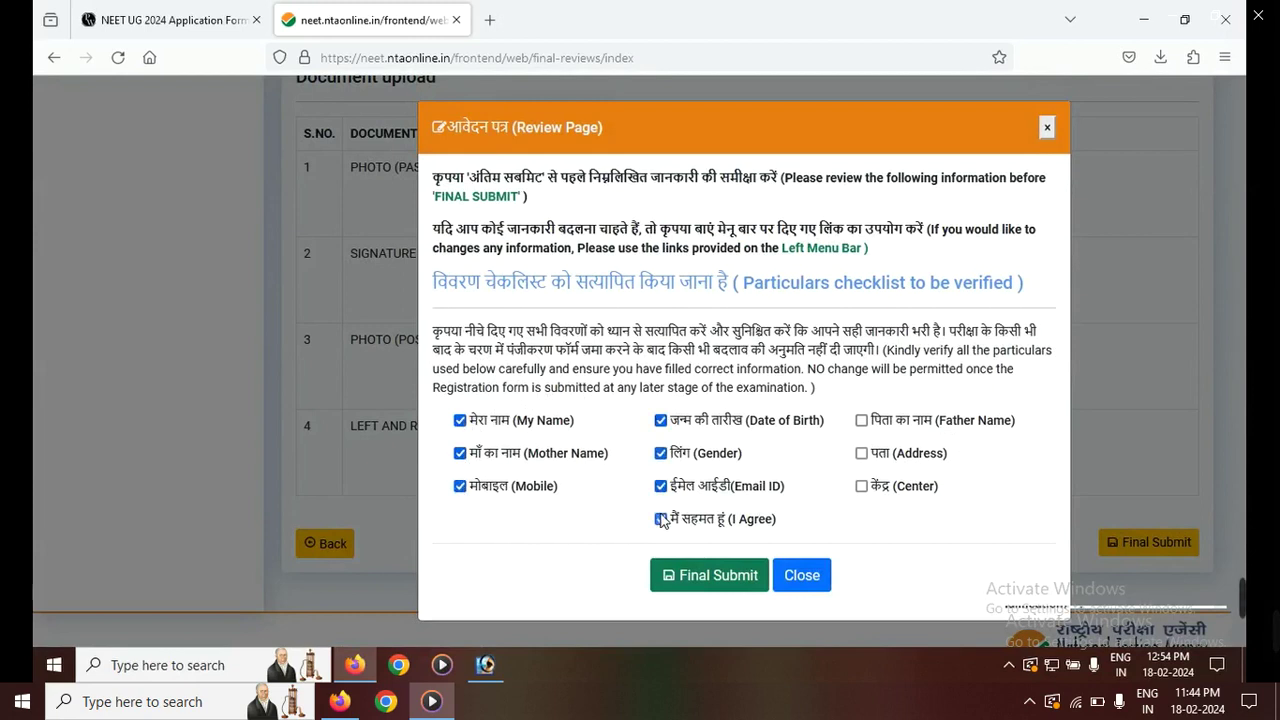
click(861, 420)
click(861, 453)
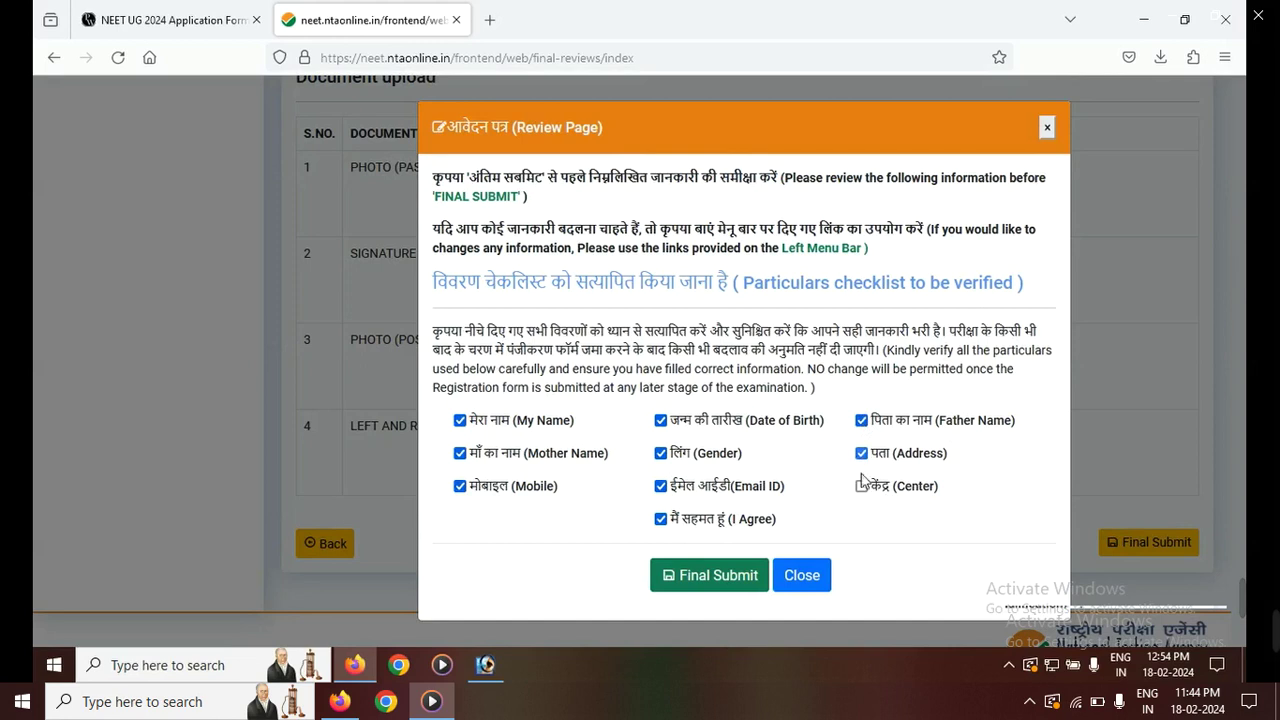
click(861, 486)
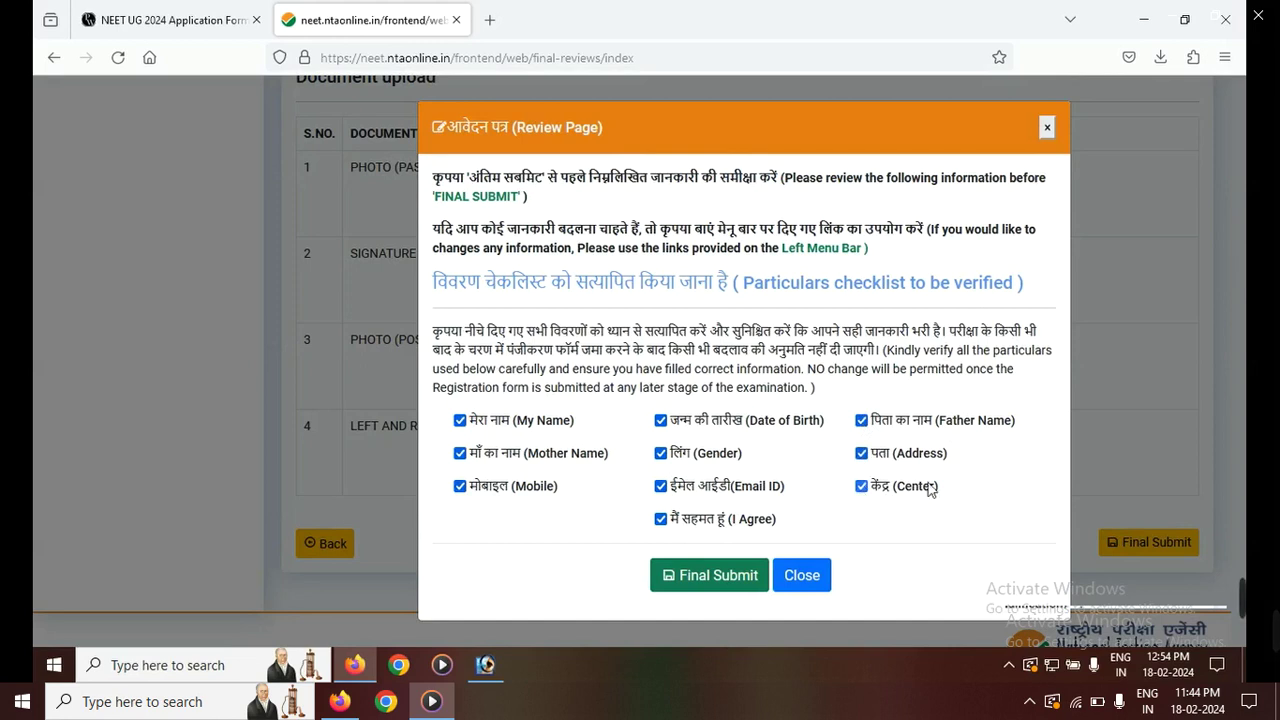
click(726, 578)
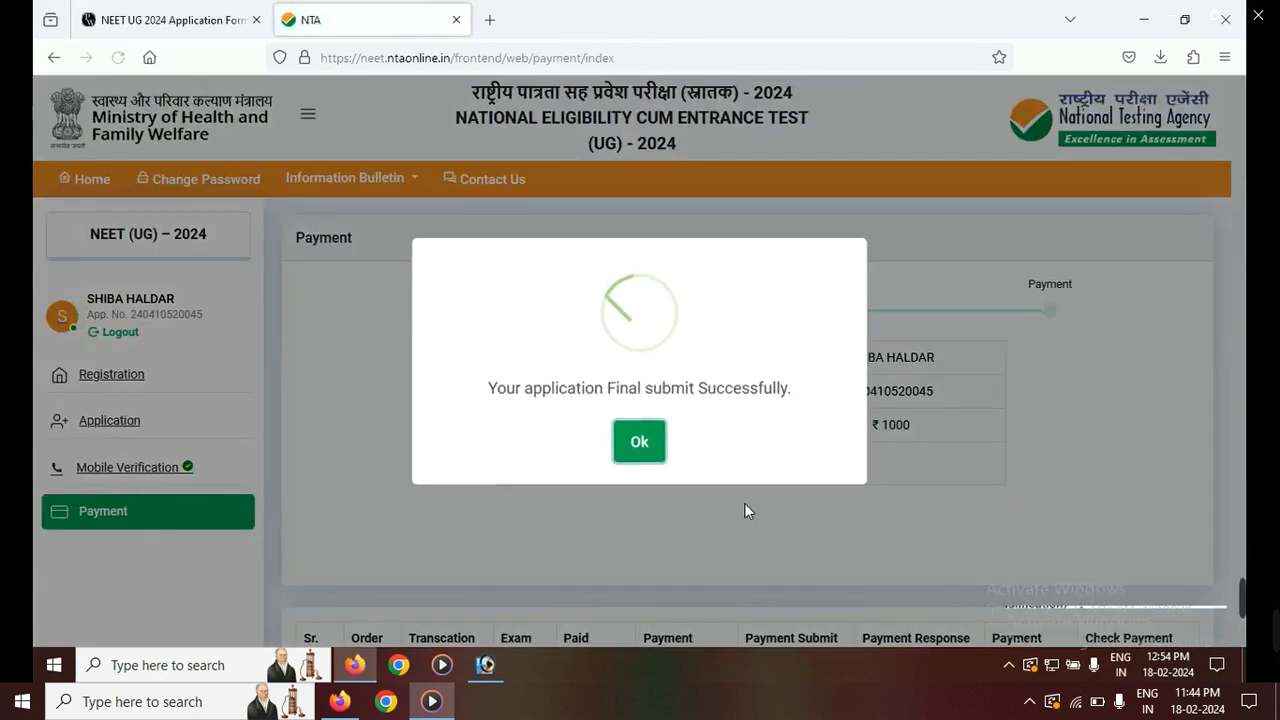
click(645, 437)
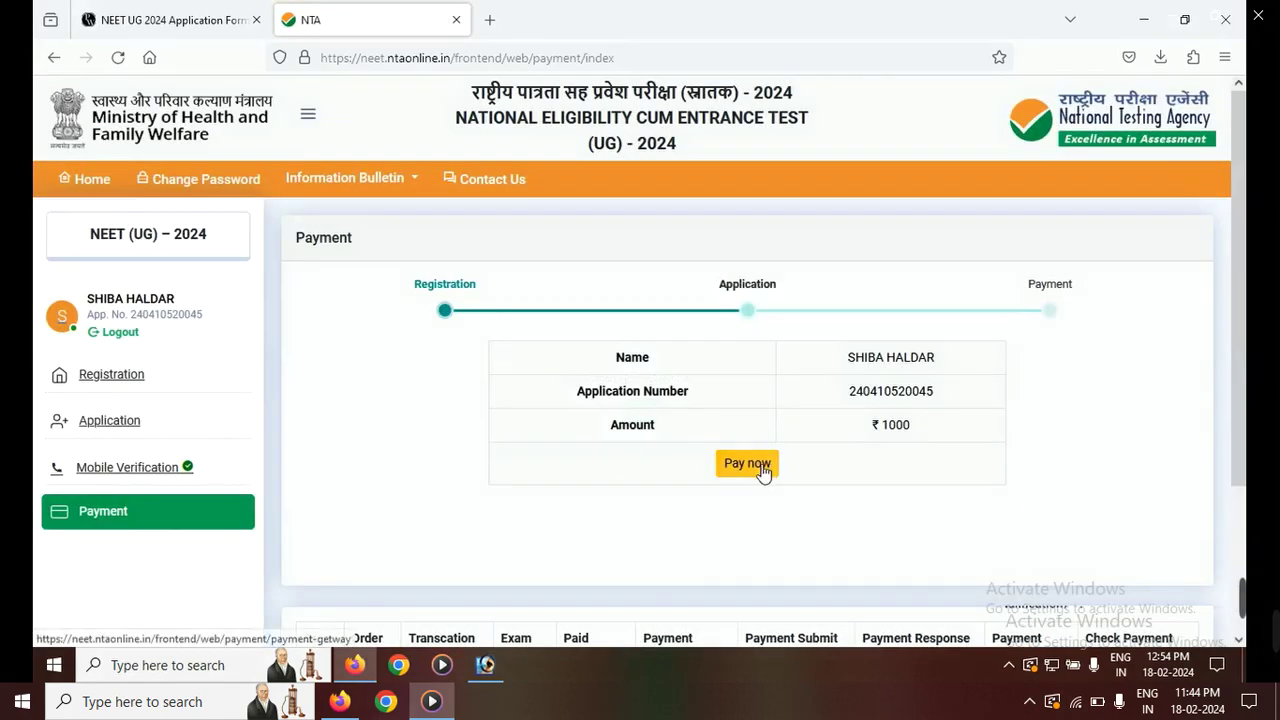
Start paying the ₹1000 fee with Pay now and choose the HDFC gateway
click(760, 466)
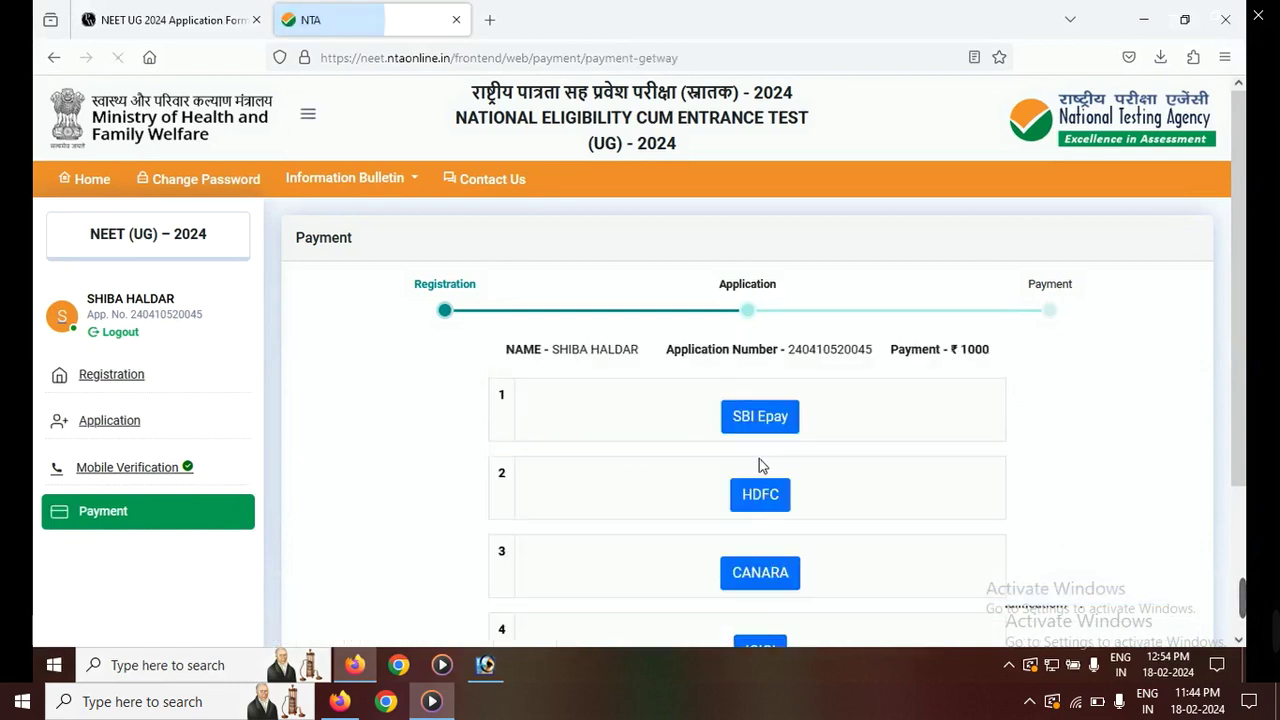
scroll(820, 468, down, 3)
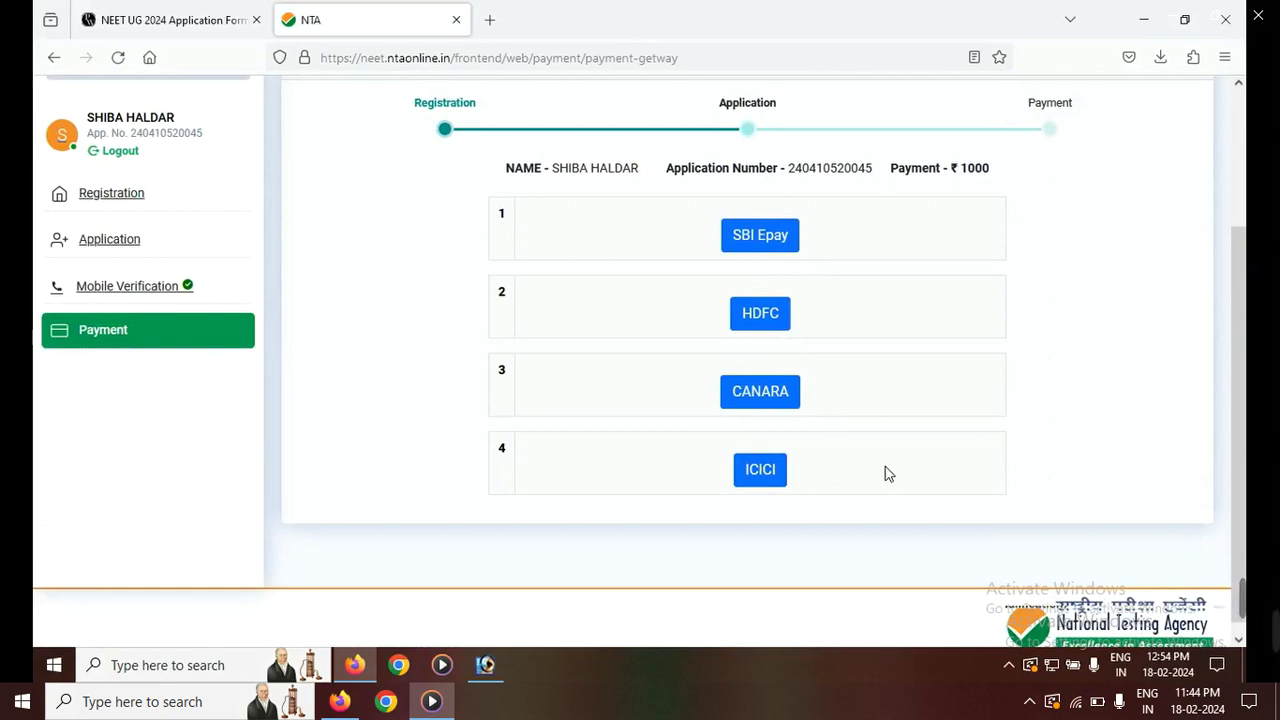
scroll(886, 468, up, 2)
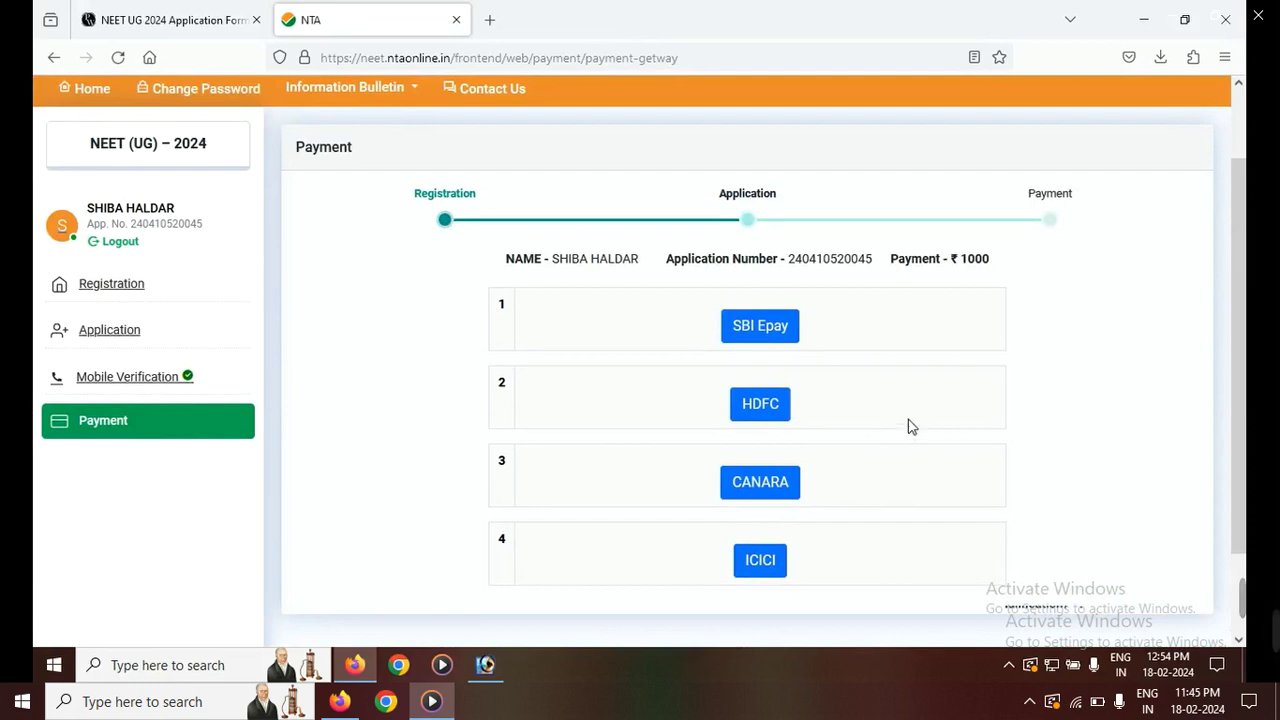
click(779, 405)
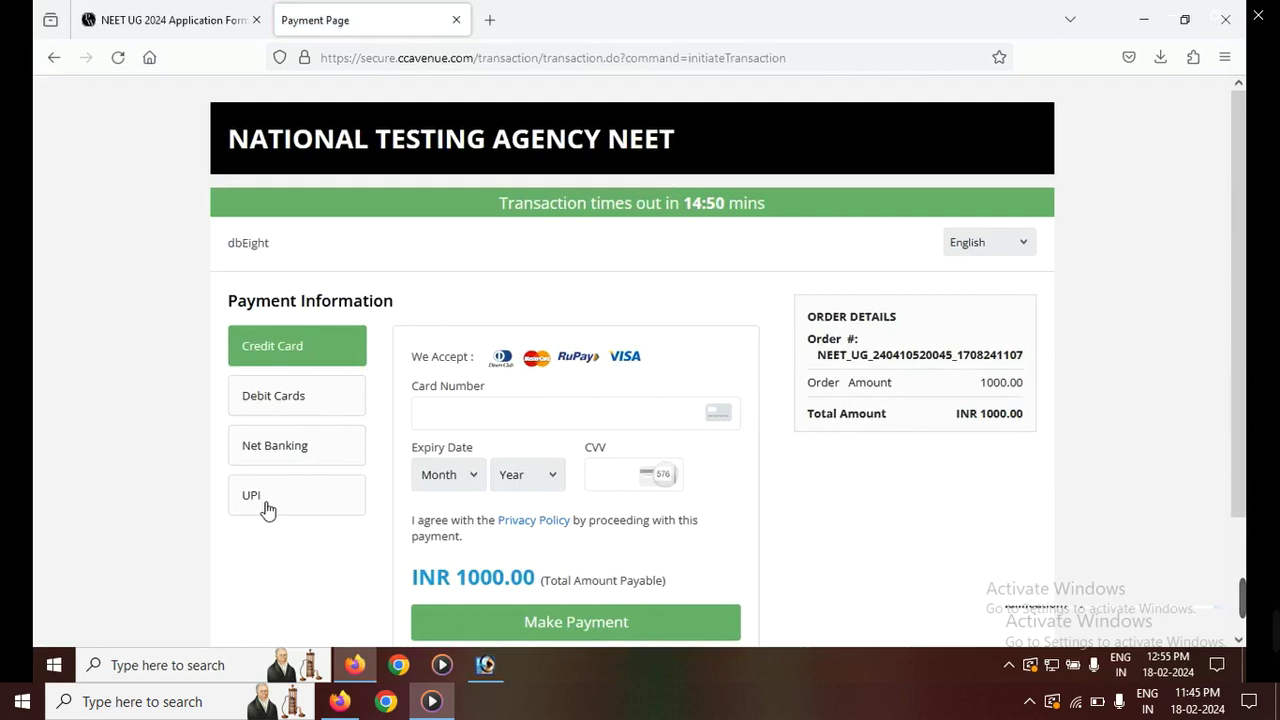
Pay the INR 1000.00 fee by UPI using a generated QR code
click(267, 510)
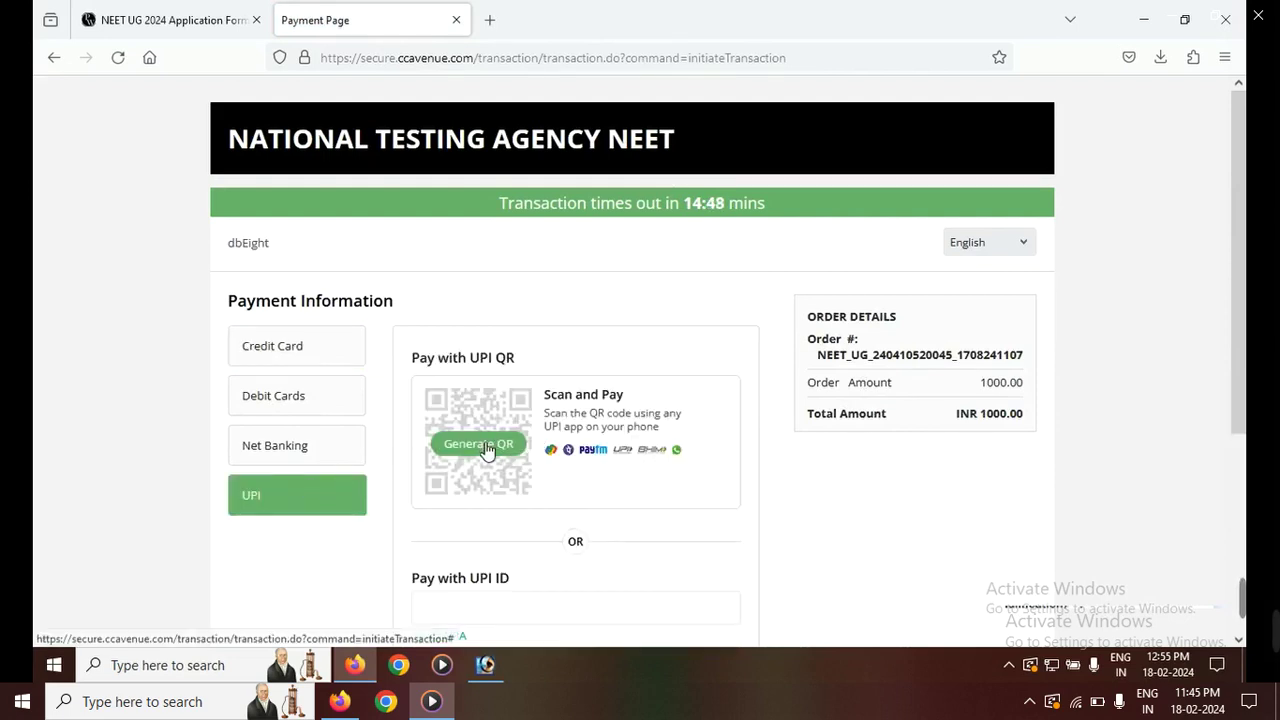
scroll(760, 493, down, 1)
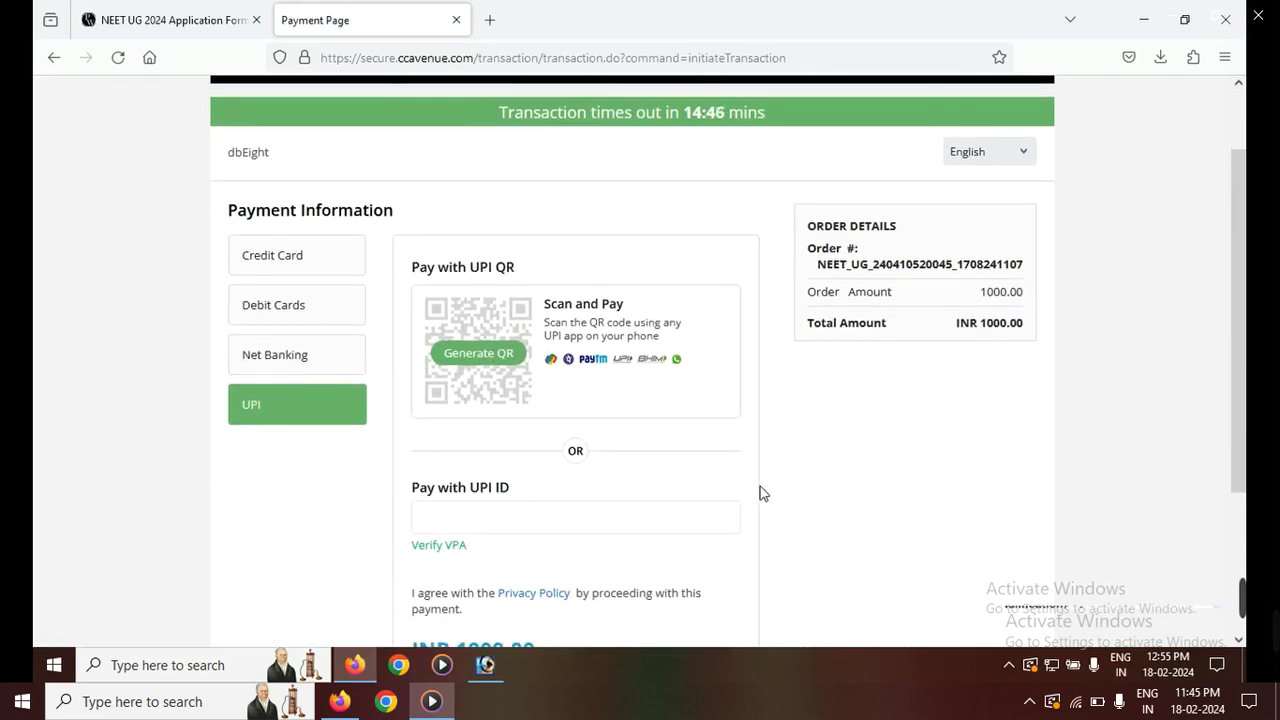
click(622, 377)
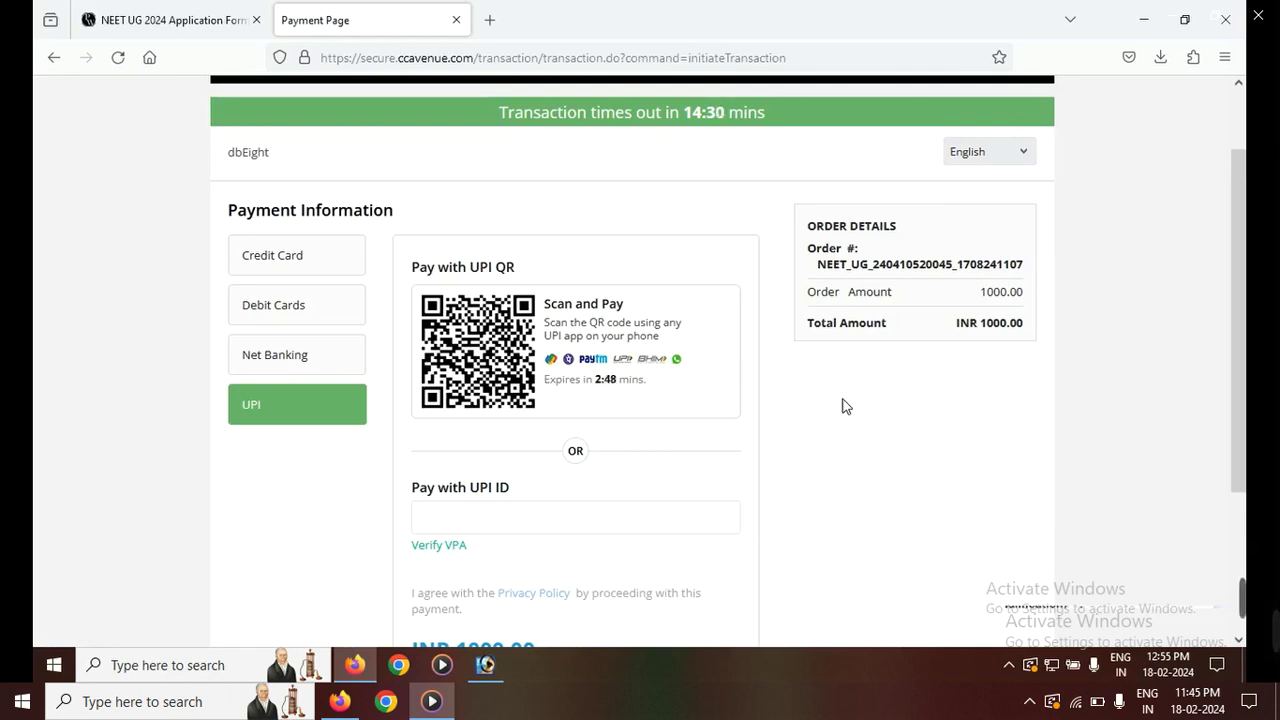
scroll(860, 430, down, 3)
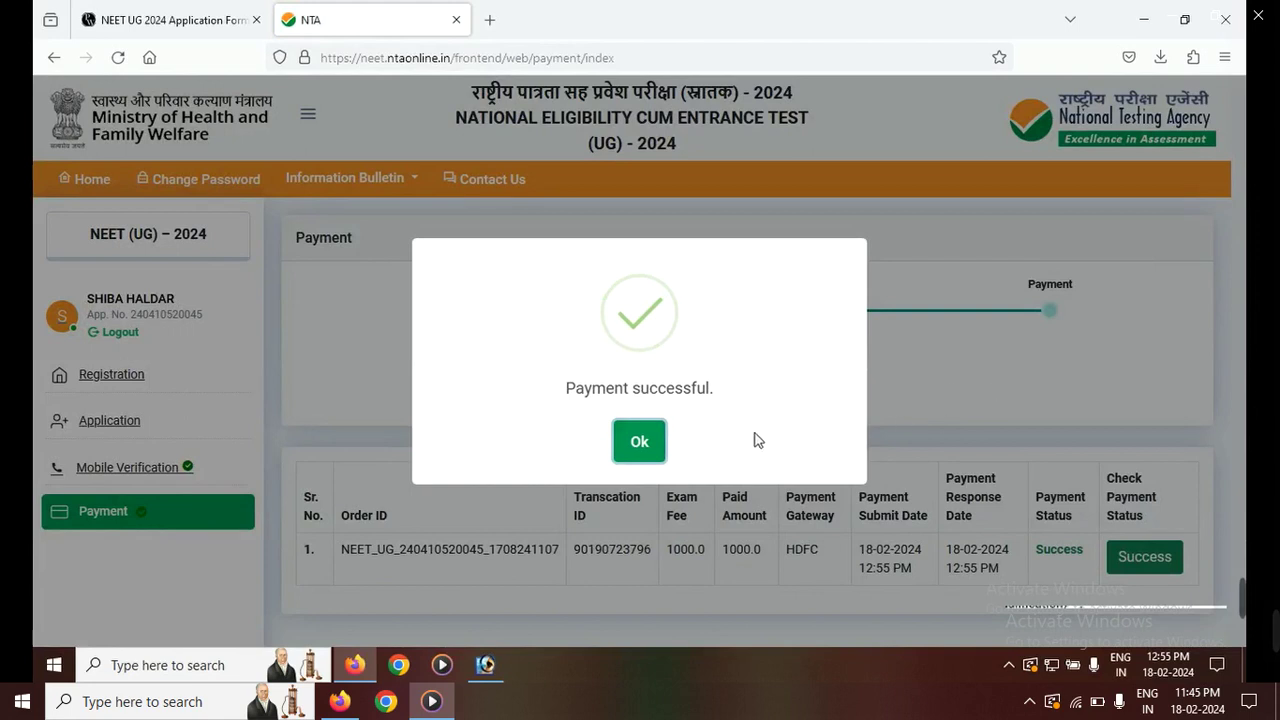
Dismiss the payment-successful message and go to the registration status dashboard
click(639, 441)
scroll(1124, 492, down, 3)
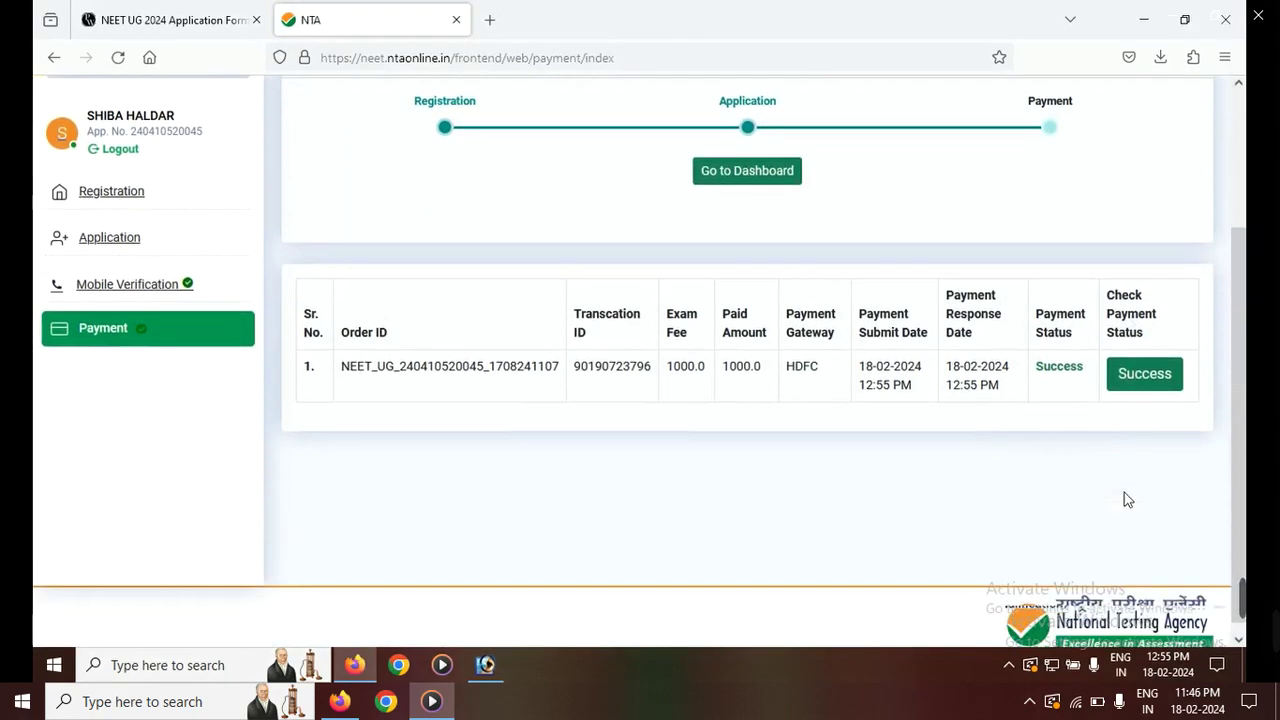
scroll(1127, 498, up, 3)
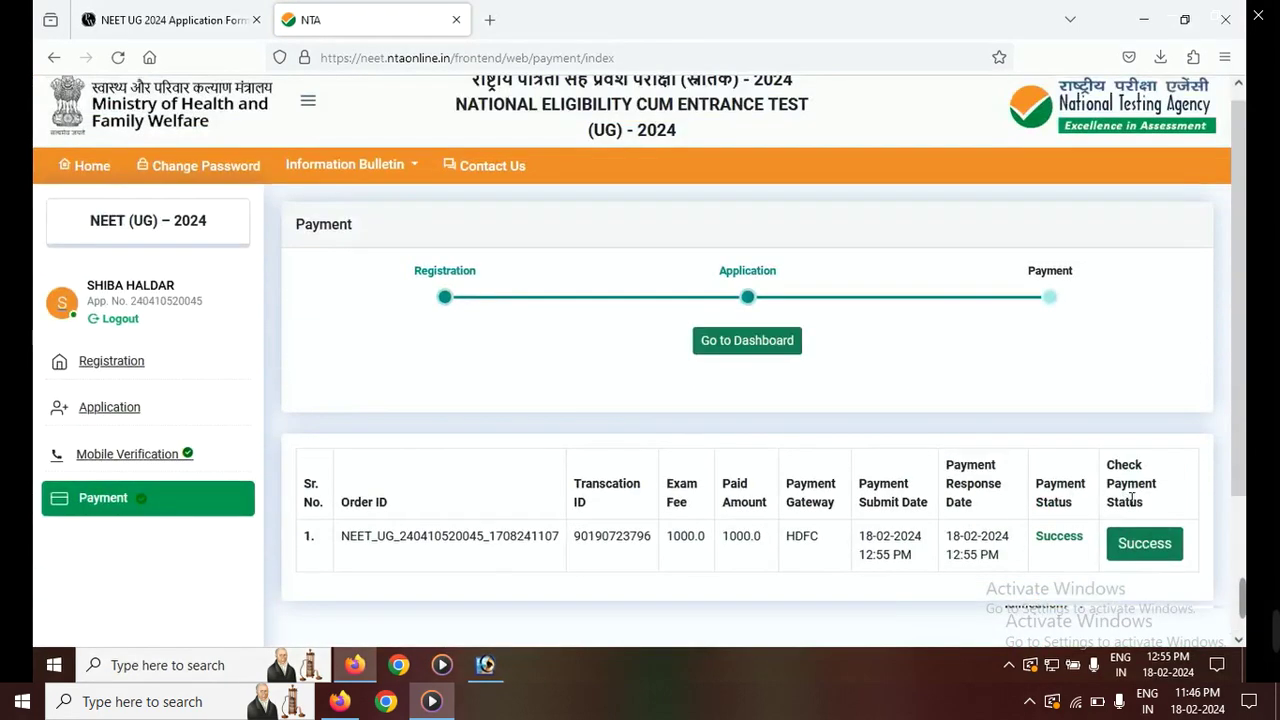
click(745, 341)
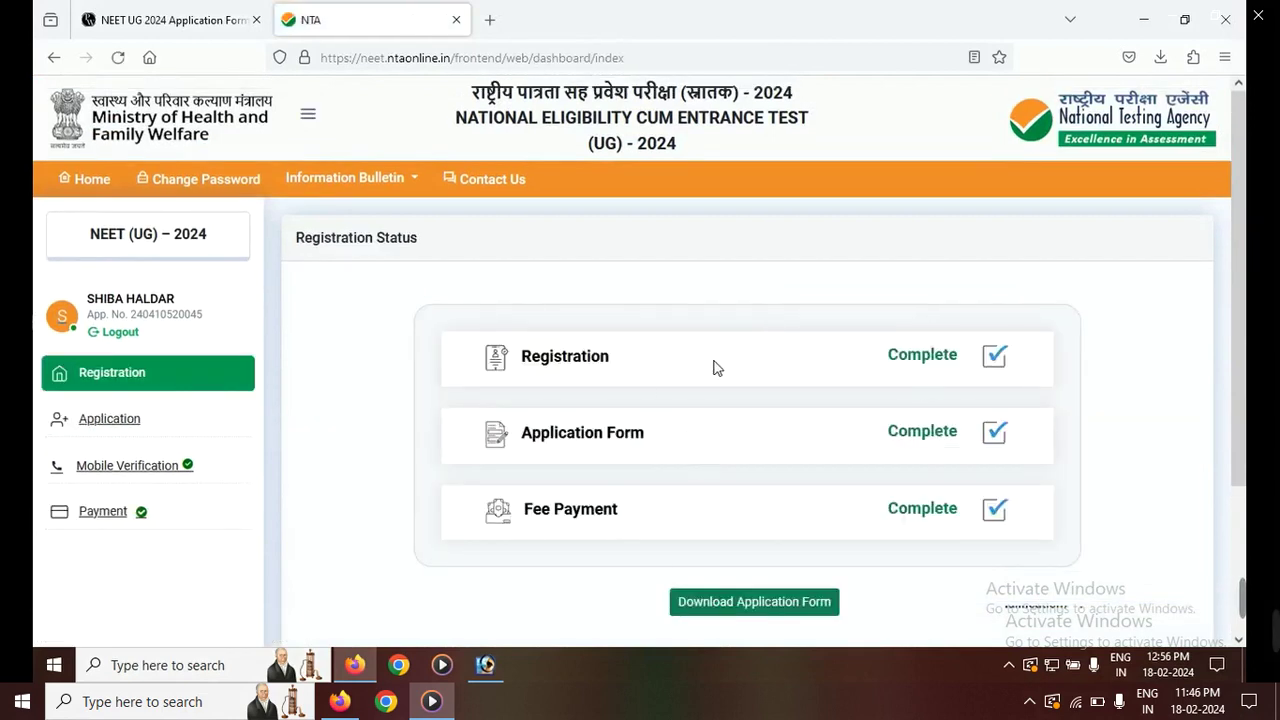
Download the application form and look through the 3-page confirmation PDF
click(754, 608)
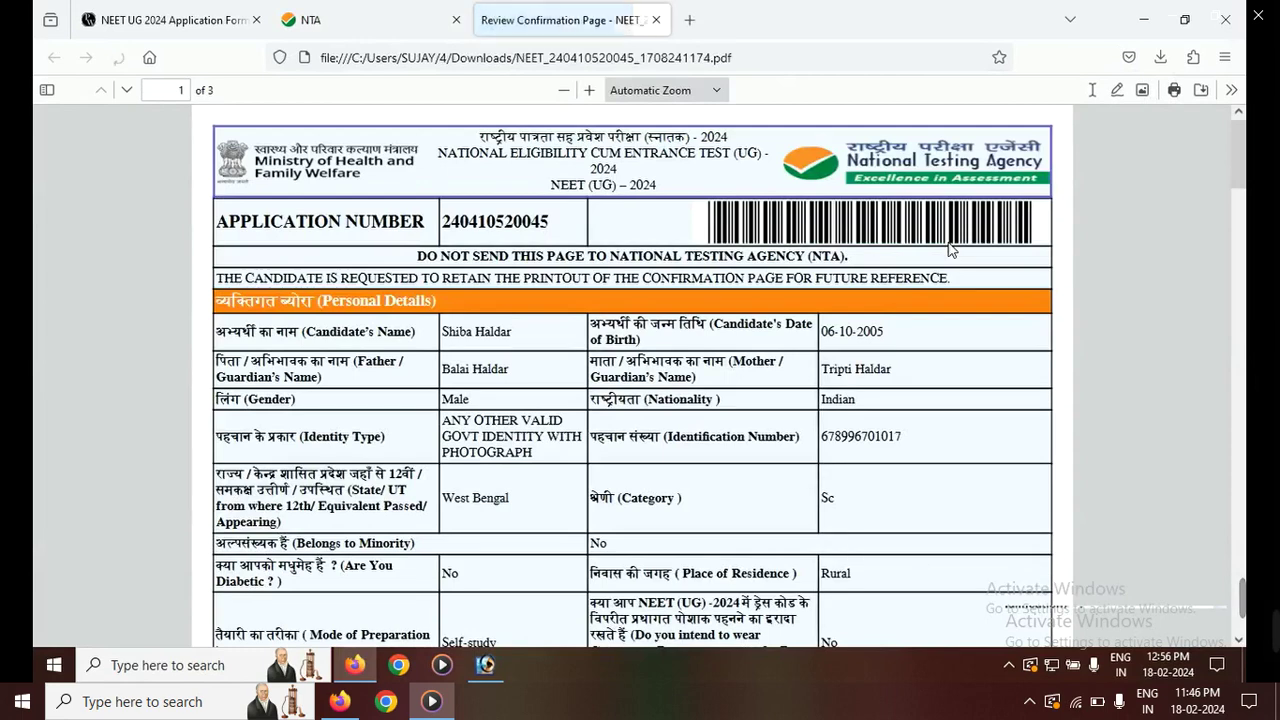
scroll(951, 250, down, 10)
scroll(951, 250, down, 20)
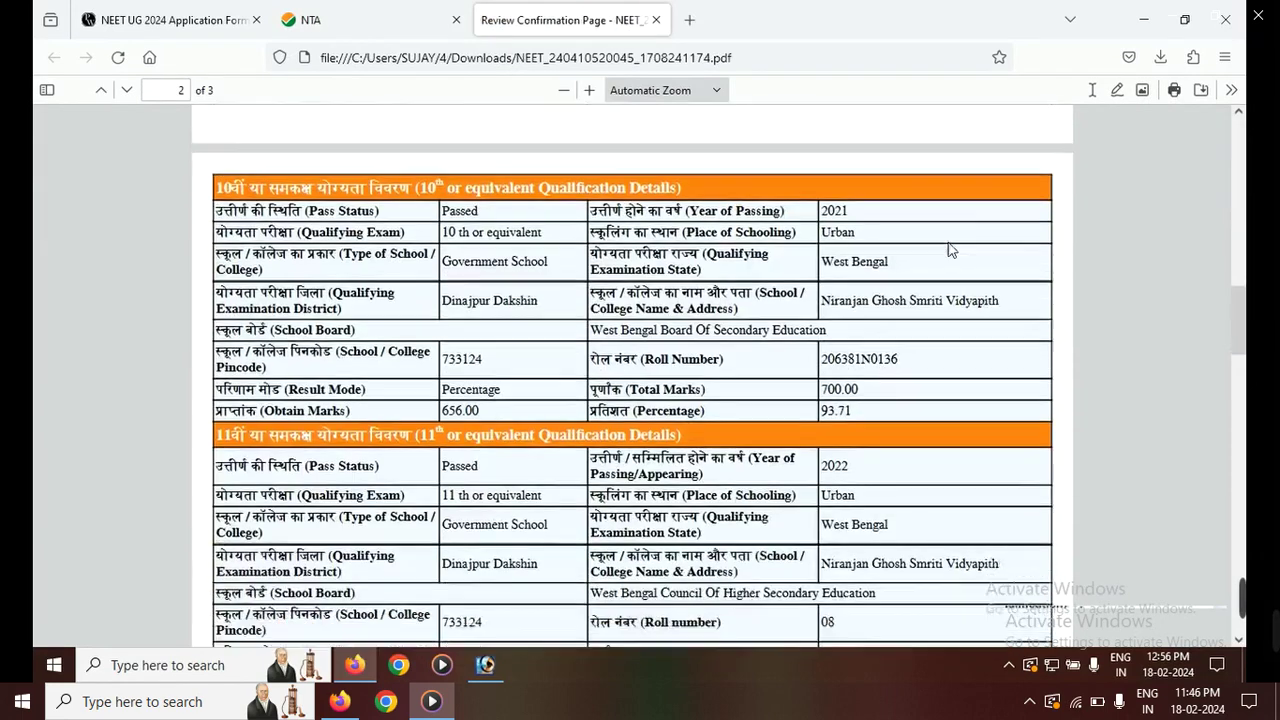
scroll(951, 250, up, 3)
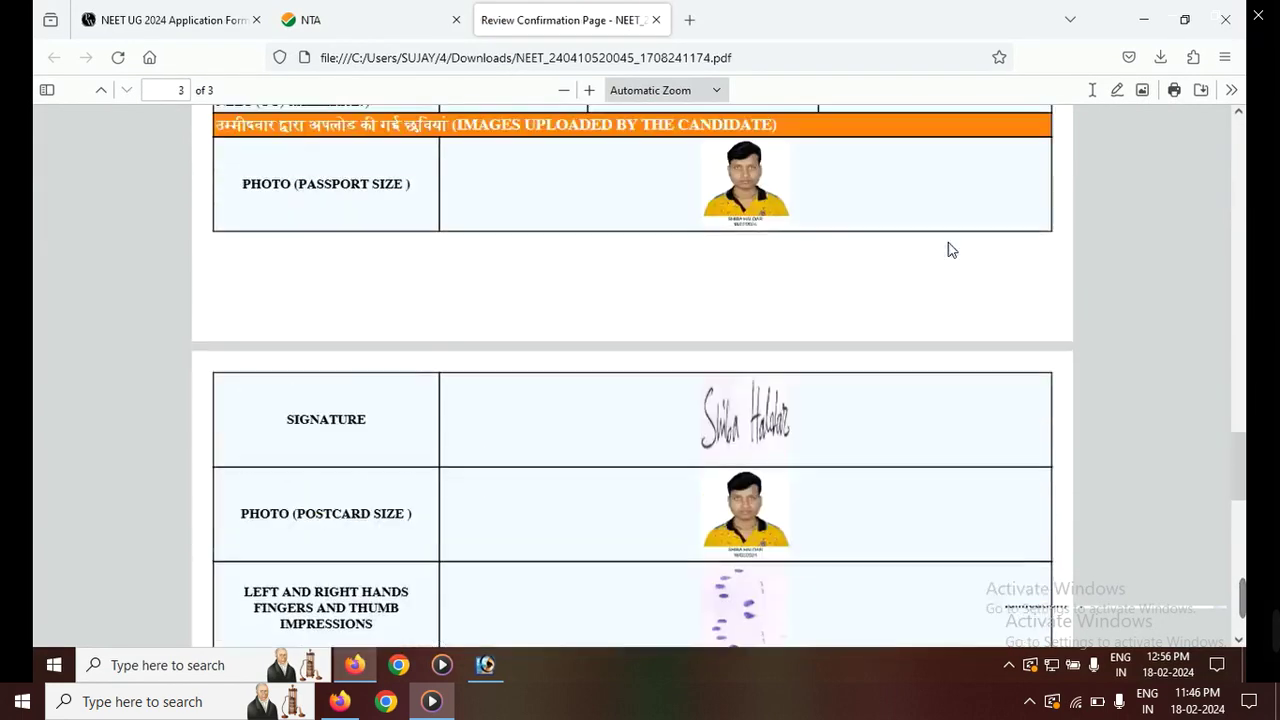
scroll(951, 250, down, 10)
scroll(951, 250, up, 3)
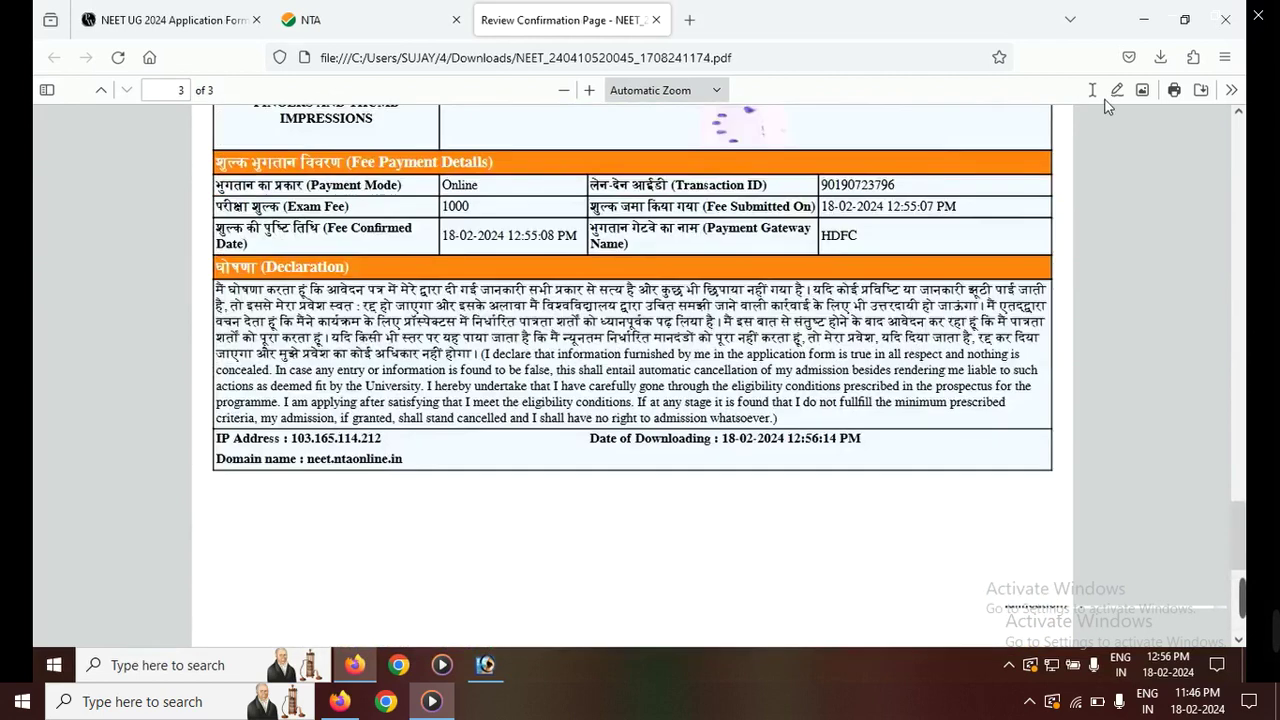
Print the confirmation PDF on the EPSON M200 Series printer at High quality
click(1174, 90)
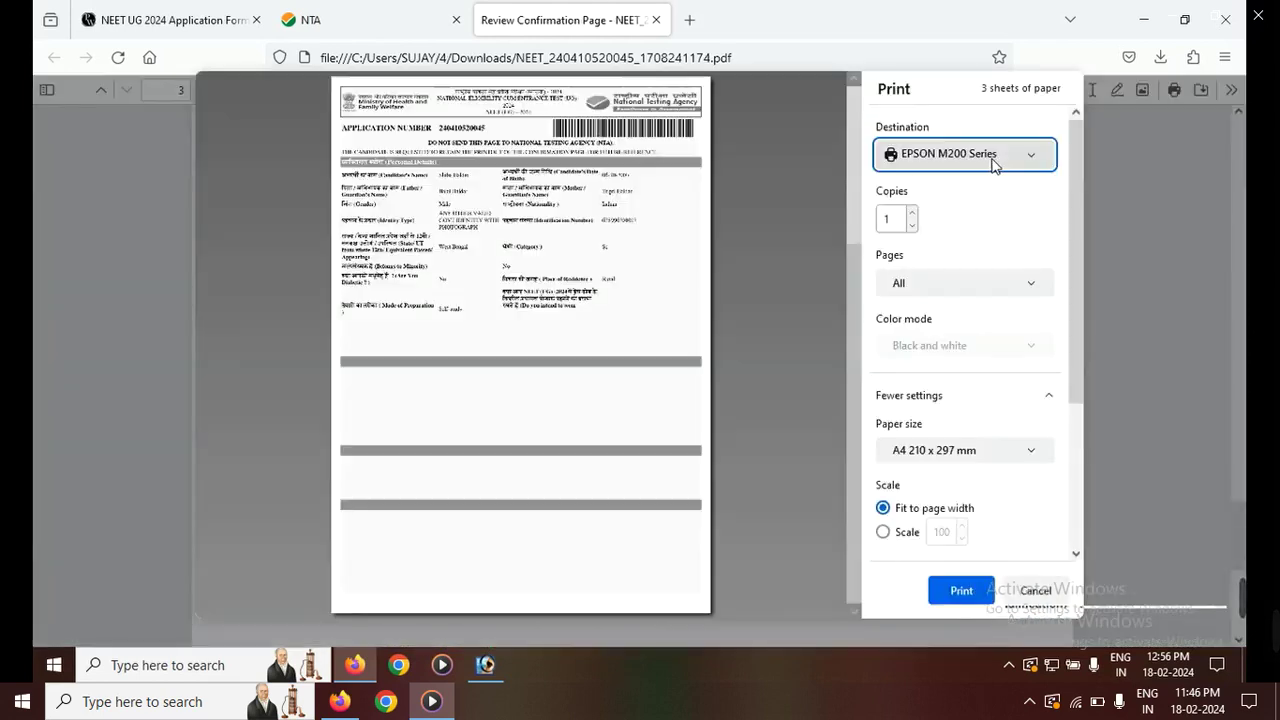
scroll(955, 420, down, 3)
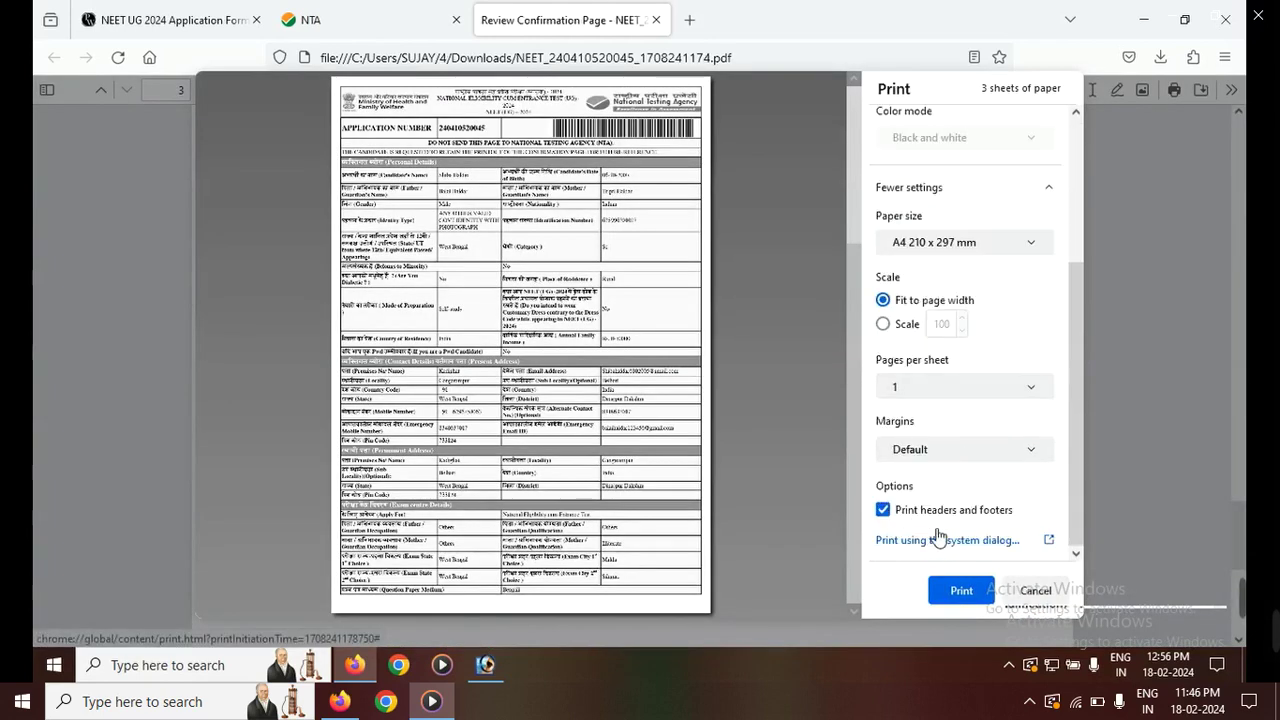
click(937, 539)
click(383, 172)
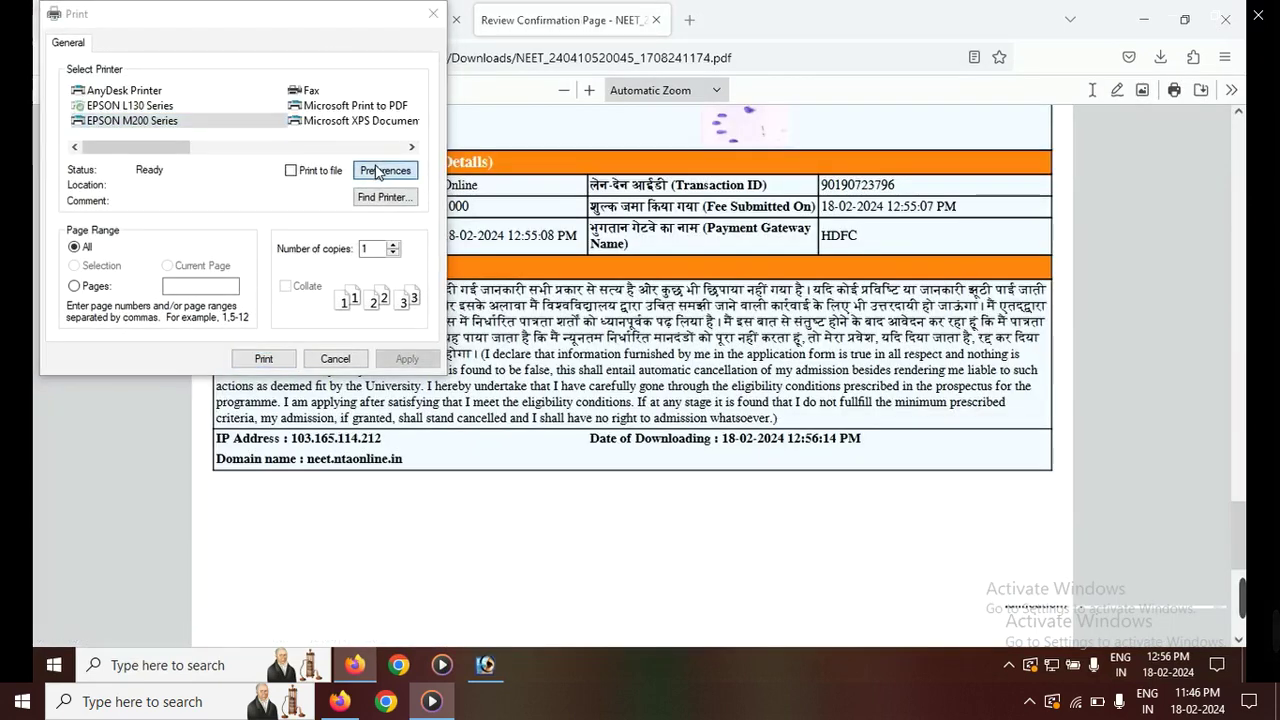
click(392, 264)
click(413, 302)
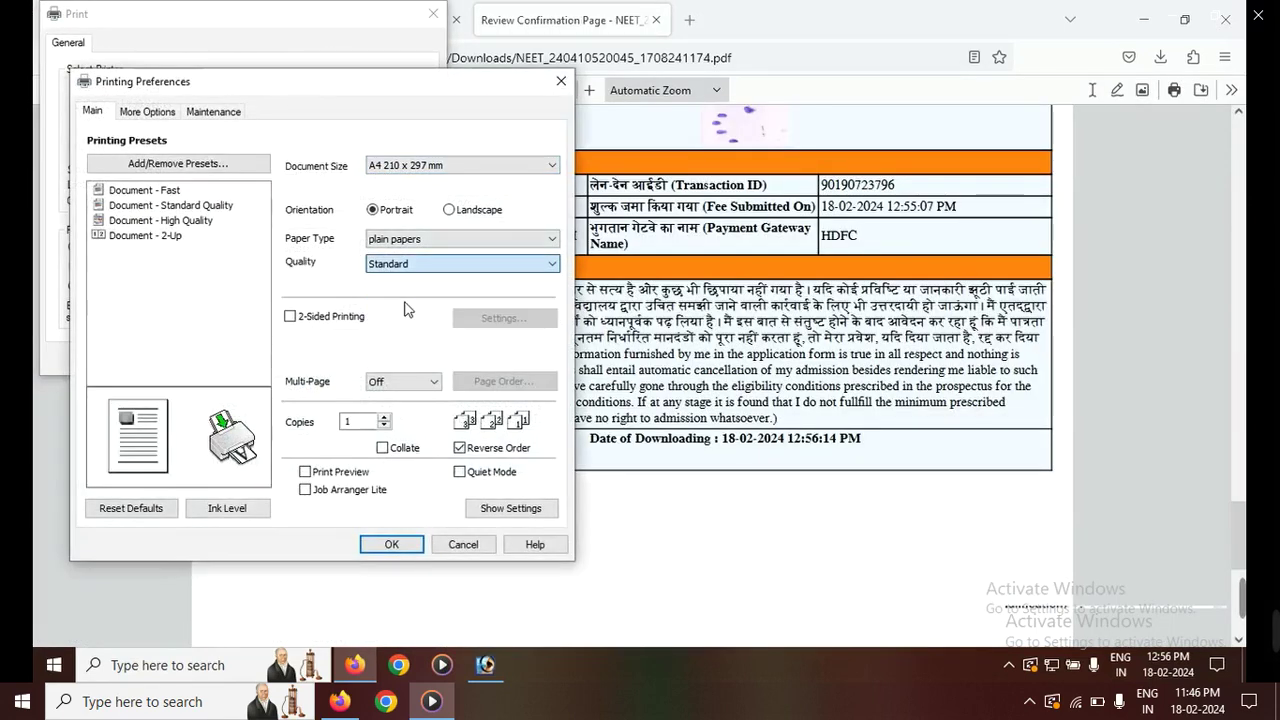
click(146, 111)
click(387, 545)
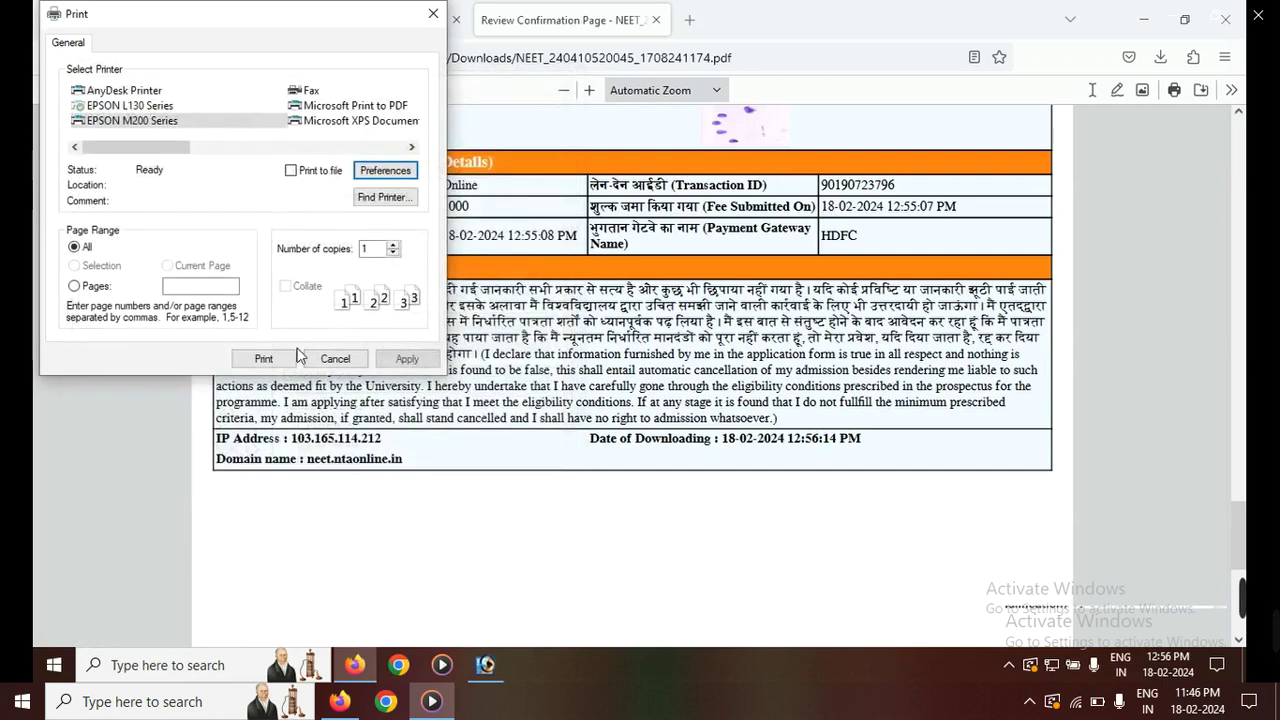
click(263, 356)
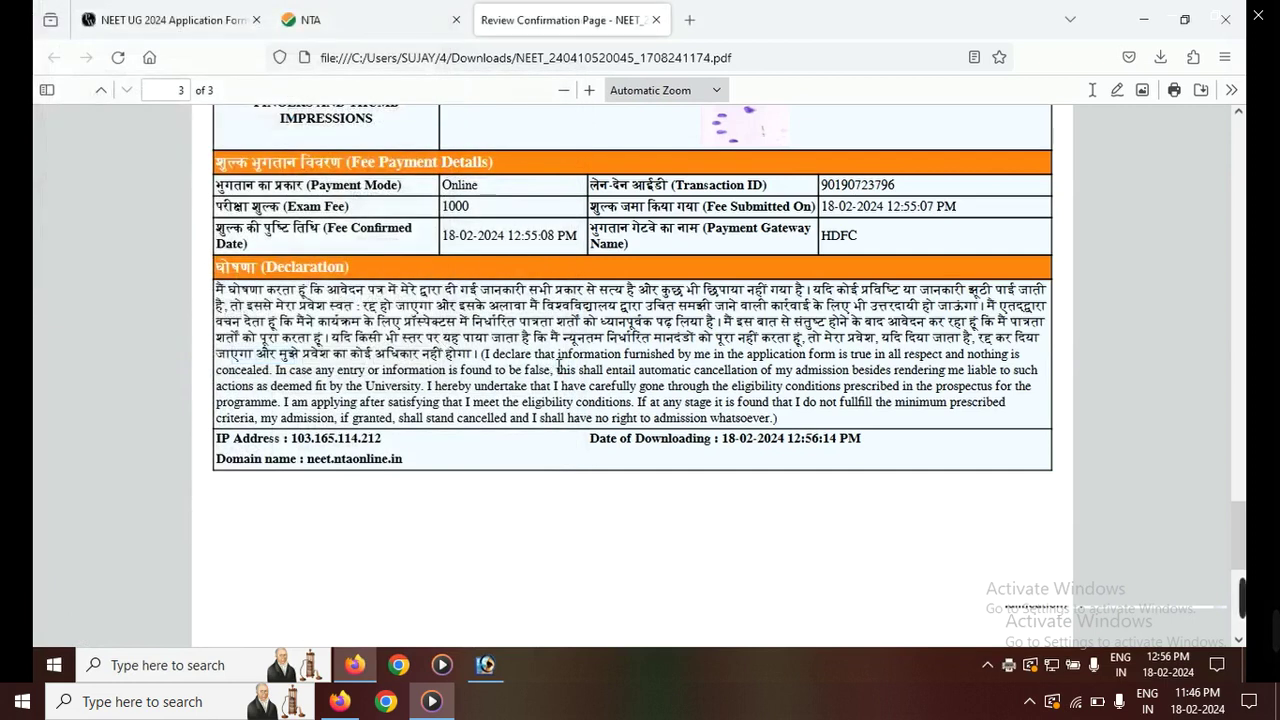
click(1030, 702)
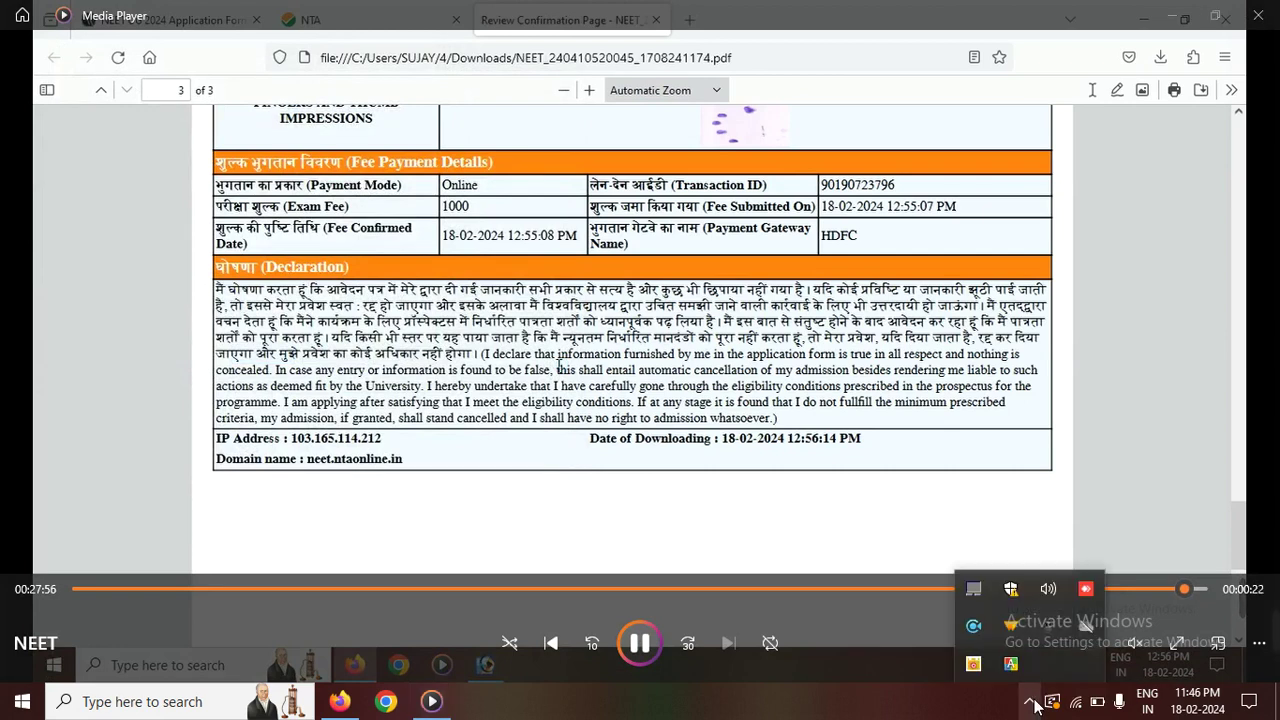
right_click(975, 625)
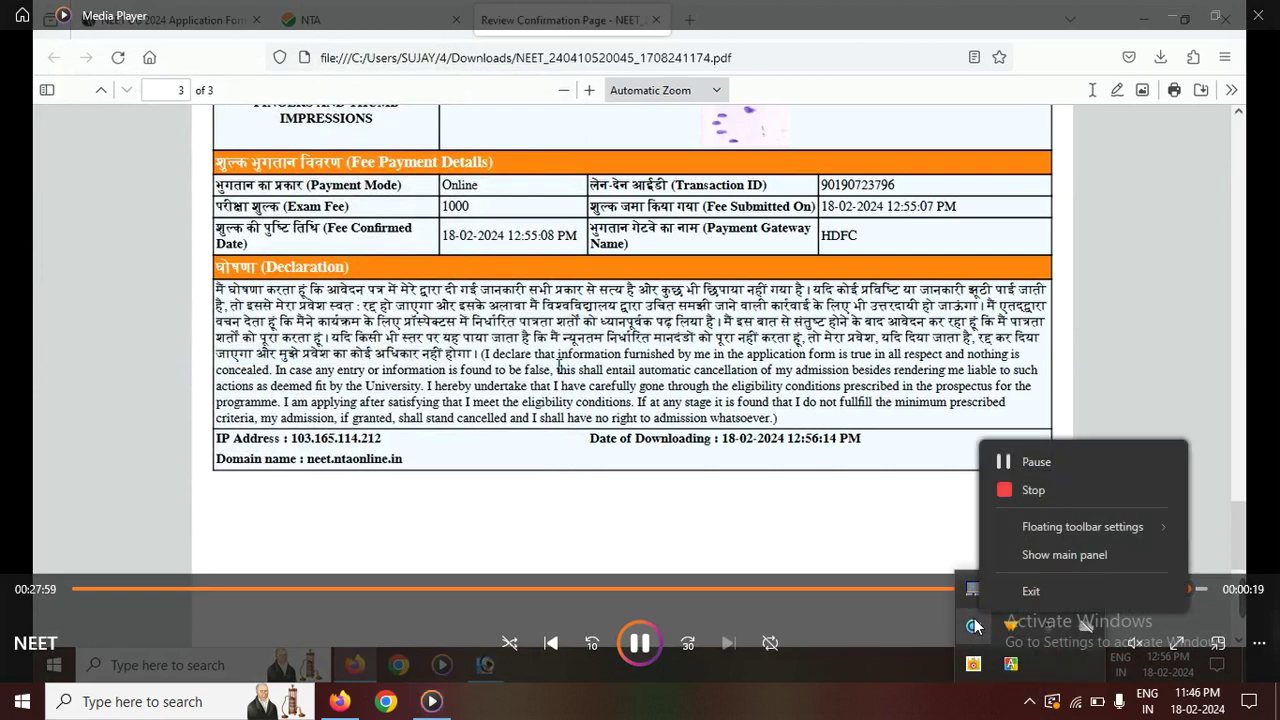